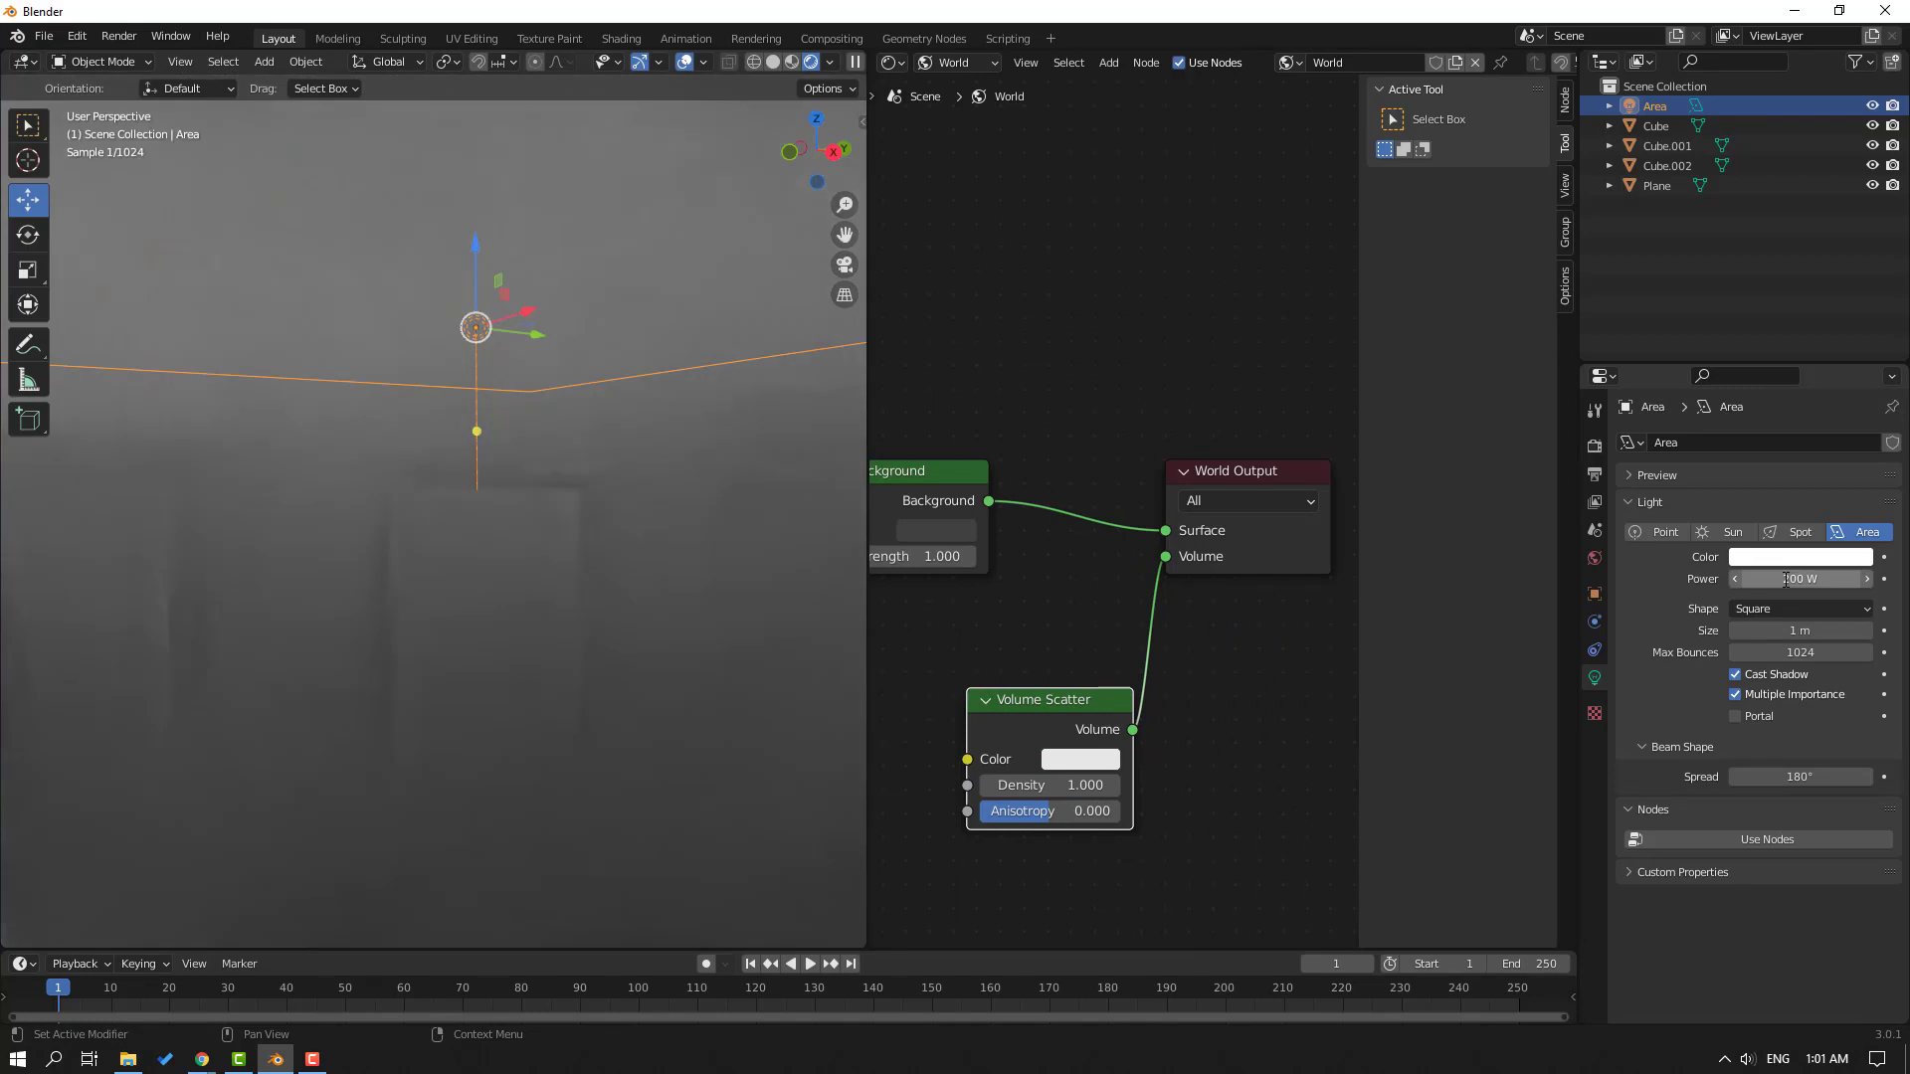
# Shift the area light's colour toward grey-white in its colour picker
pyautogui.click(1800, 557)
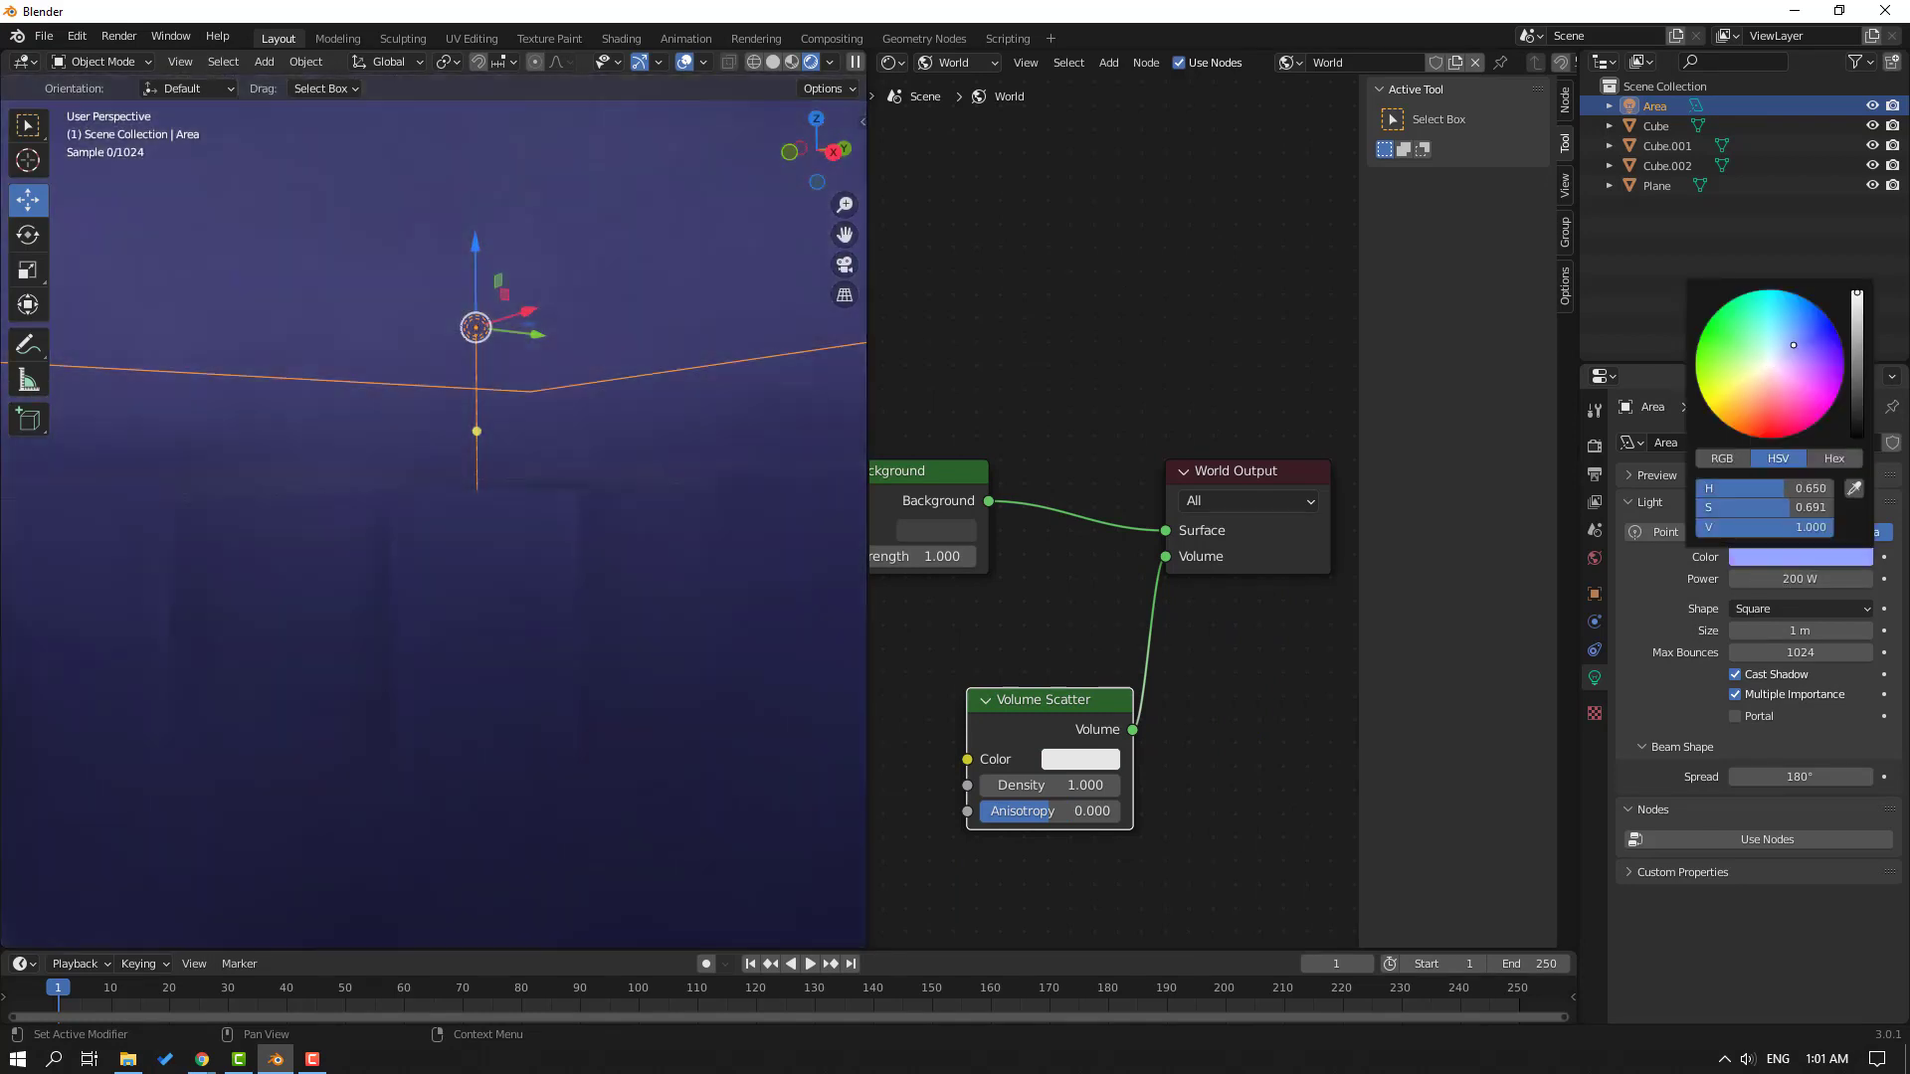
pyautogui.moveTo(1794, 345); pyautogui.dragTo(1773, 361)
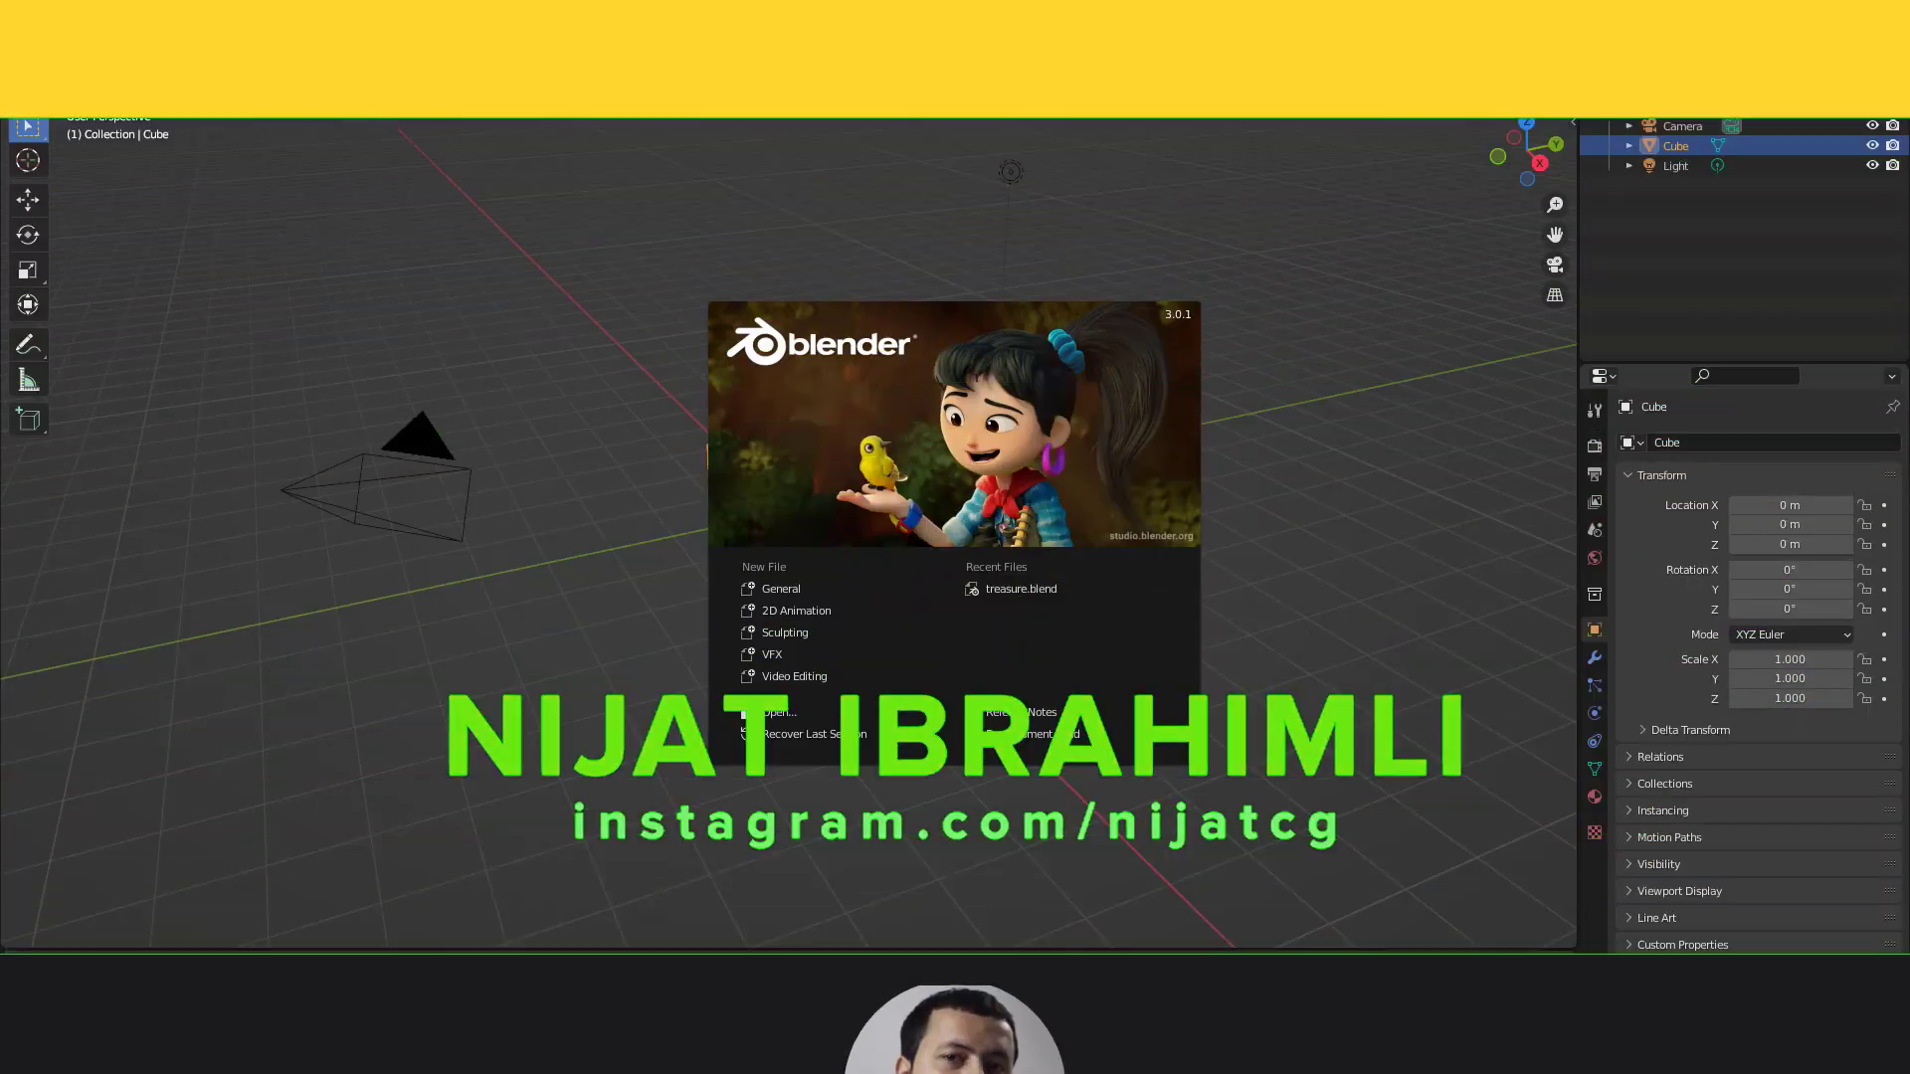
# Delete the default camera, cube and light, then add a new cube at the origin
pyautogui.click(783, 591)
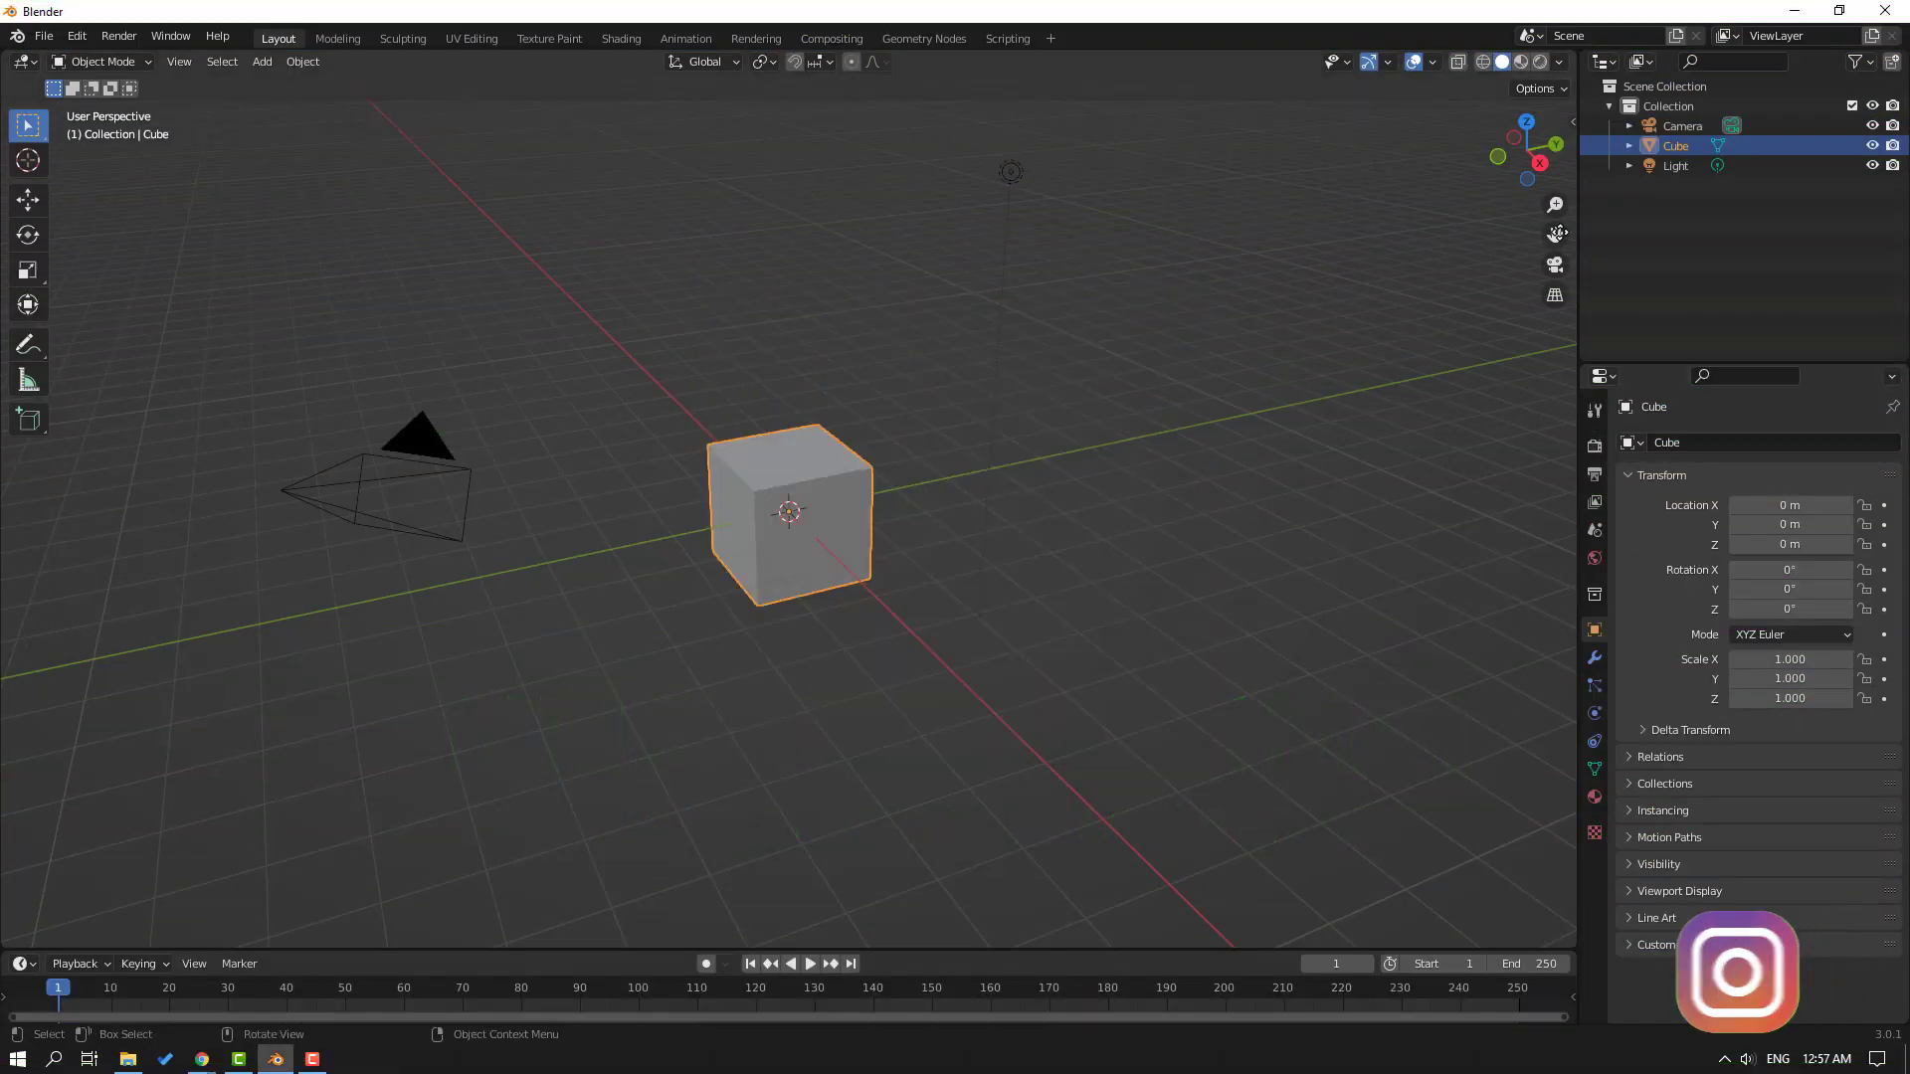
pyautogui.moveTo(1687, 123); pyautogui.dragTo(1691, 115)
pyautogui.press('Delete')
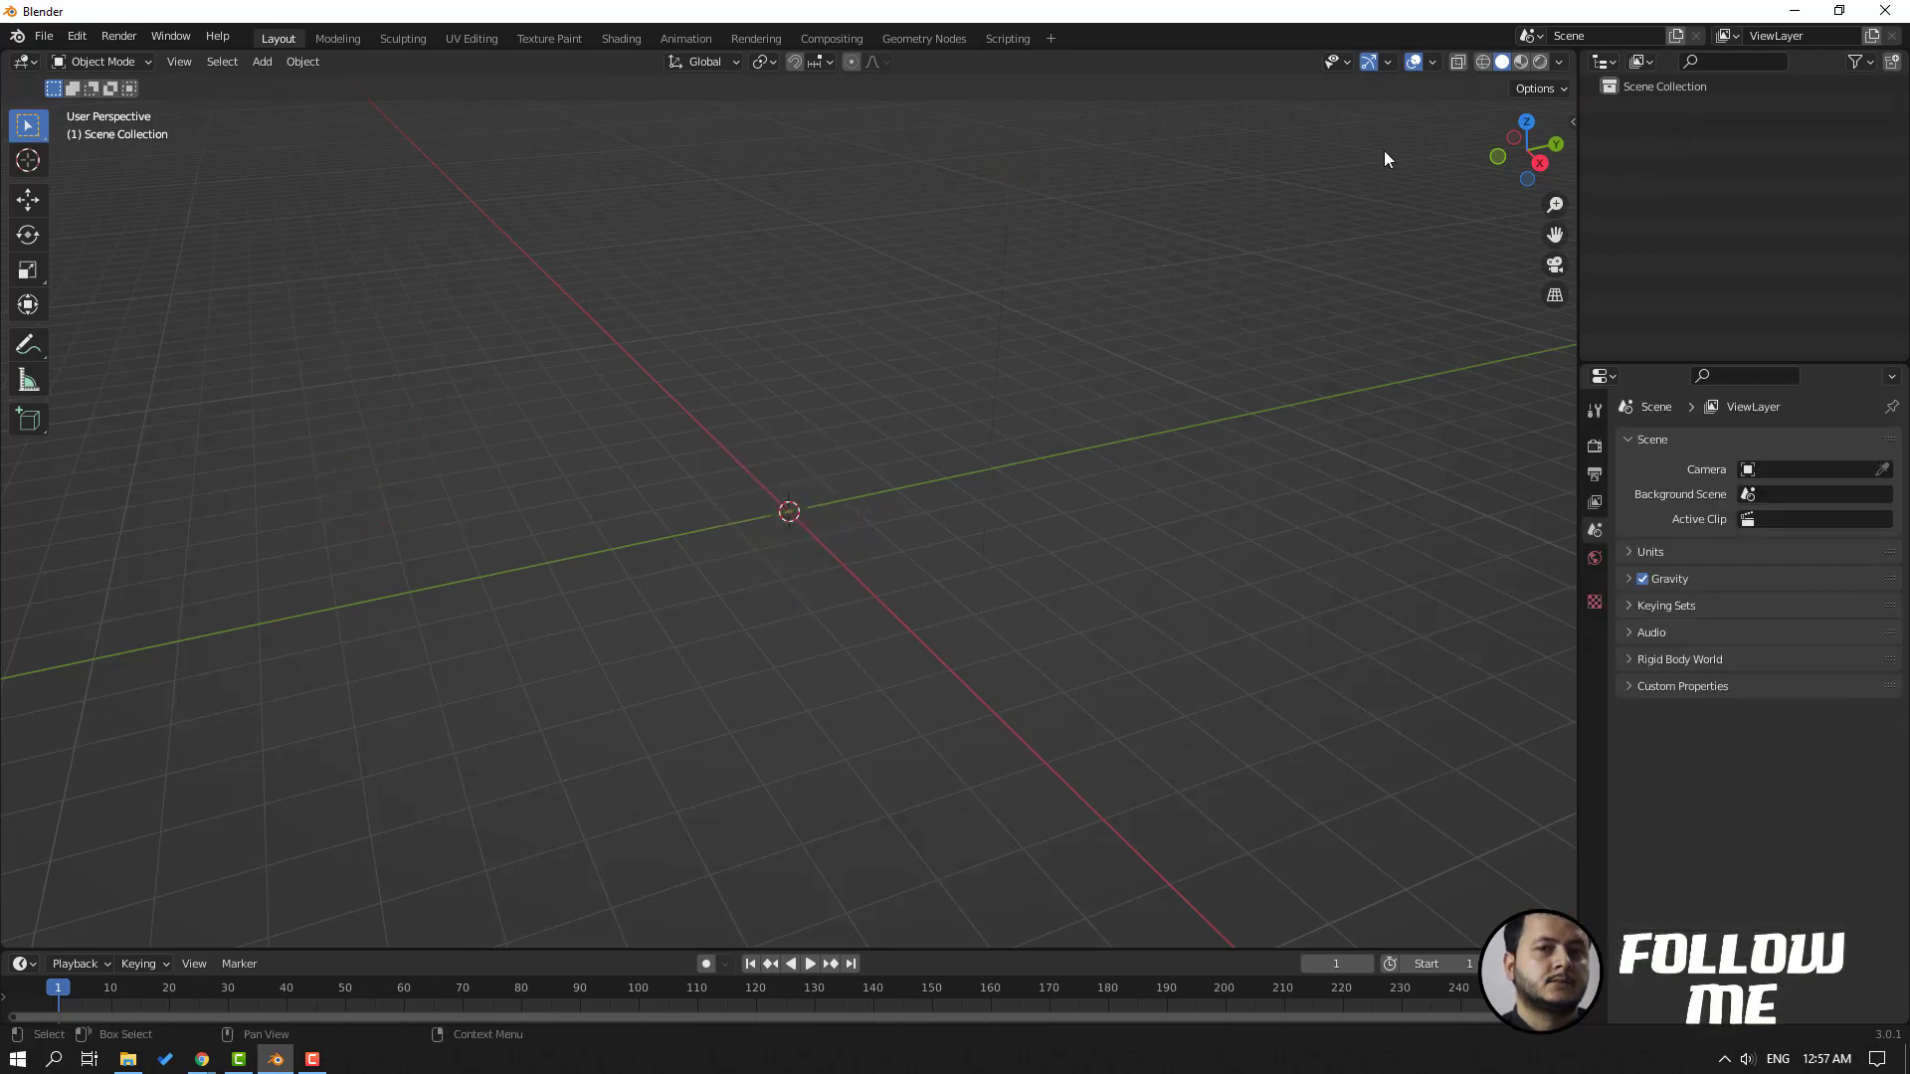
pyautogui.click(262, 64)
pyautogui.moveTo(267, 83)
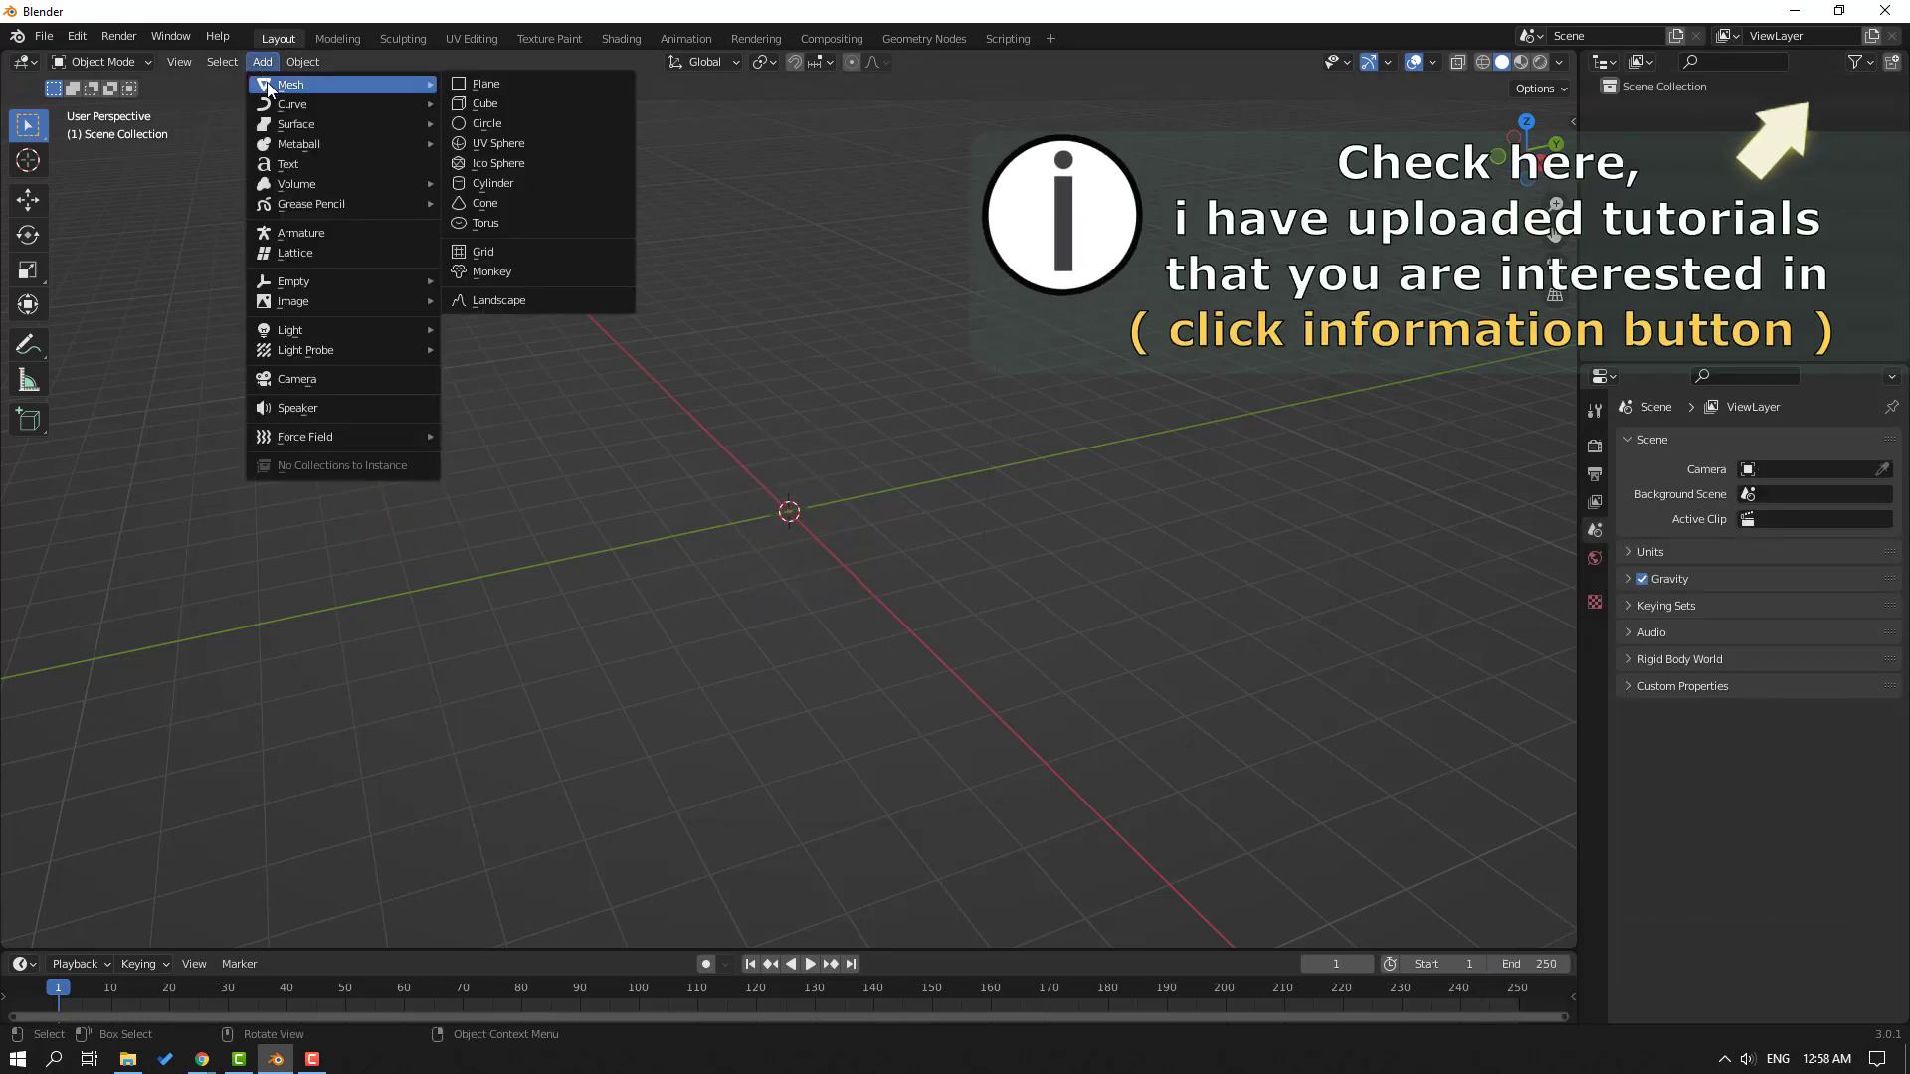
pyautogui.click(488, 103)
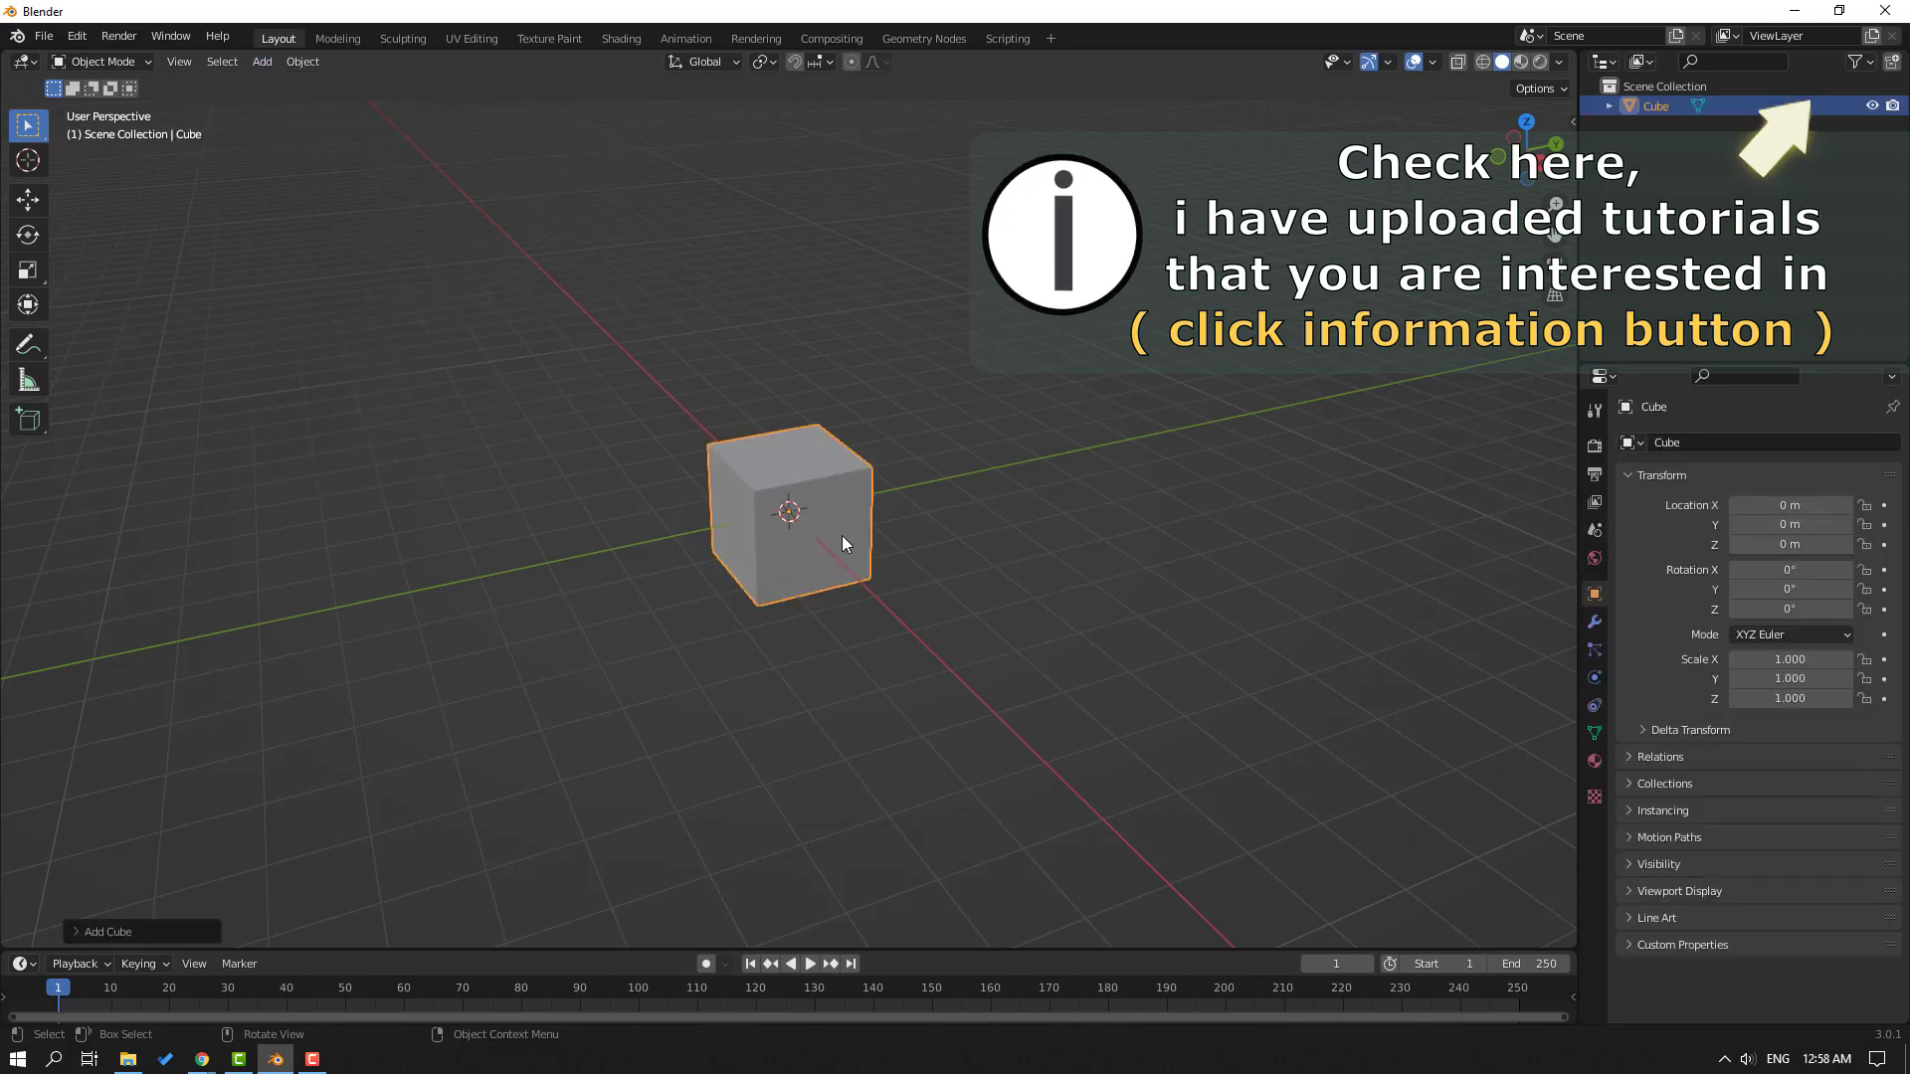
# Scale the cube into a 0.531 × 0.435 × 2.266 pillar and raise it to Z 2.4658 m
pyautogui.click(28, 269)
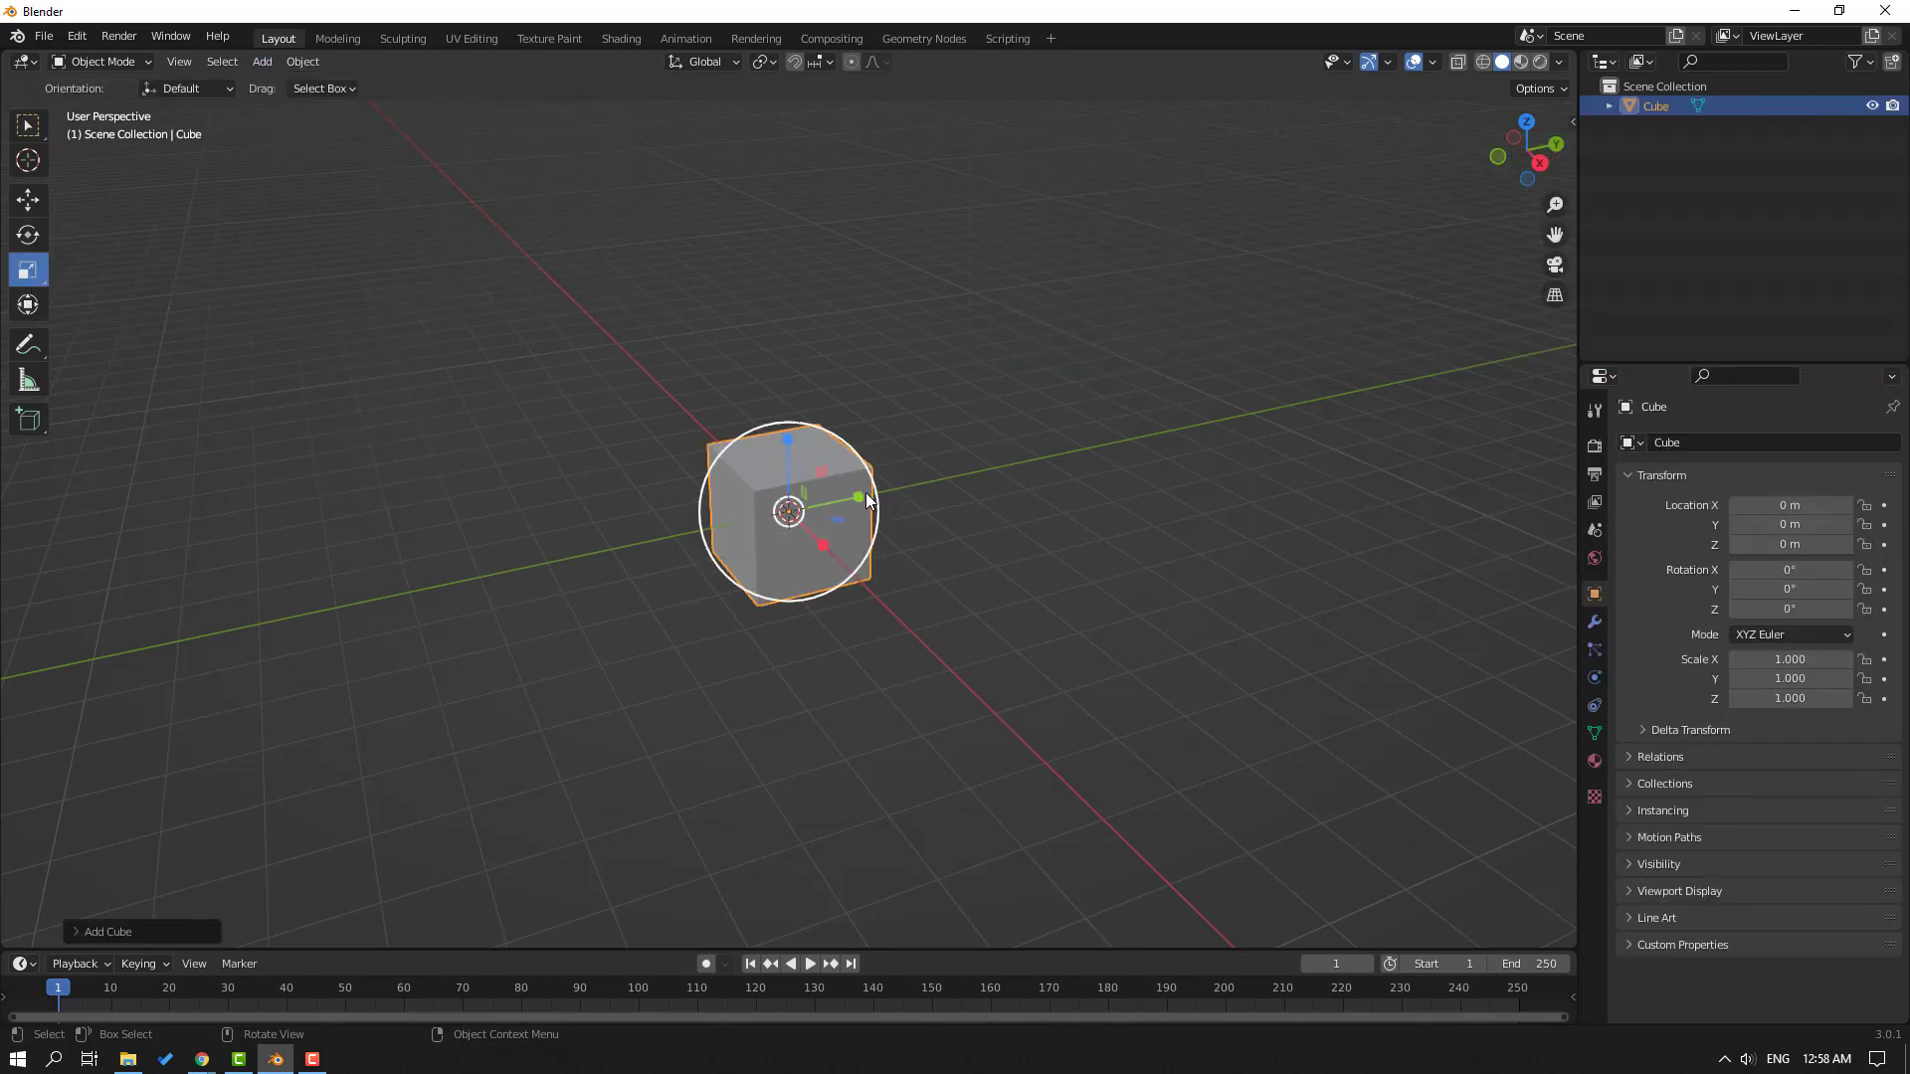
pyautogui.moveTo(861, 496); pyautogui.dragTo(808, 534)
pyautogui.moveTo(789, 440); pyautogui.dragTo(815, 367)
pyautogui.click(28, 199)
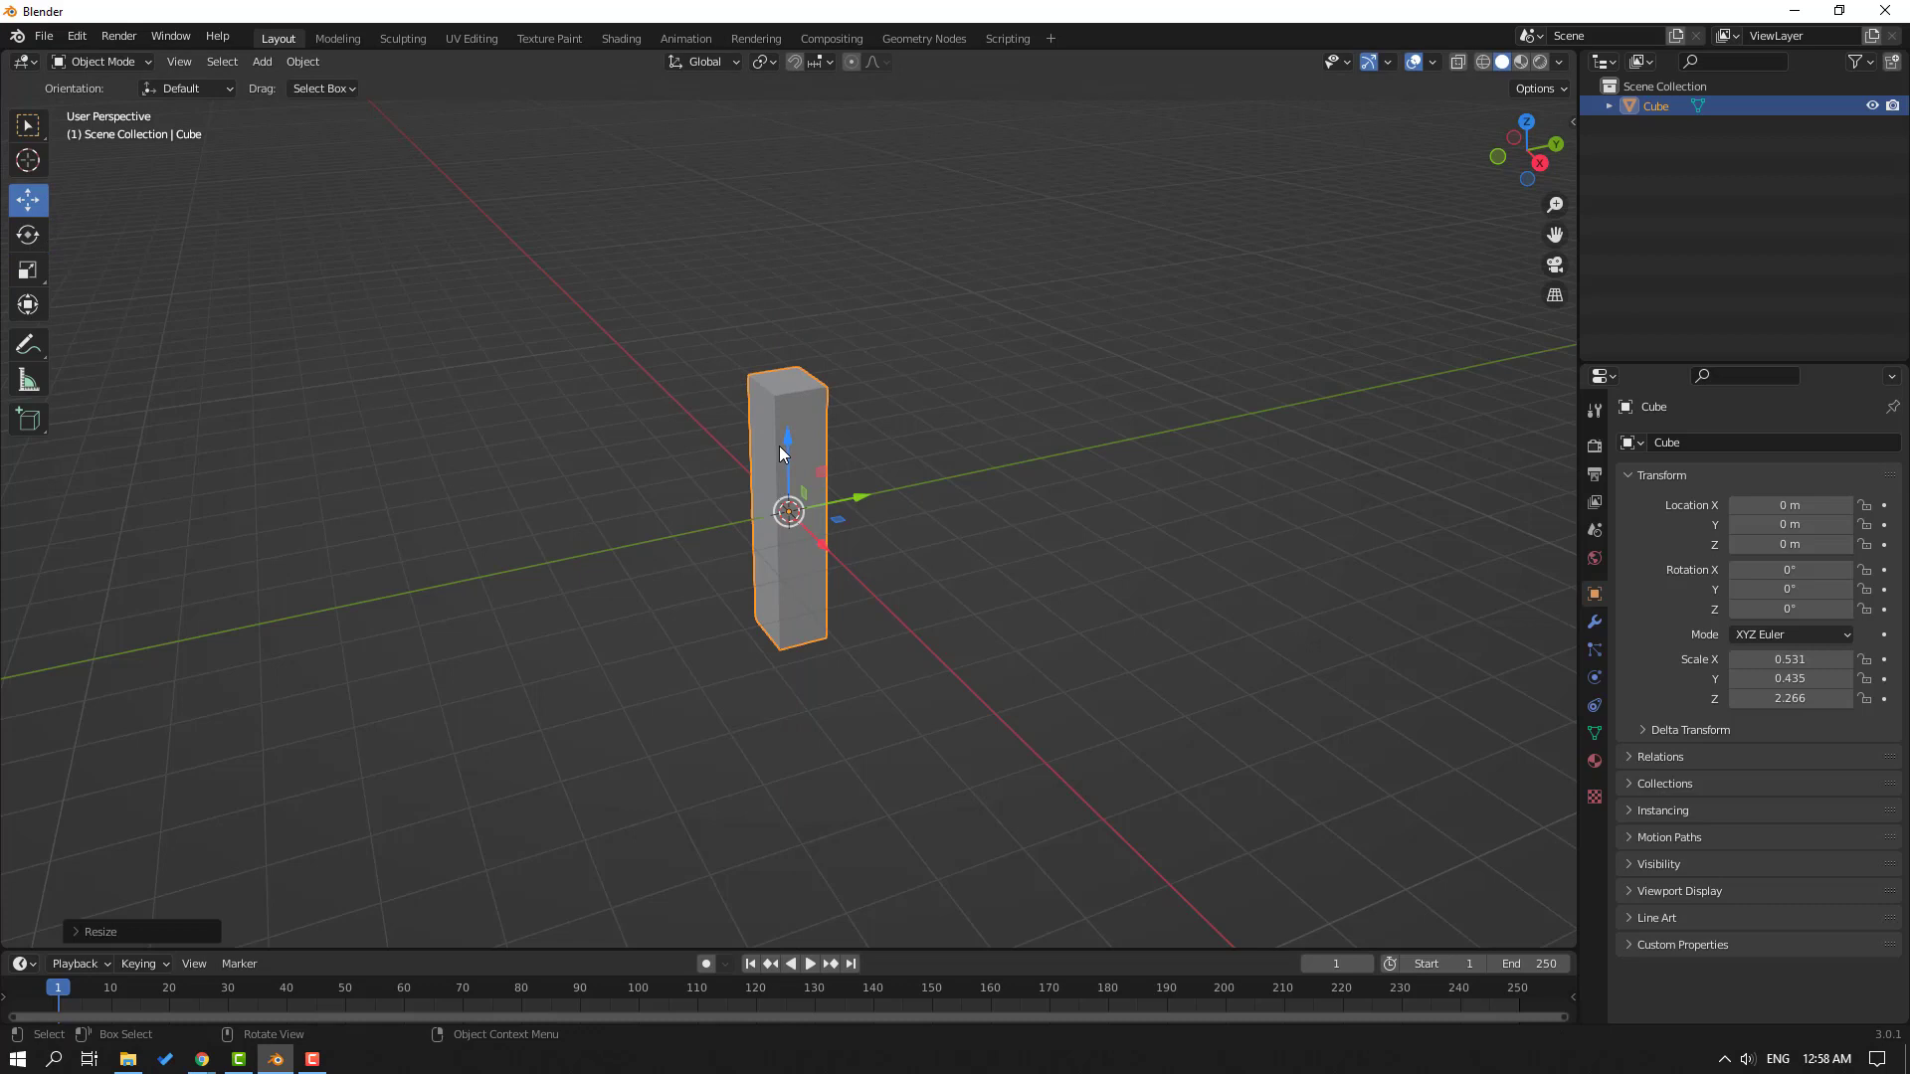
pyautogui.moveTo(781, 454); pyautogui.dragTo(789, 299)
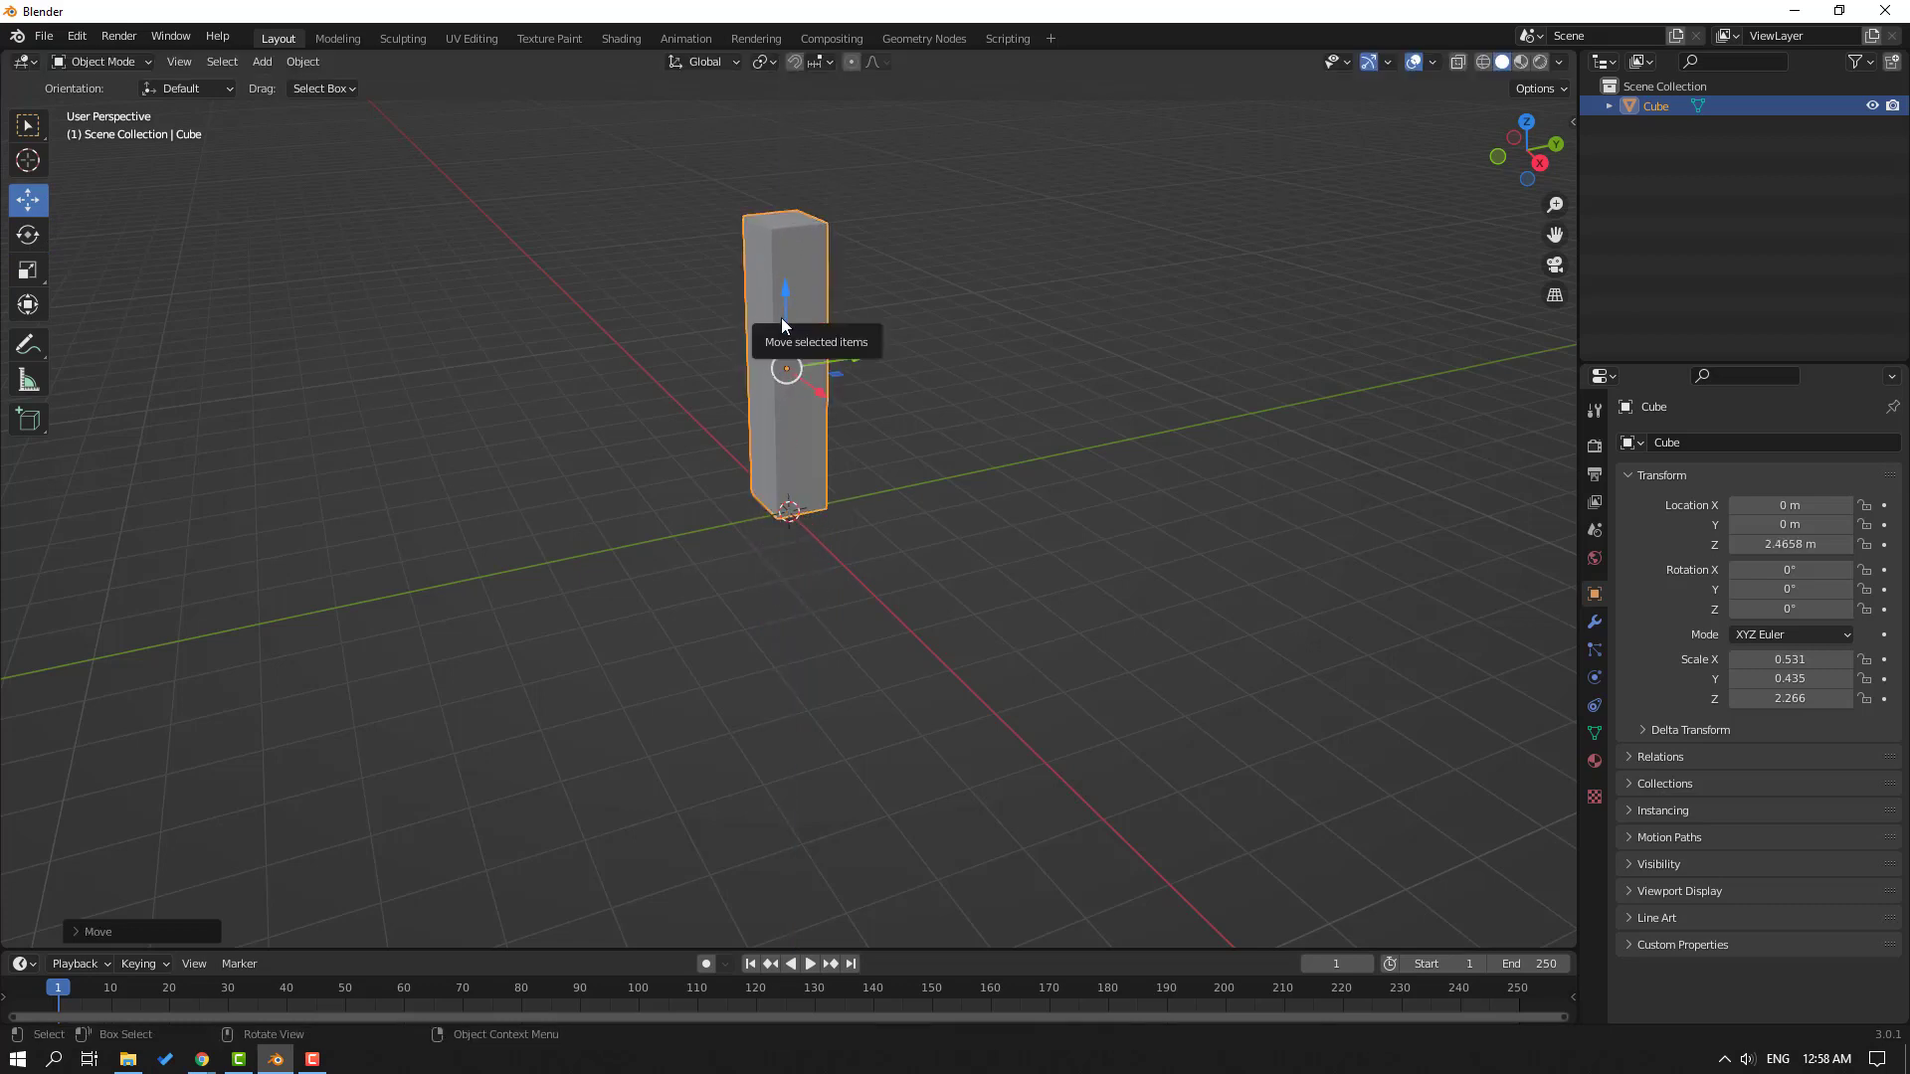
# Duplicate the pillar twice, placing Cube.001 and Cube.002 on either side of the original
pyautogui.hotkey('shift', 'd')
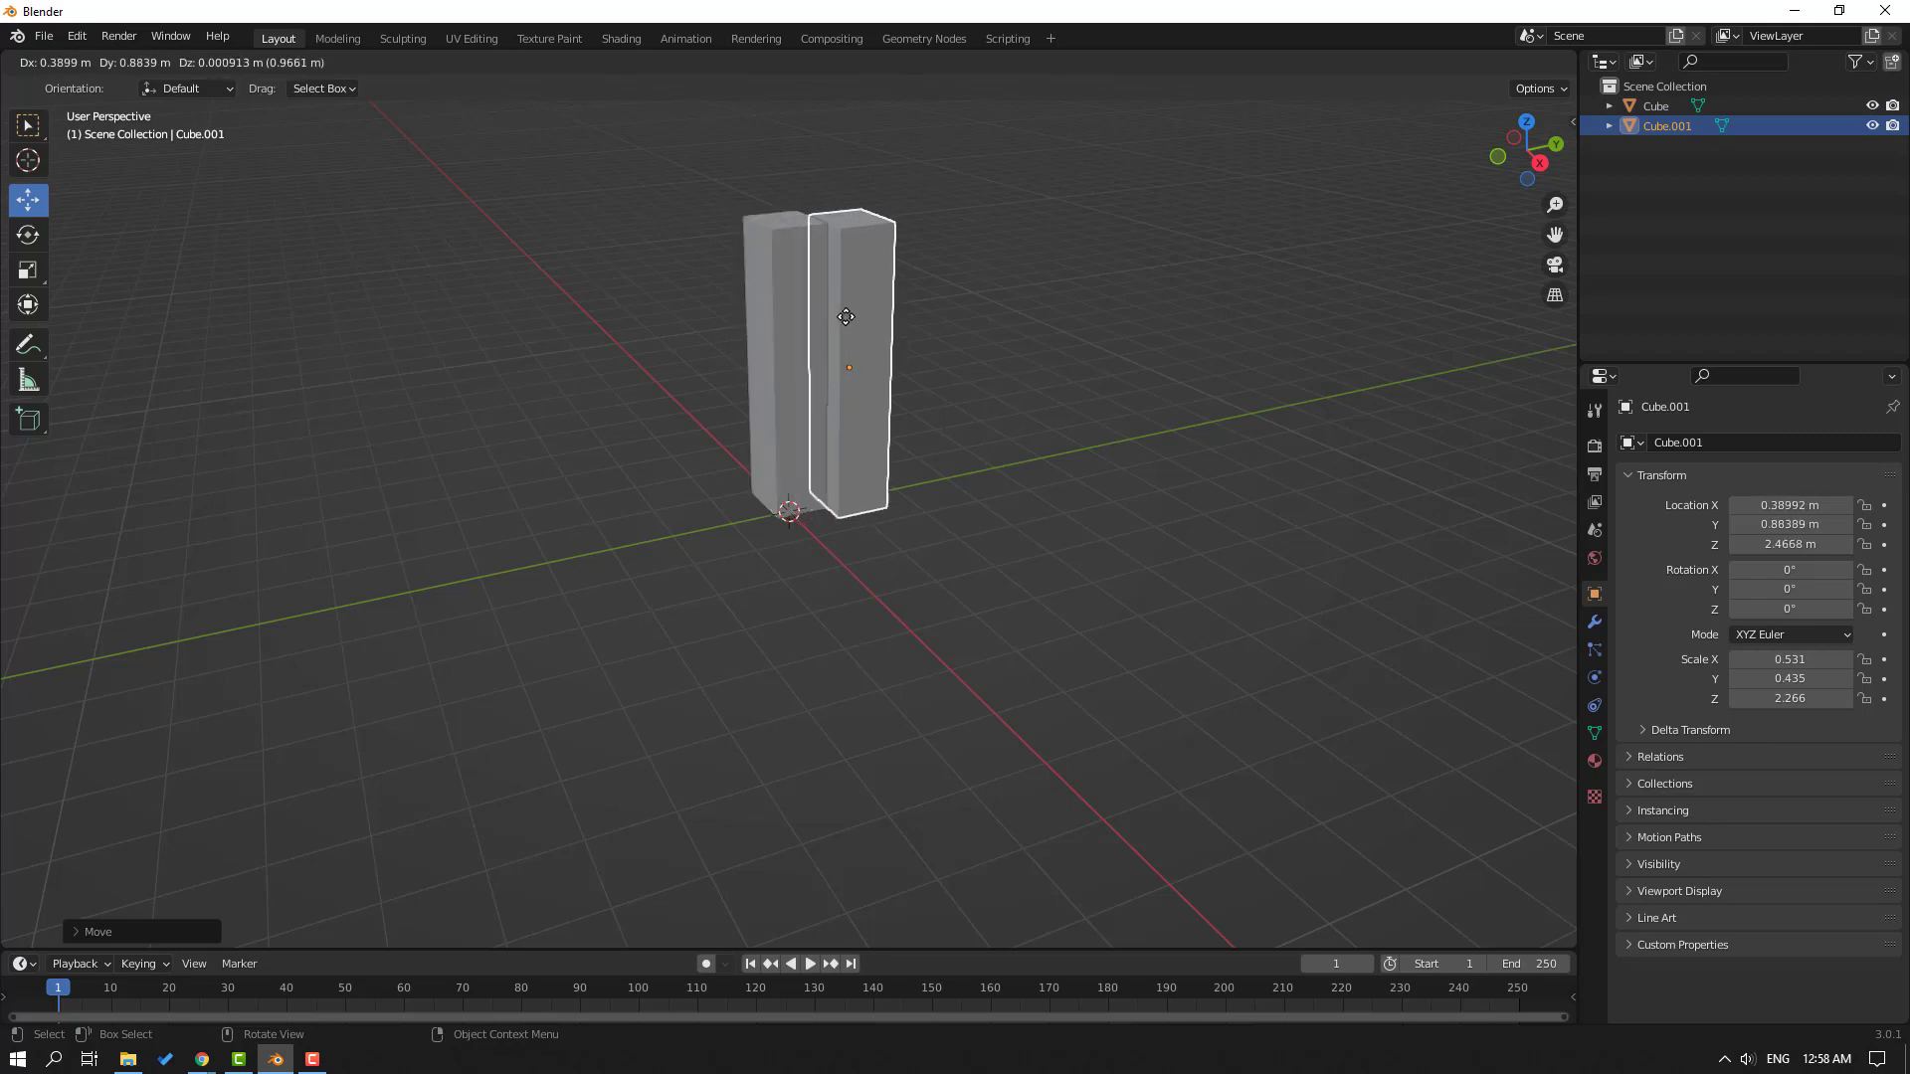
pyautogui.click(947, 307)
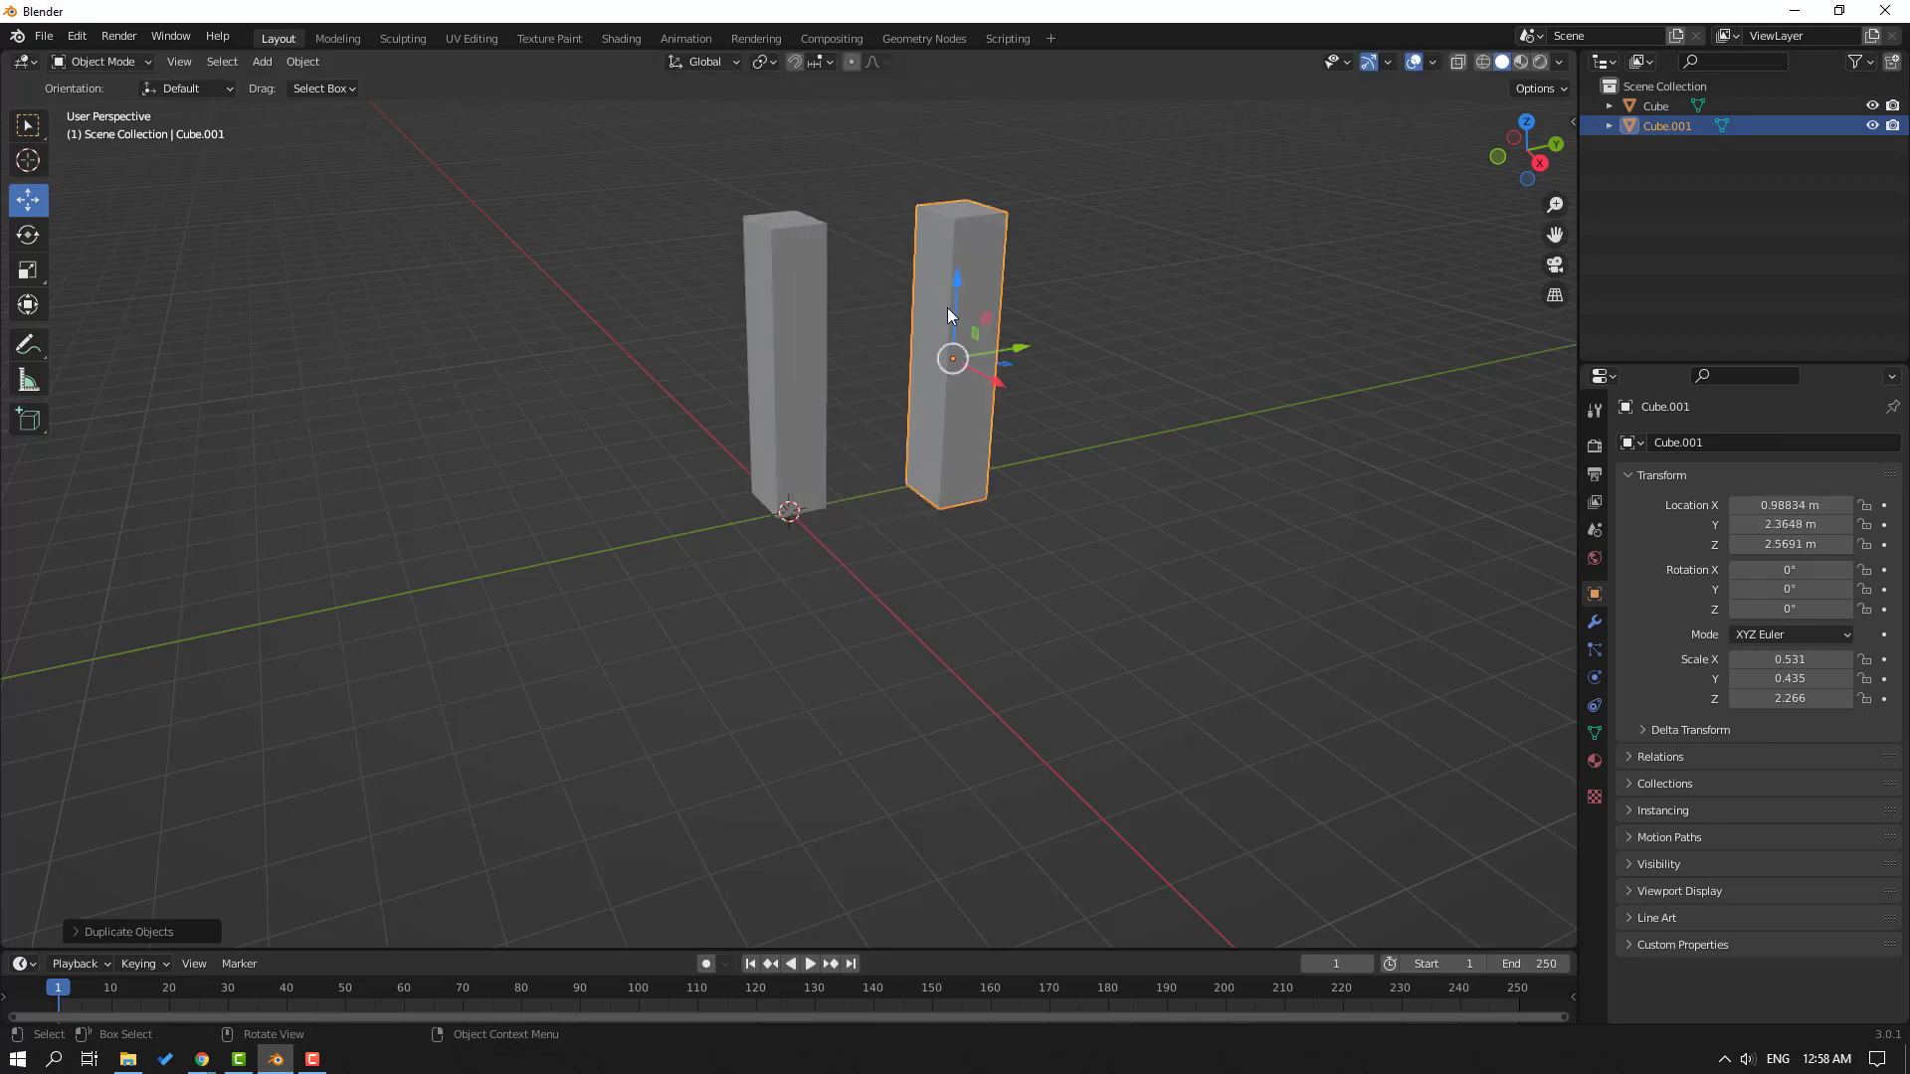
pyautogui.moveTo(788, 557); pyautogui.dragTo(837, 461, button='middle')
pyautogui.hotkey('shift', 'd')
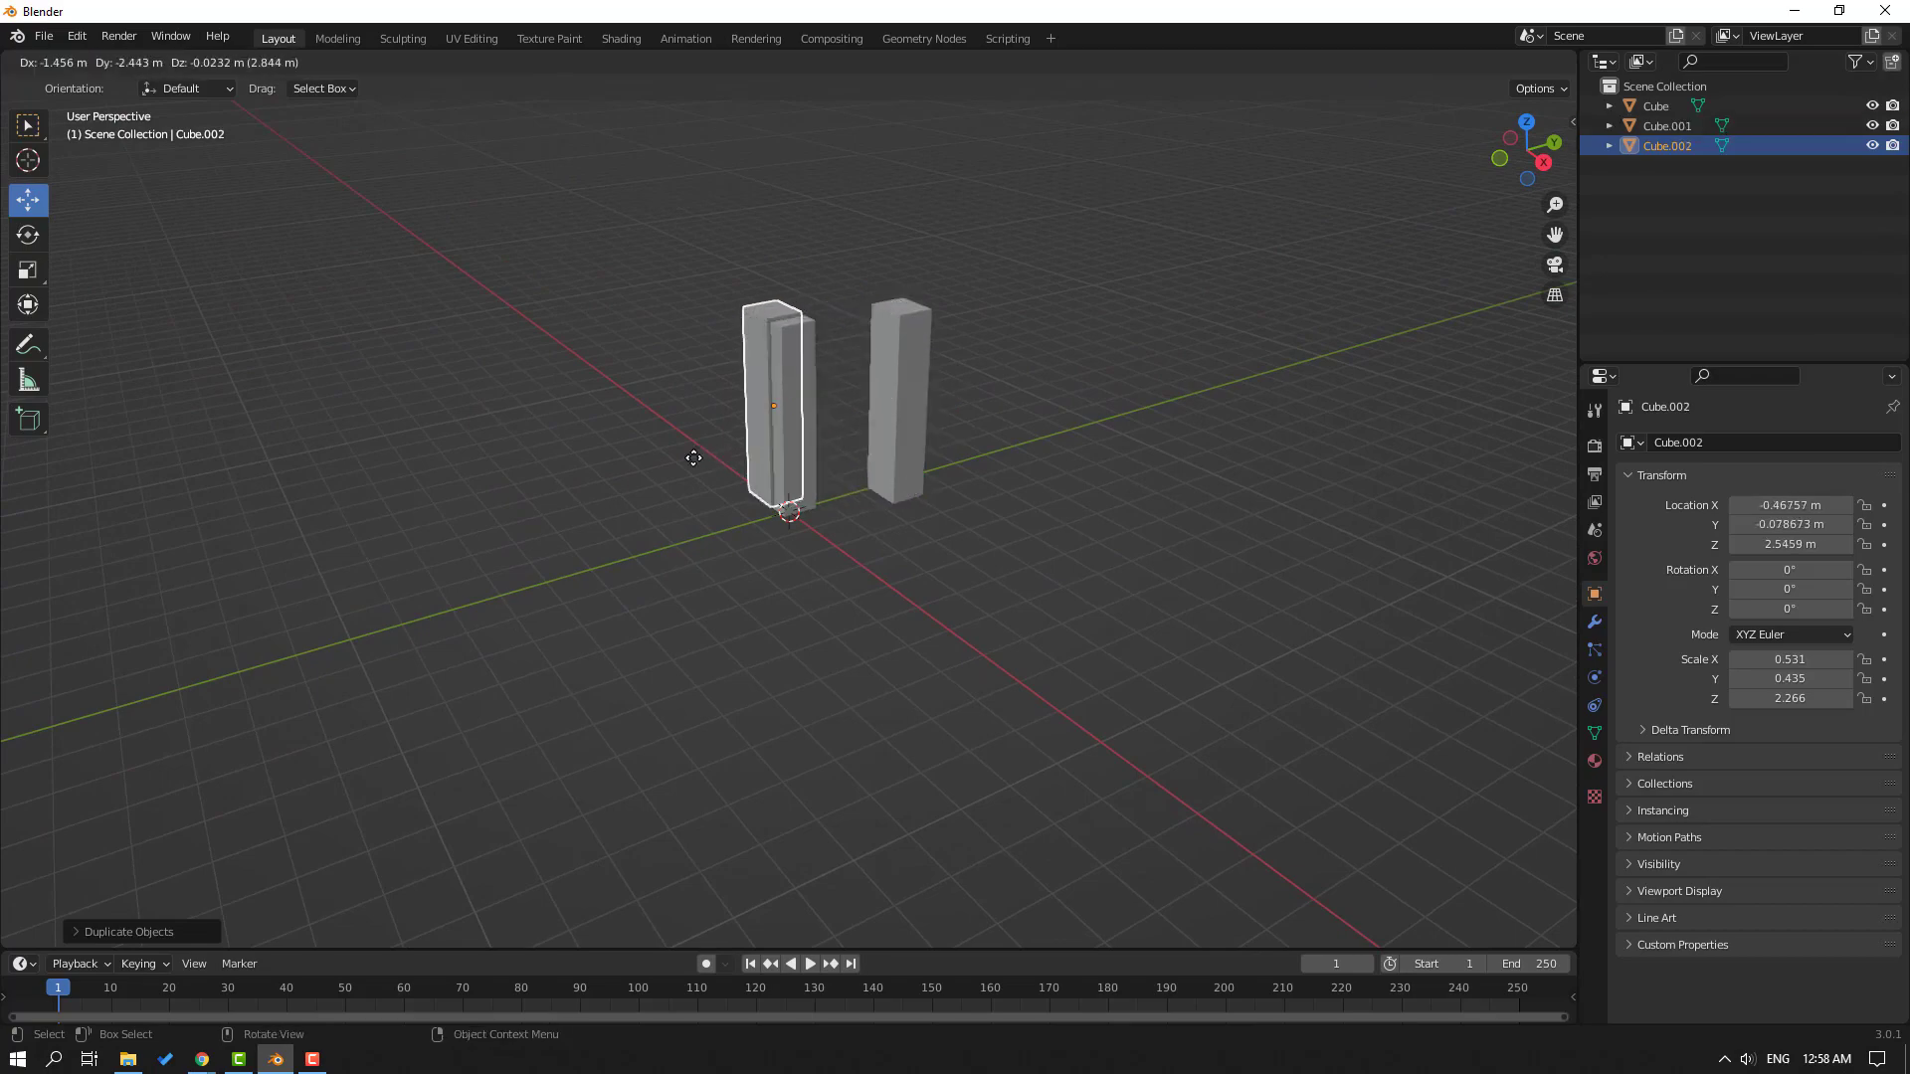
pyautogui.click(601, 462)
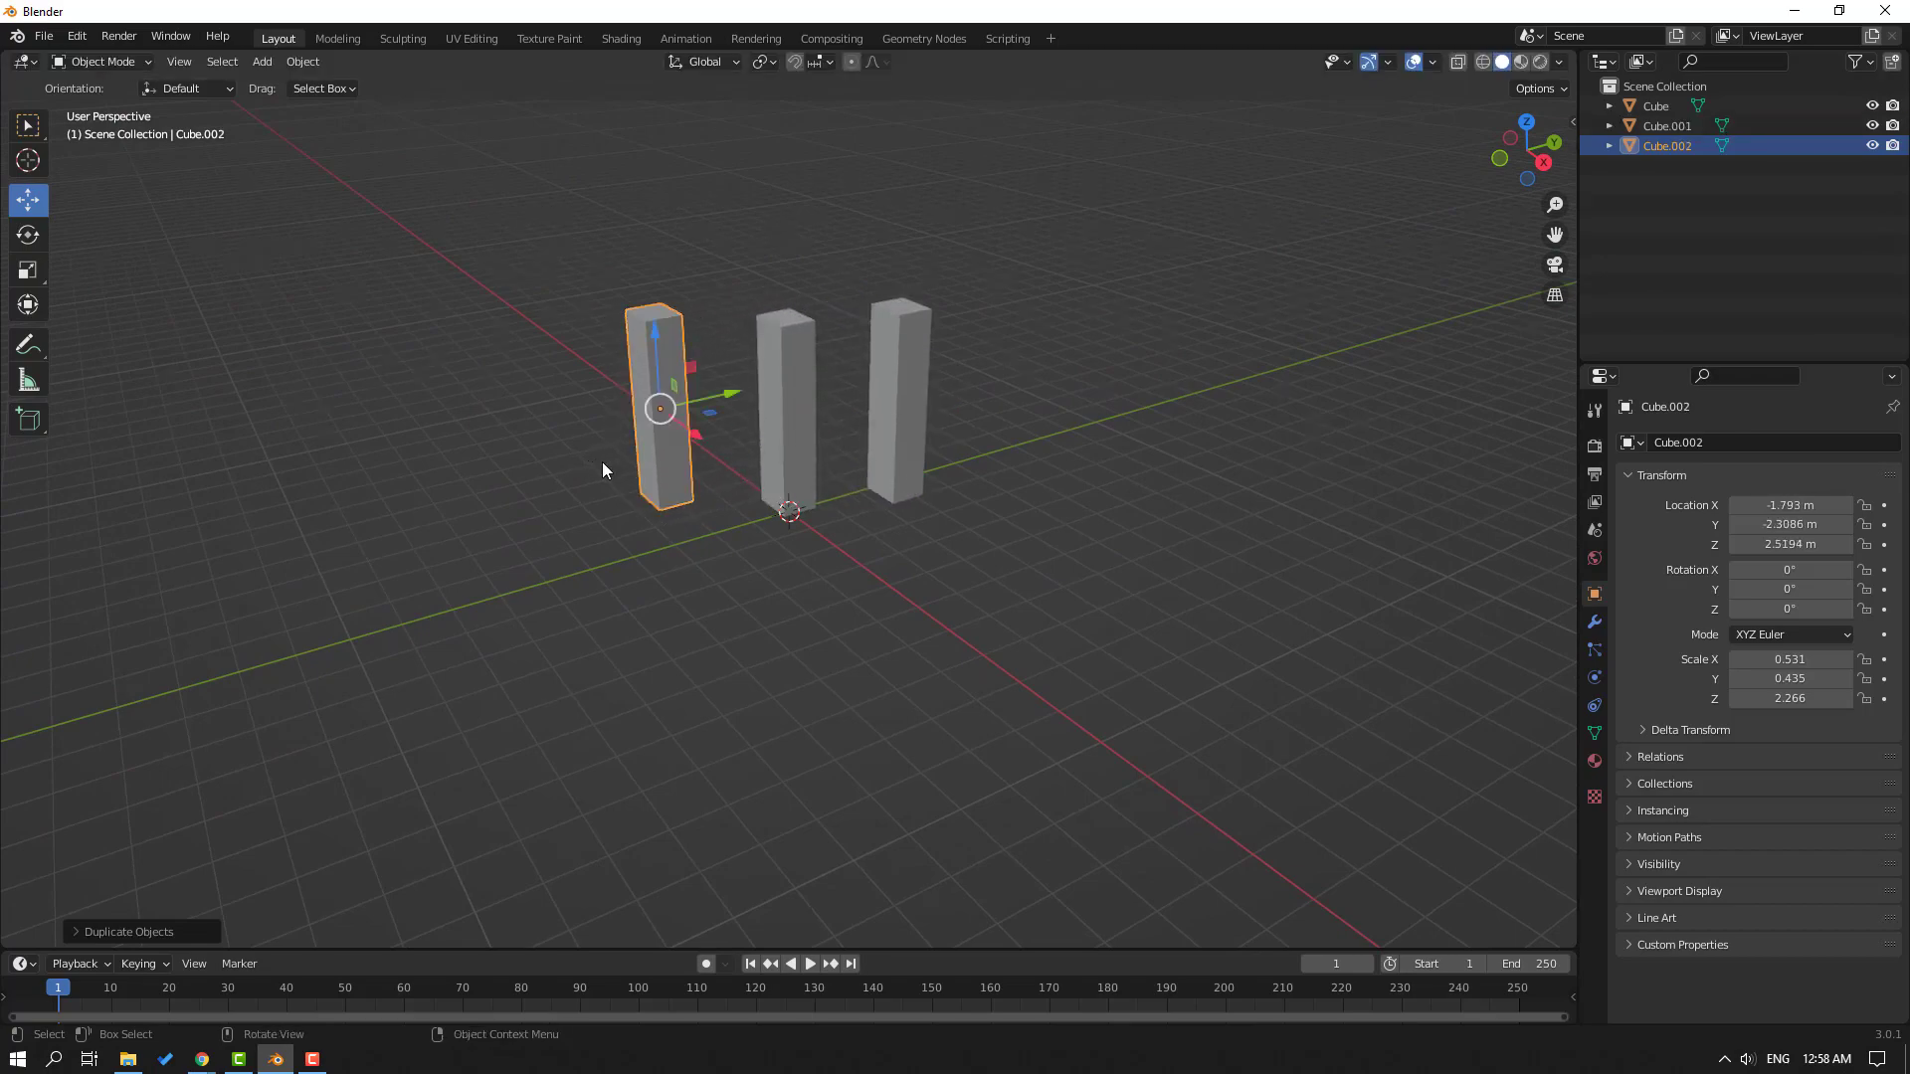
pyautogui.moveTo(600, 462); pyautogui.dragTo(780, 340, button='middle')
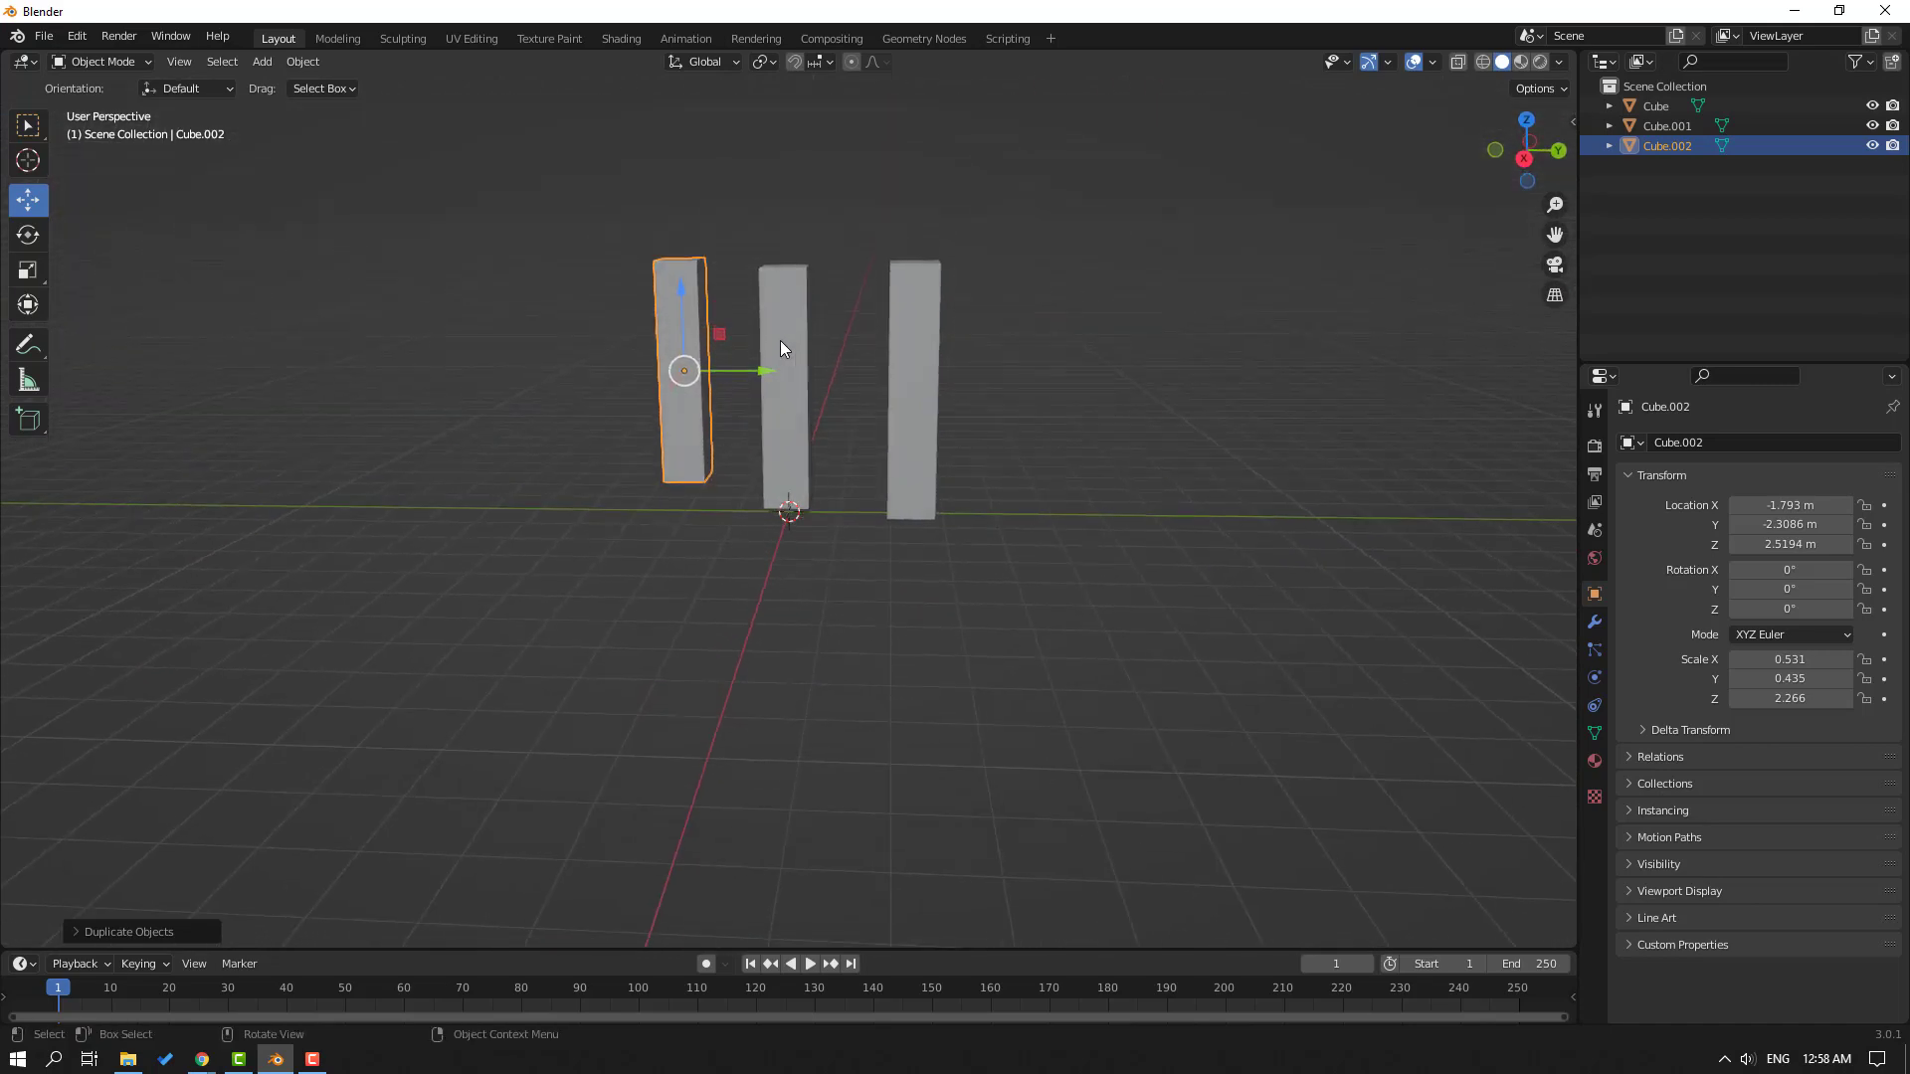
# Add a plane and scale it uniformly to 71.043 as the ground floor
pyautogui.click(263, 62)
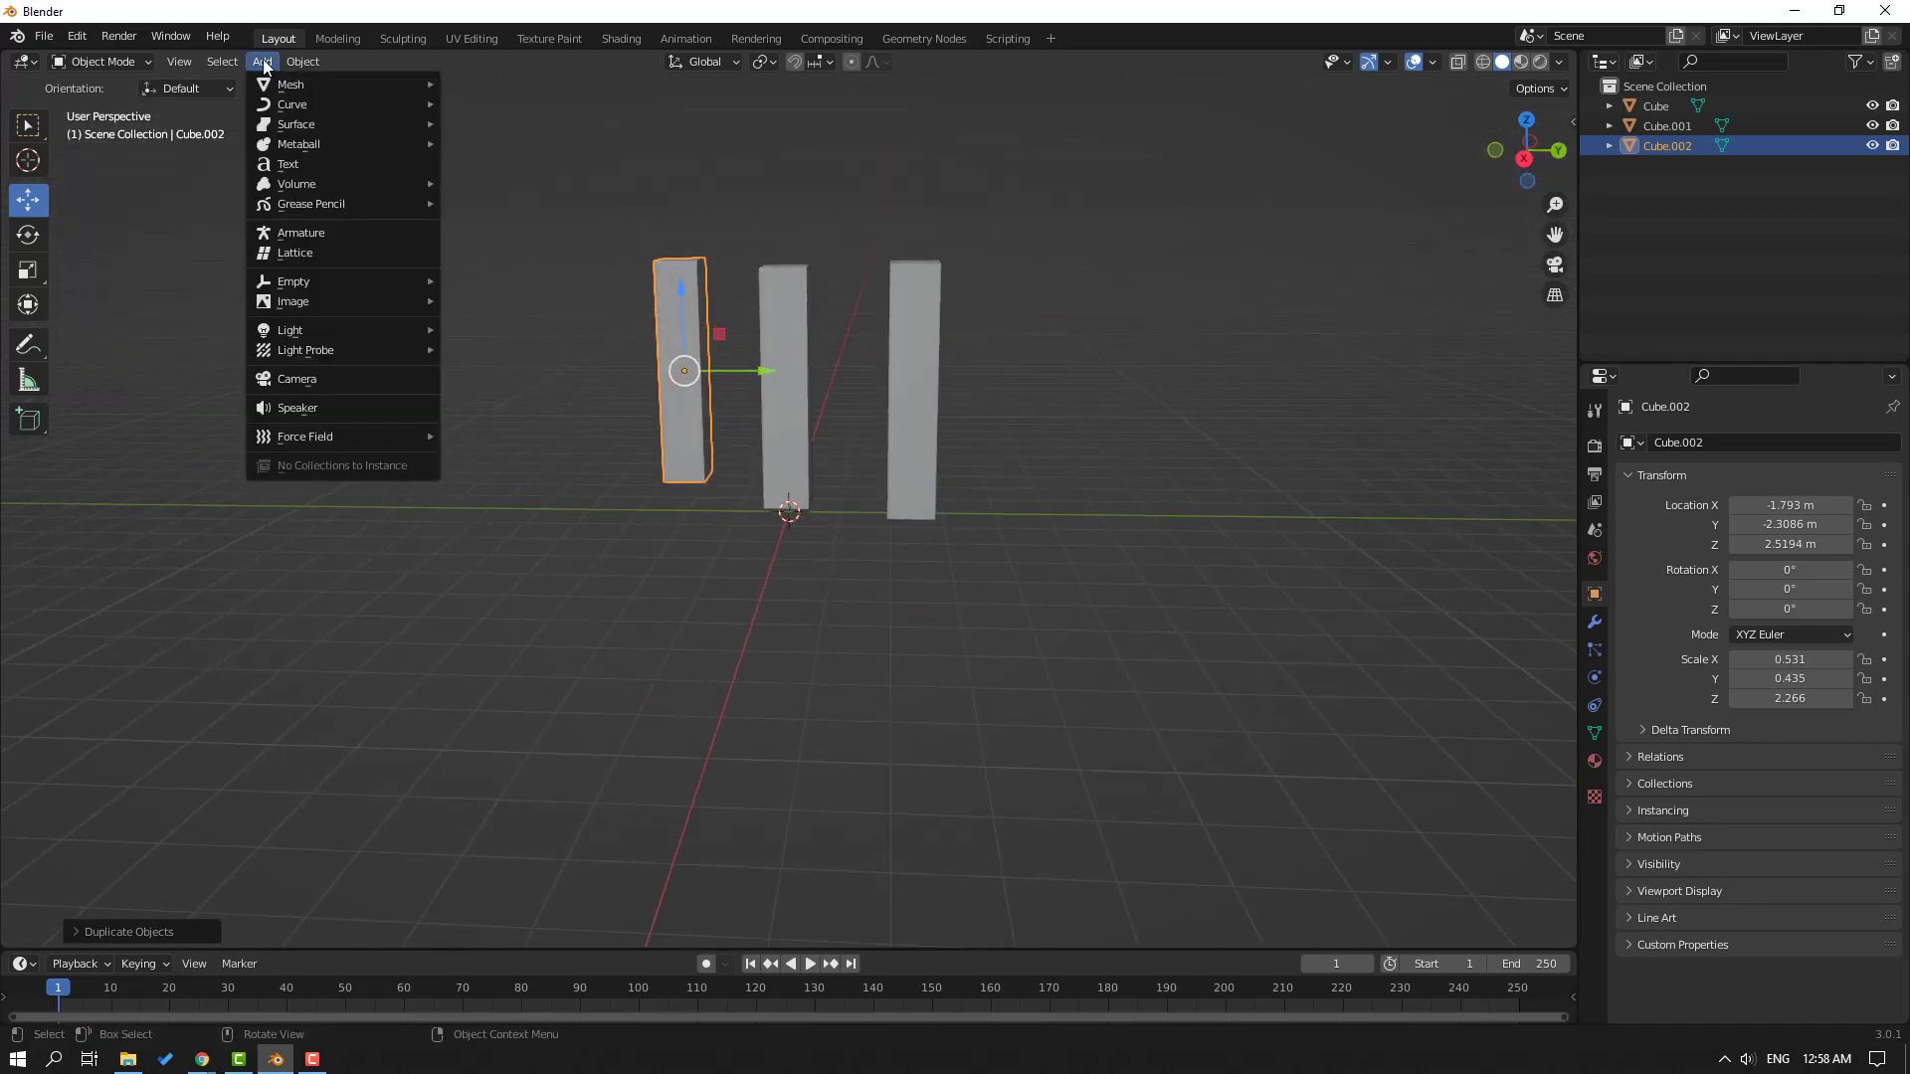
pyautogui.moveTo(314, 83)
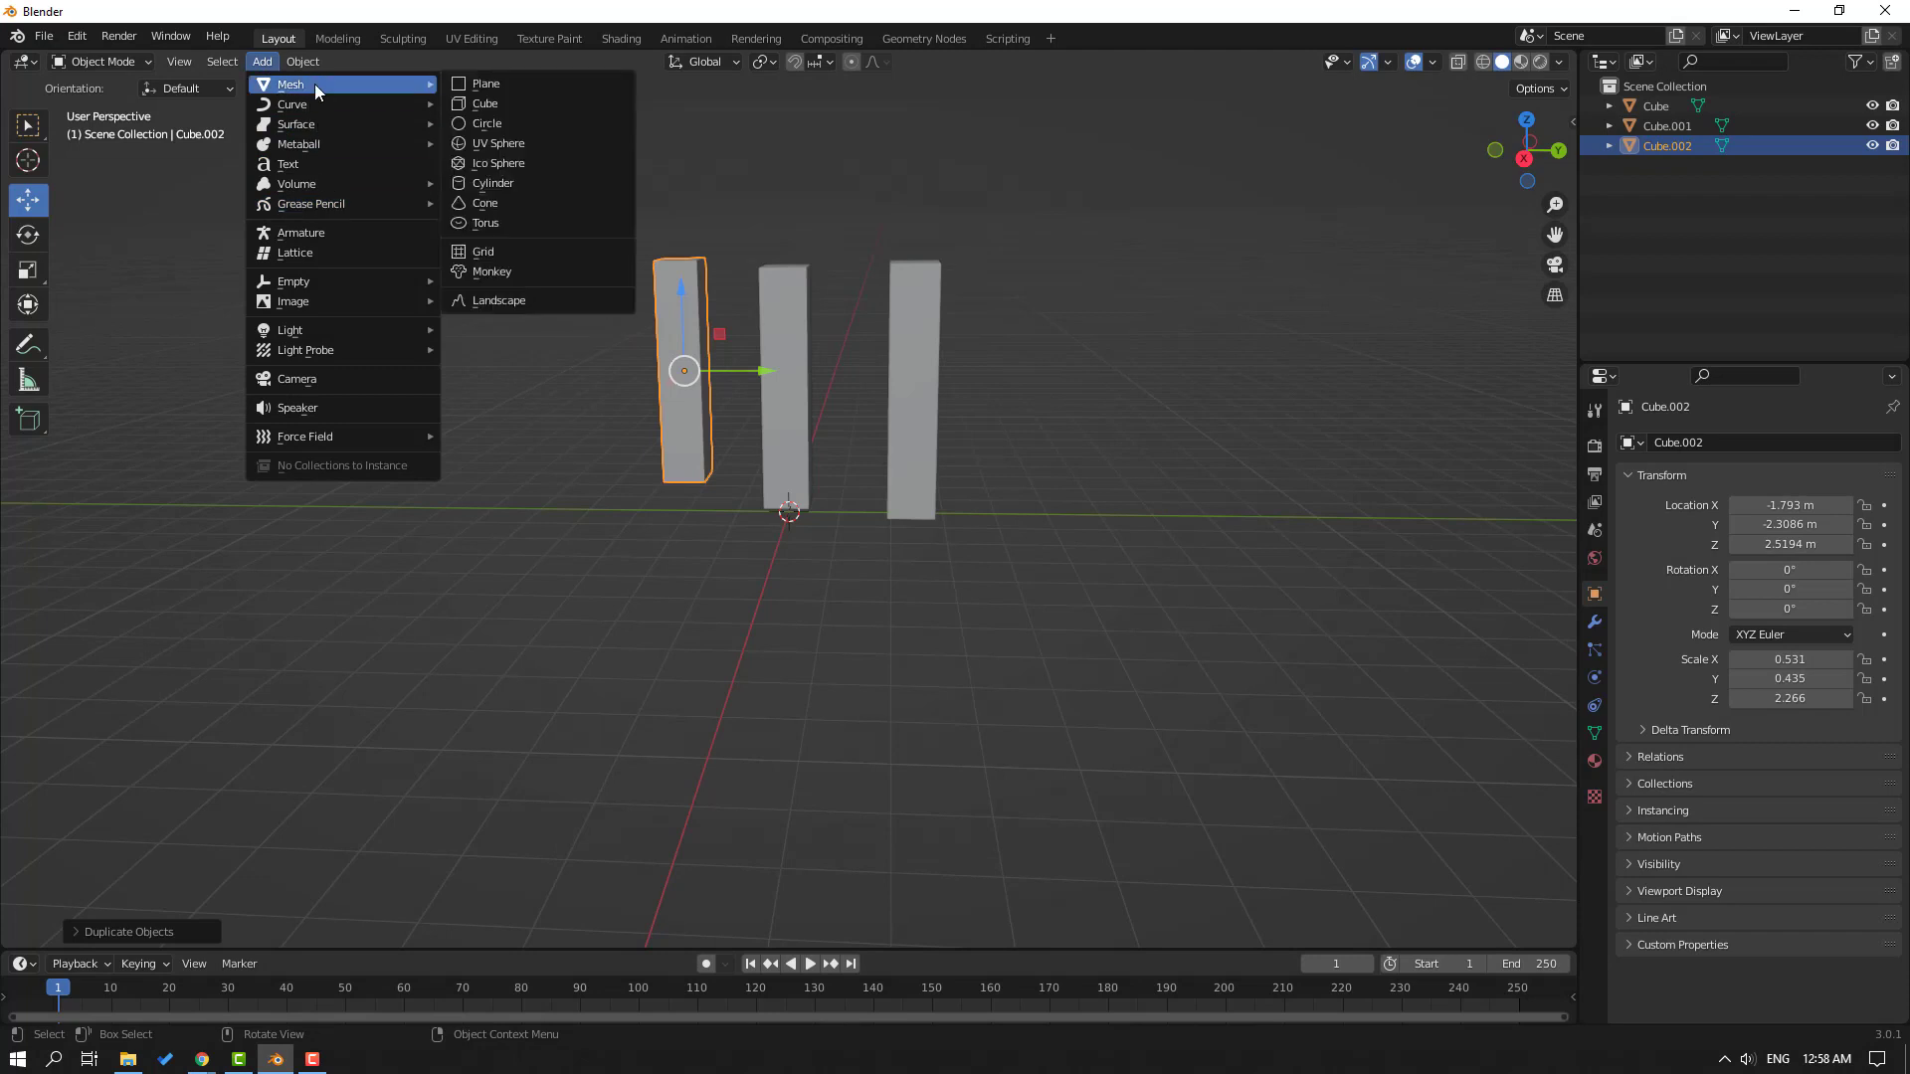
pyautogui.click(521, 83)
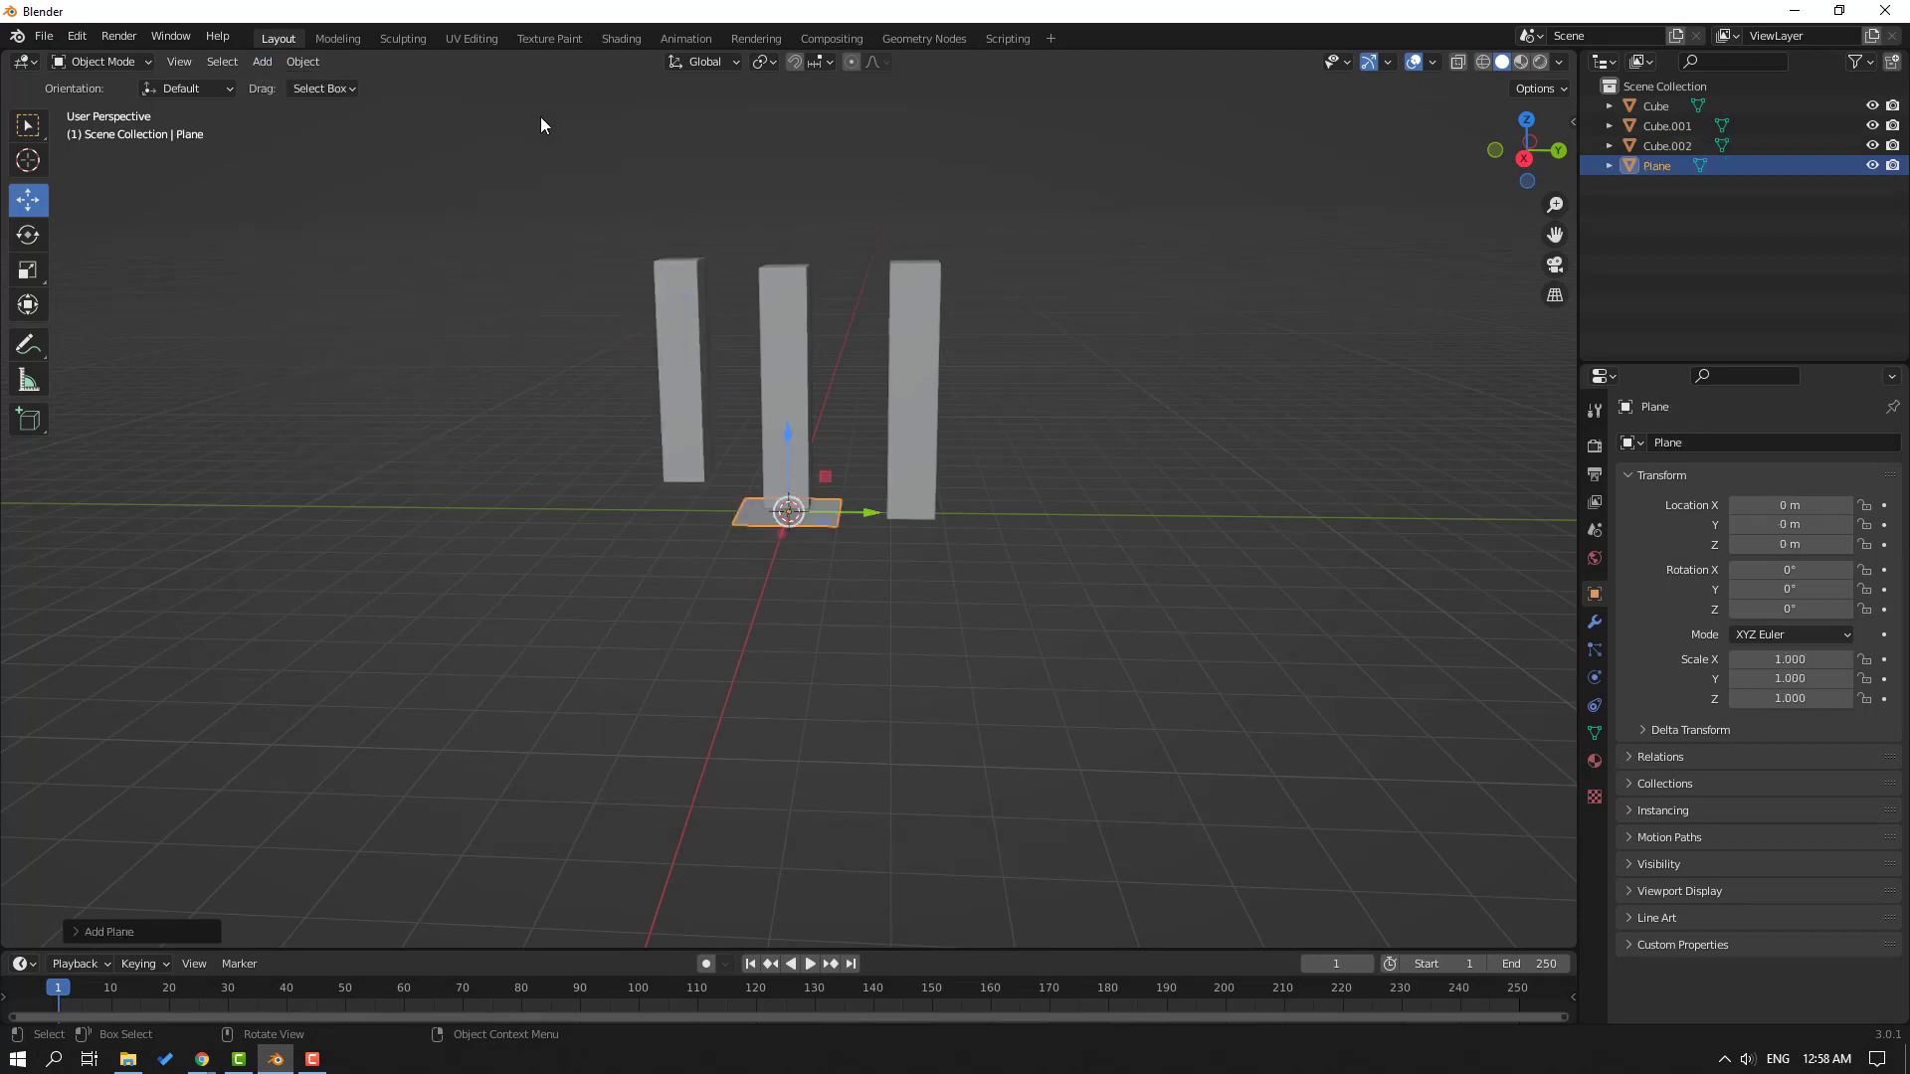
pyautogui.click(43, 269)
pyautogui.moveTo(669, 537); pyautogui.dragTo(825, 501, button='middle')
pyautogui.press('s')
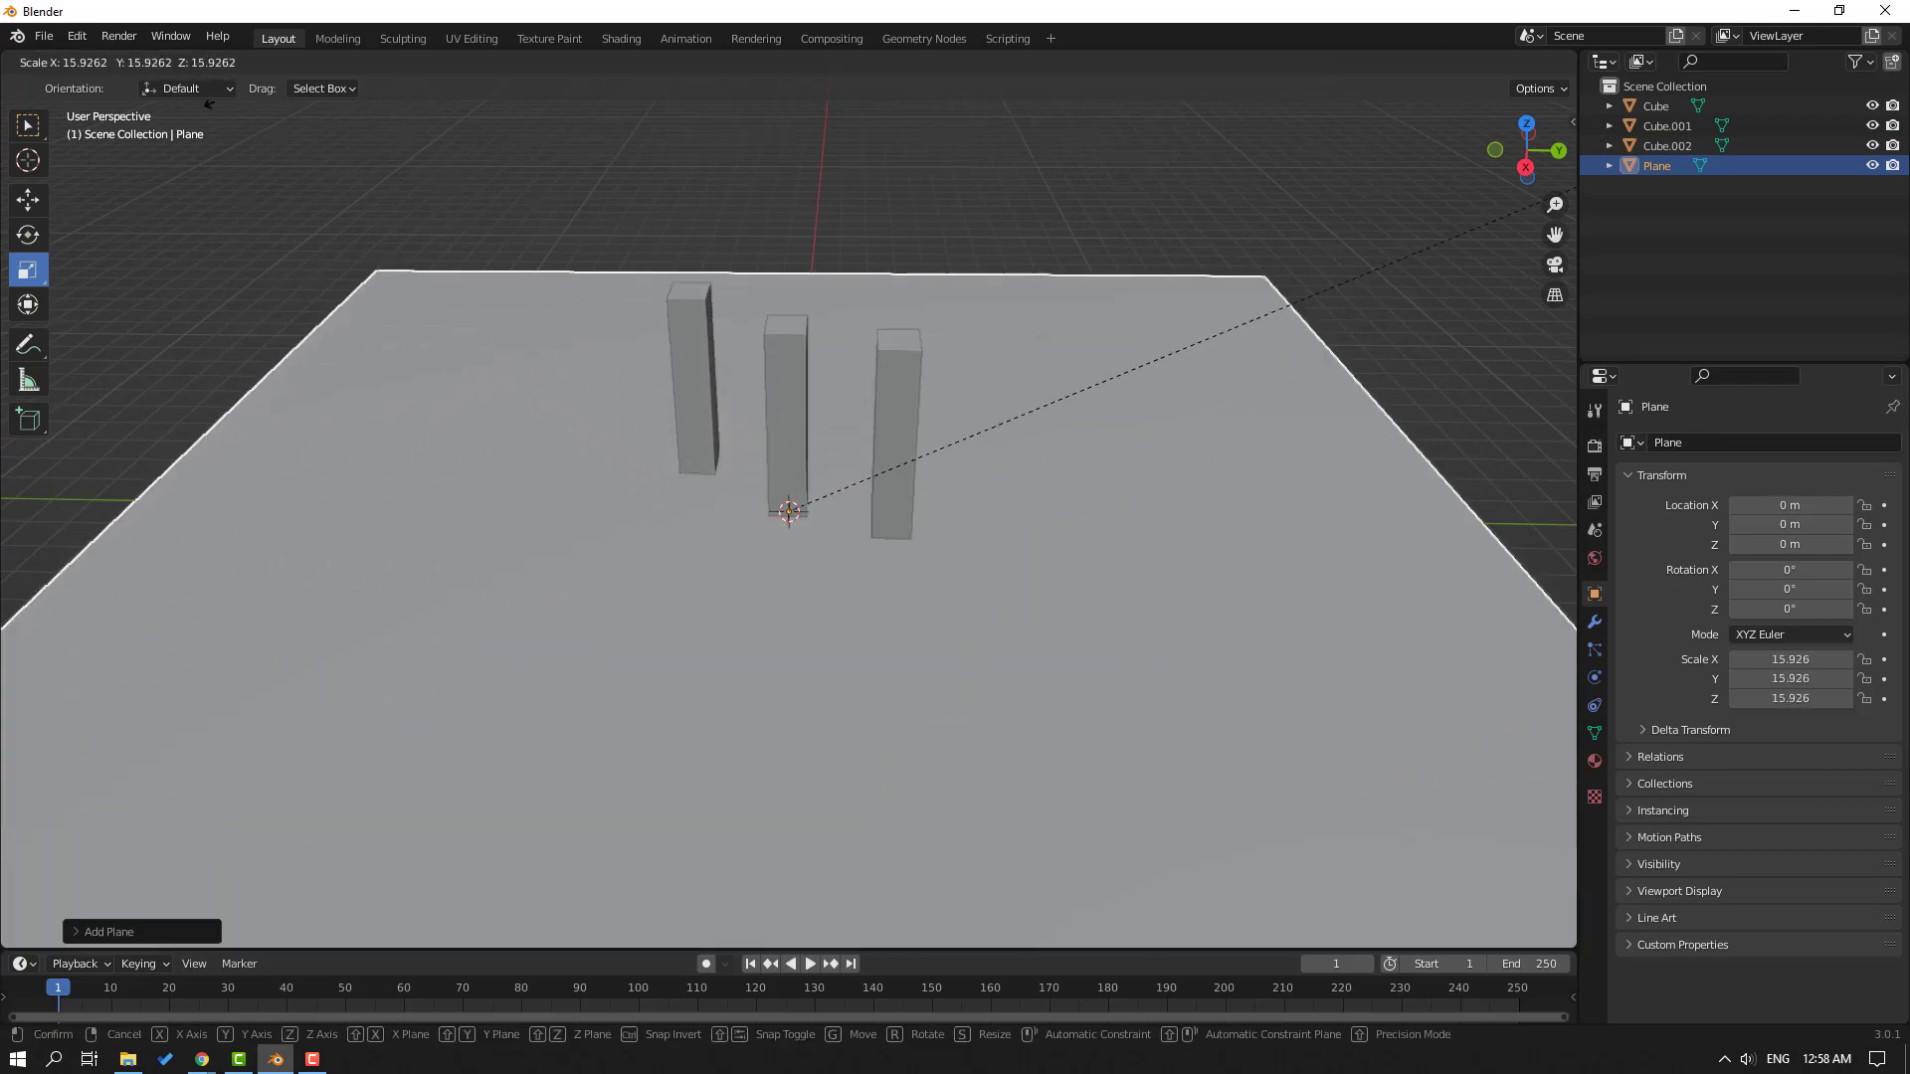
pyautogui.click(511, 616)
pyautogui.scroll(2, 862, 412)
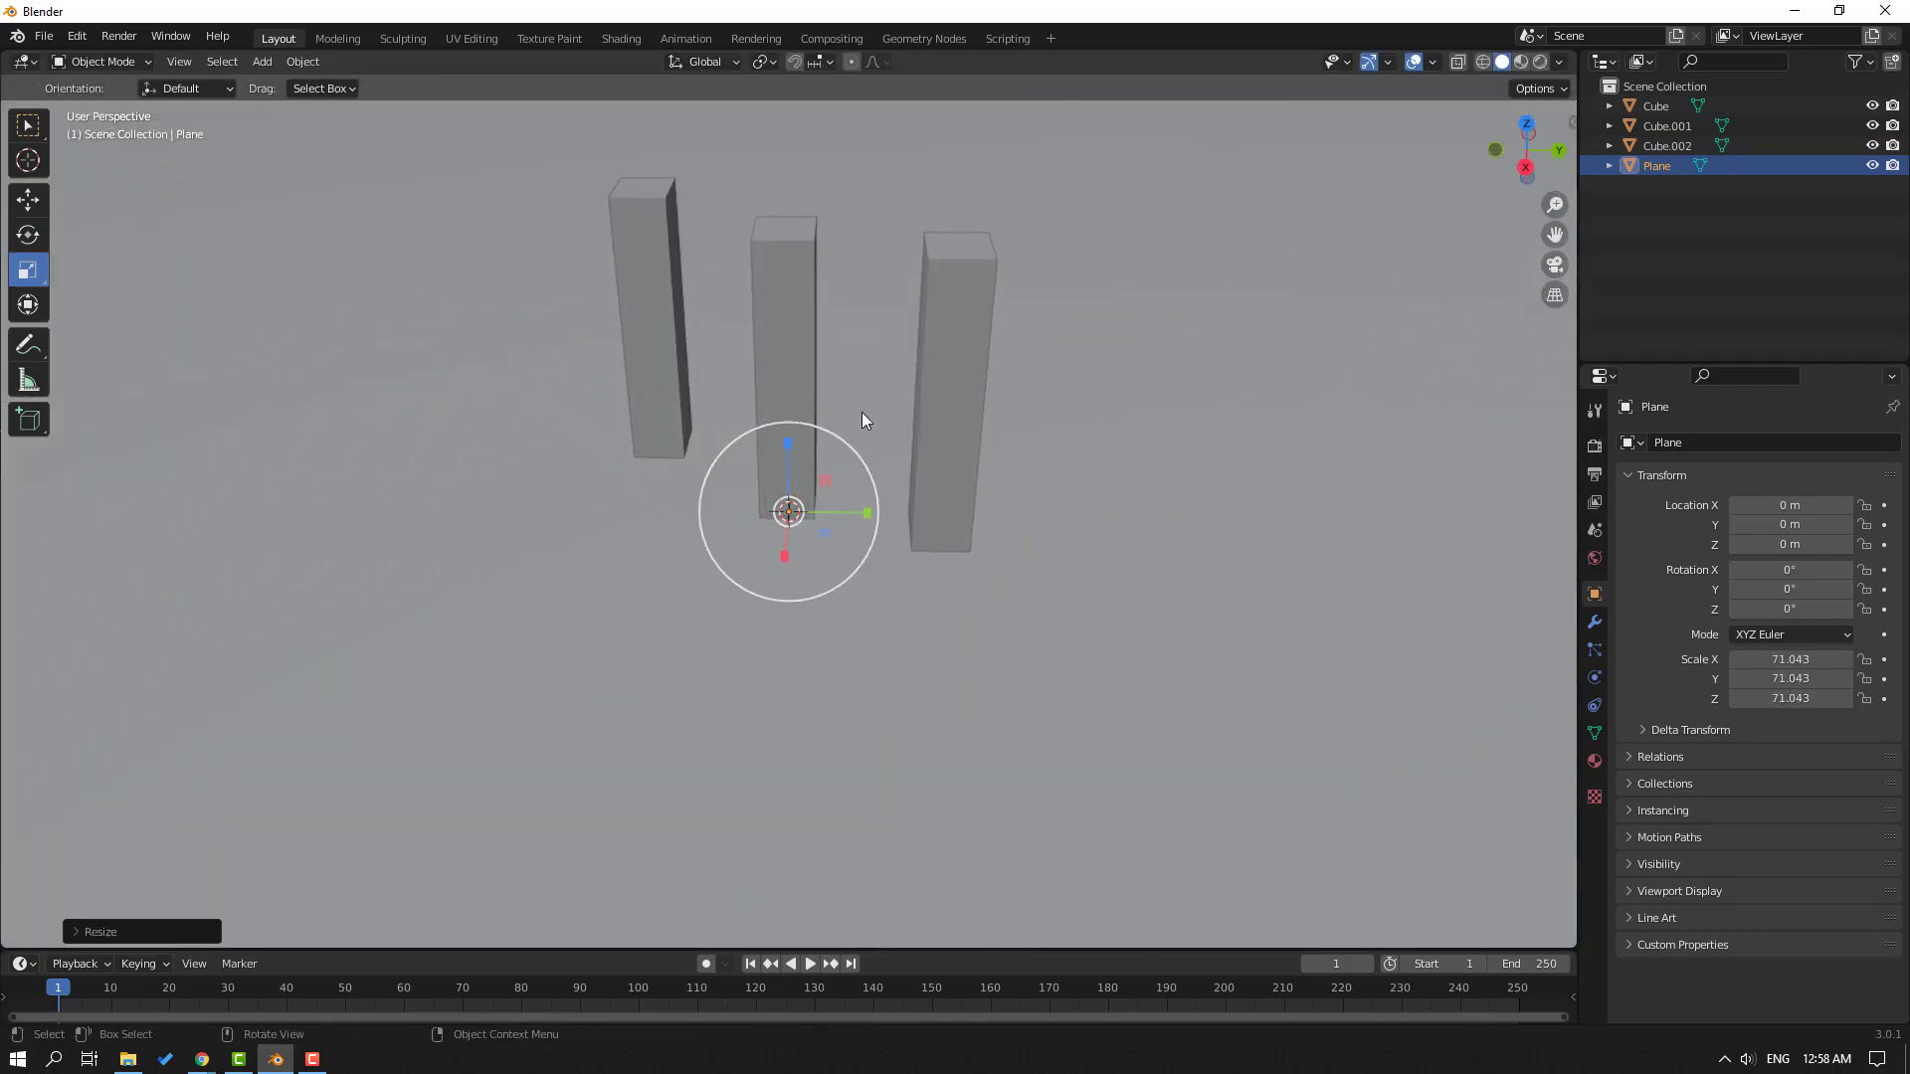
pyautogui.keyDown('shift'); pyautogui.moveTo(891, 374); pyautogui.dragTo(818, 497, button='middle'); pyautogui.keyUp('shift')
pyautogui.scroll(1, 816, 524)
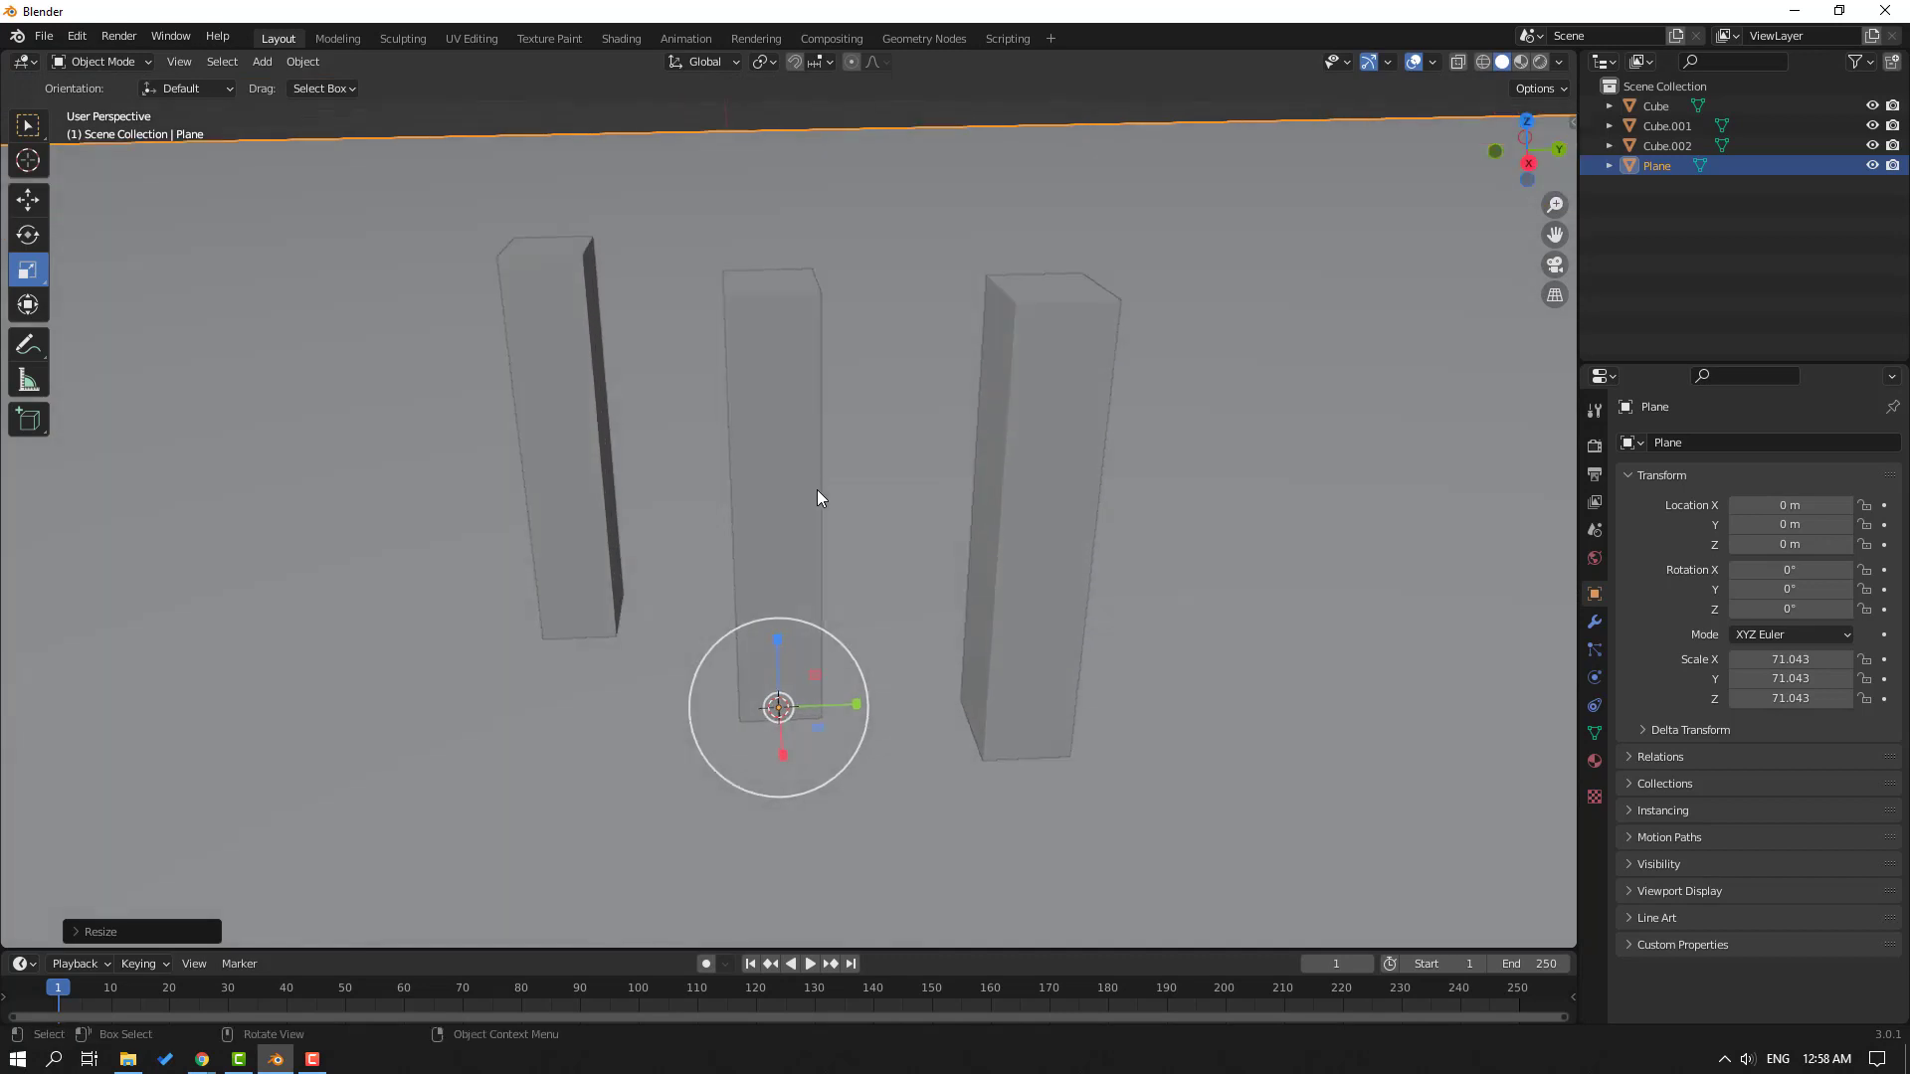
# Enable Cavity in the viewport shading options
pyautogui.click(24, 203)
pyautogui.click(1559, 62)
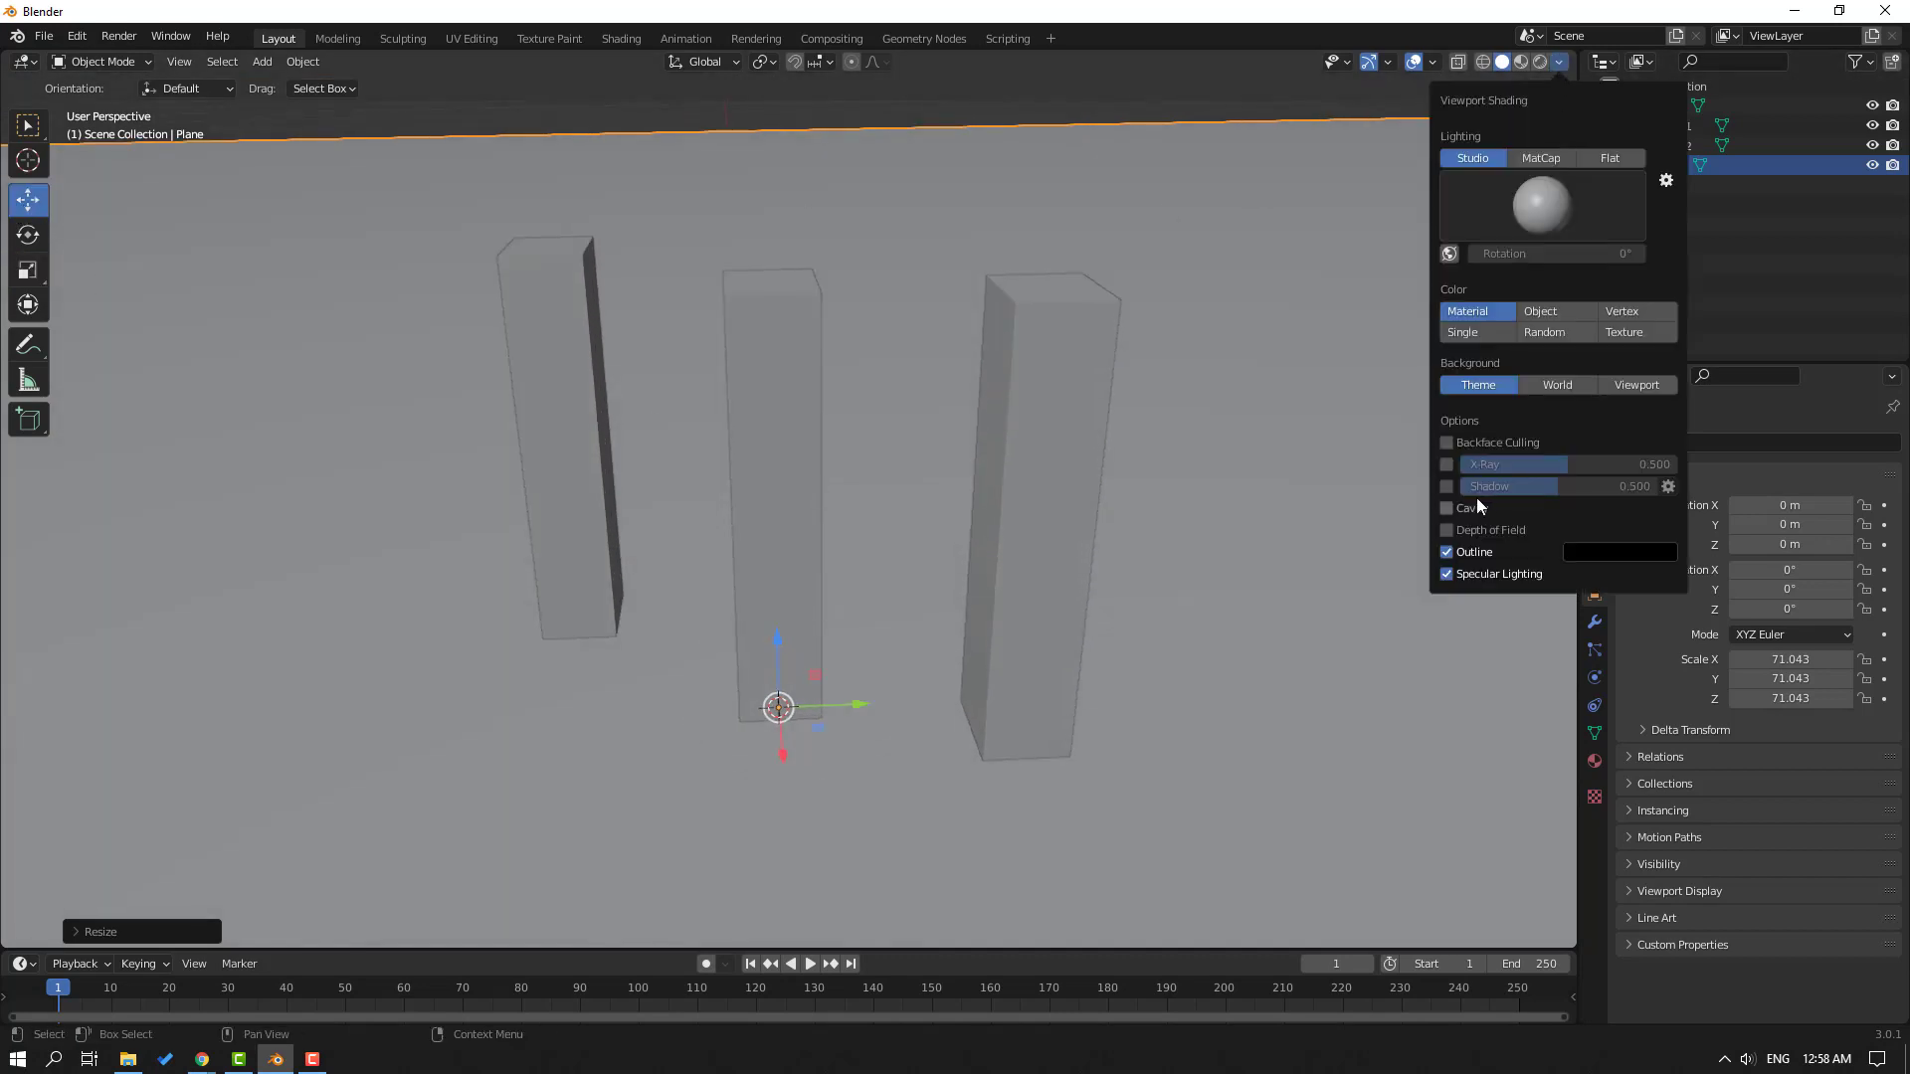
pyautogui.click(1446, 509)
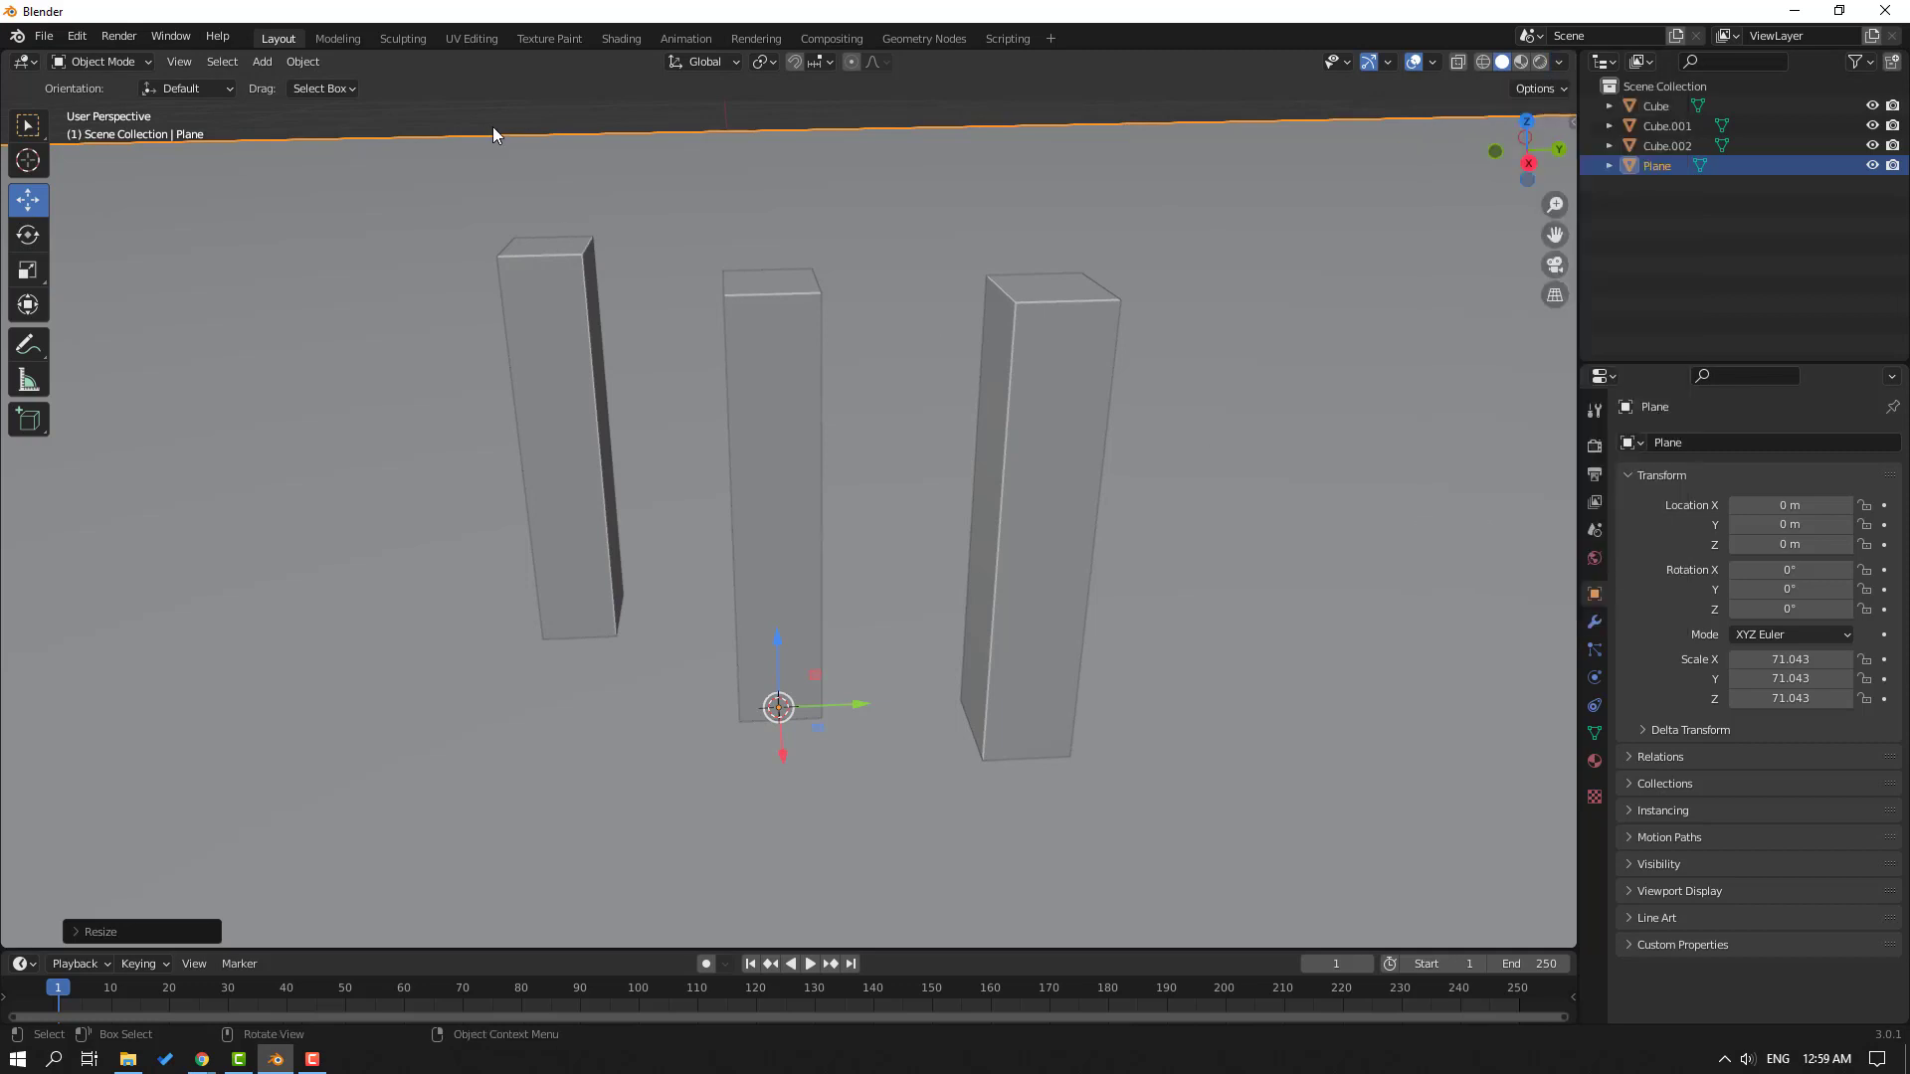
# Add an area light and raise it above the pillars
pyautogui.click(263, 65)
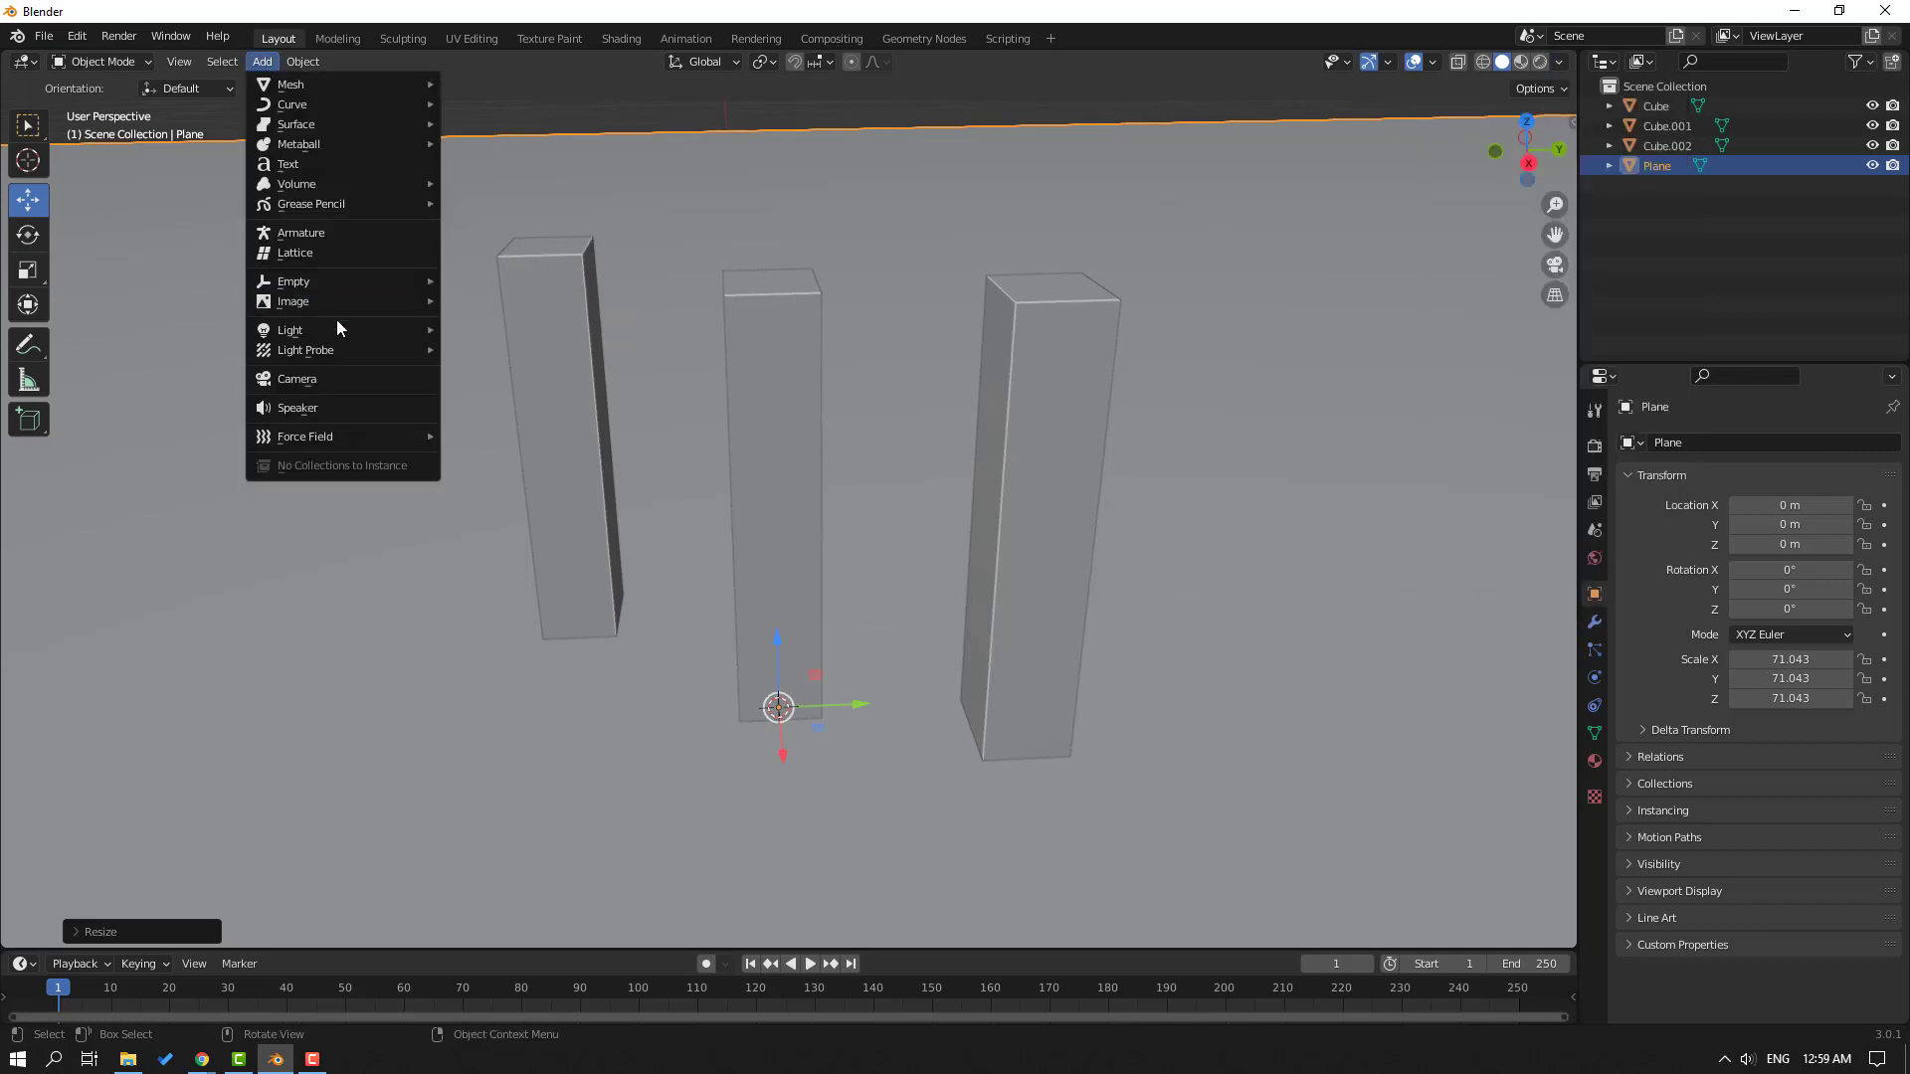
pyautogui.moveTo(337, 328)
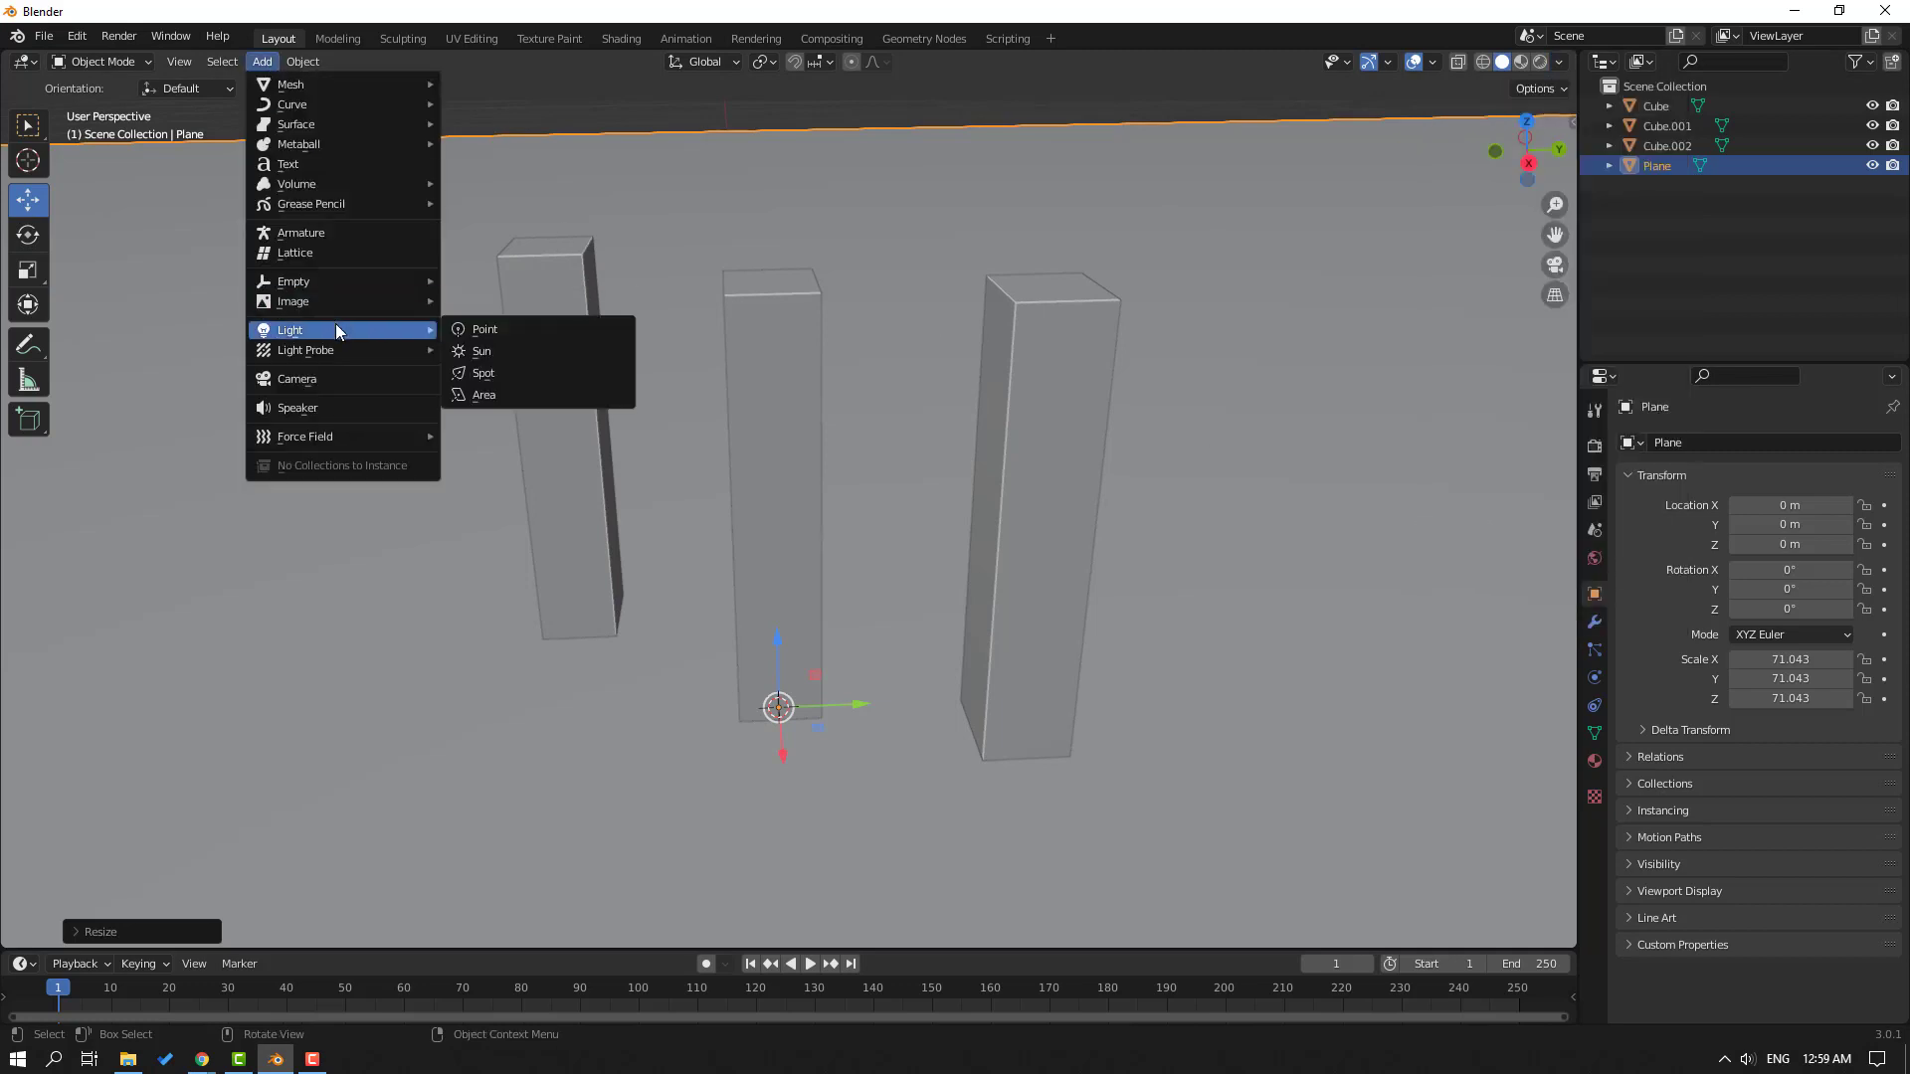
pyautogui.click(513, 396)
pyautogui.scroll(-2, 891, 621)
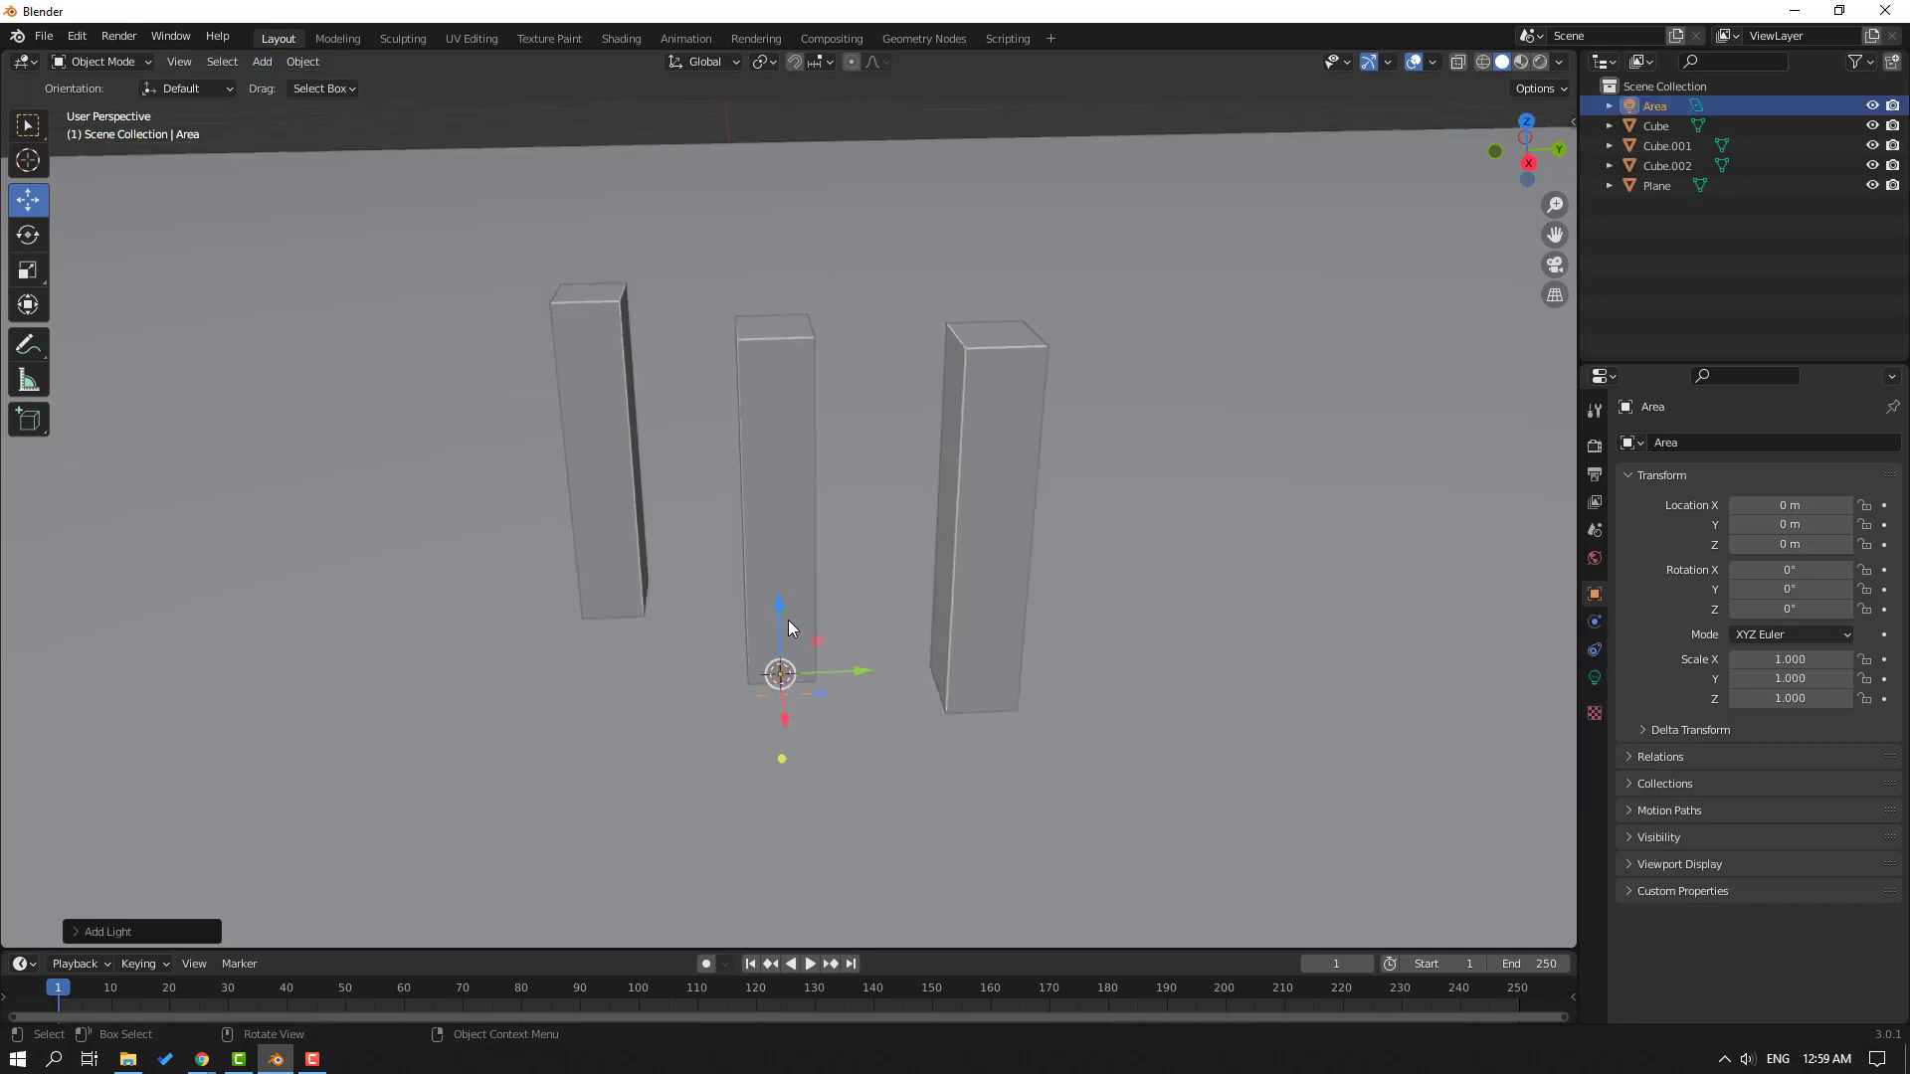
pyautogui.moveTo(779, 625); pyautogui.dragTo(1286, 191)
# Scale the area light to 6.334 × 6.393 and lower it to Z 5.854 m
pyautogui.click(28, 272)
pyautogui.moveTo(641, 271); pyautogui.dragTo(953, 392, button='middle')
pyautogui.moveTo(935, 398); pyautogui.dragTo(1406, 392)
pyautogui.click(39, 212)
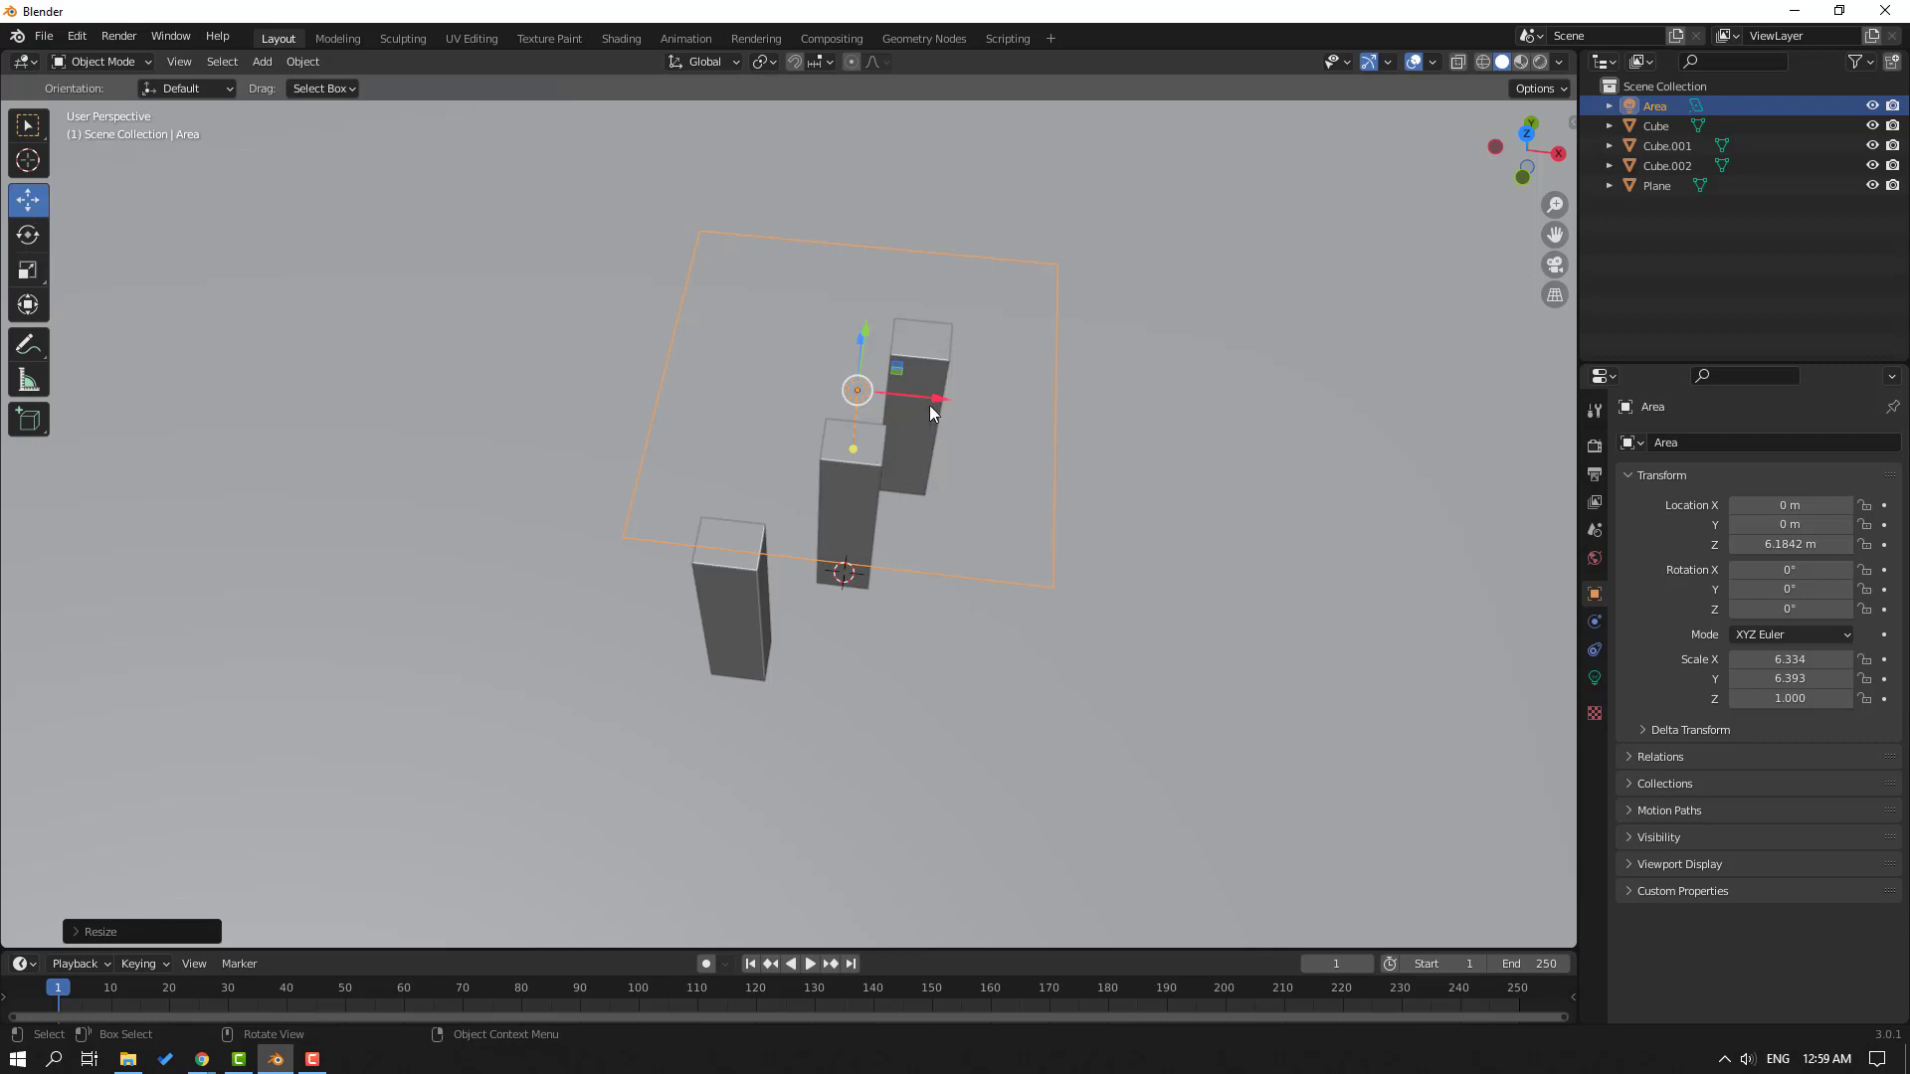
pyautogui.moveTo(926, 397); pyautogui.dragTo(929, 397)
pyautogui.moveTo(840, 477); pyautogui.dragTo(836, 244, button='middle')
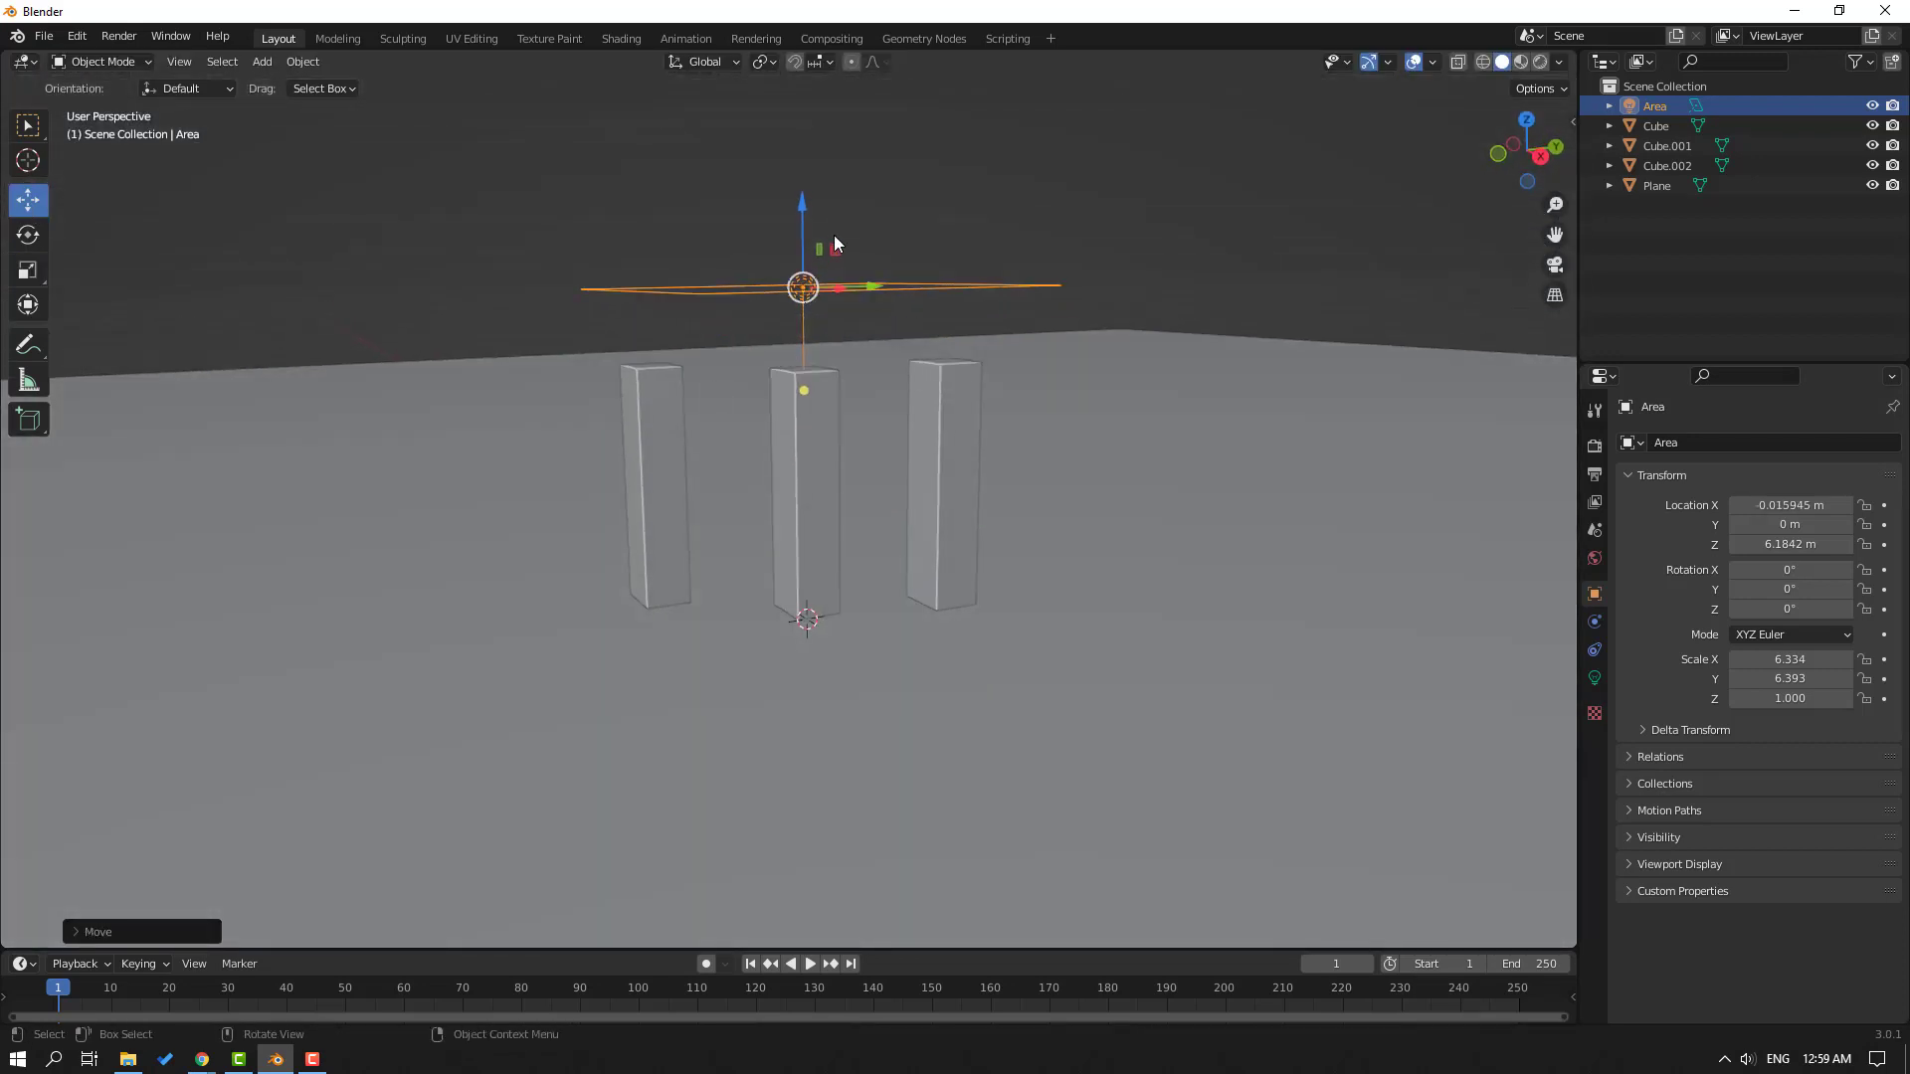
pyautogui.moveTo(803, 233); pyautogui.dragTo(803, 252)
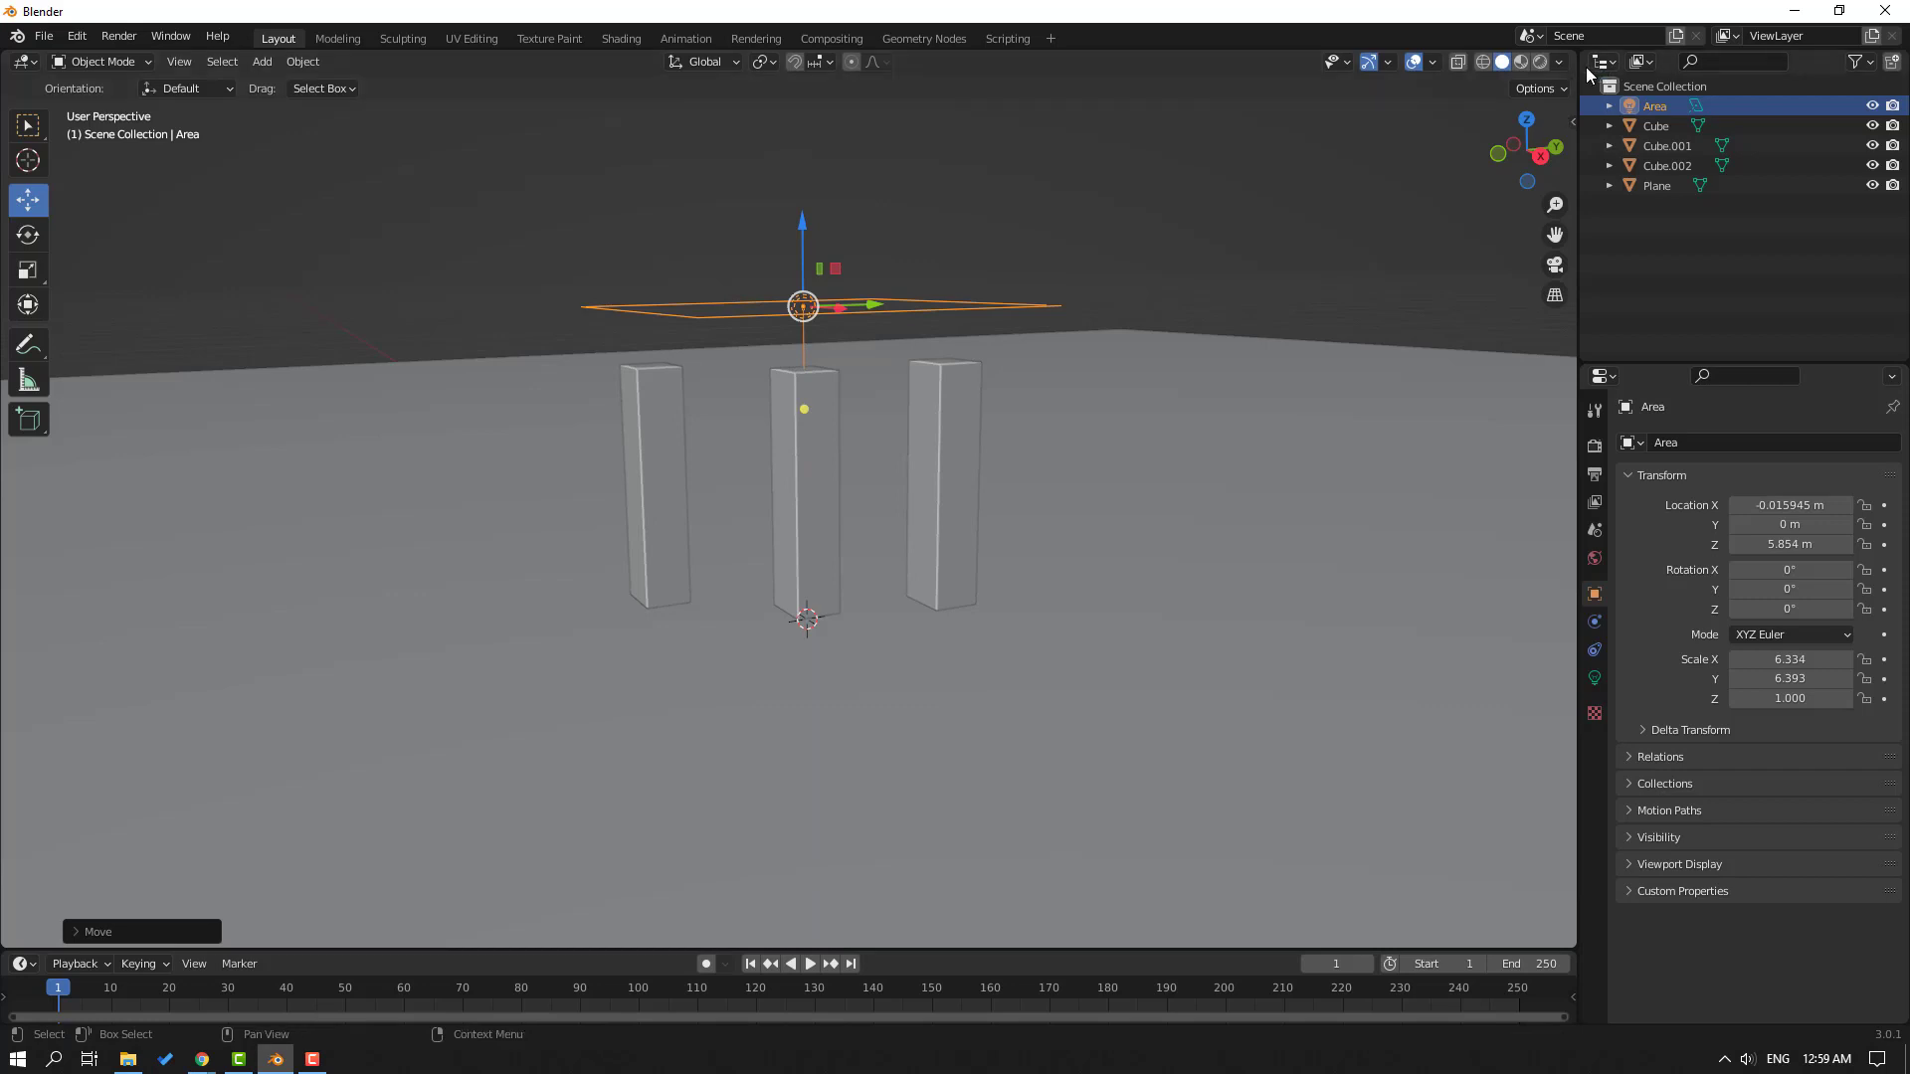
# Split the 3D viewport vertically and turn the right half into a Shader Editor
pyautogui.rightClick(1586, 67)
pyautogui.click(1513, 151)
pyautogui.click(803, 199)
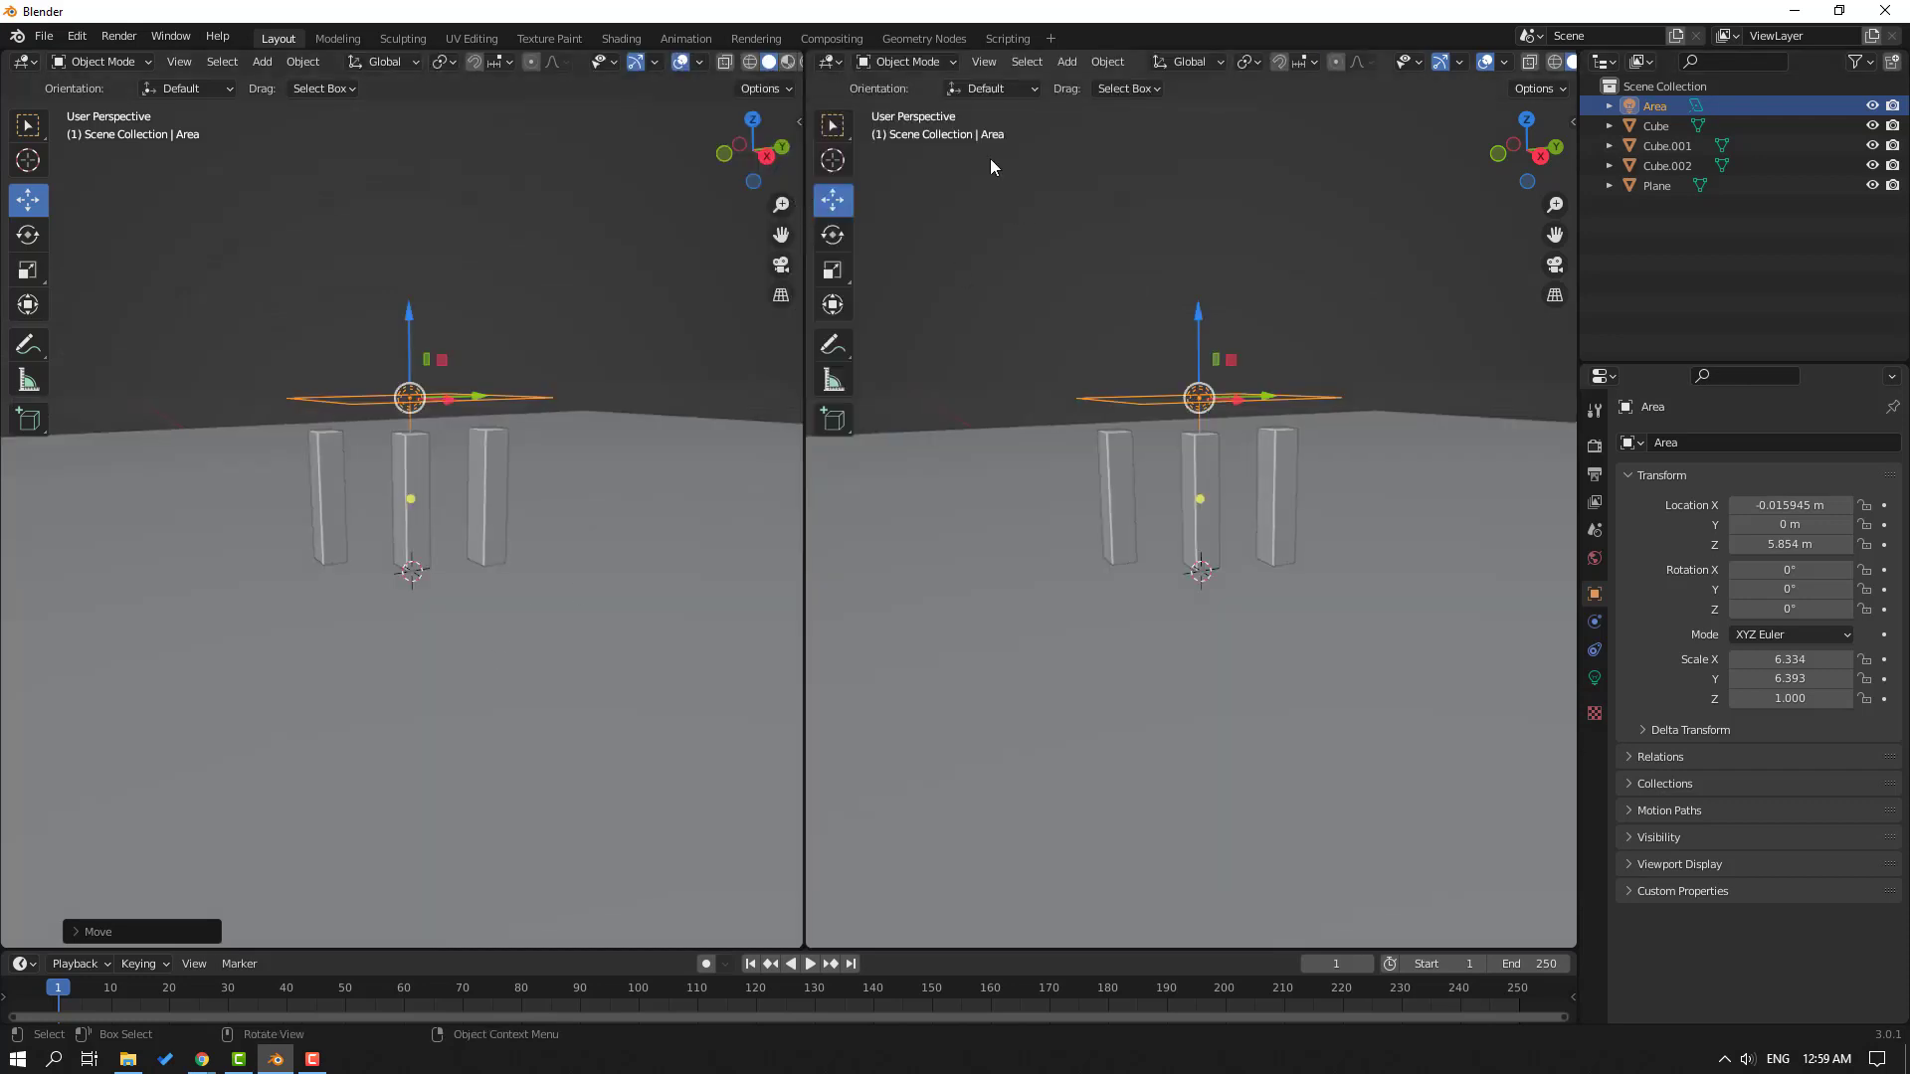
pyautogui.click(830, 63)
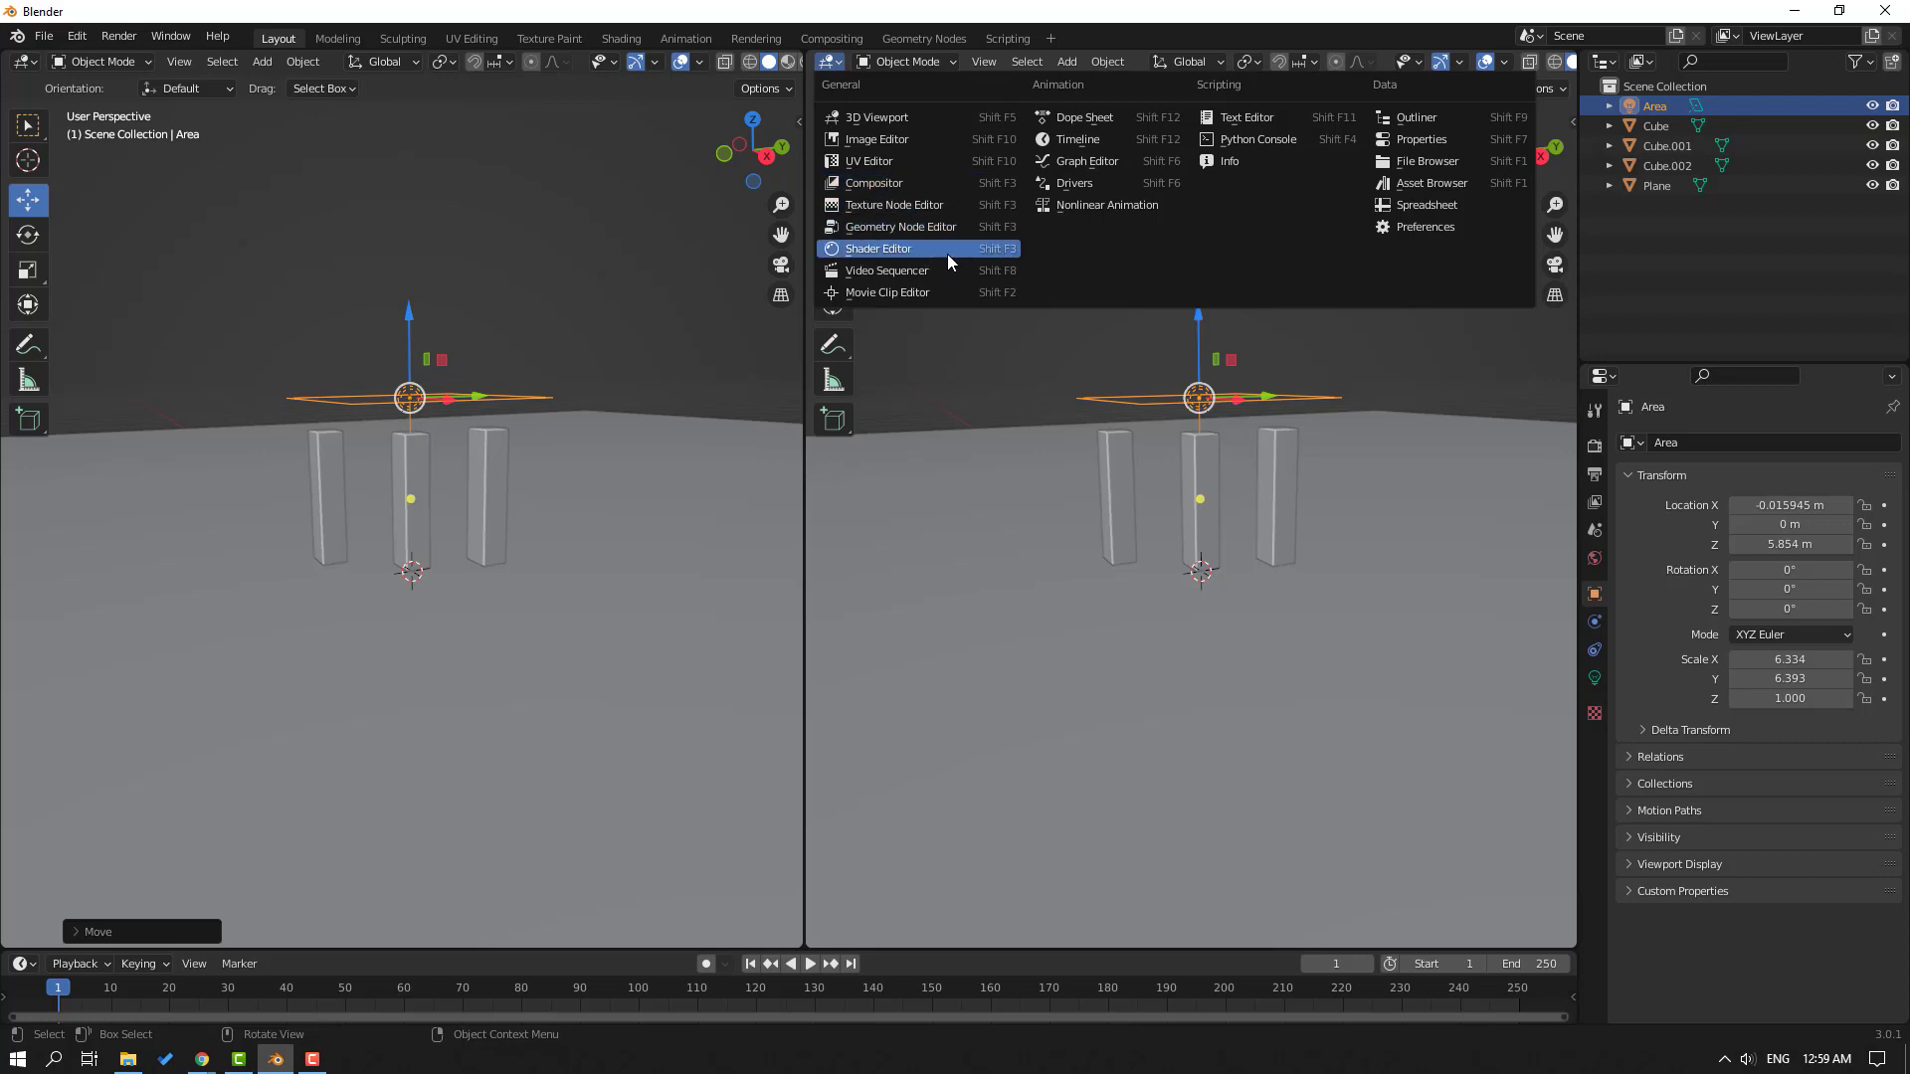
pyautogui.click(1000, 253)
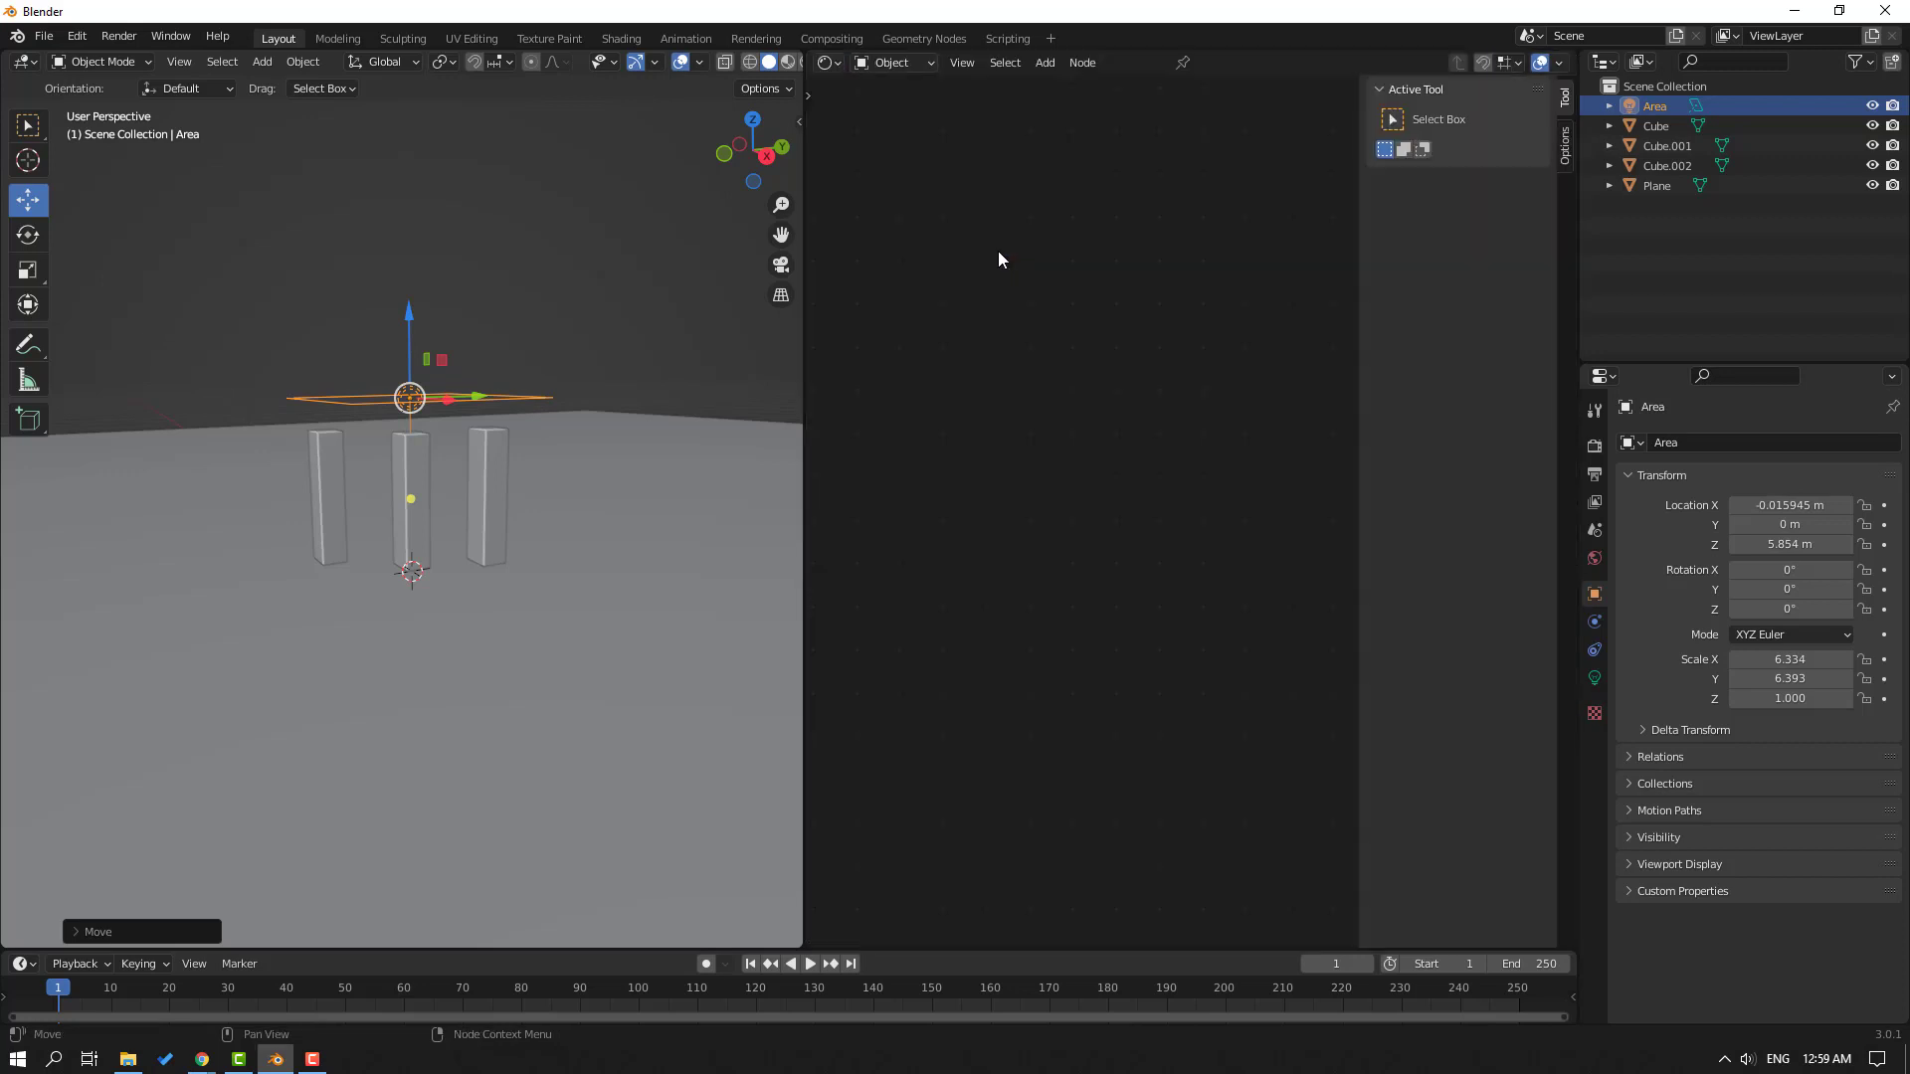
pyautogui.click(890, 61)
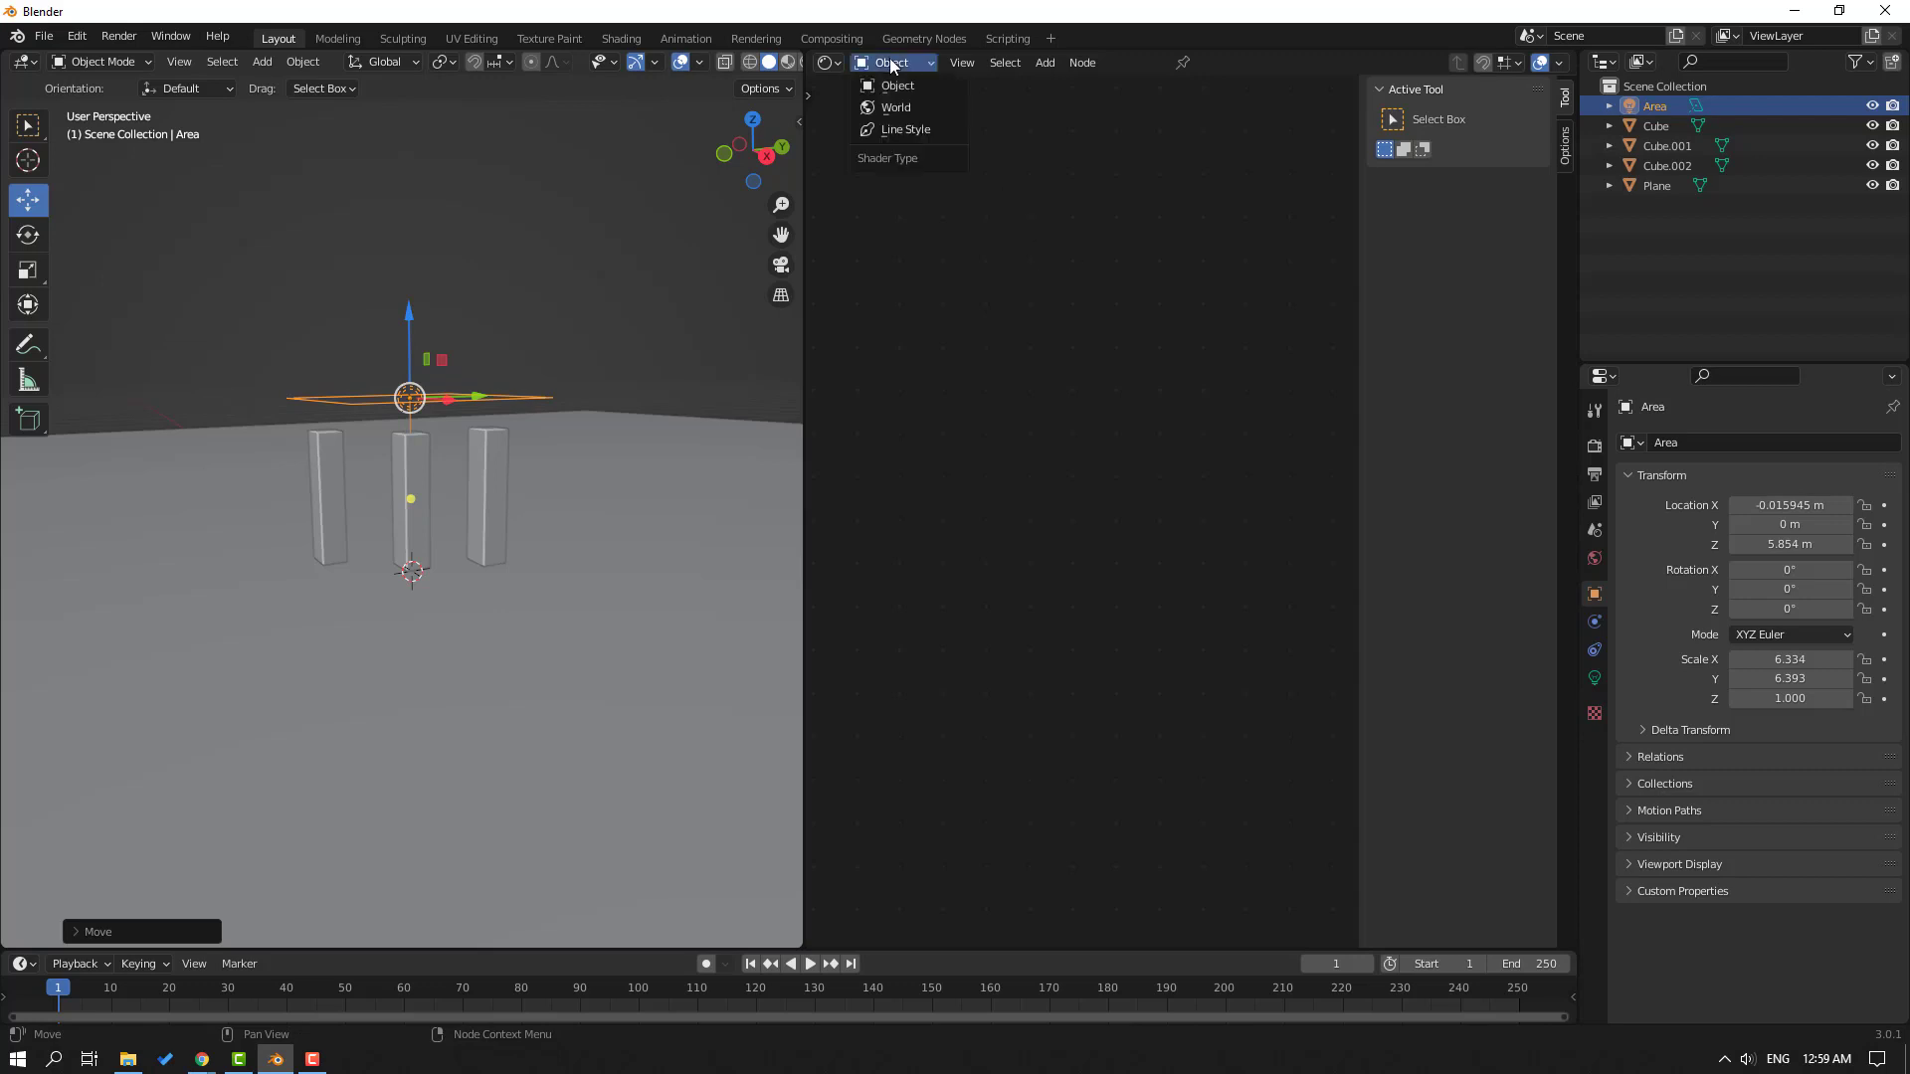
# Switch the Shader Editor to World and add a Volume Scatter node via search 'volu'
pyautogui.click(899, 111)
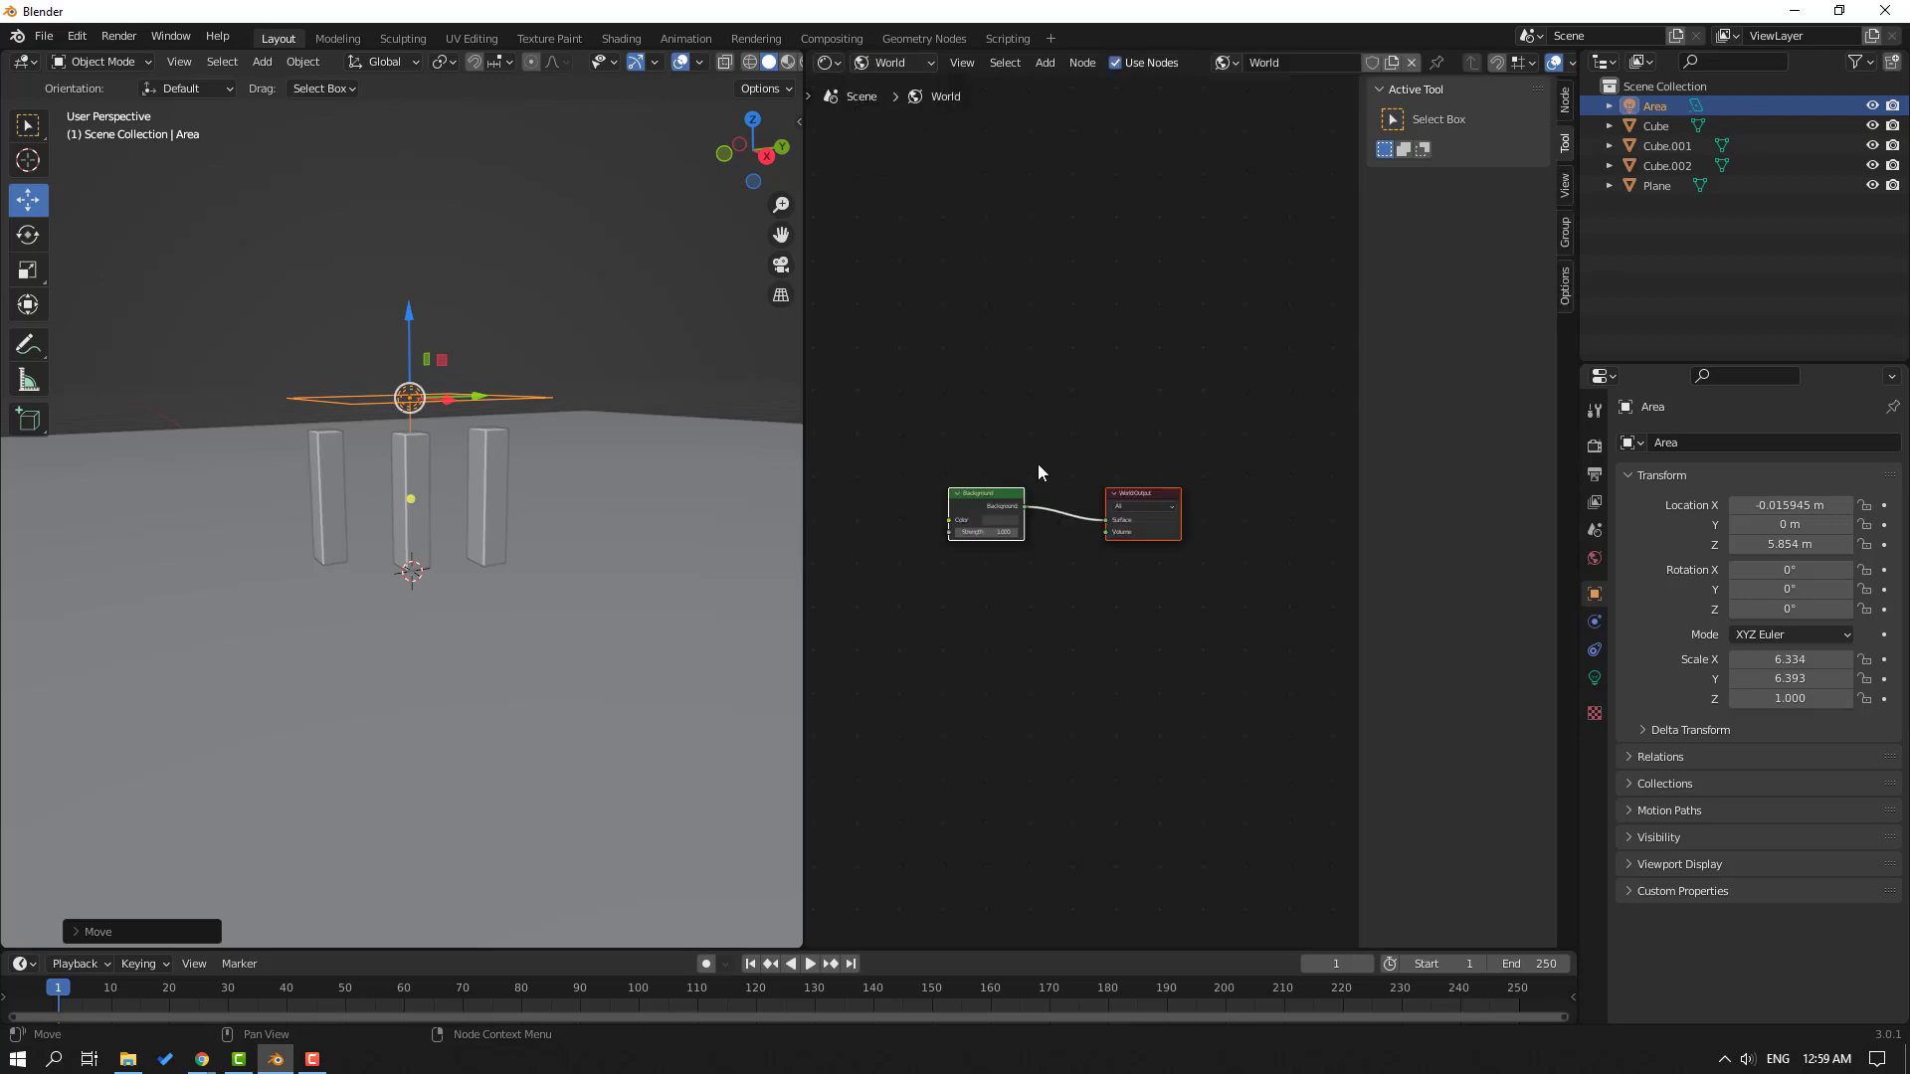
pyautogui.scroll(1, 1038, 471)
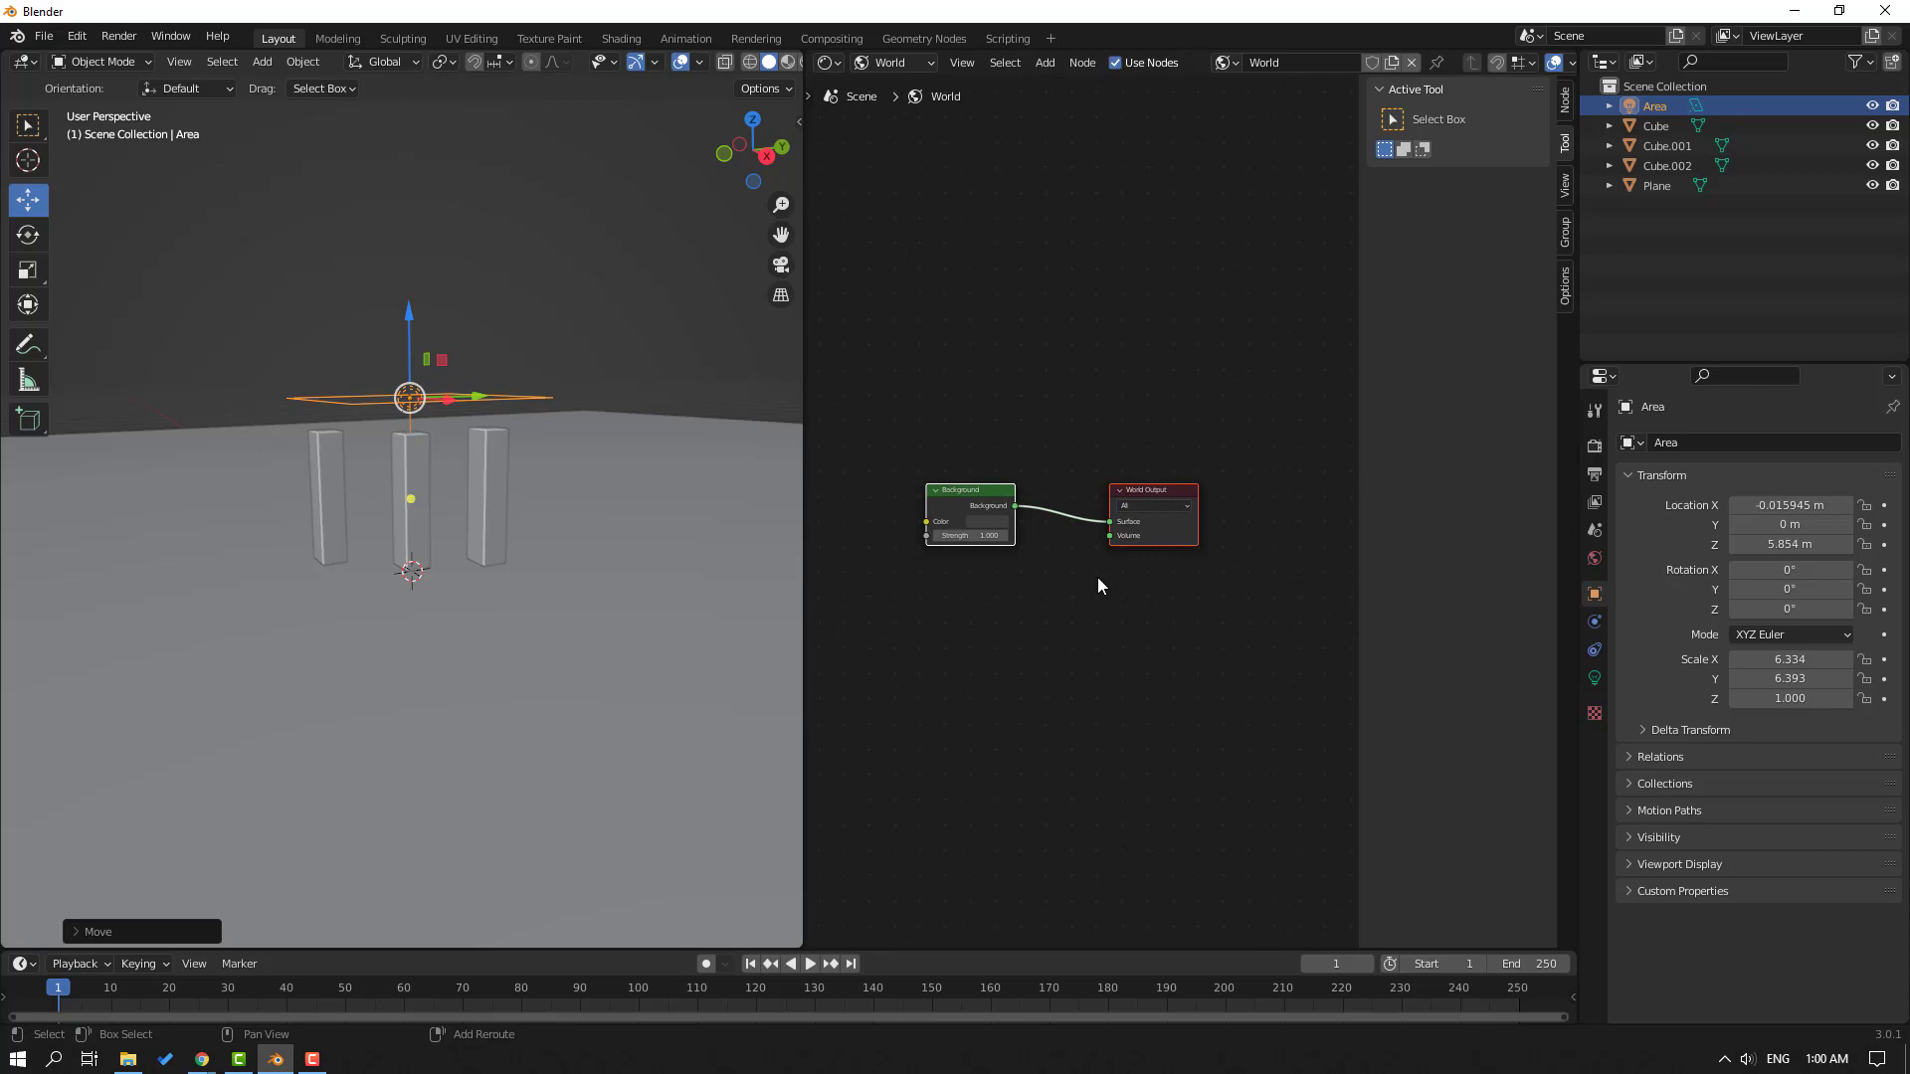
pyautogui.hotkey('shift', 'a')
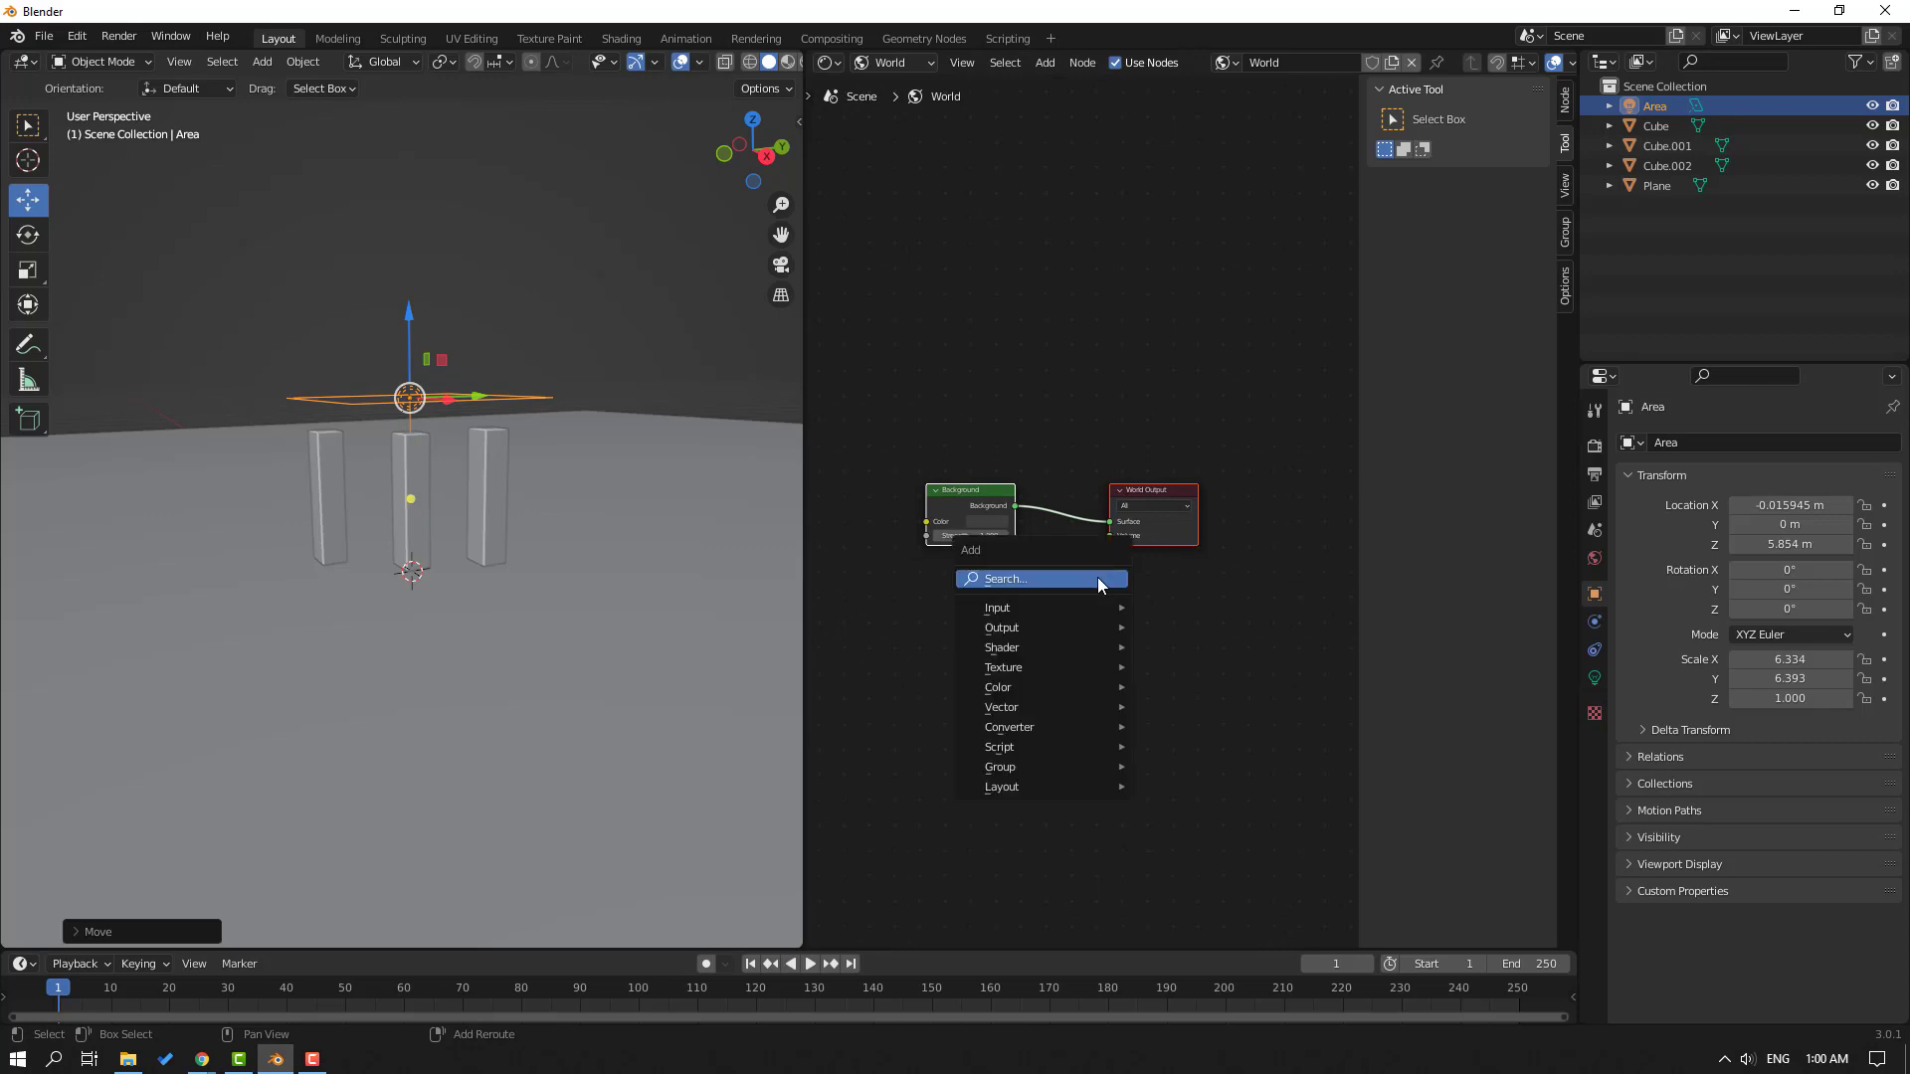
pyautogui.click(1003, 577)
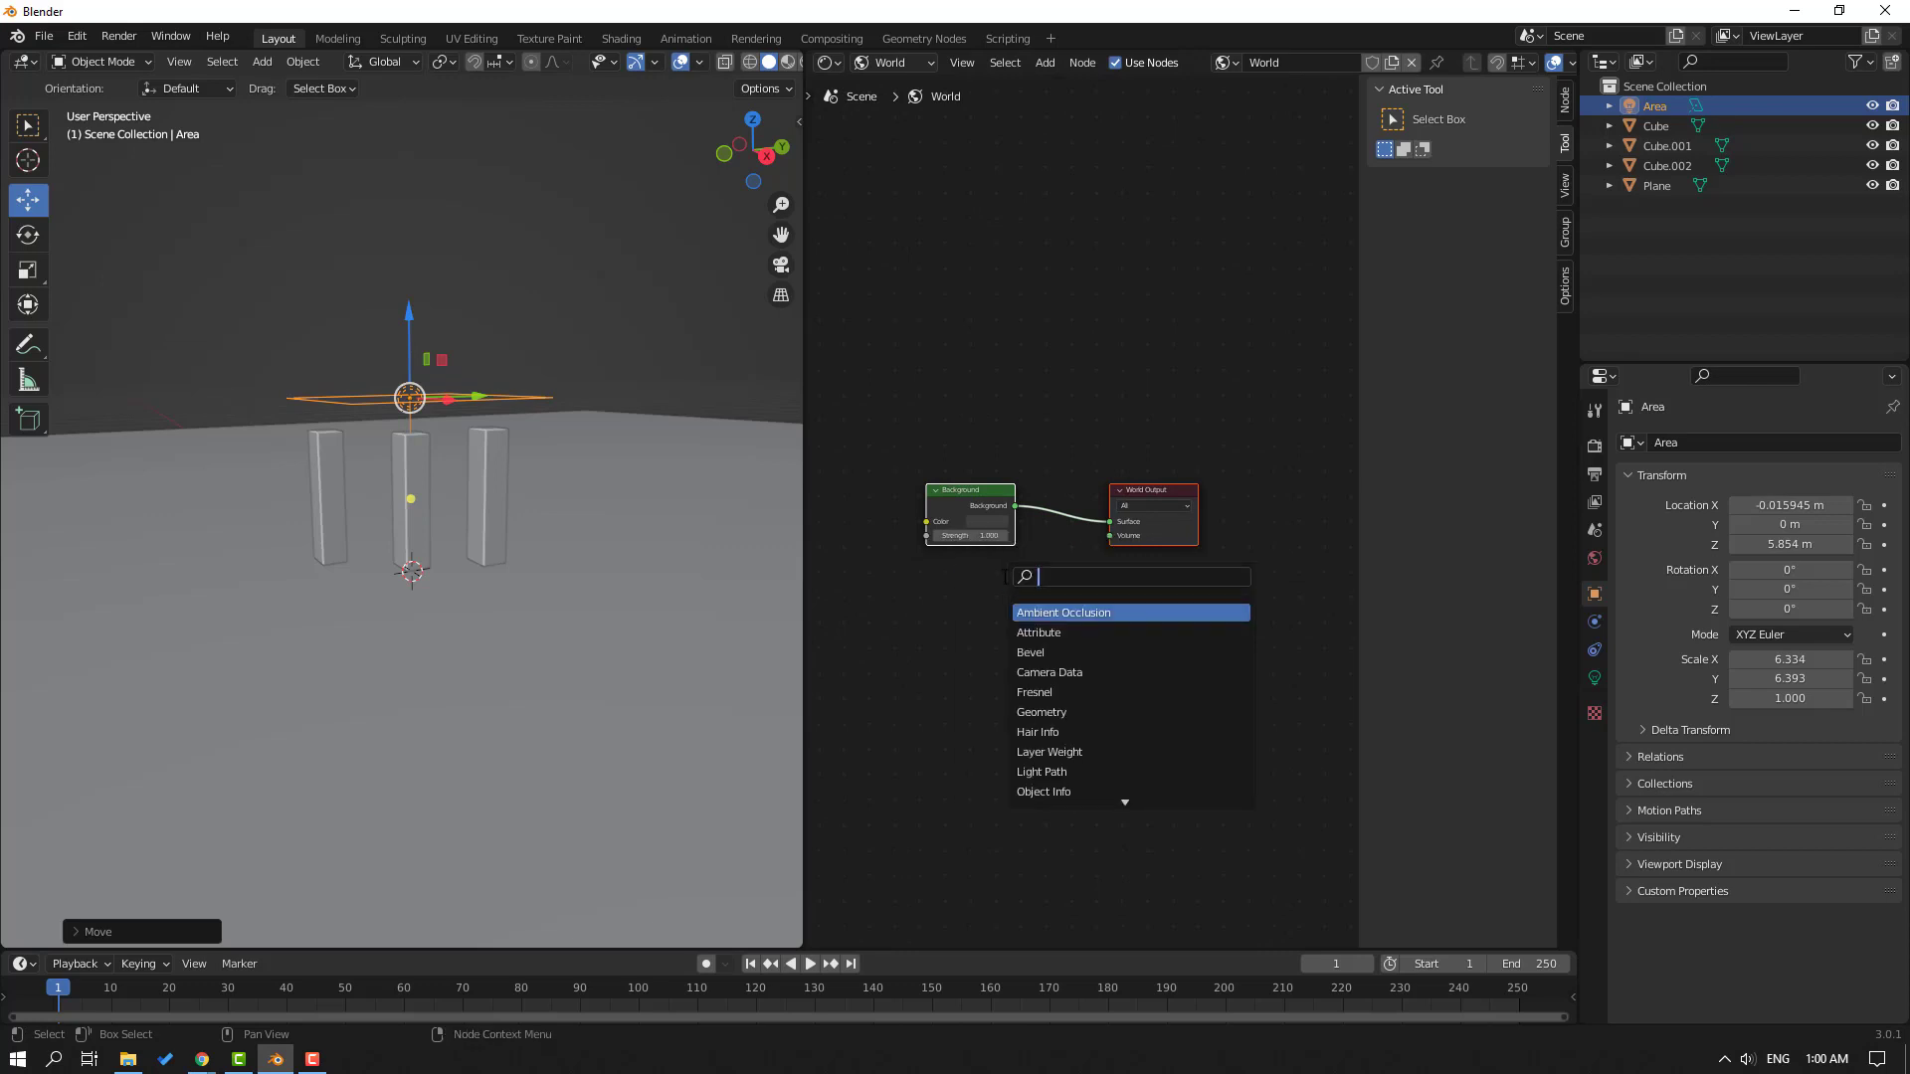
pyautogui.write('volu')
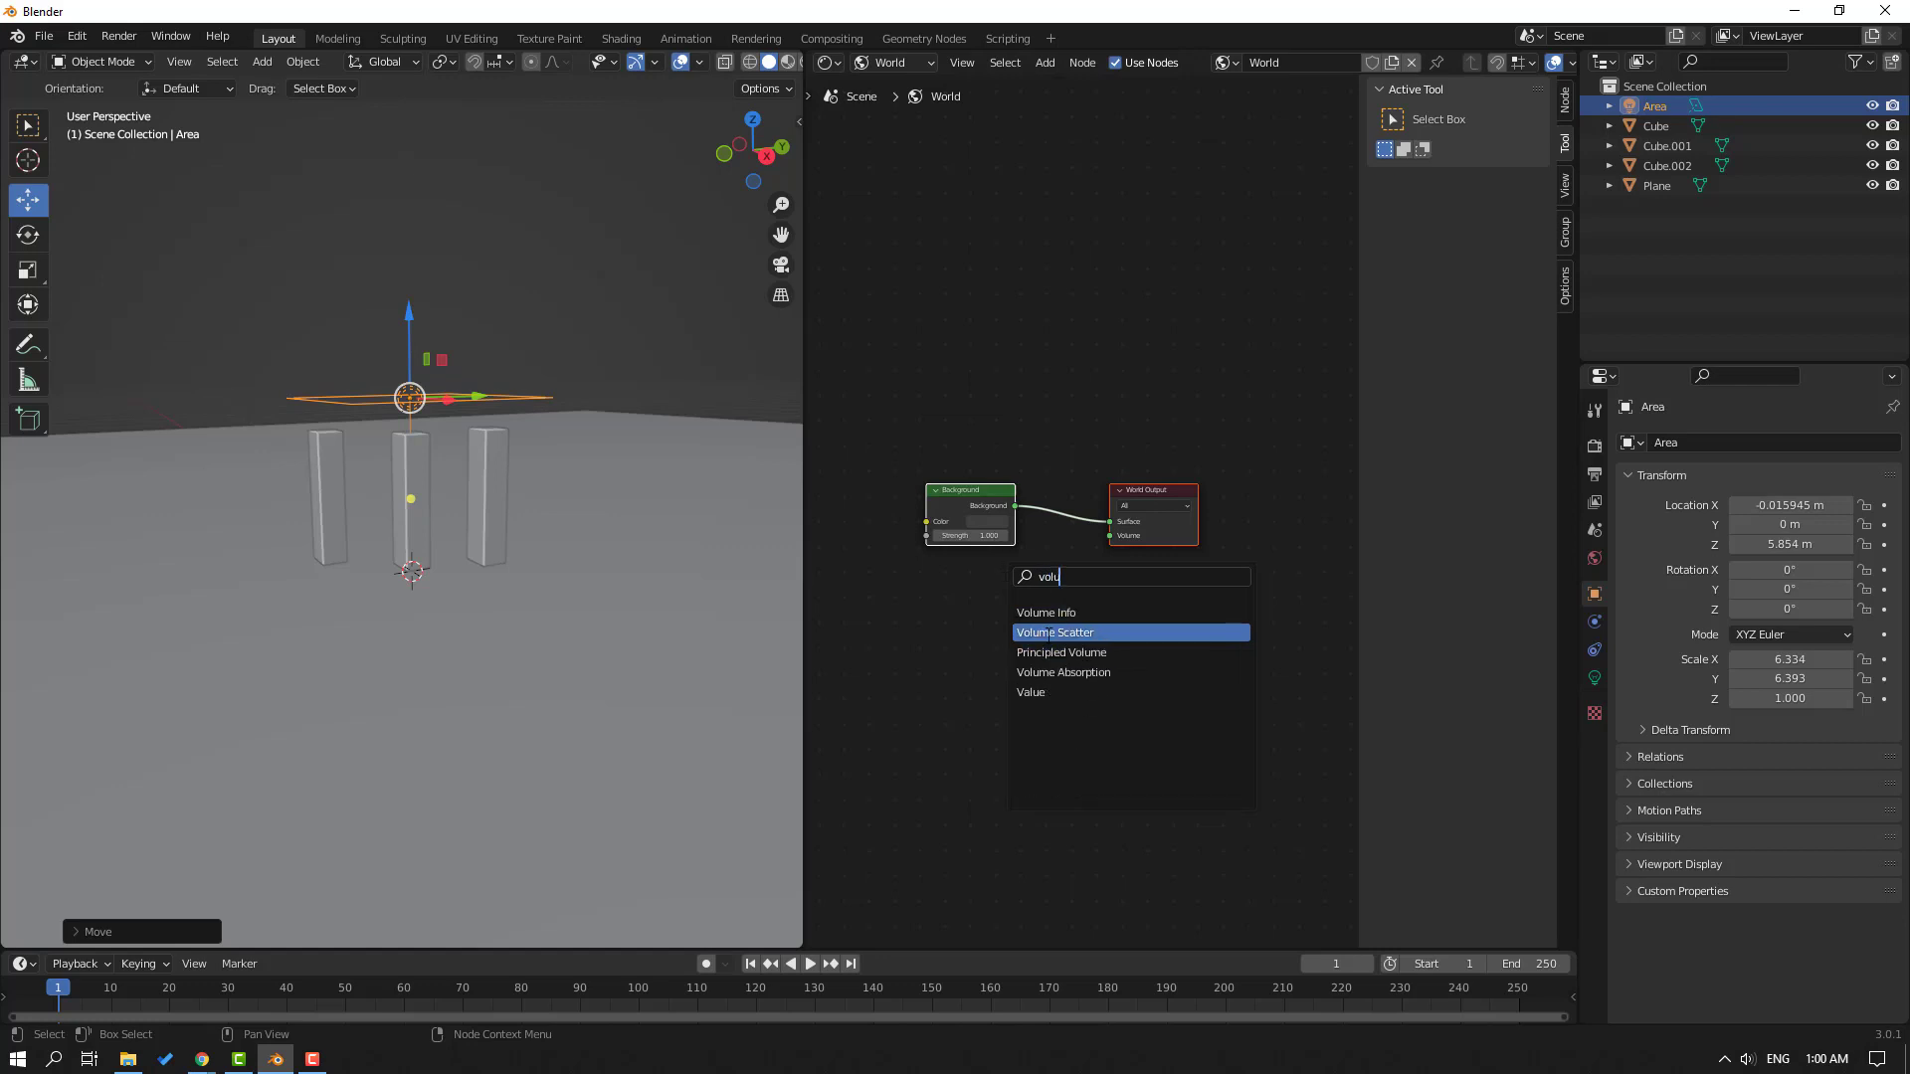
pyautogui.click(1105, 633)
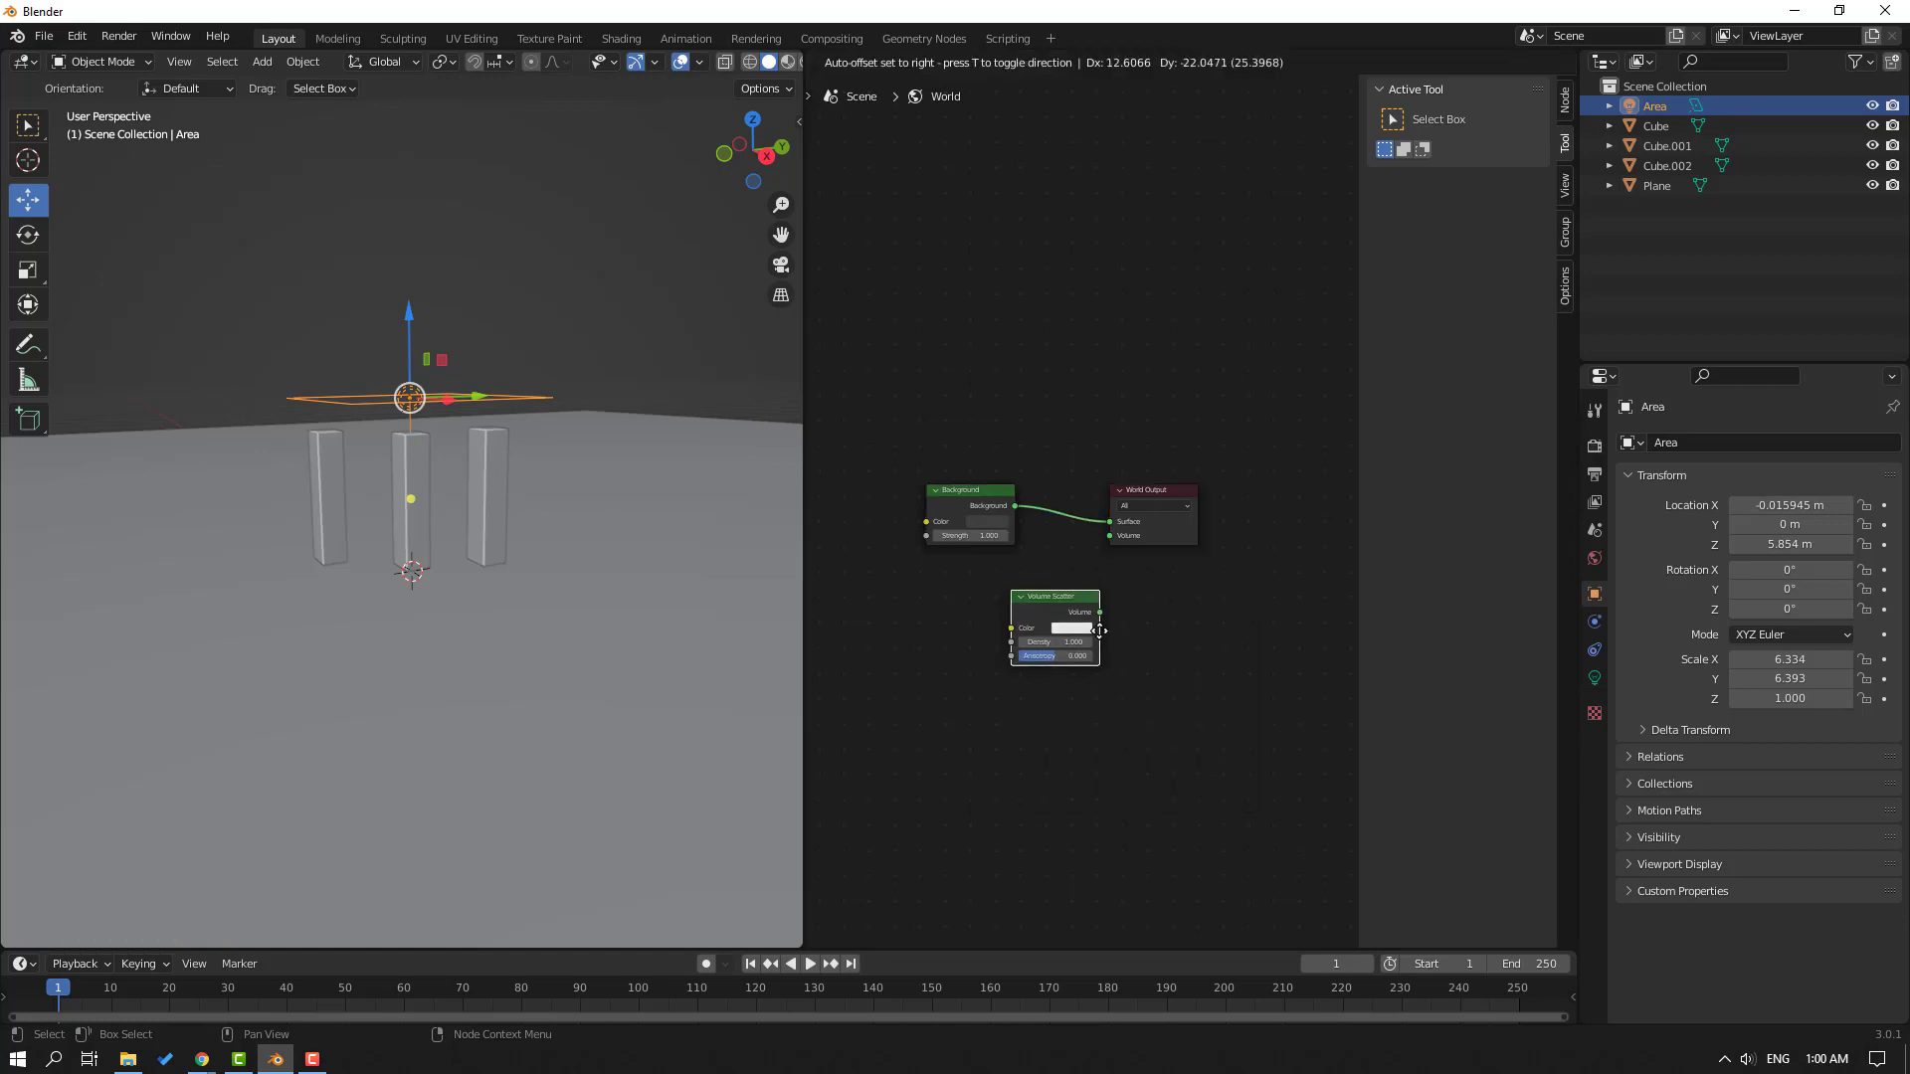
pyautogui.click(1134, 647)
# Link Volume Scatter to the World Output's Volume input and widen the 3D view
pyautogui.scroll(3, 1134, 656)
pyautogui.scroll(1, 1181, 771)
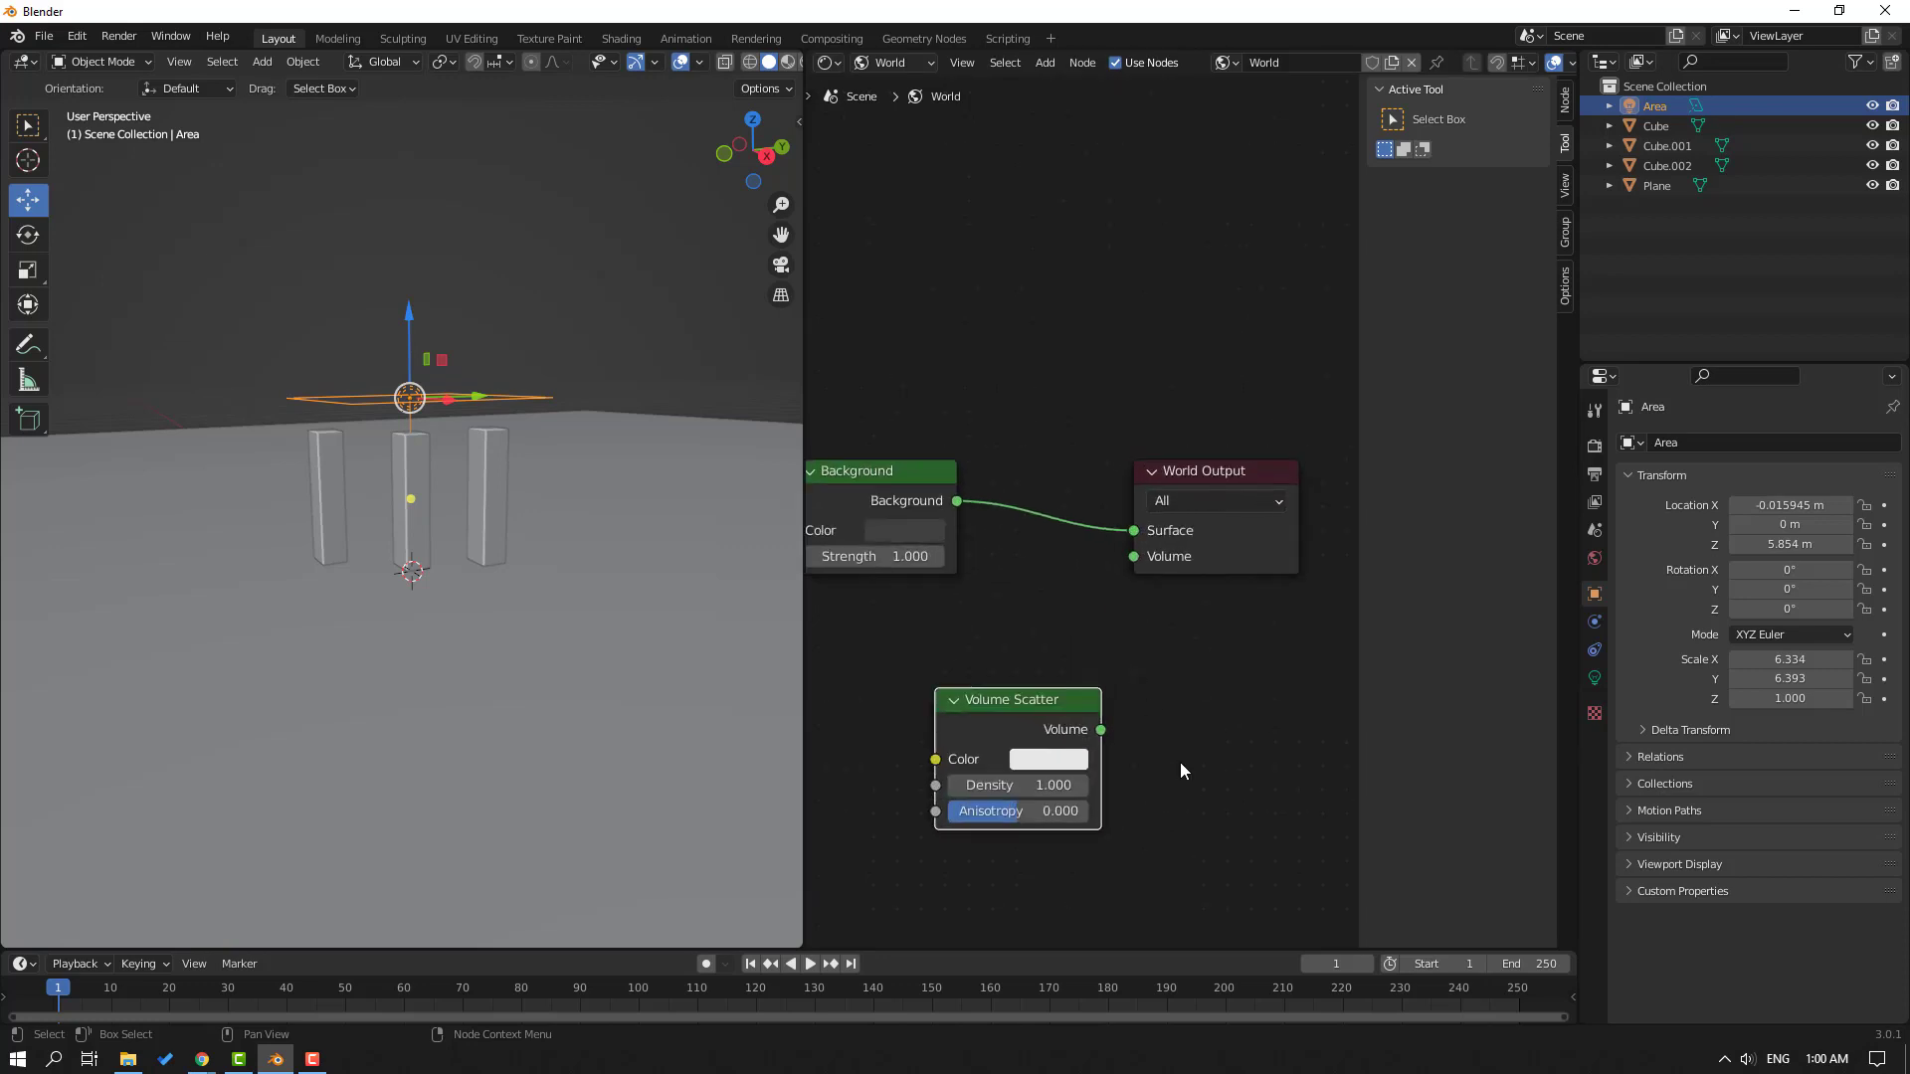
pyautogui.moveTo(1102, 731); pyautogui.dragTo(1115, 729)
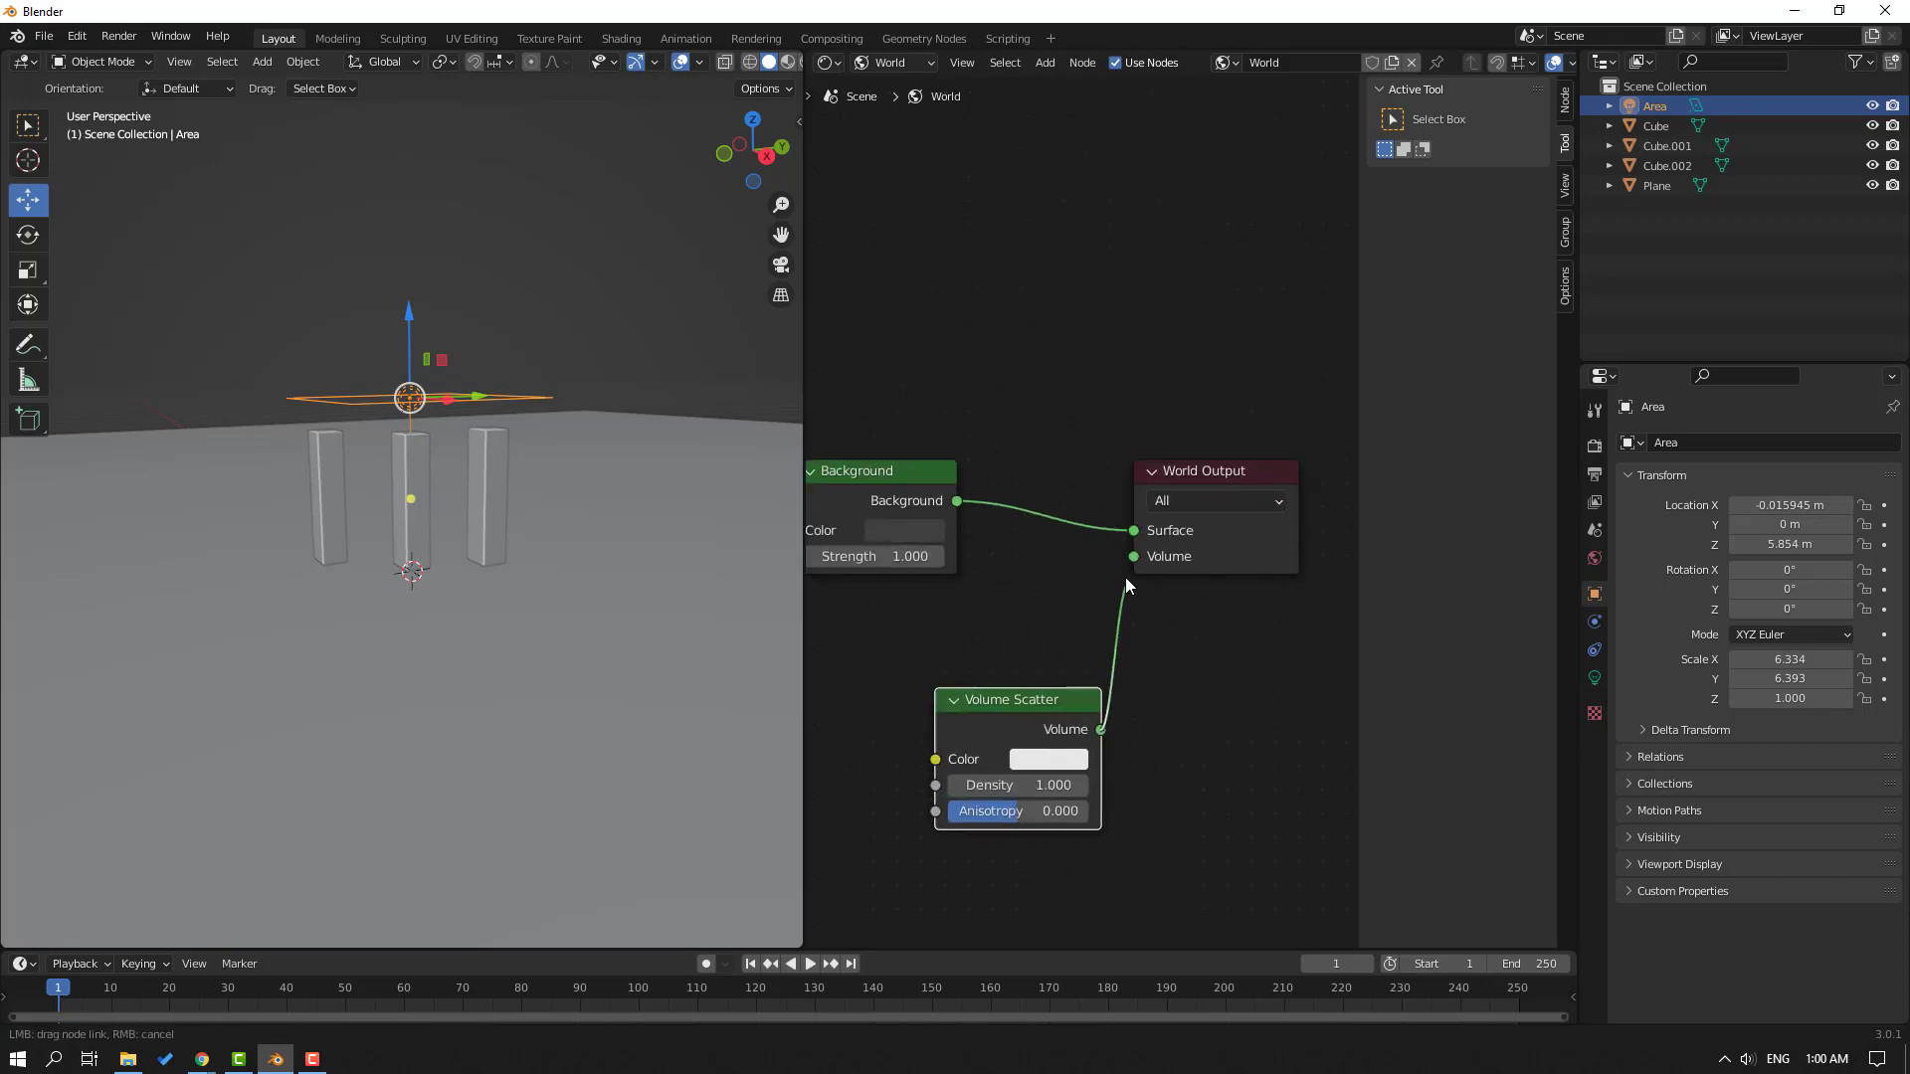
pyautogui.moveTo(1131, 560); pyautogui.dragTo(1133, 559)
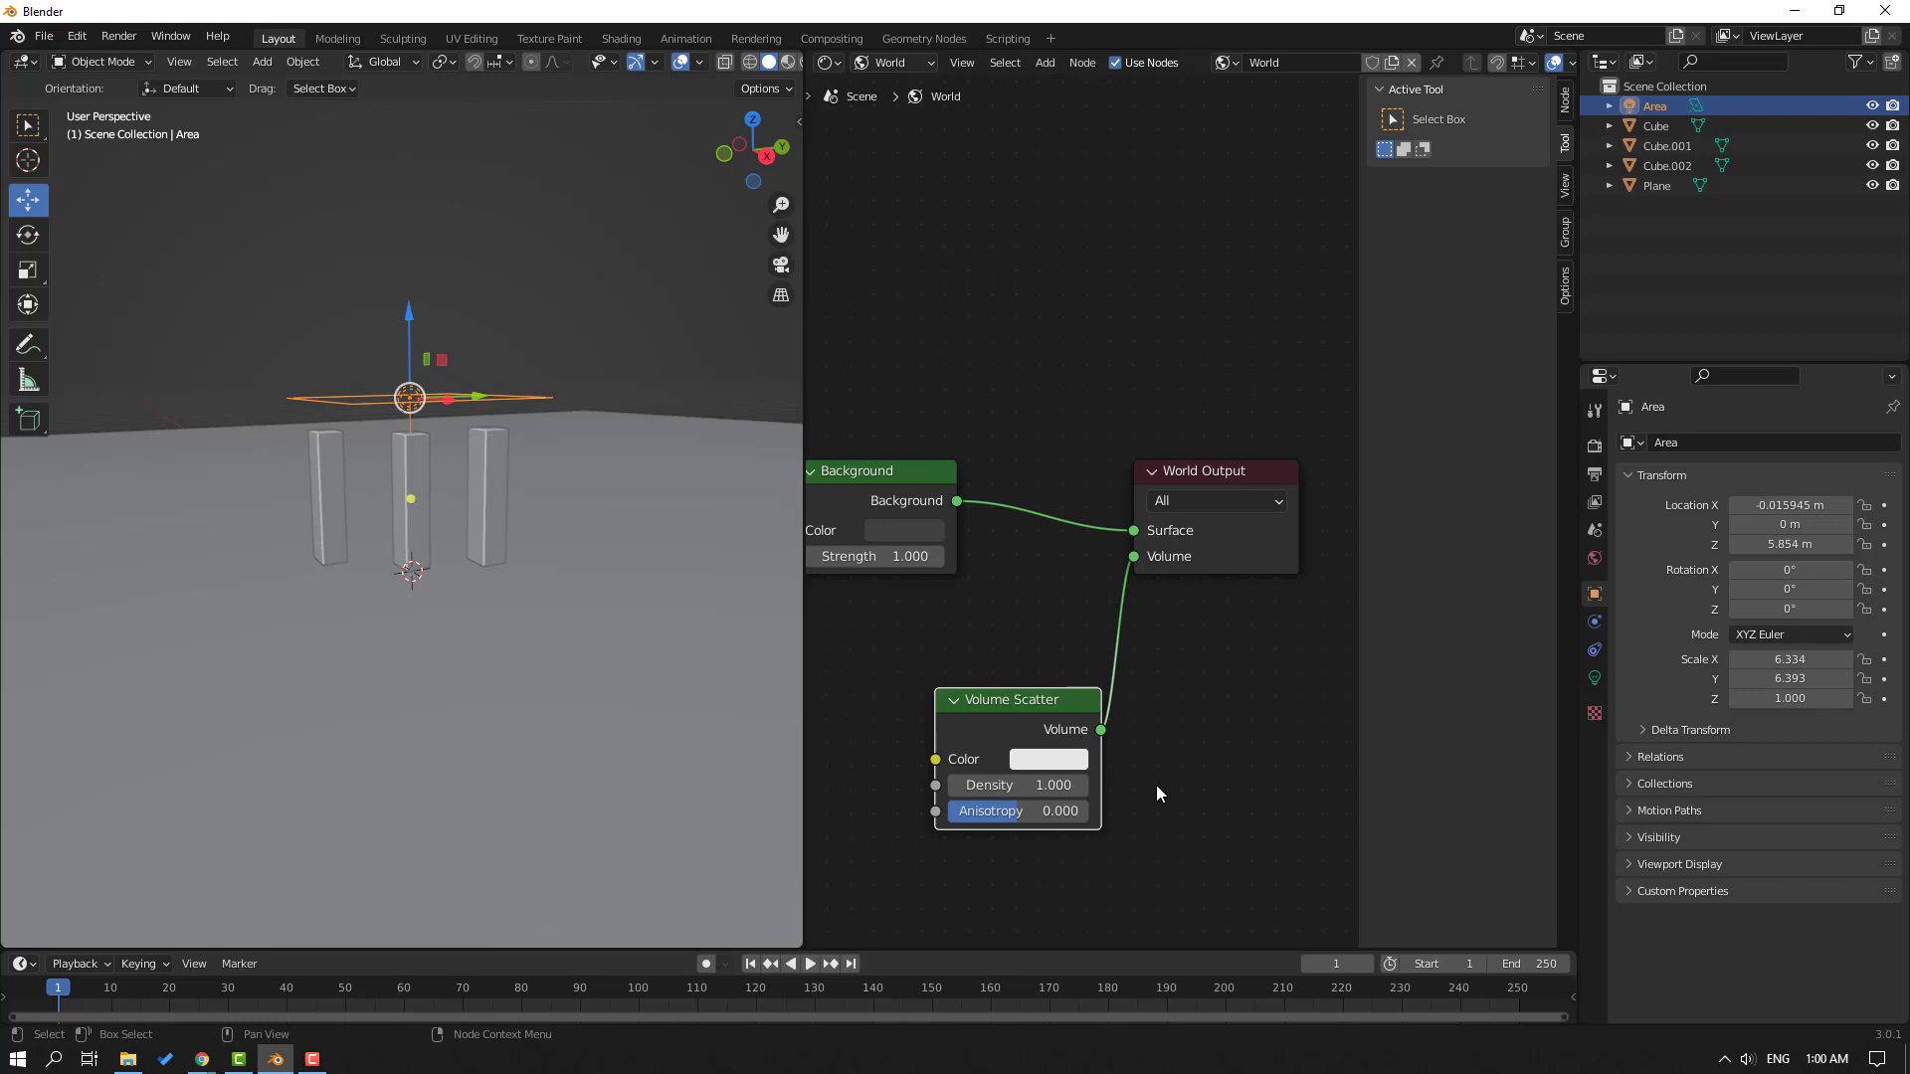
pyautogui.moveTo(804, 126); pyautogui.dragTo(867, 126)
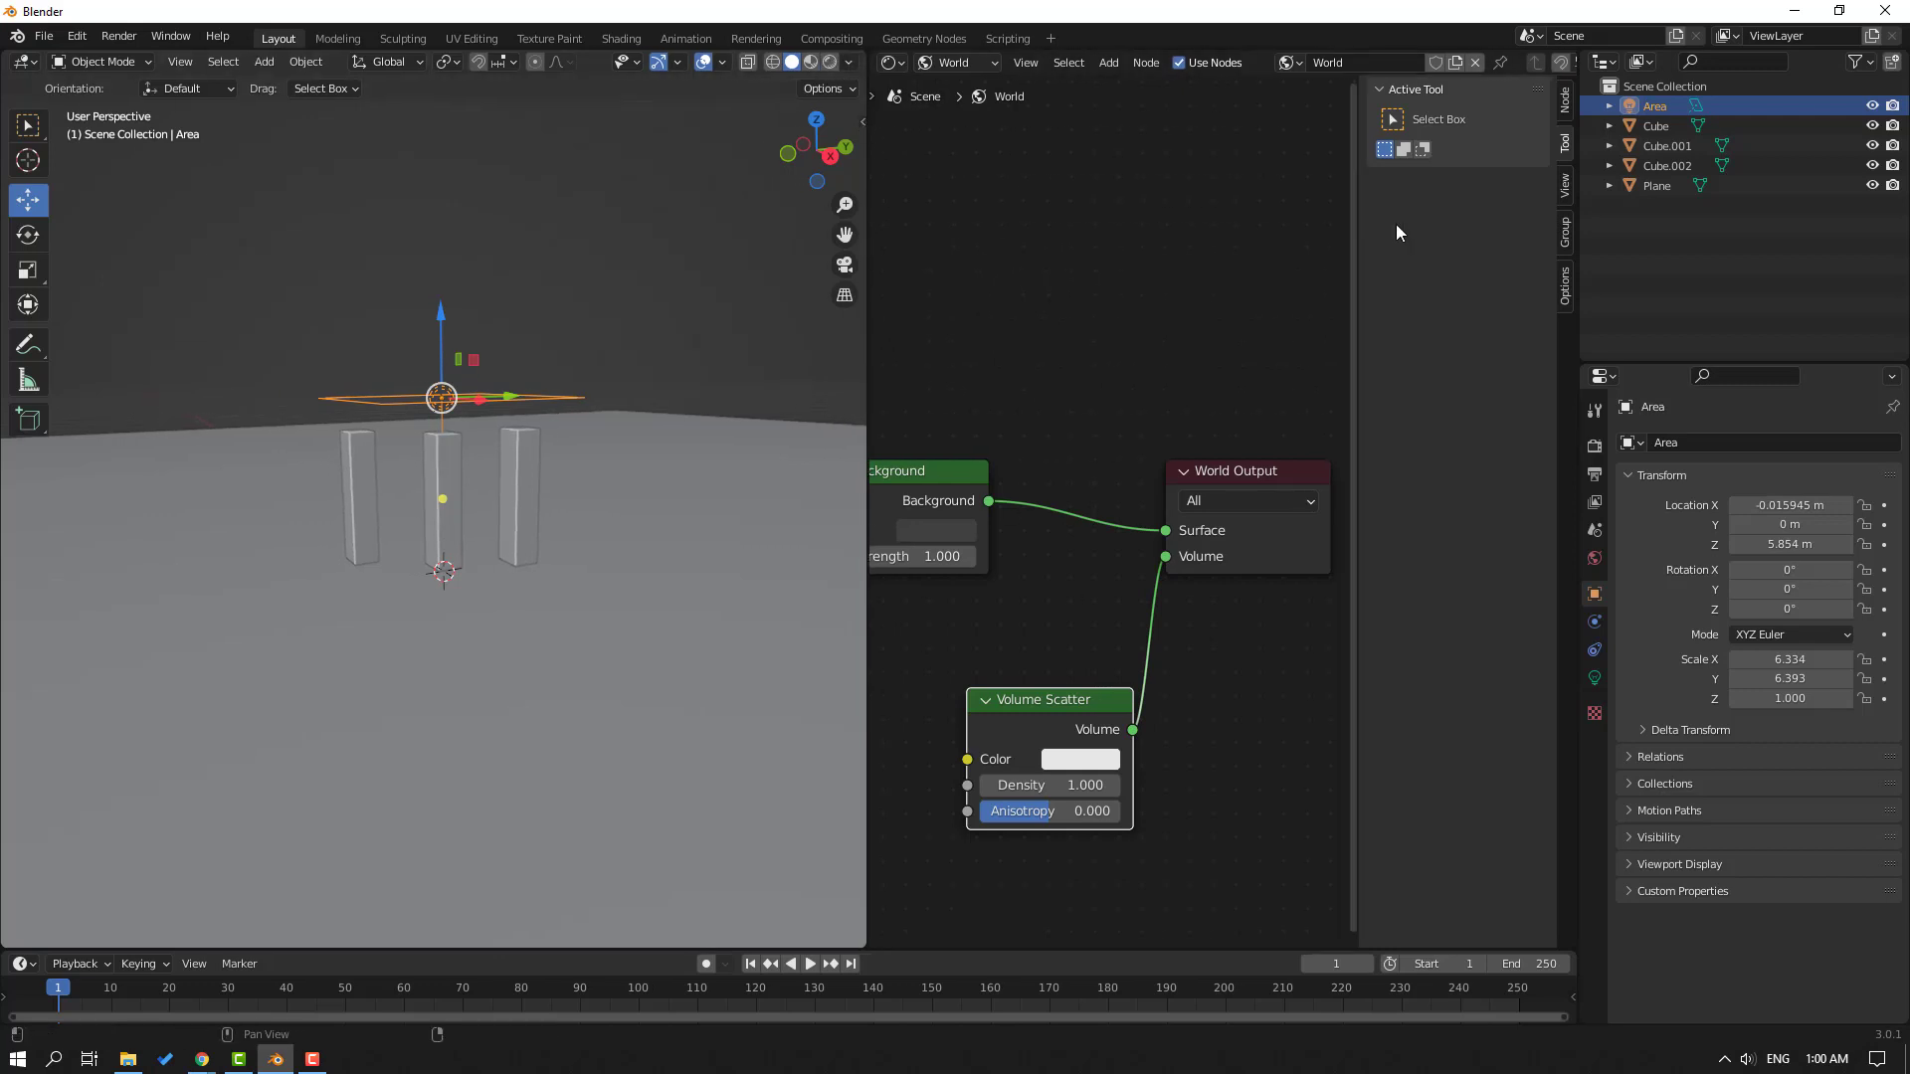
# Set Render Engine to Cycles on GPU Compute with Viewport Denoise using the Automatic denoiser
pyautogui.click(1592, 449)
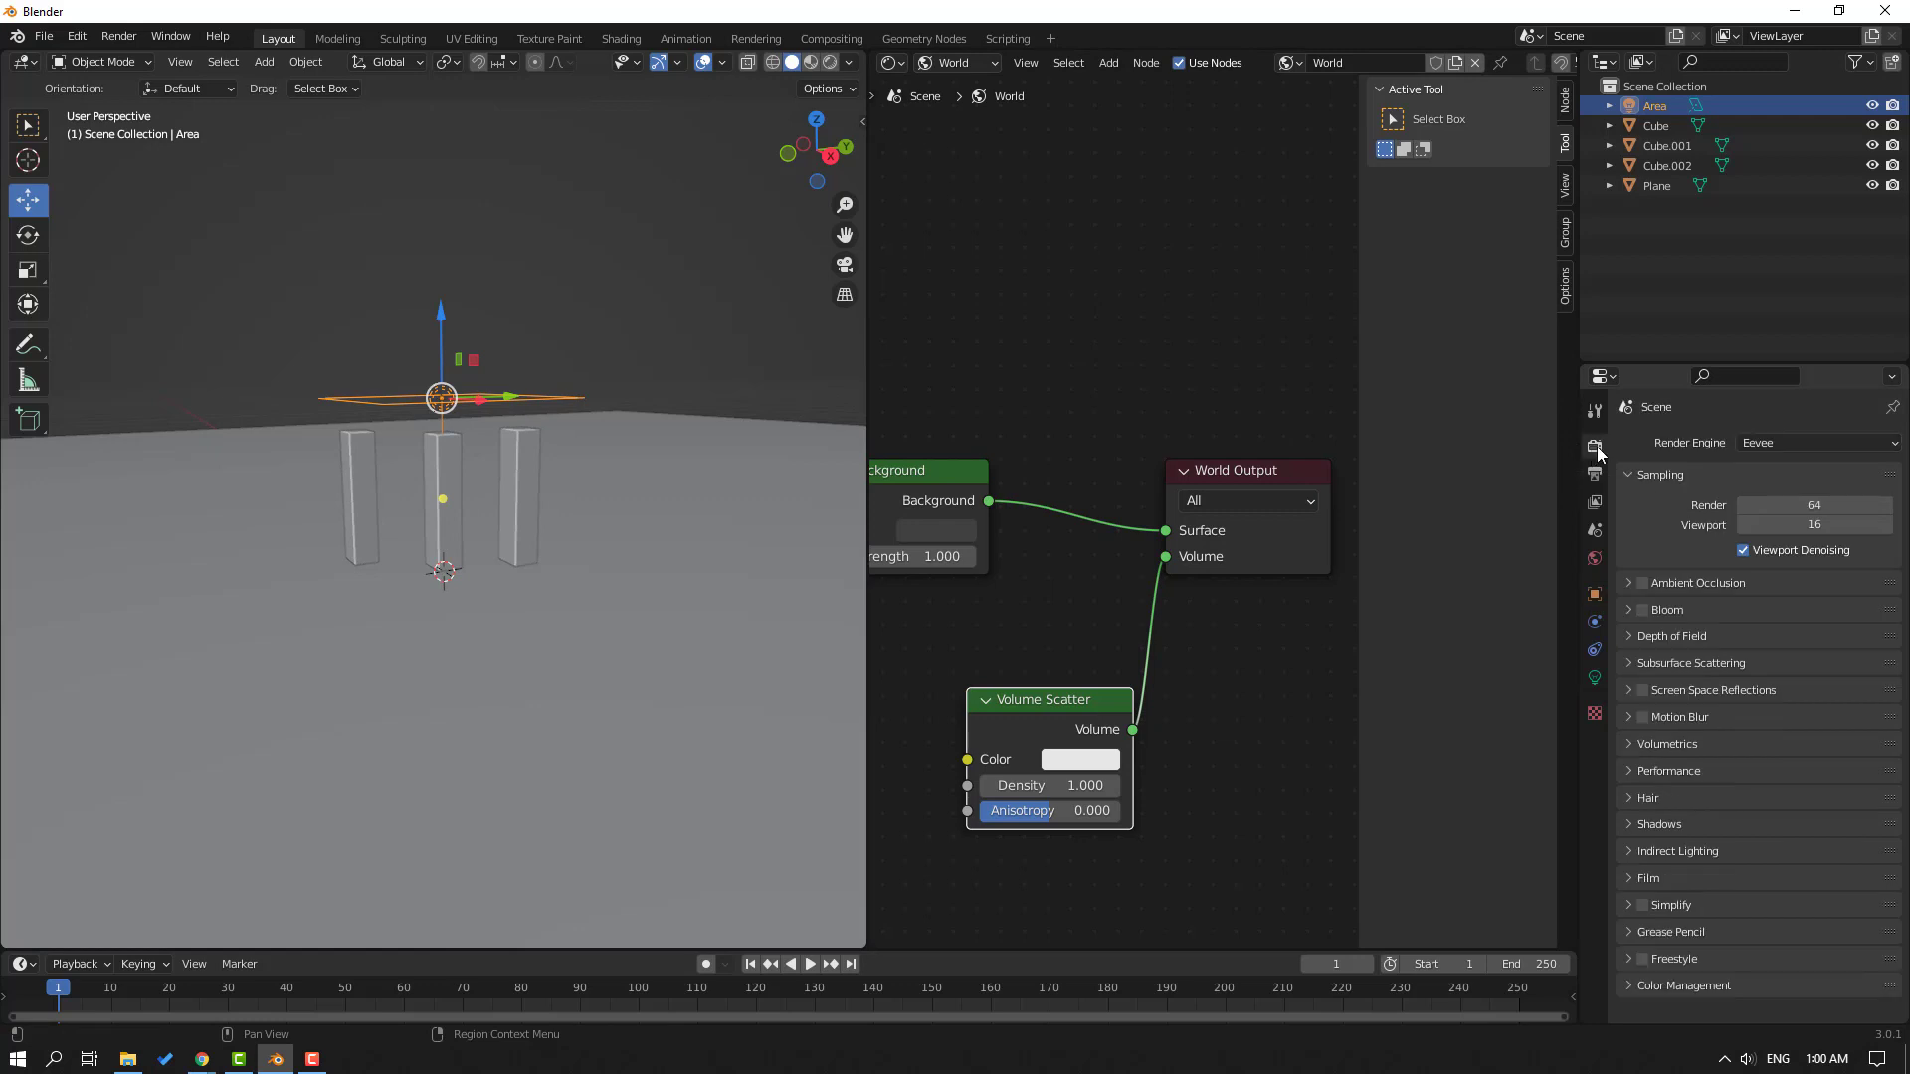
pyautogui.click(1764, 443)
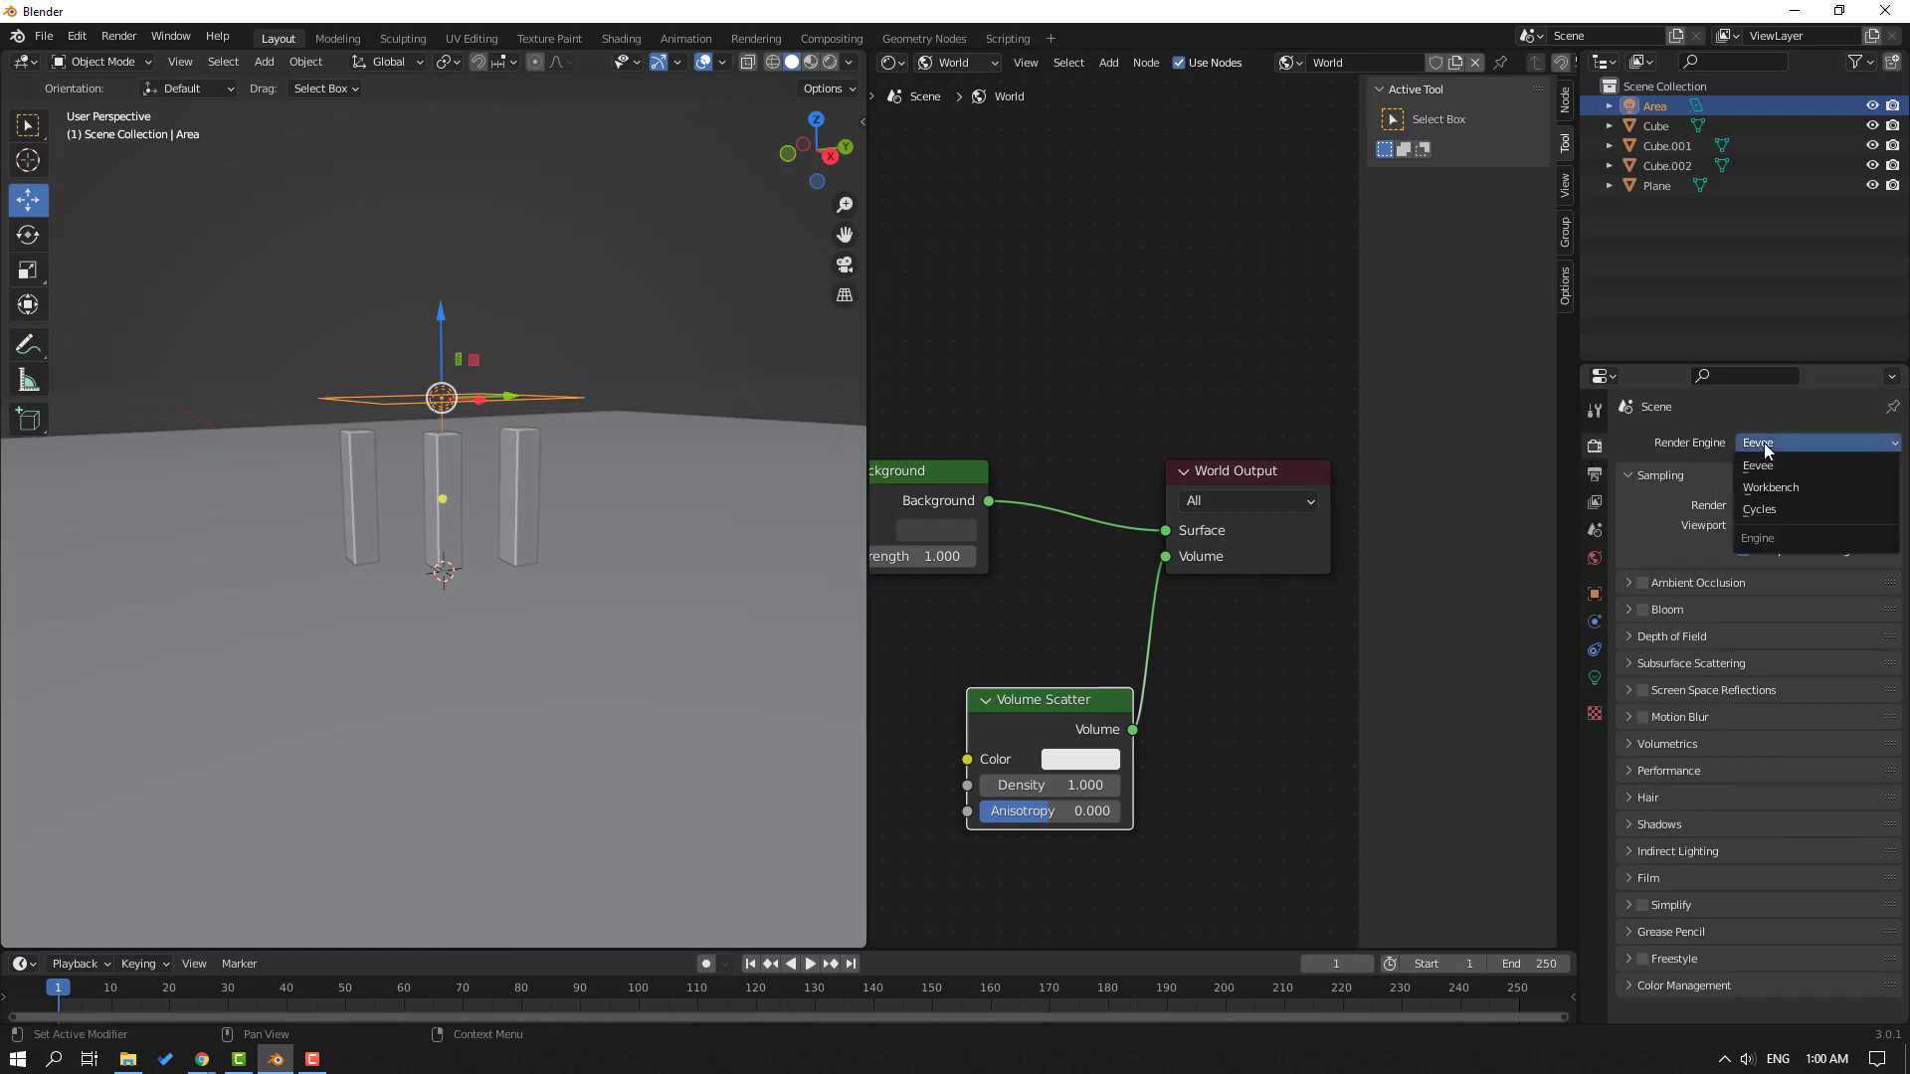
pyautogui.click(1771, 510)
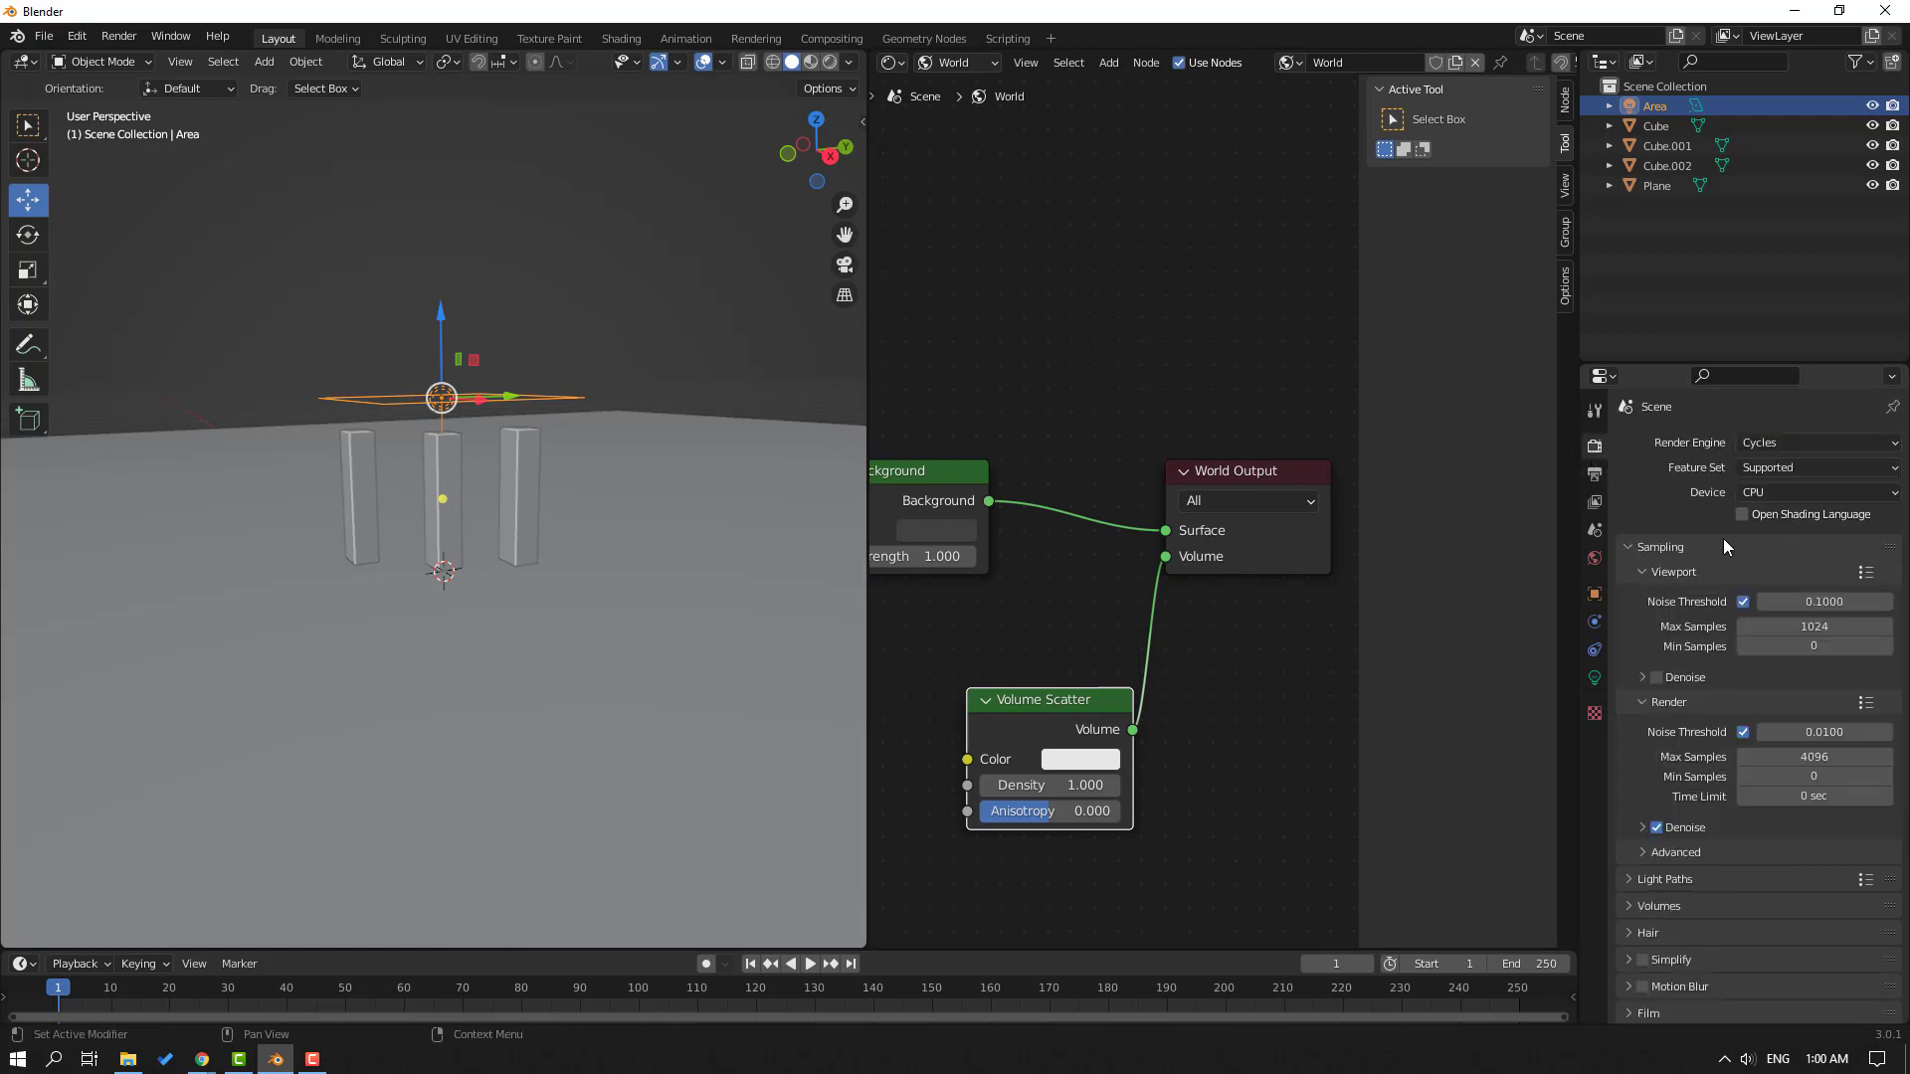
pyautogui.click(1781, 498)
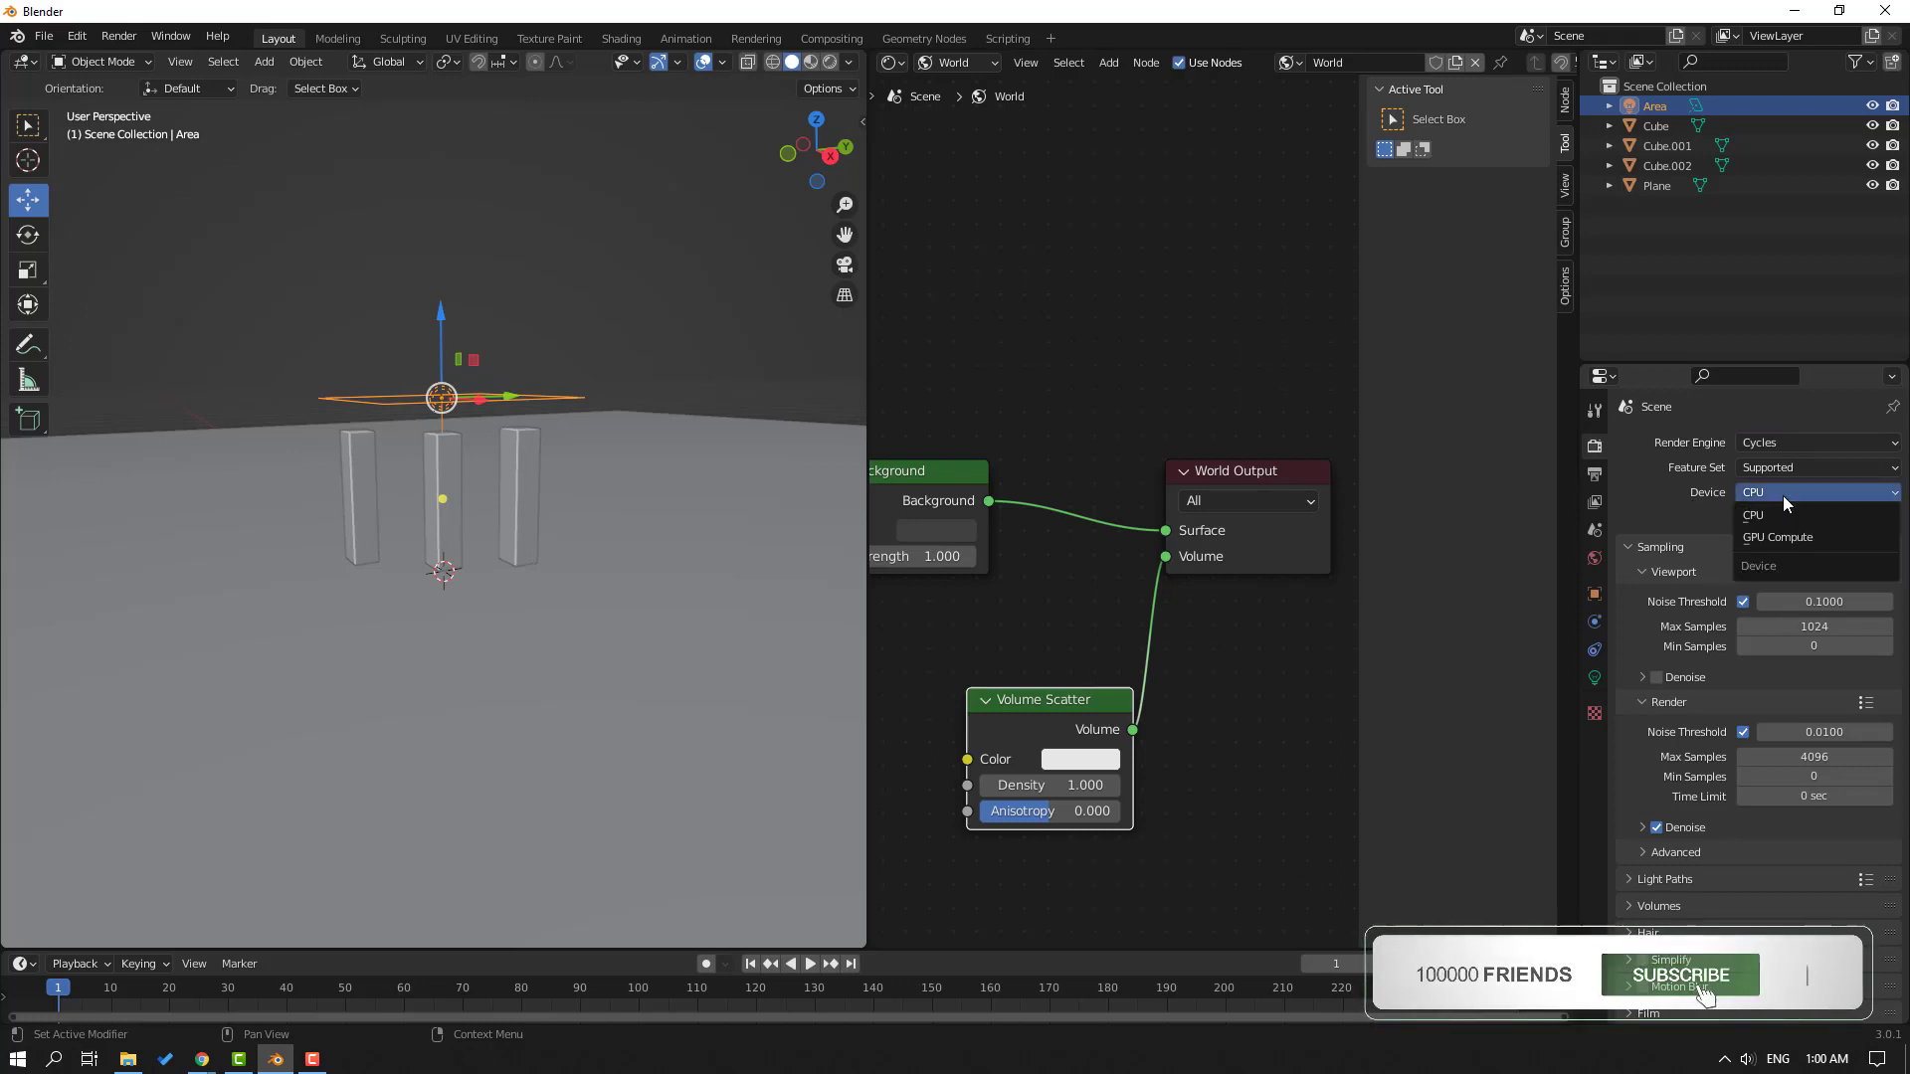
pyautogui.click(1819, 542)
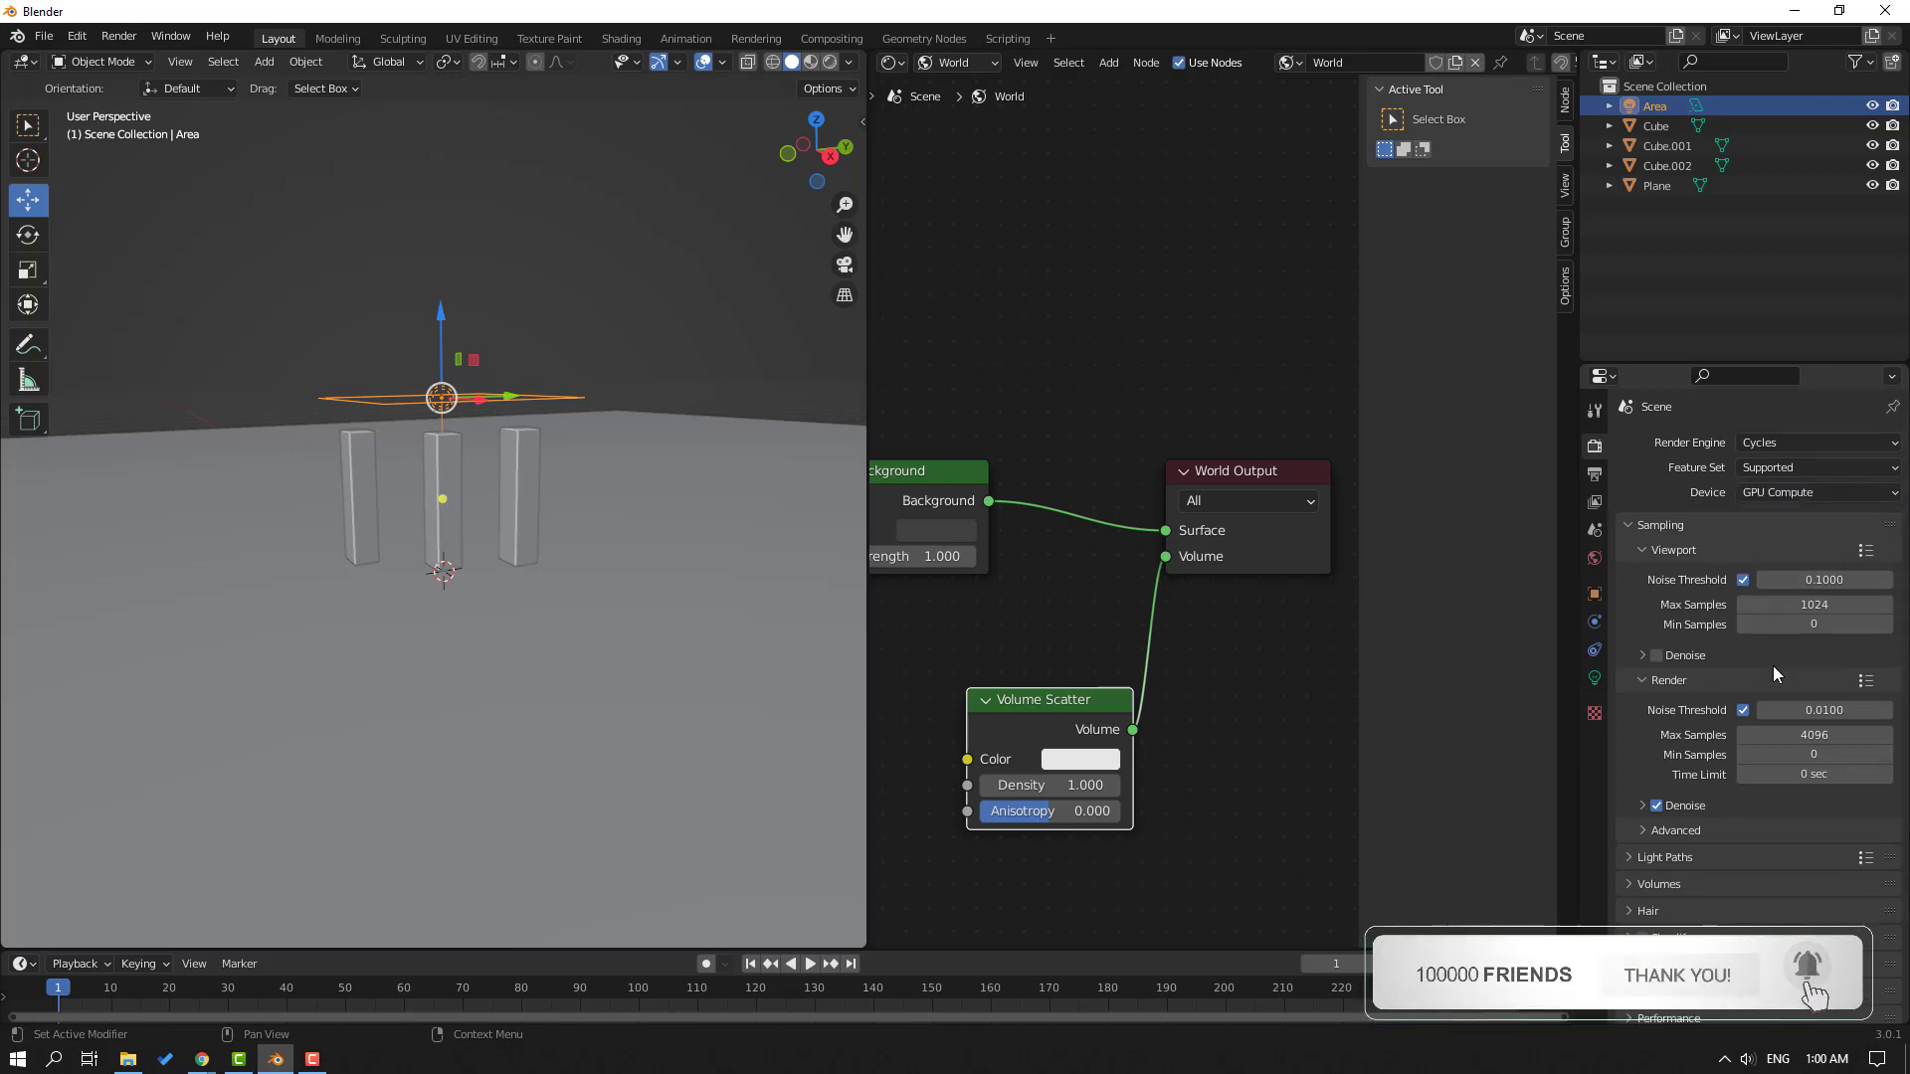
pyautogui.click(1640, 658)
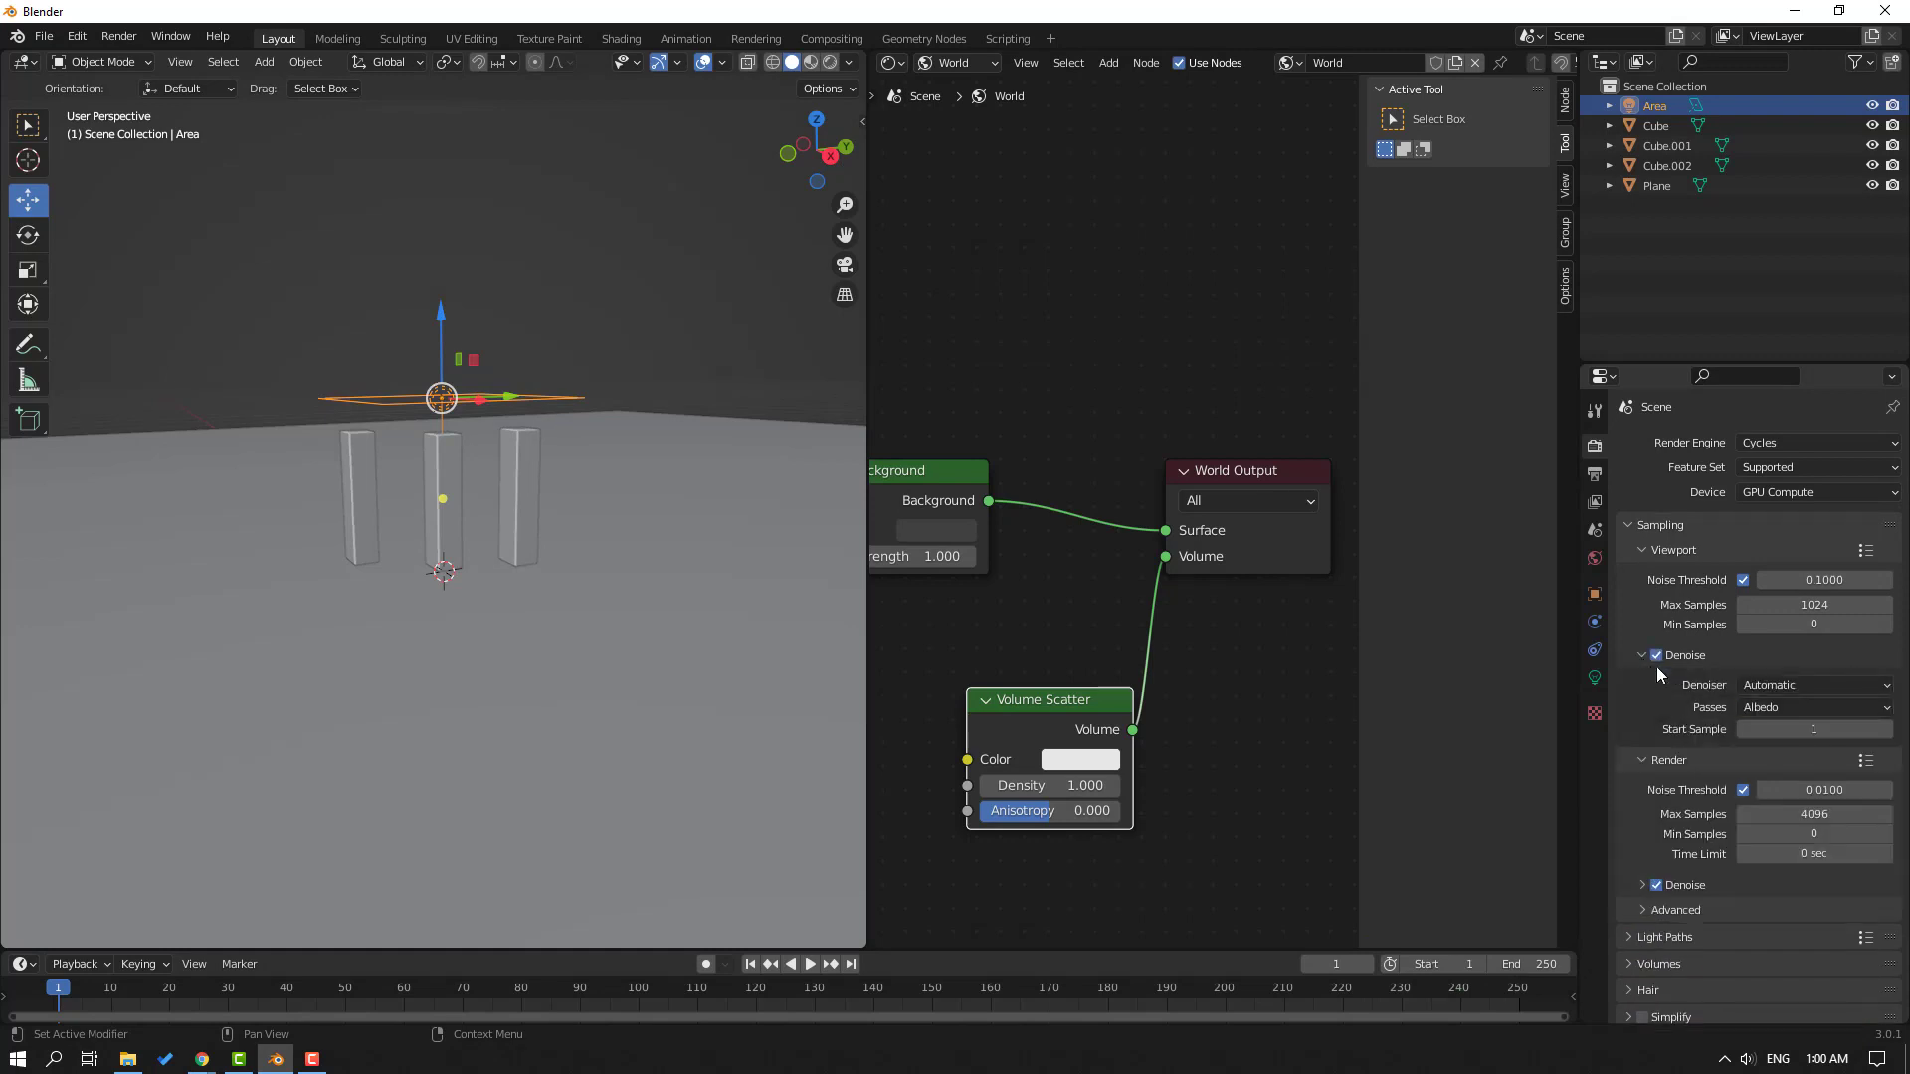
pyautogui.click(1775, 684)
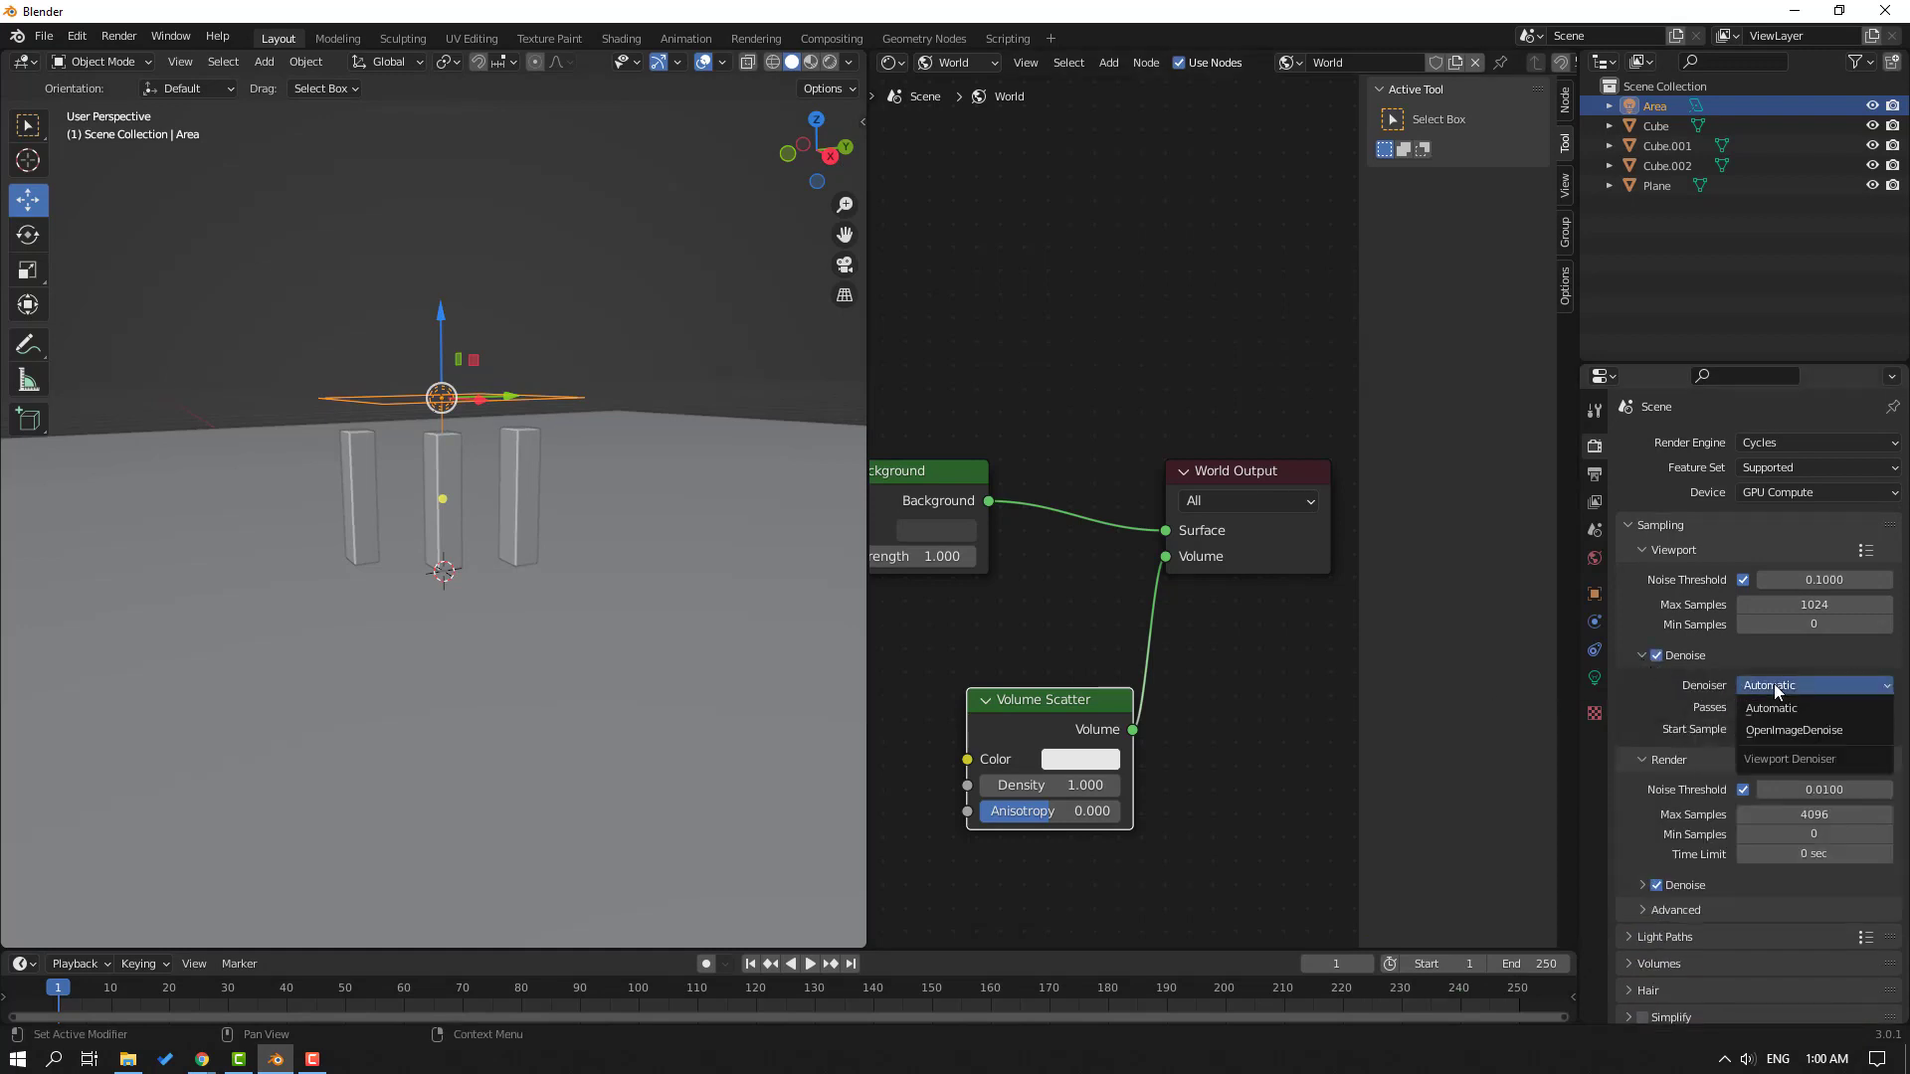
pyautogui.click(1783, 688)
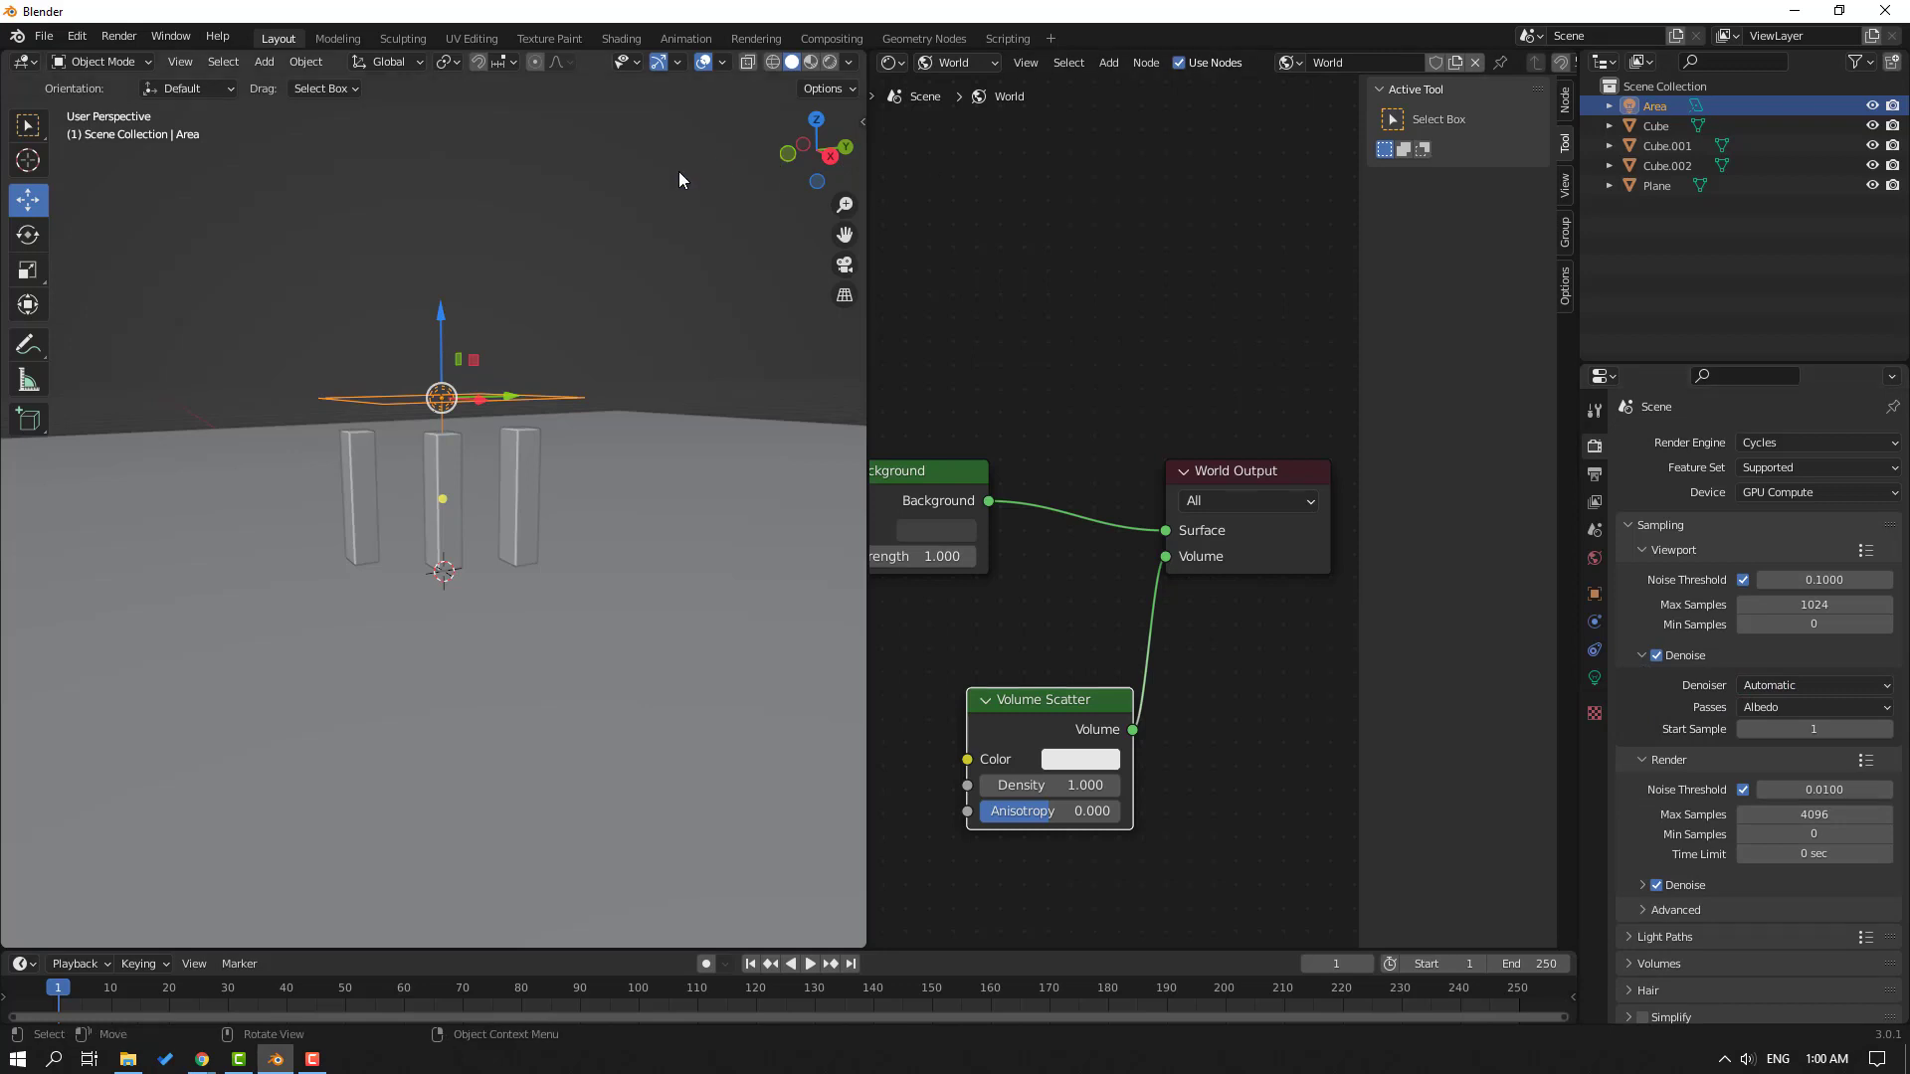
# Switch the viewport to Rendered shading and zoom around to inspect the dark fog
pyautogui.click(829, 63)
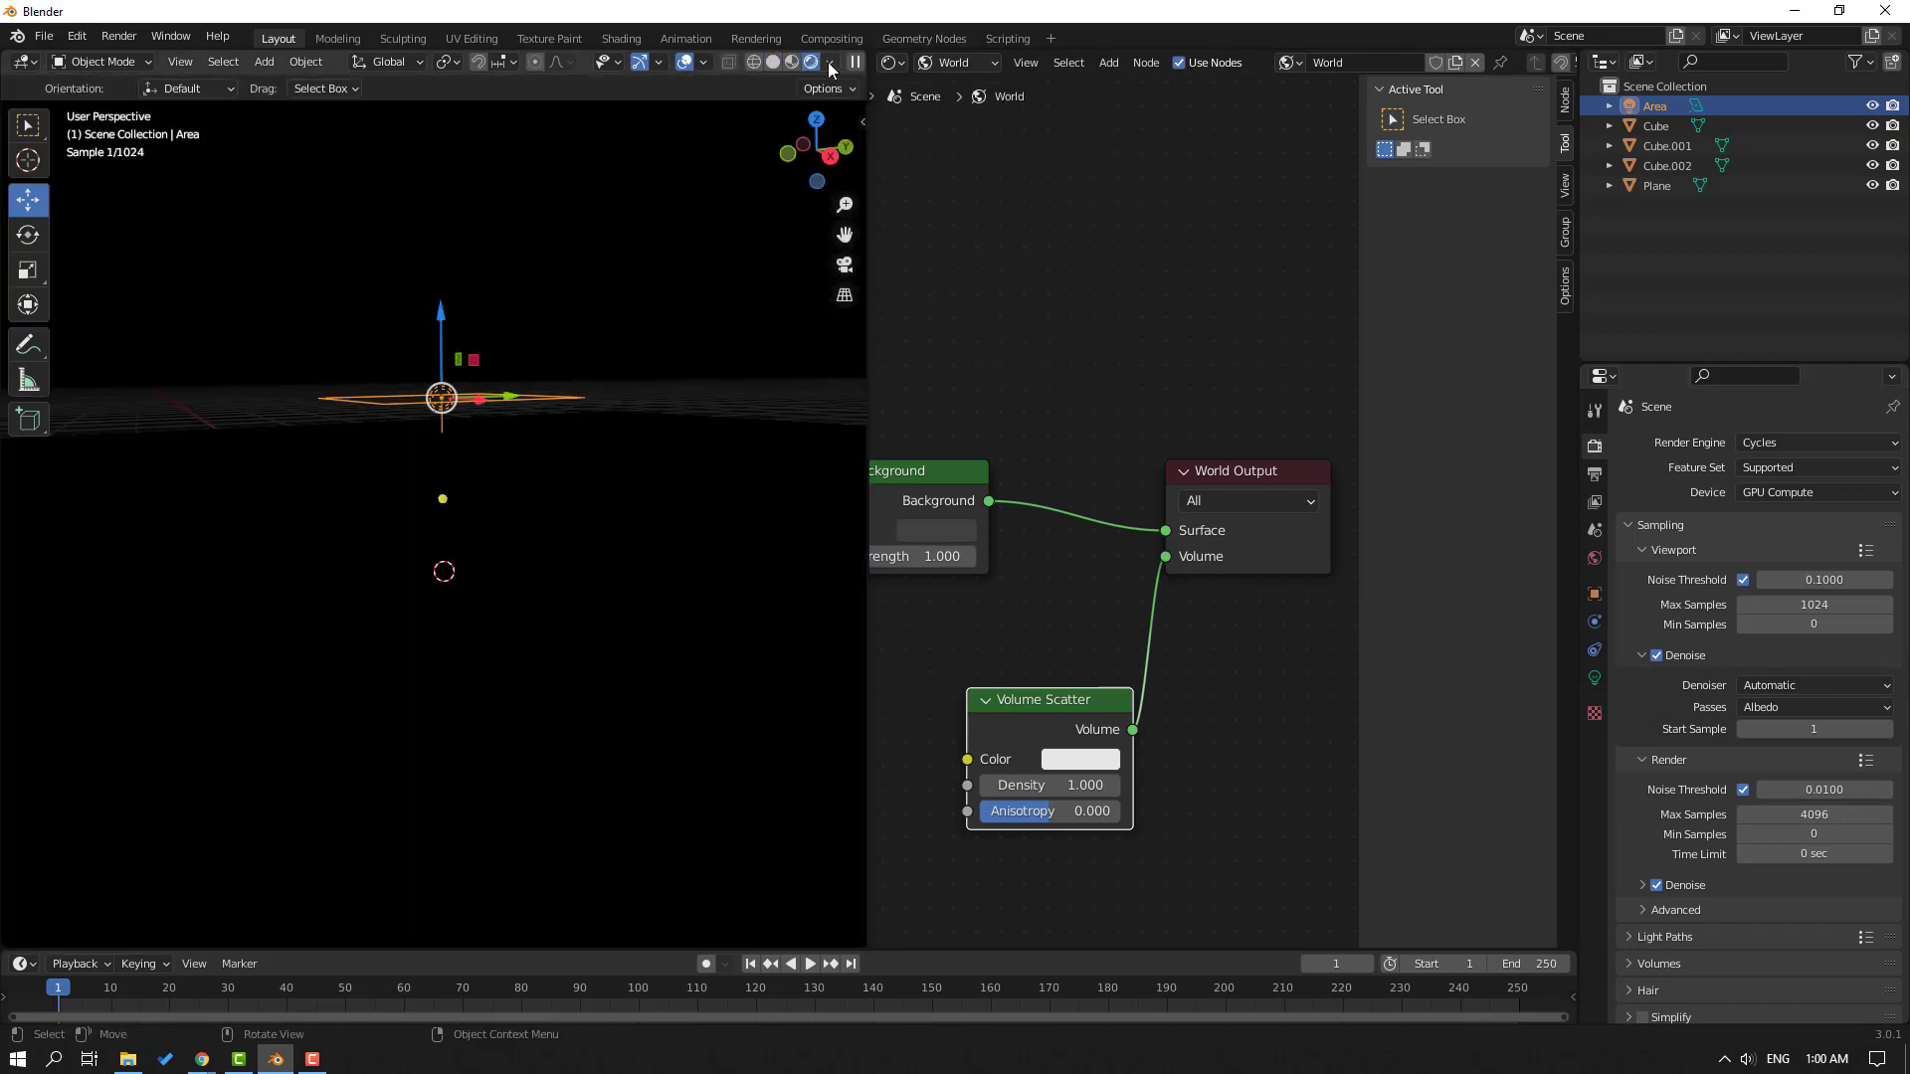
pyautogui.scroll(7, 328, 459)
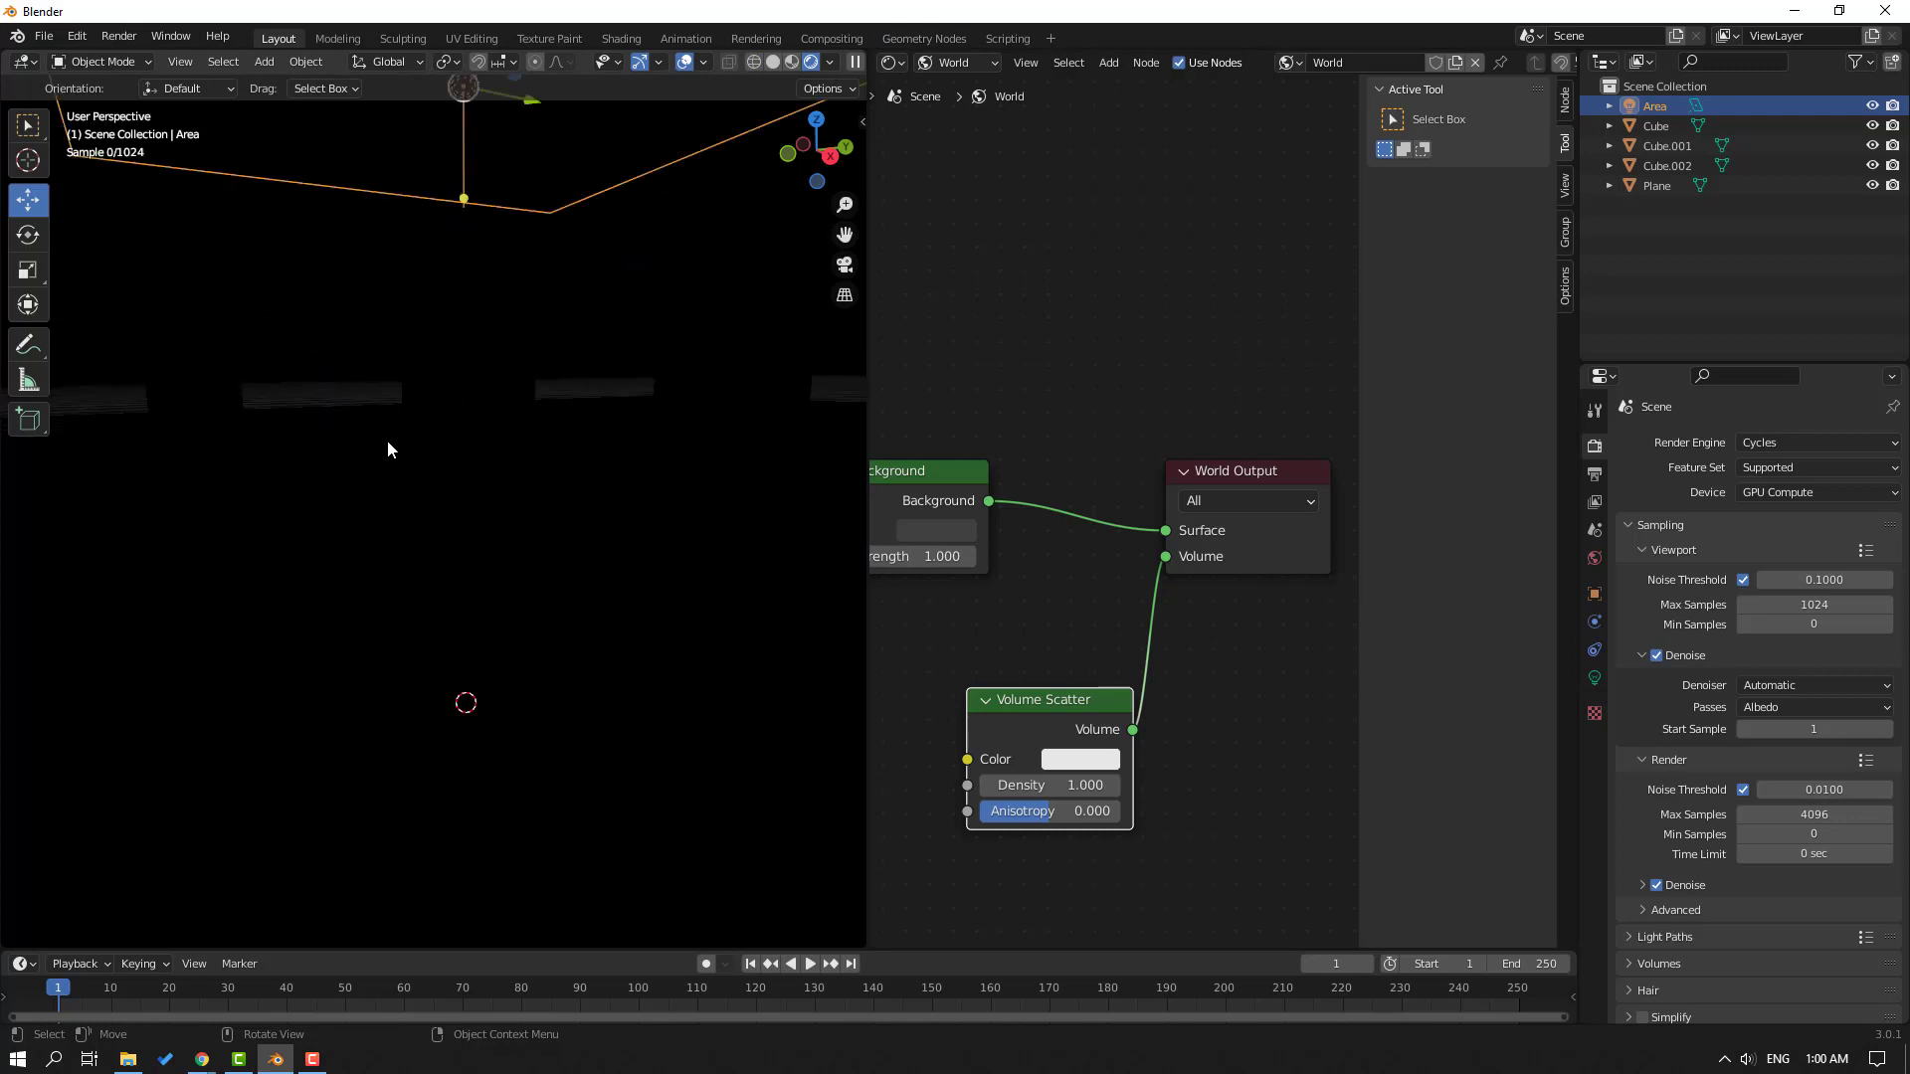
pyautogui.scroll(2, 388, 449)
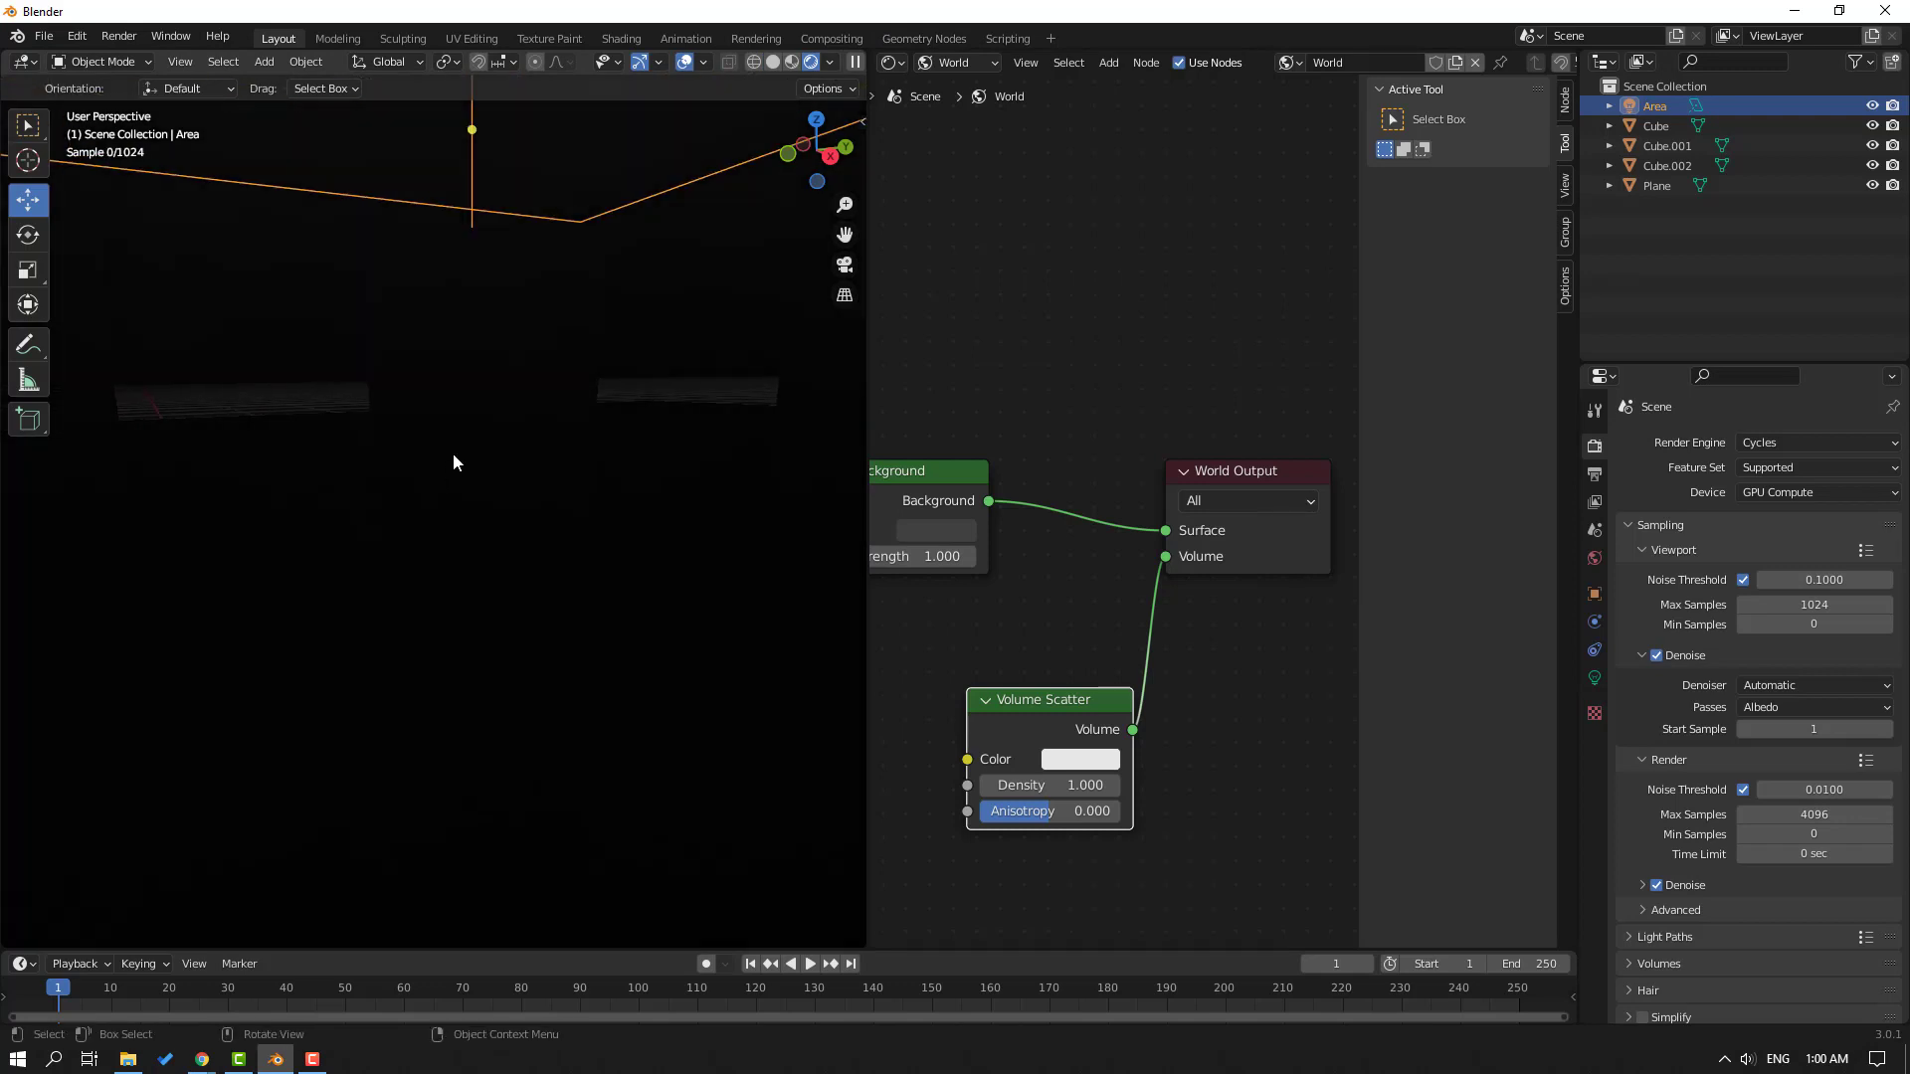
pyautogui.scroll(4, 444, 454)
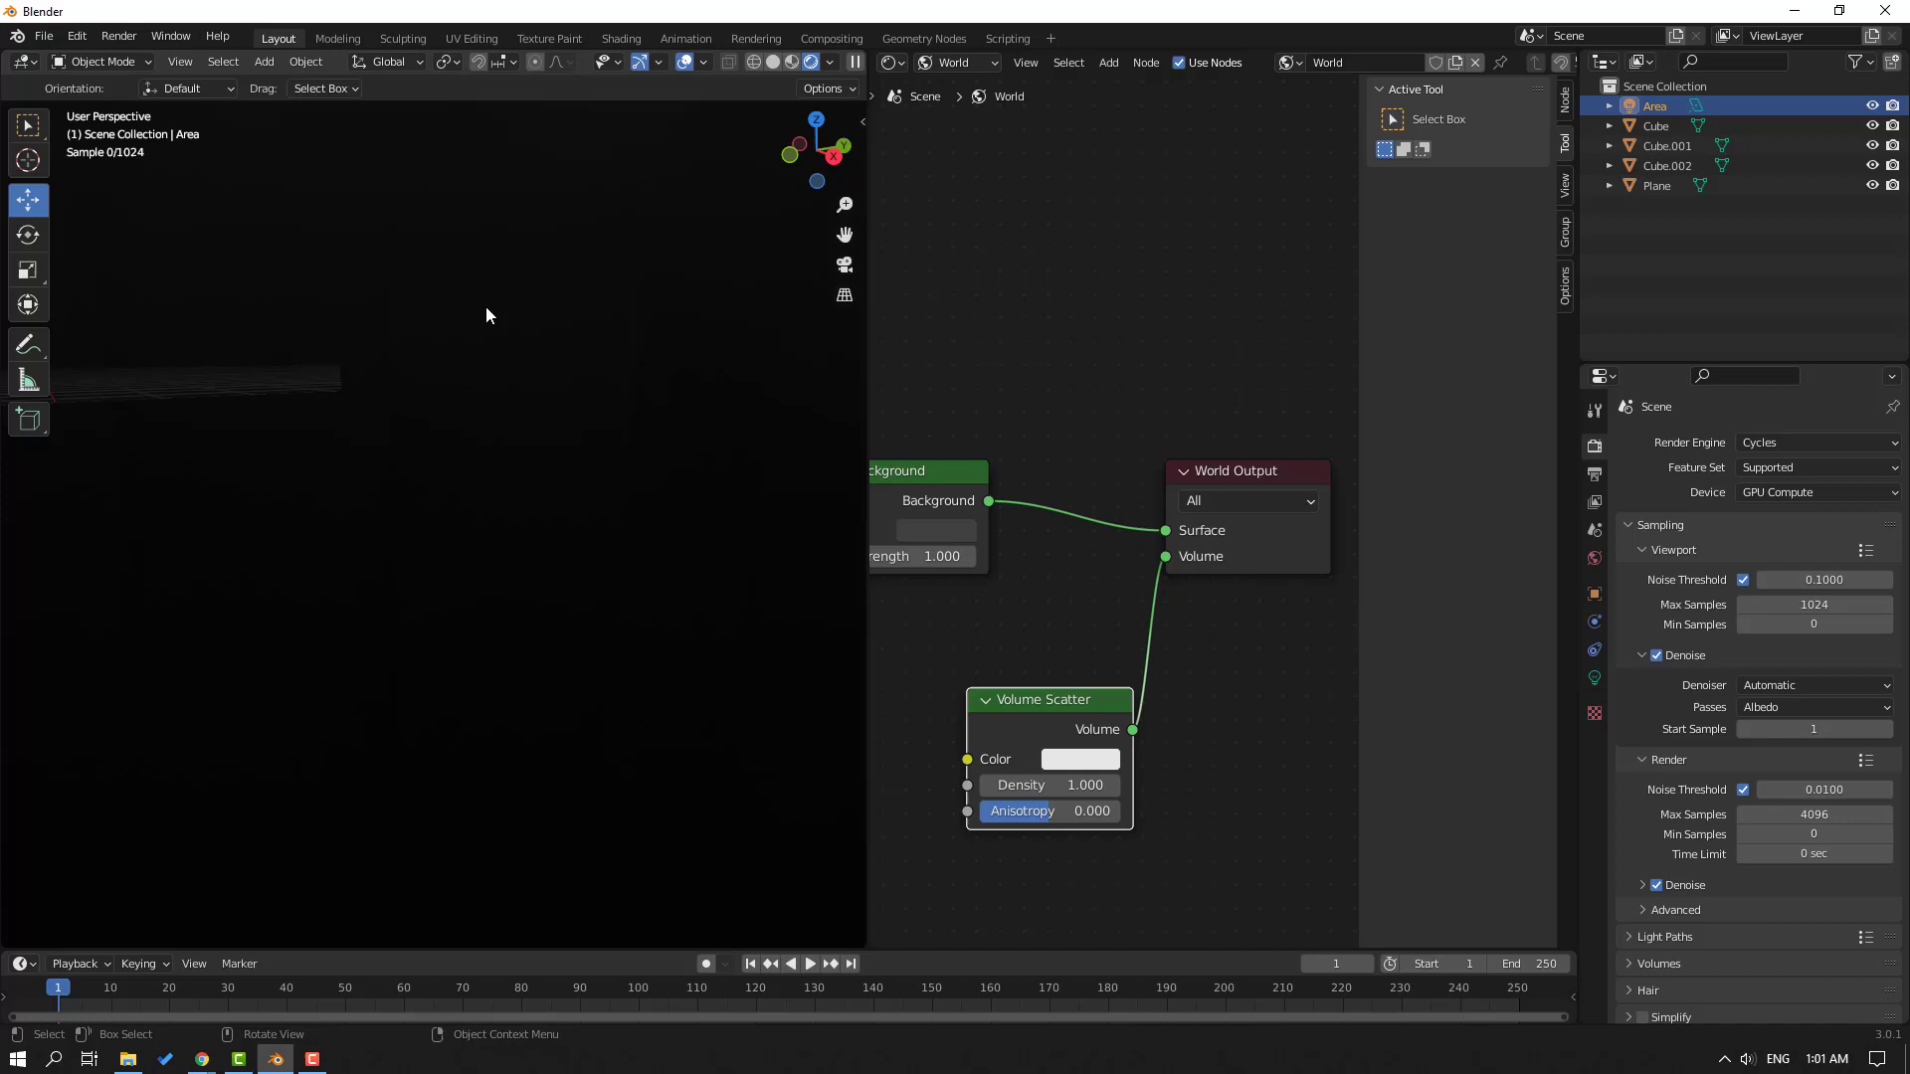
pyautogui.scroll(-6, 547, 547)
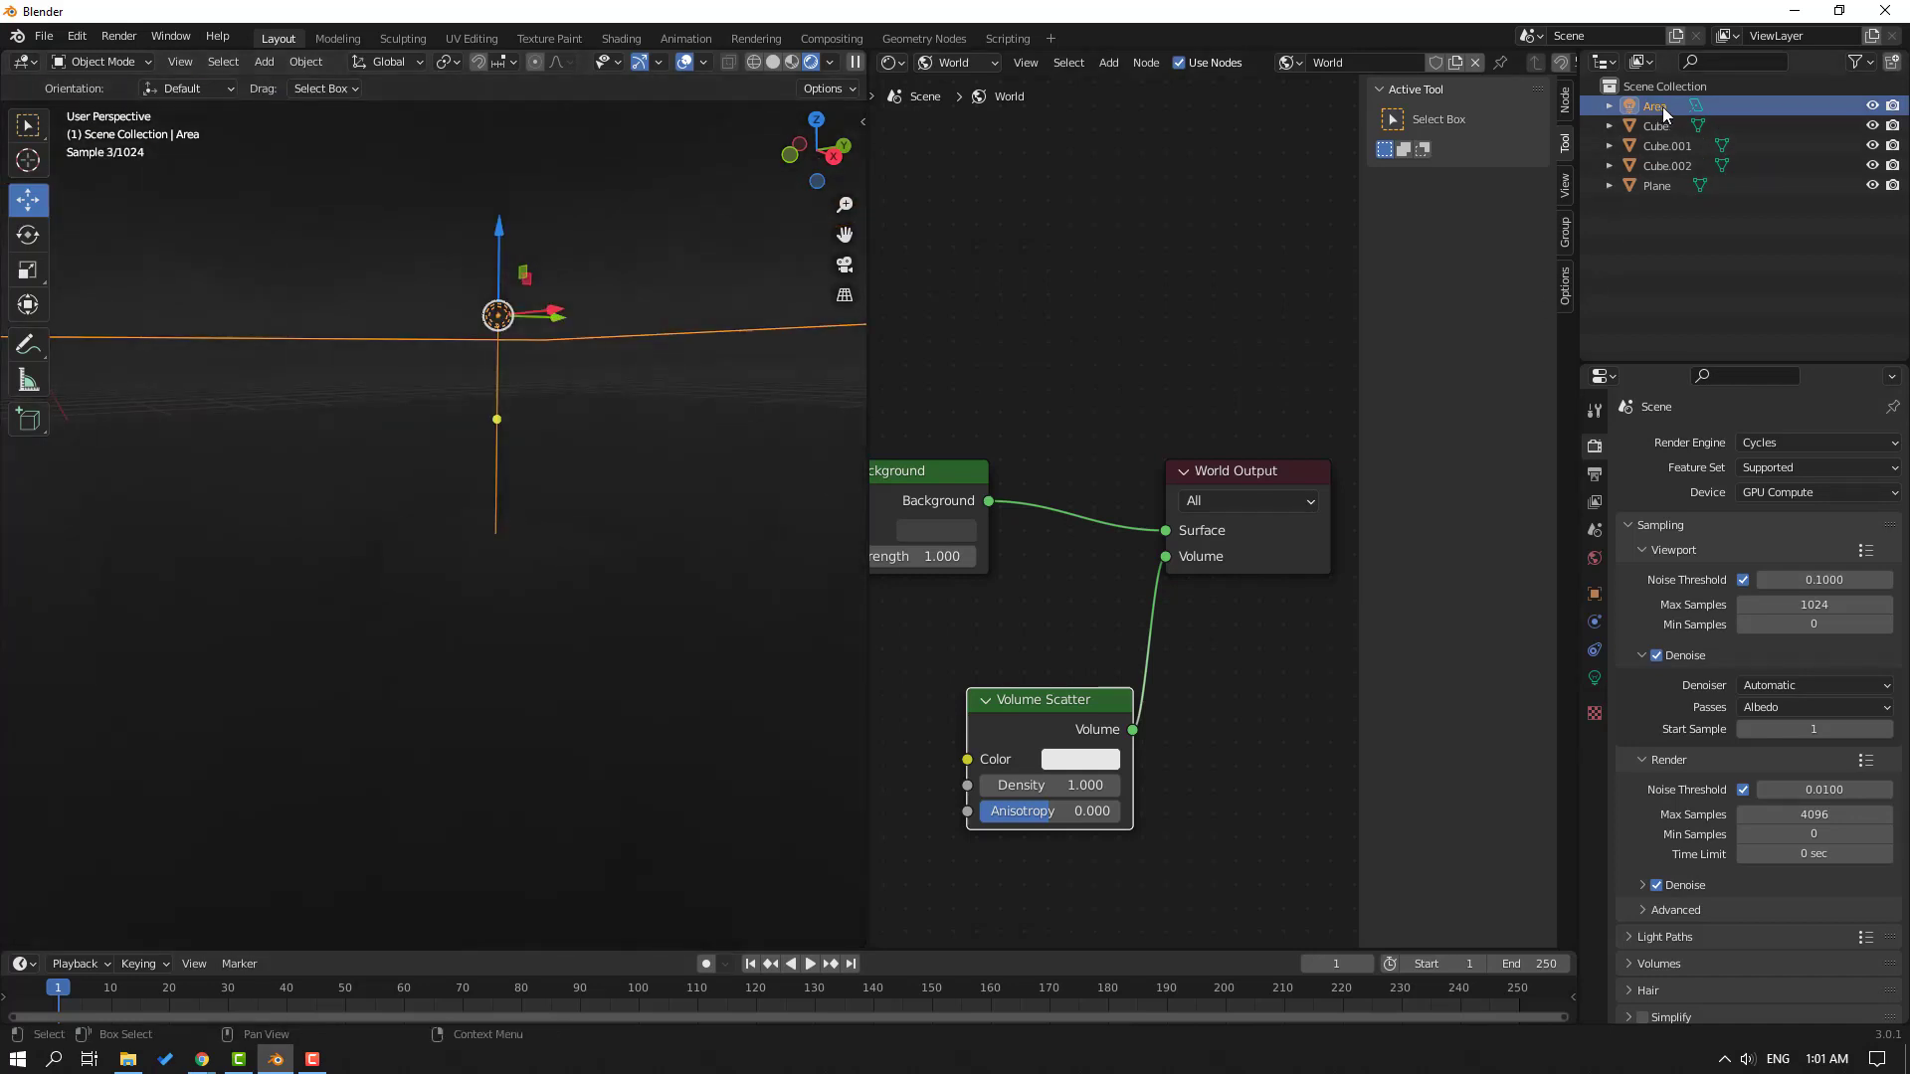
# Set the area light's Power to 500 W, then lower it to 200 W
pyautogui.click(1594, 678)
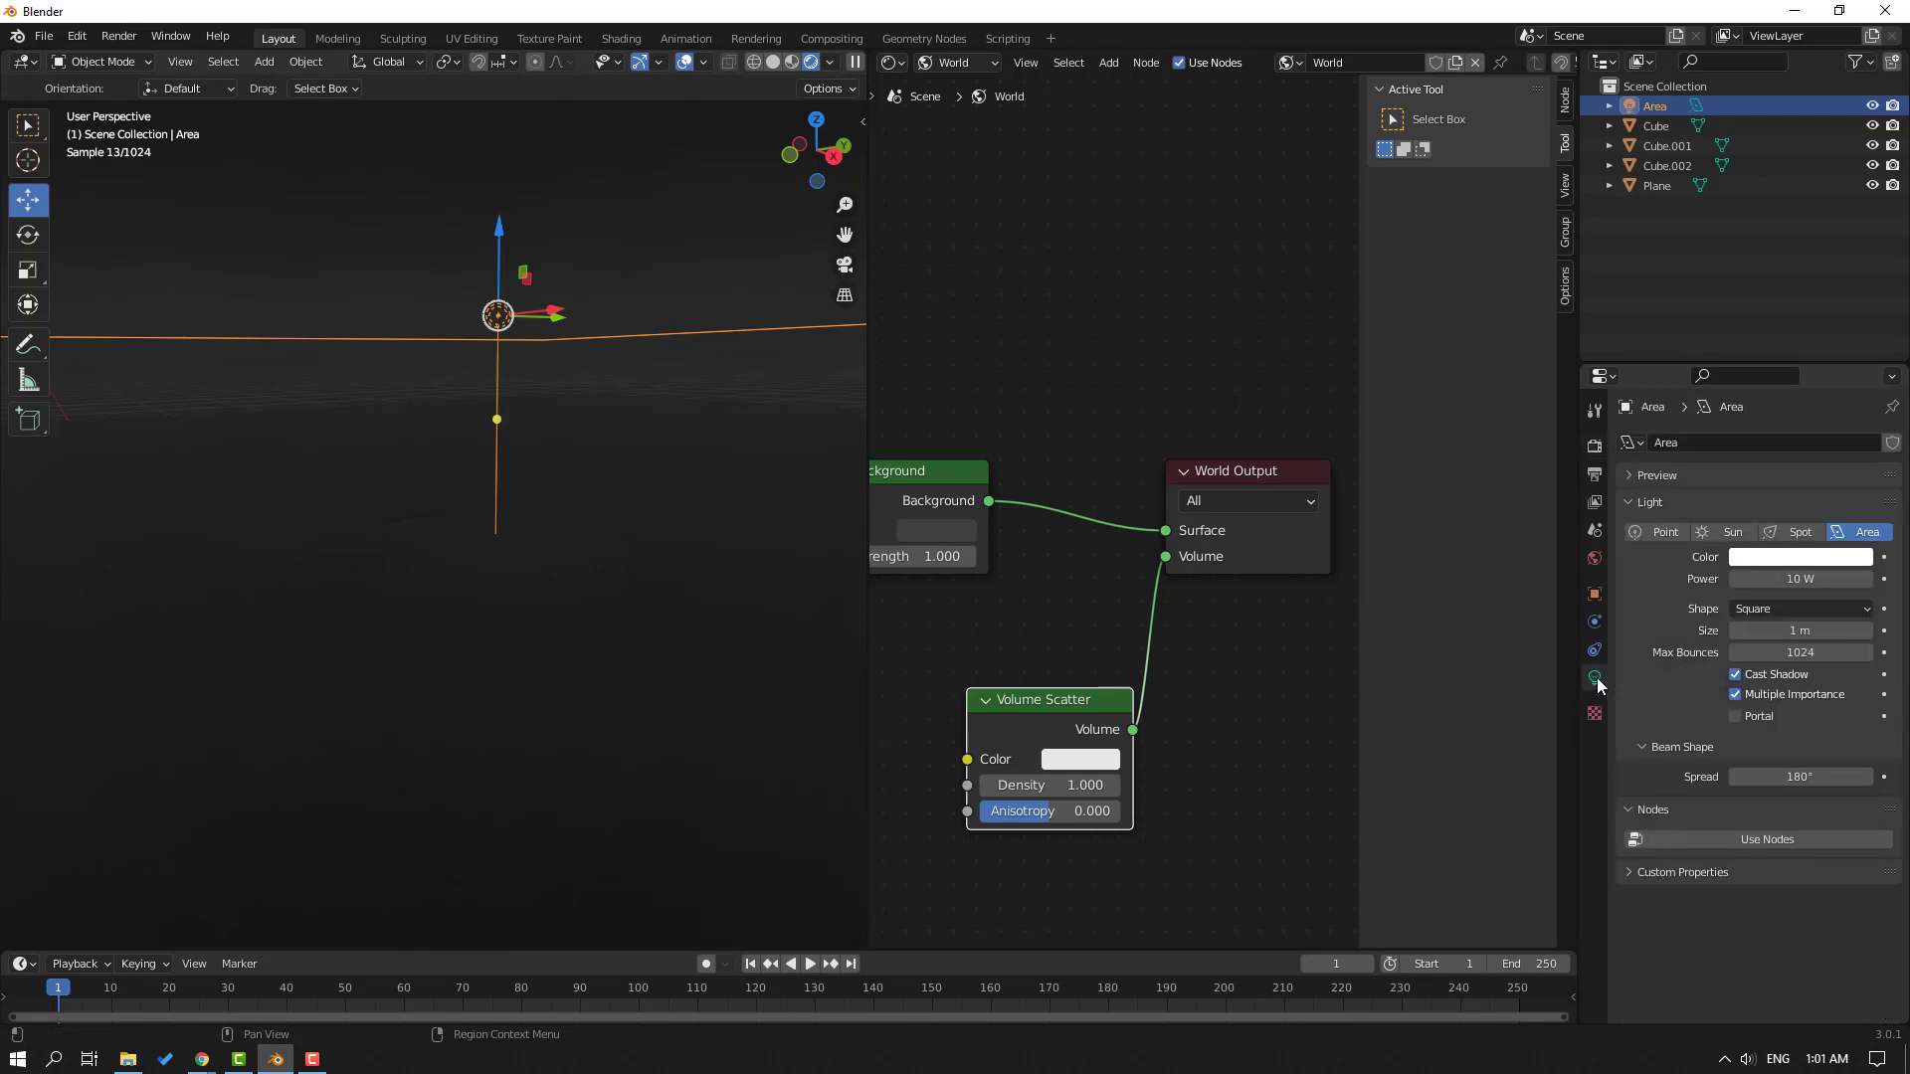
pyautogui.doubleClick(1776, 580)
pyautogui.write('5')
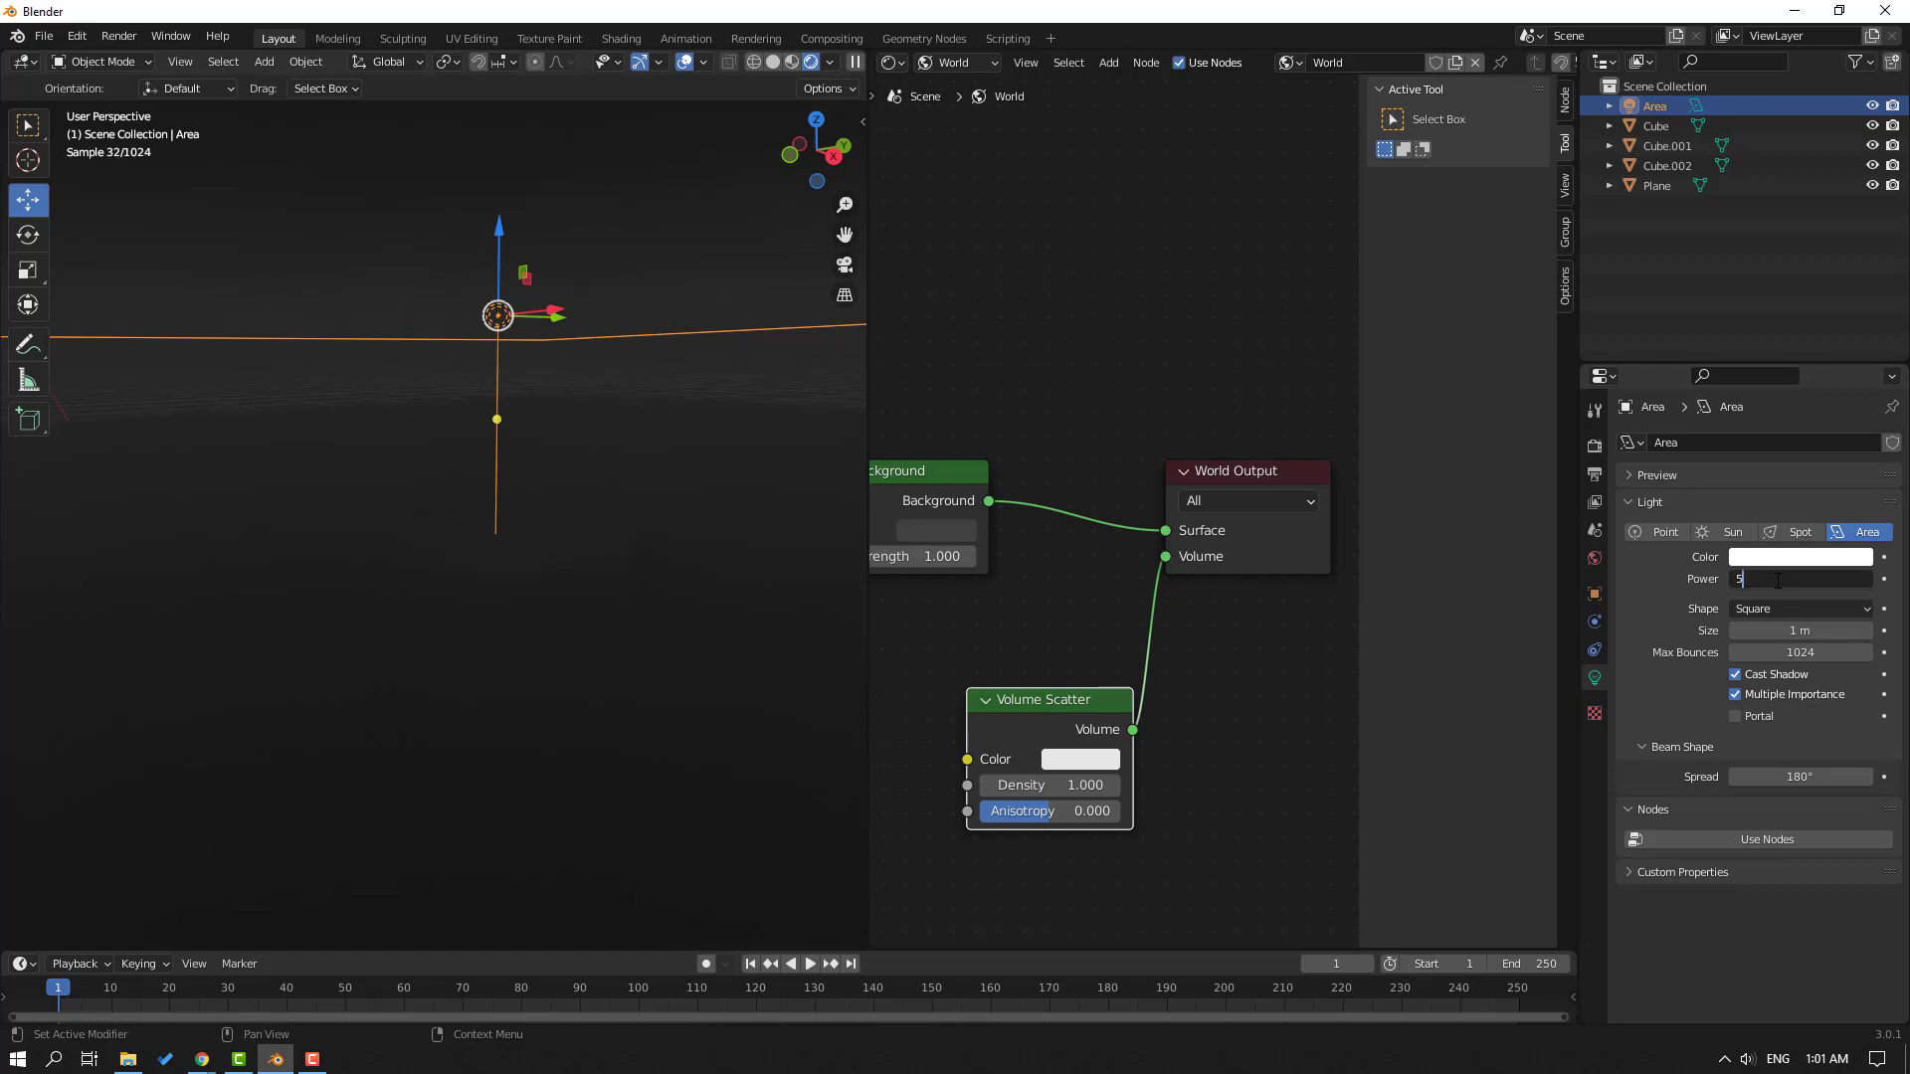
pyautogui.write('00')
pyautogui.press('Return')
pyautogui.scroll(-3, 490, 547)
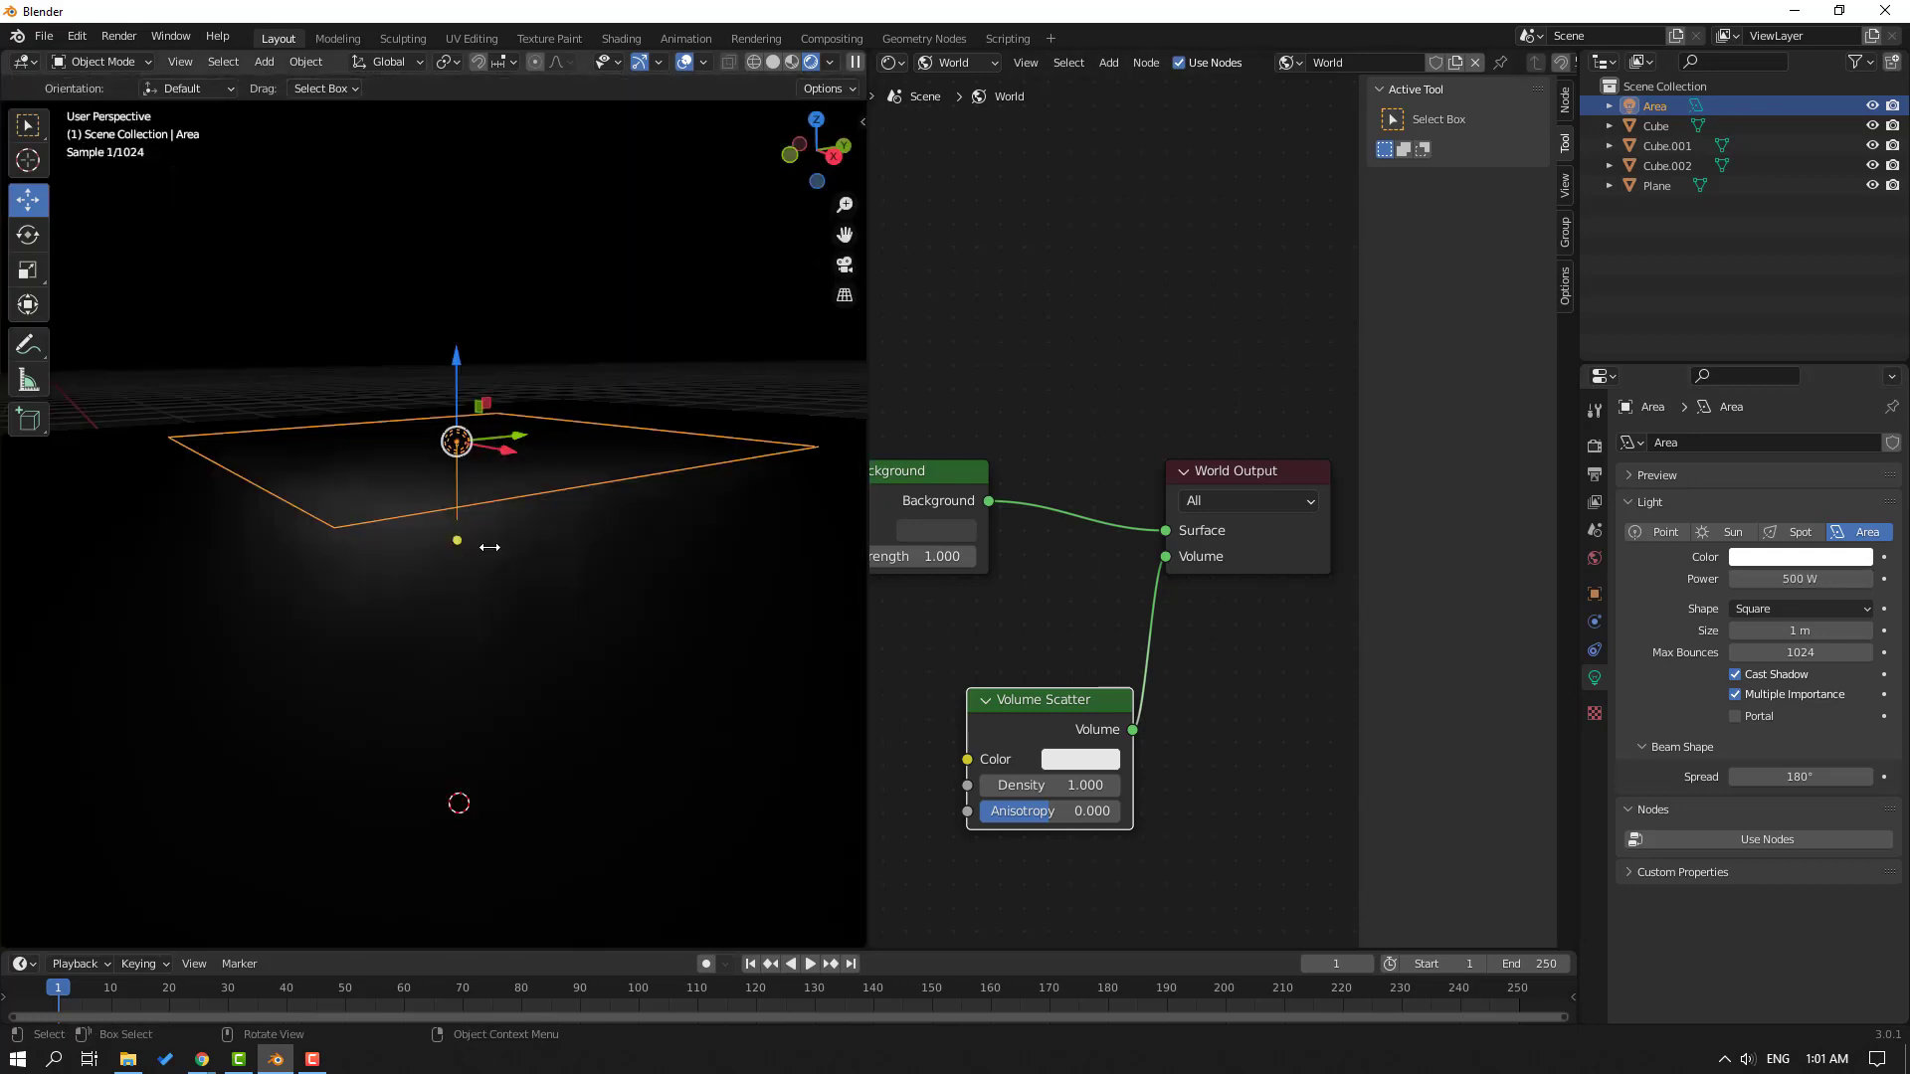
pyautogui.scroll(5, 490, 547)
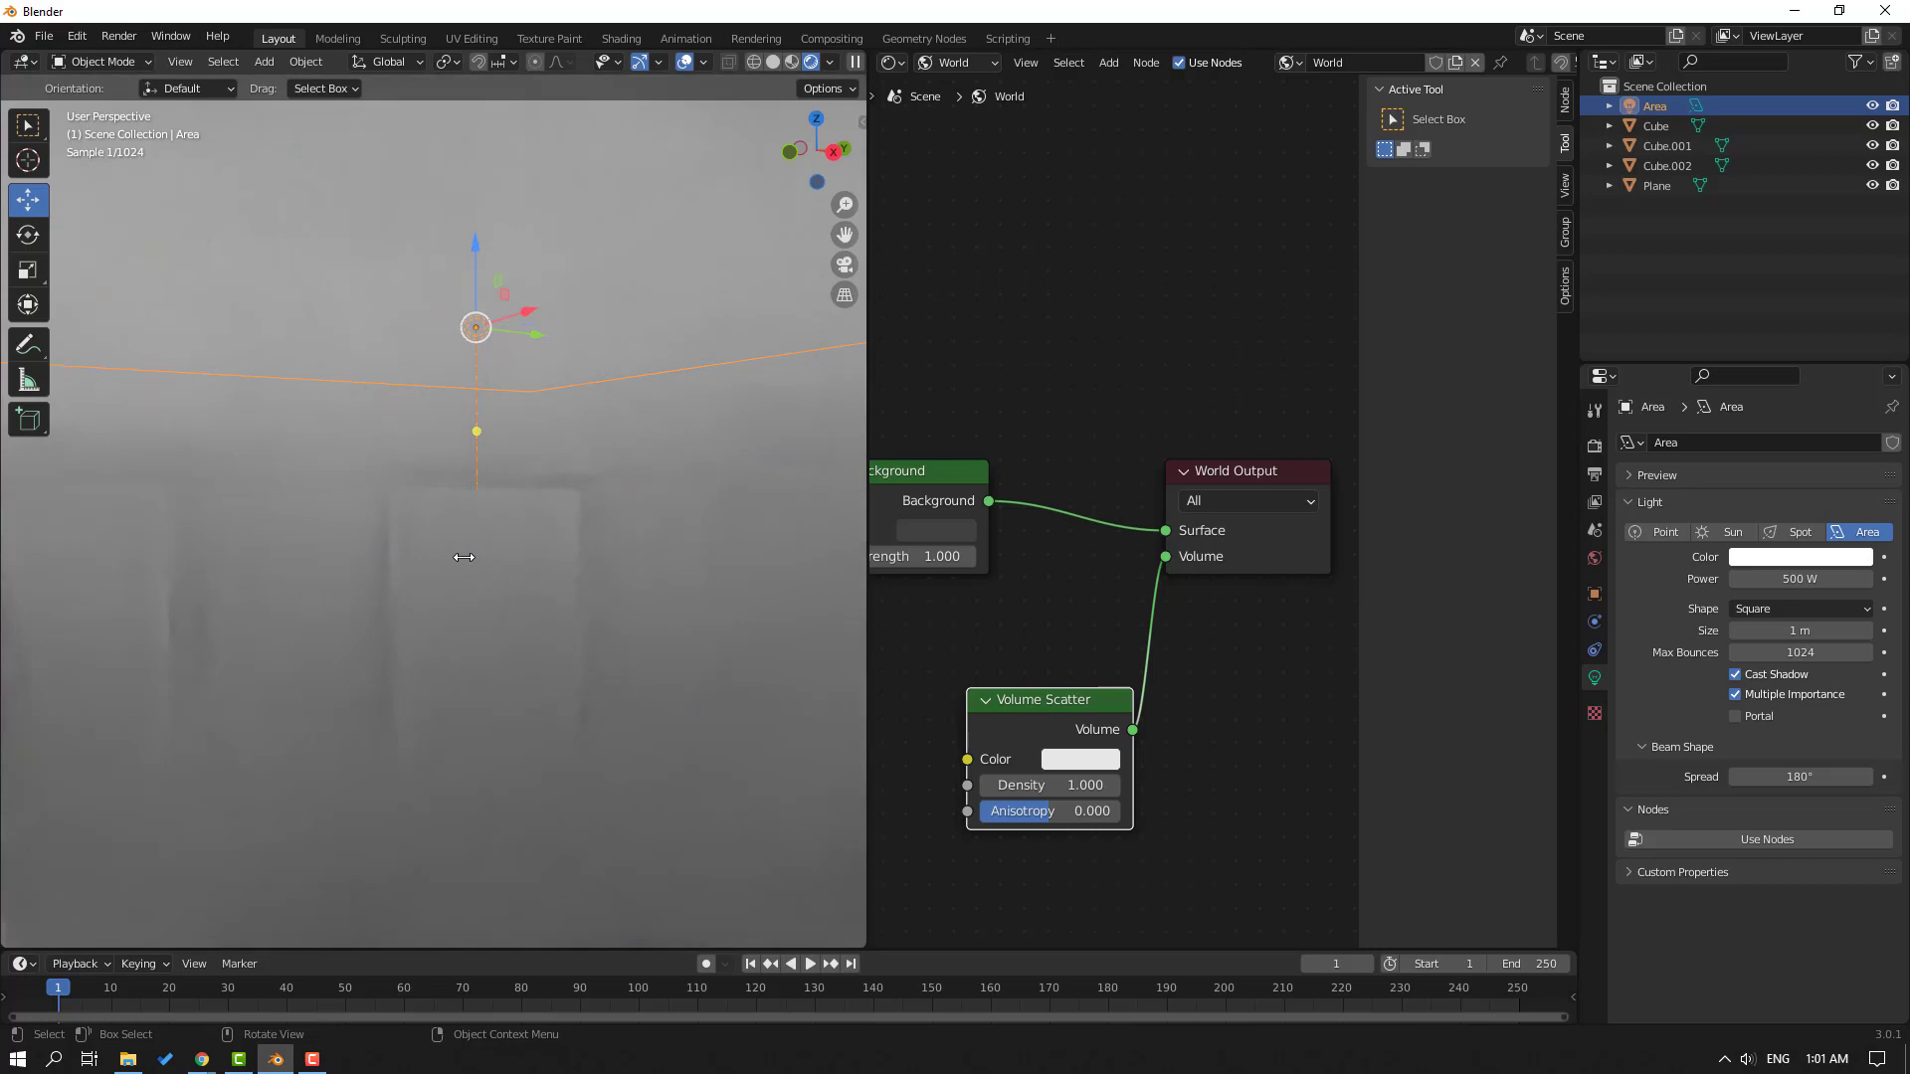
pyautogui.click(1784, 578)
pyautogui.write('200')
pyautogui.press('Return')
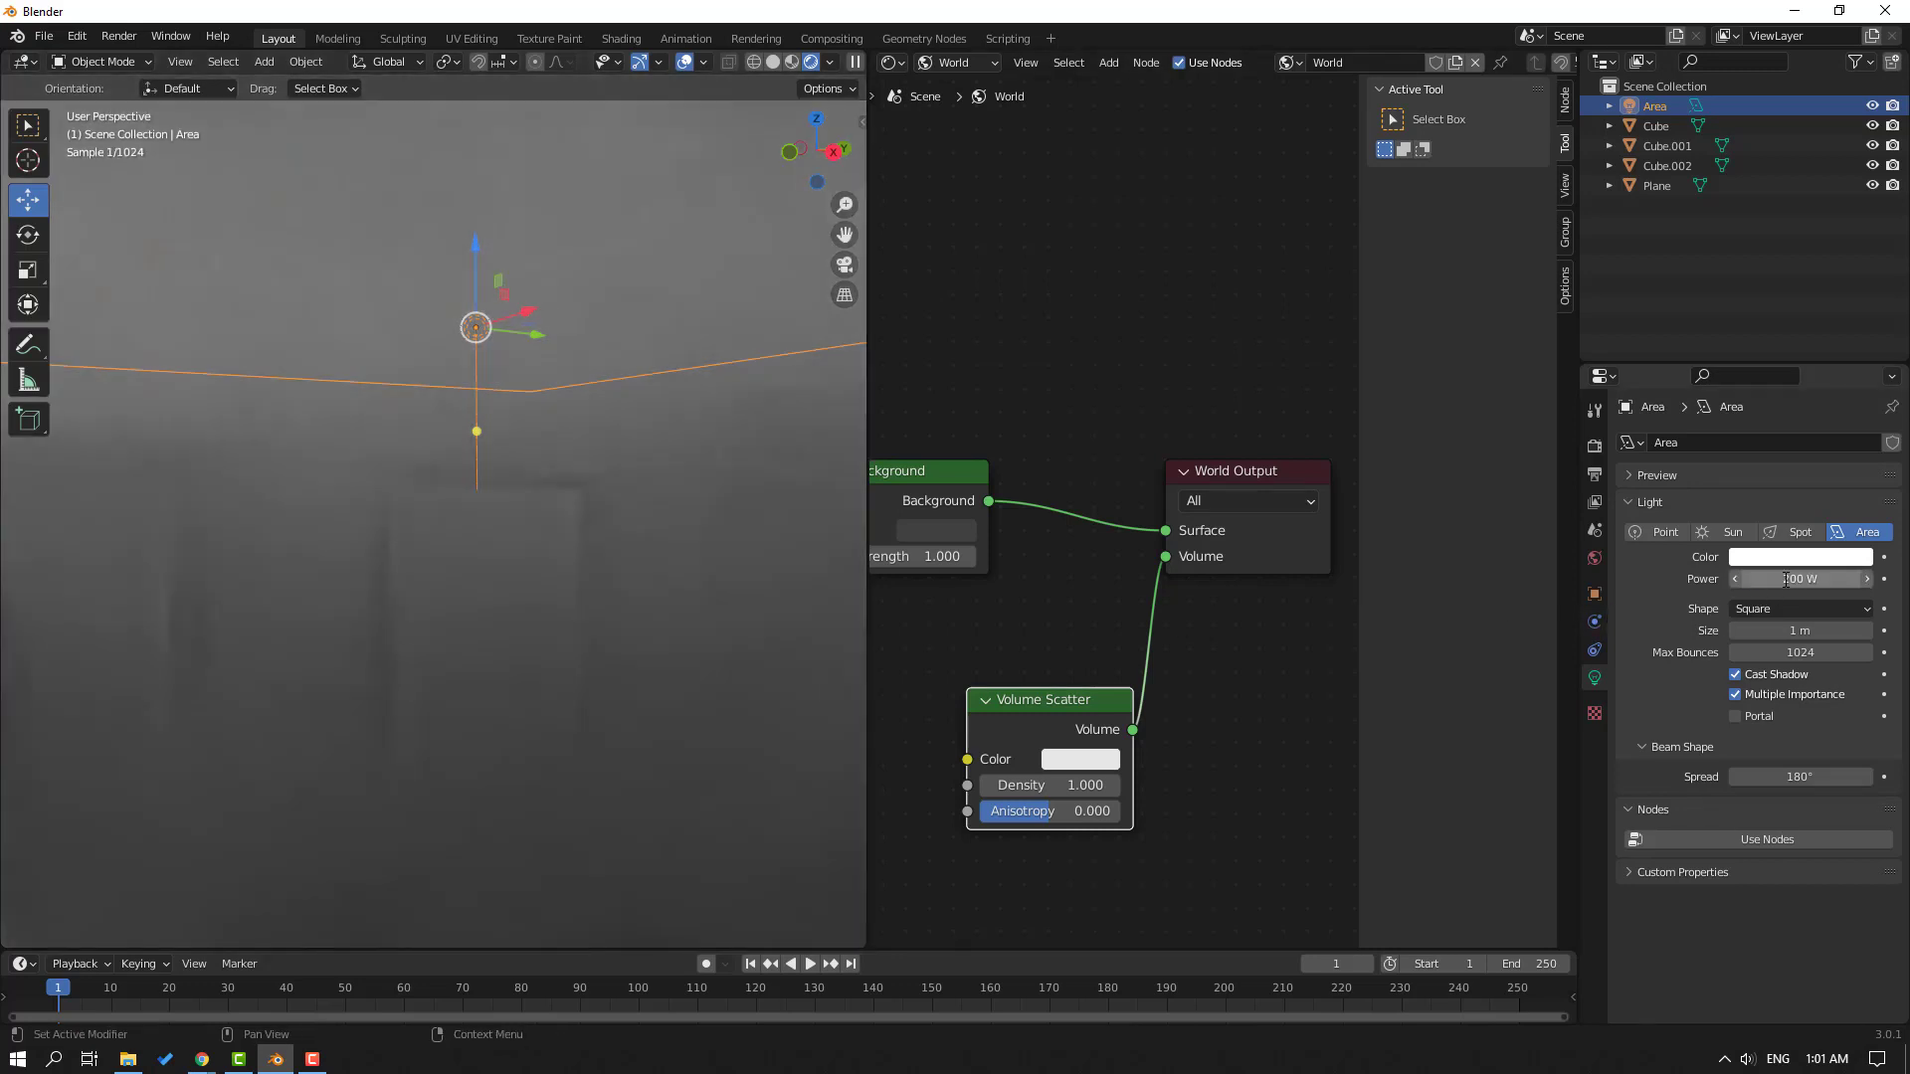
# Tint the area light a pale lavender-blue on the colour wheel
pyautogui.click(1751, 559)
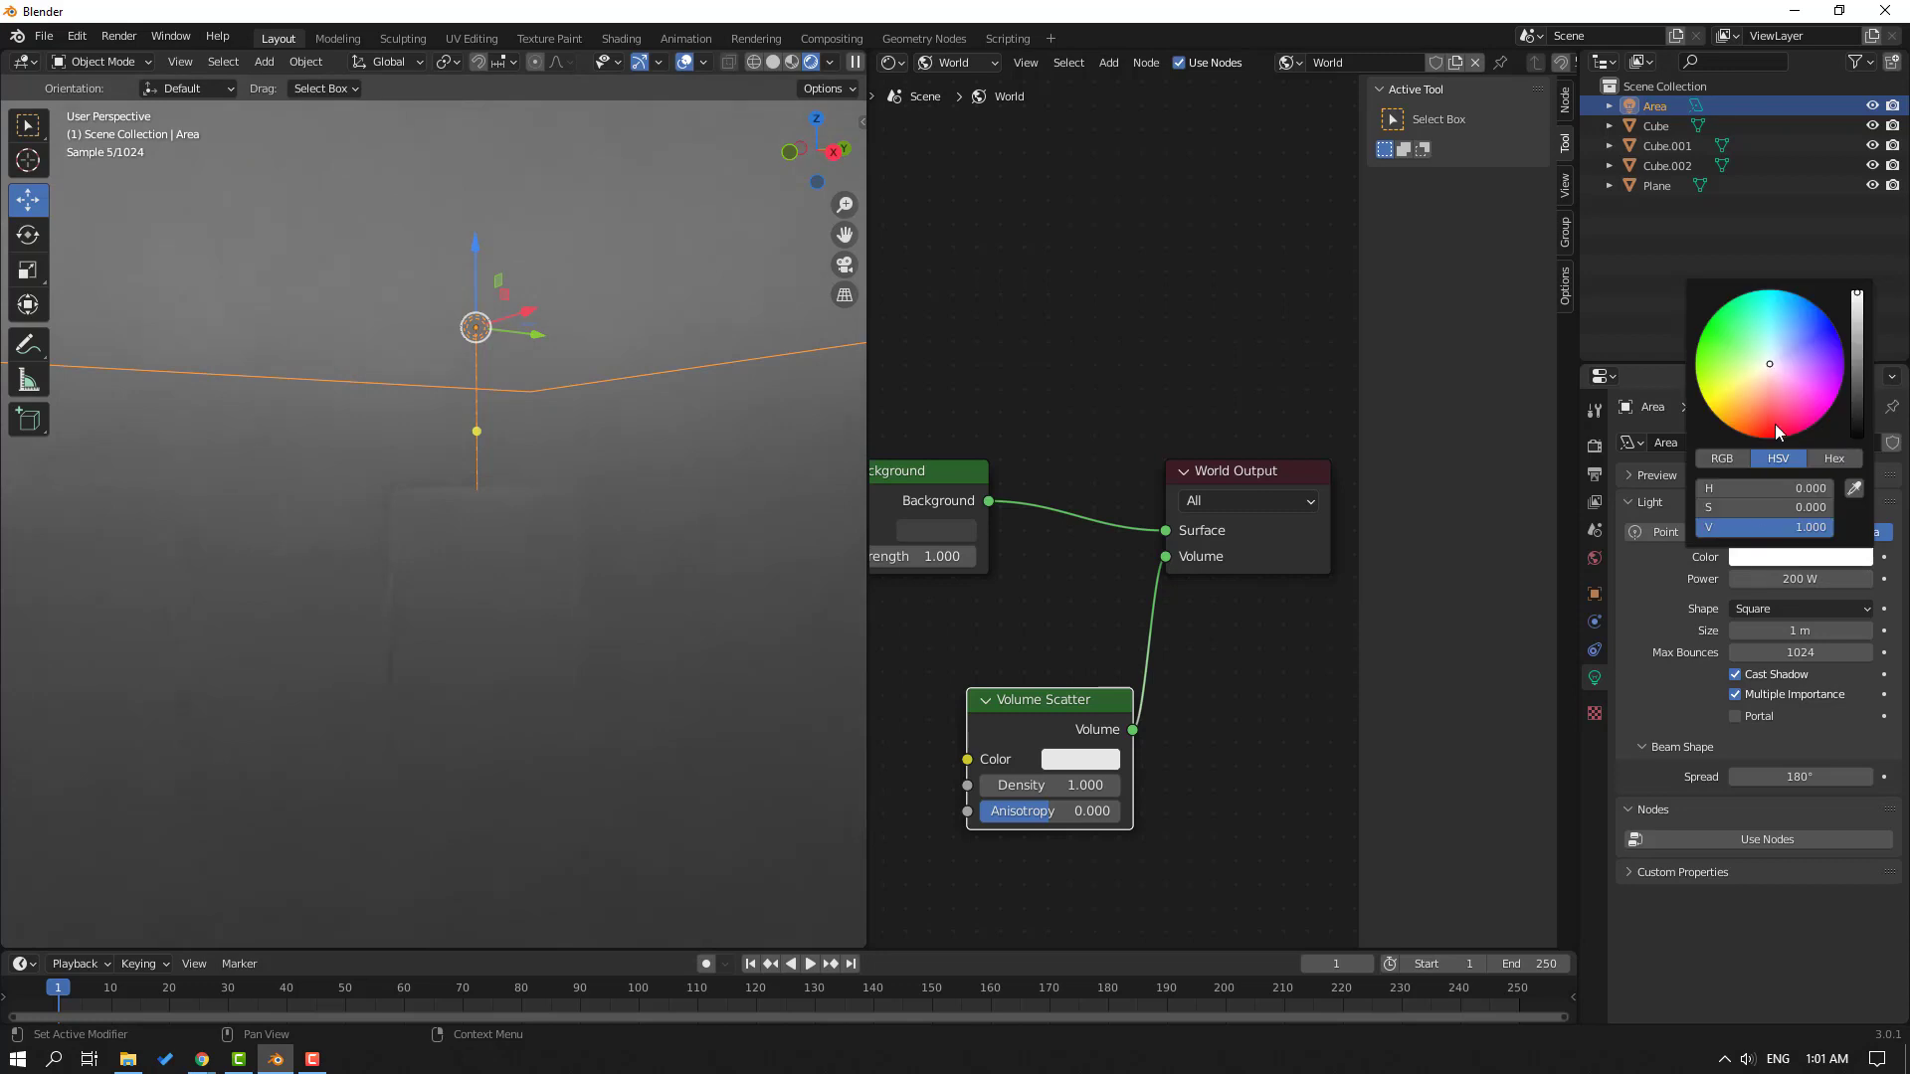
pyautogui.click(1790, 357)
pyautogui.moveTo(1790, 356)
pyautogui.mouseDown()
pyautogui.moveTo(1789, 317)
pyautogui.moveTo(1823, 326)
pyautogui.moveTo(1784, 354)
pyautogui.mouseUp()
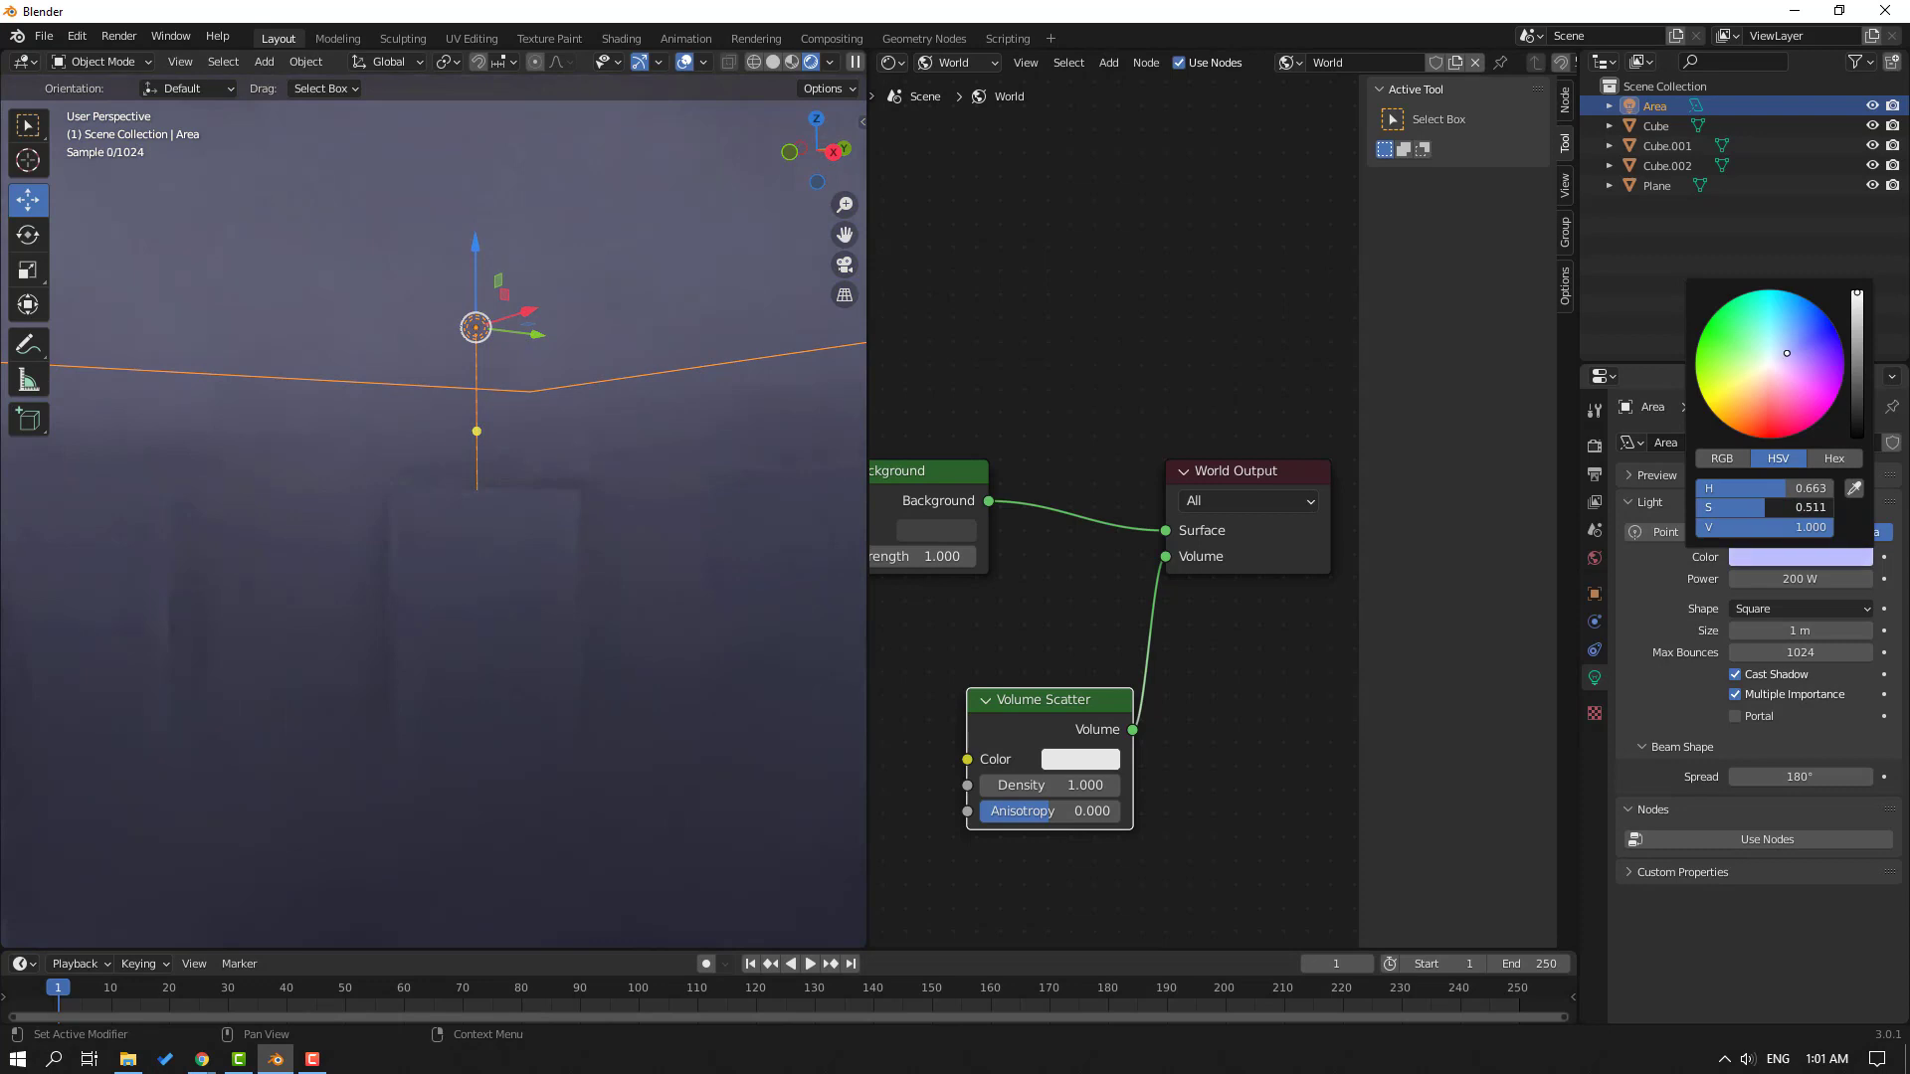
pyautogui.click(273, 552)
pyautogui.moveTo(272, 552); pyautogui.dragTo(378, 623, button='middle')
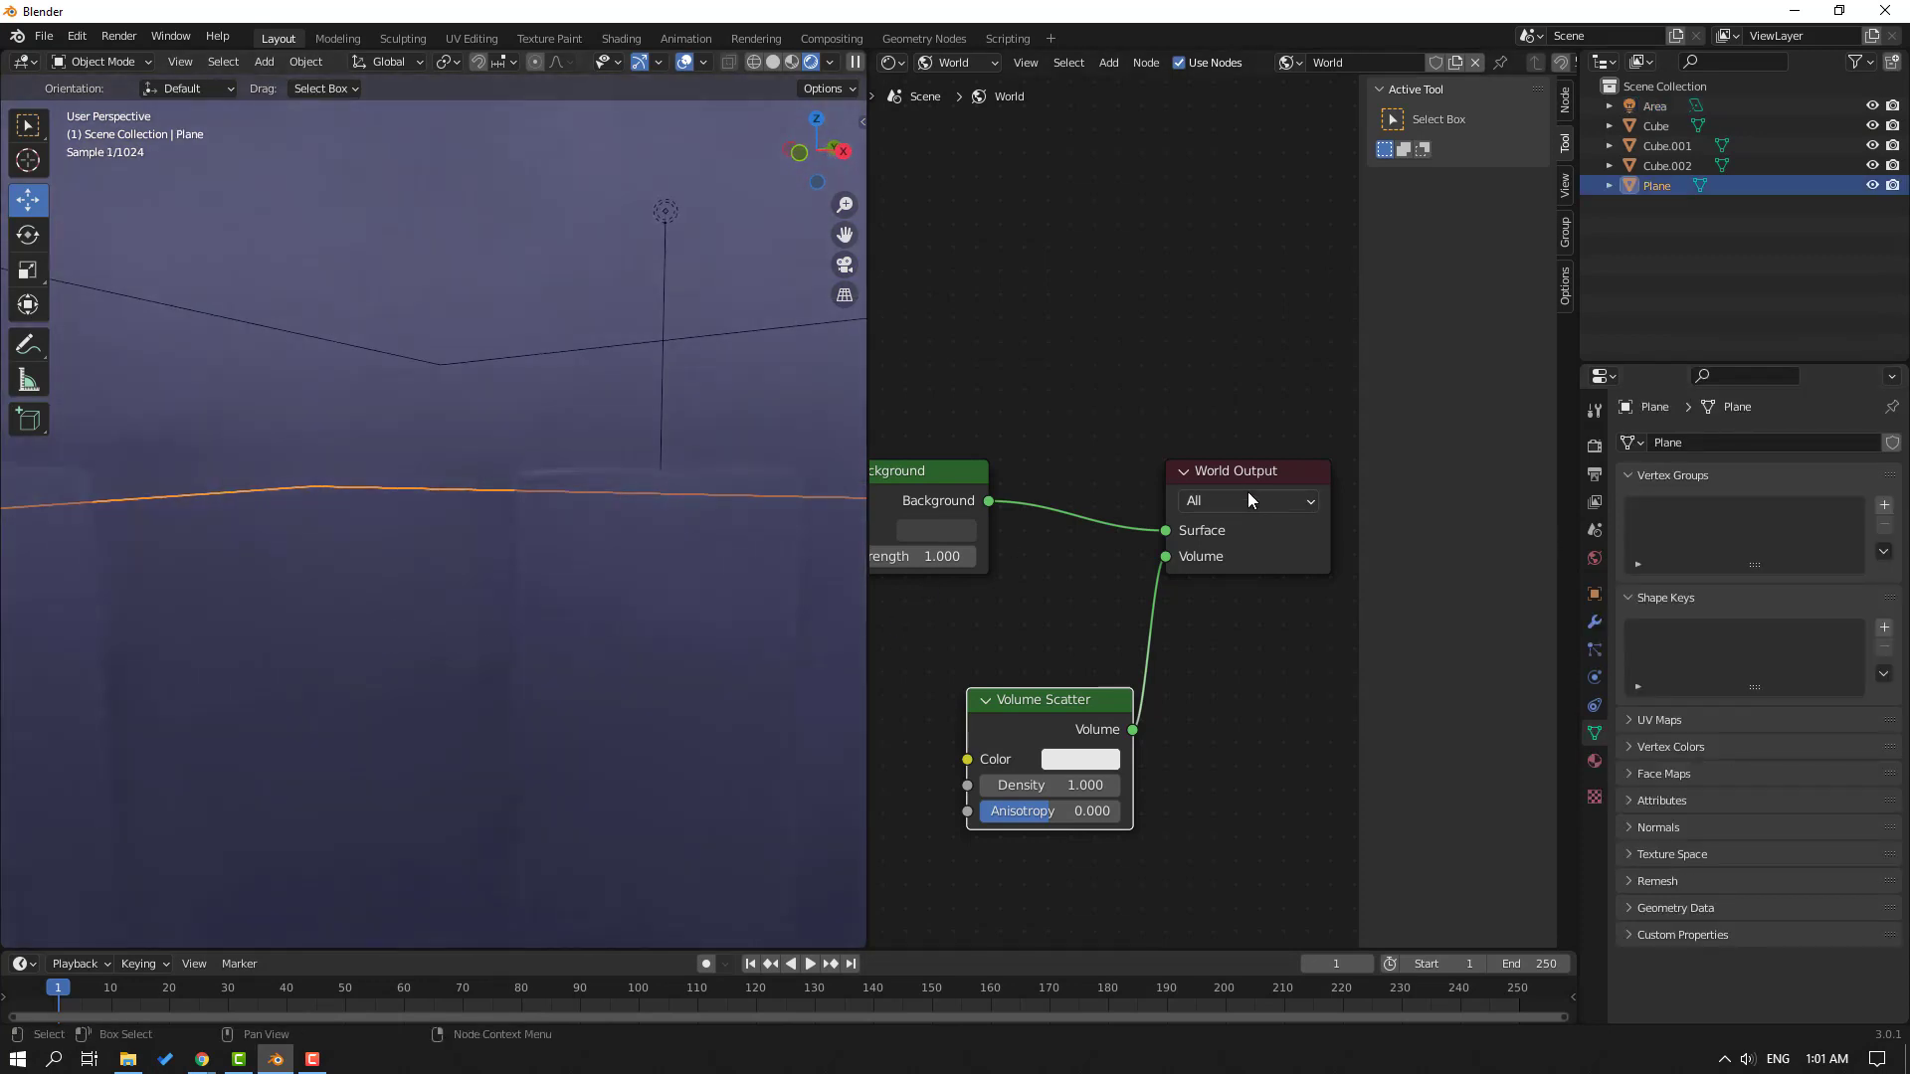
# Disable viewport denoising in Render properties, then select the area light and edit its Power field
pyautogui.click(1594, 445)
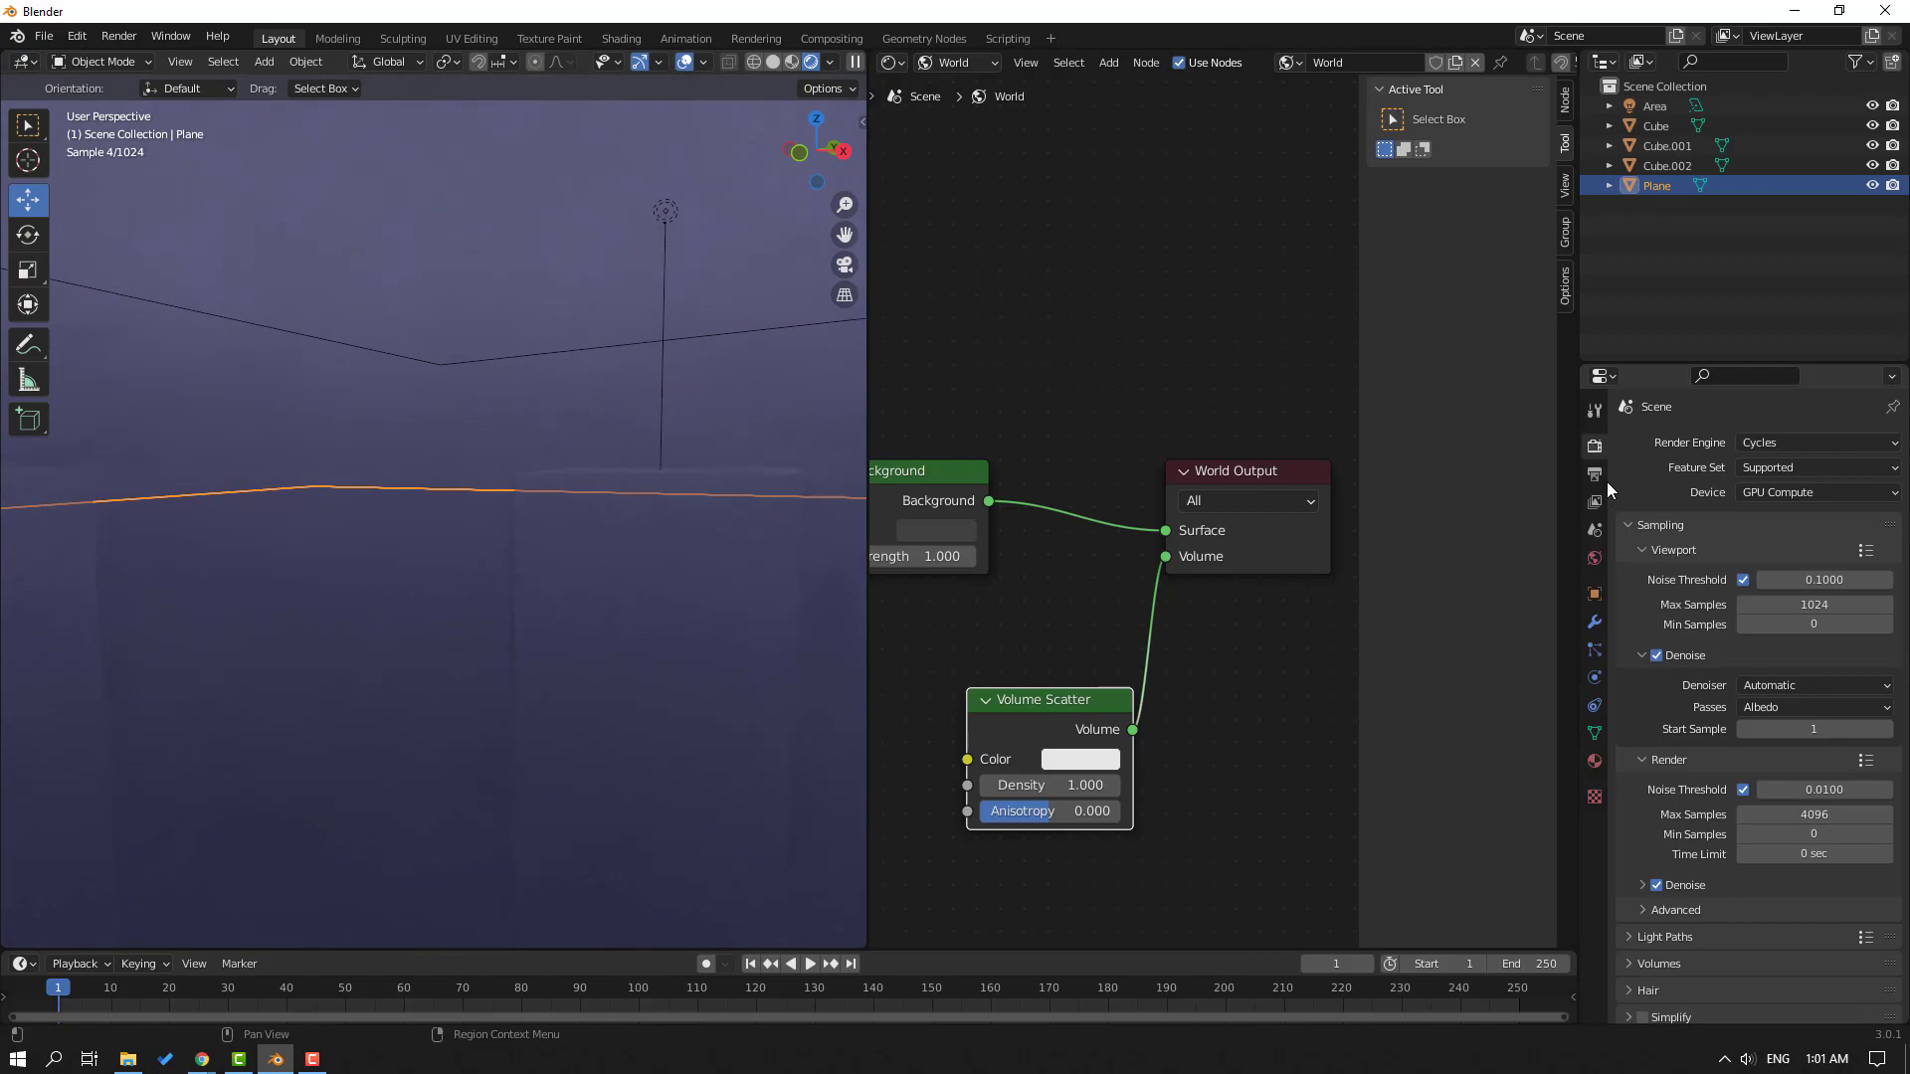
pyautogui.click(1656, 658)
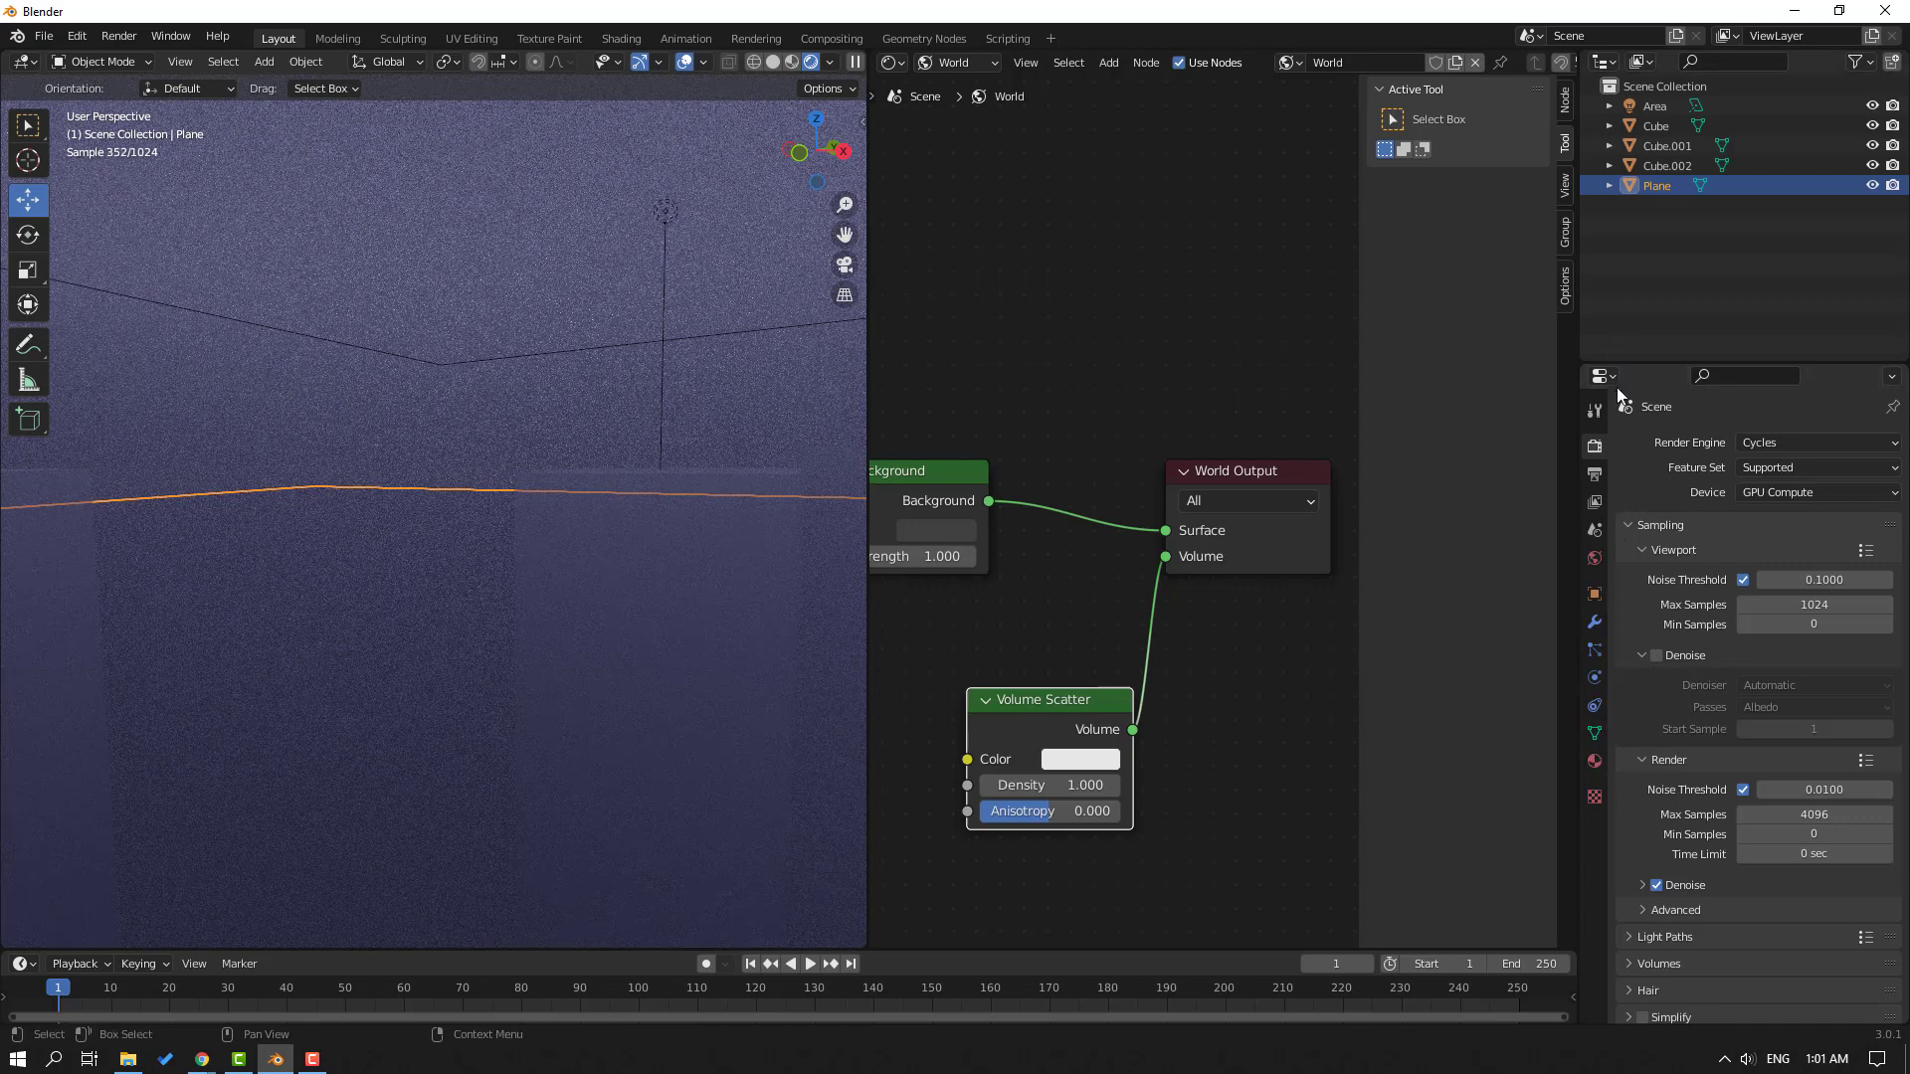
pyautogui.click(1656, 107)
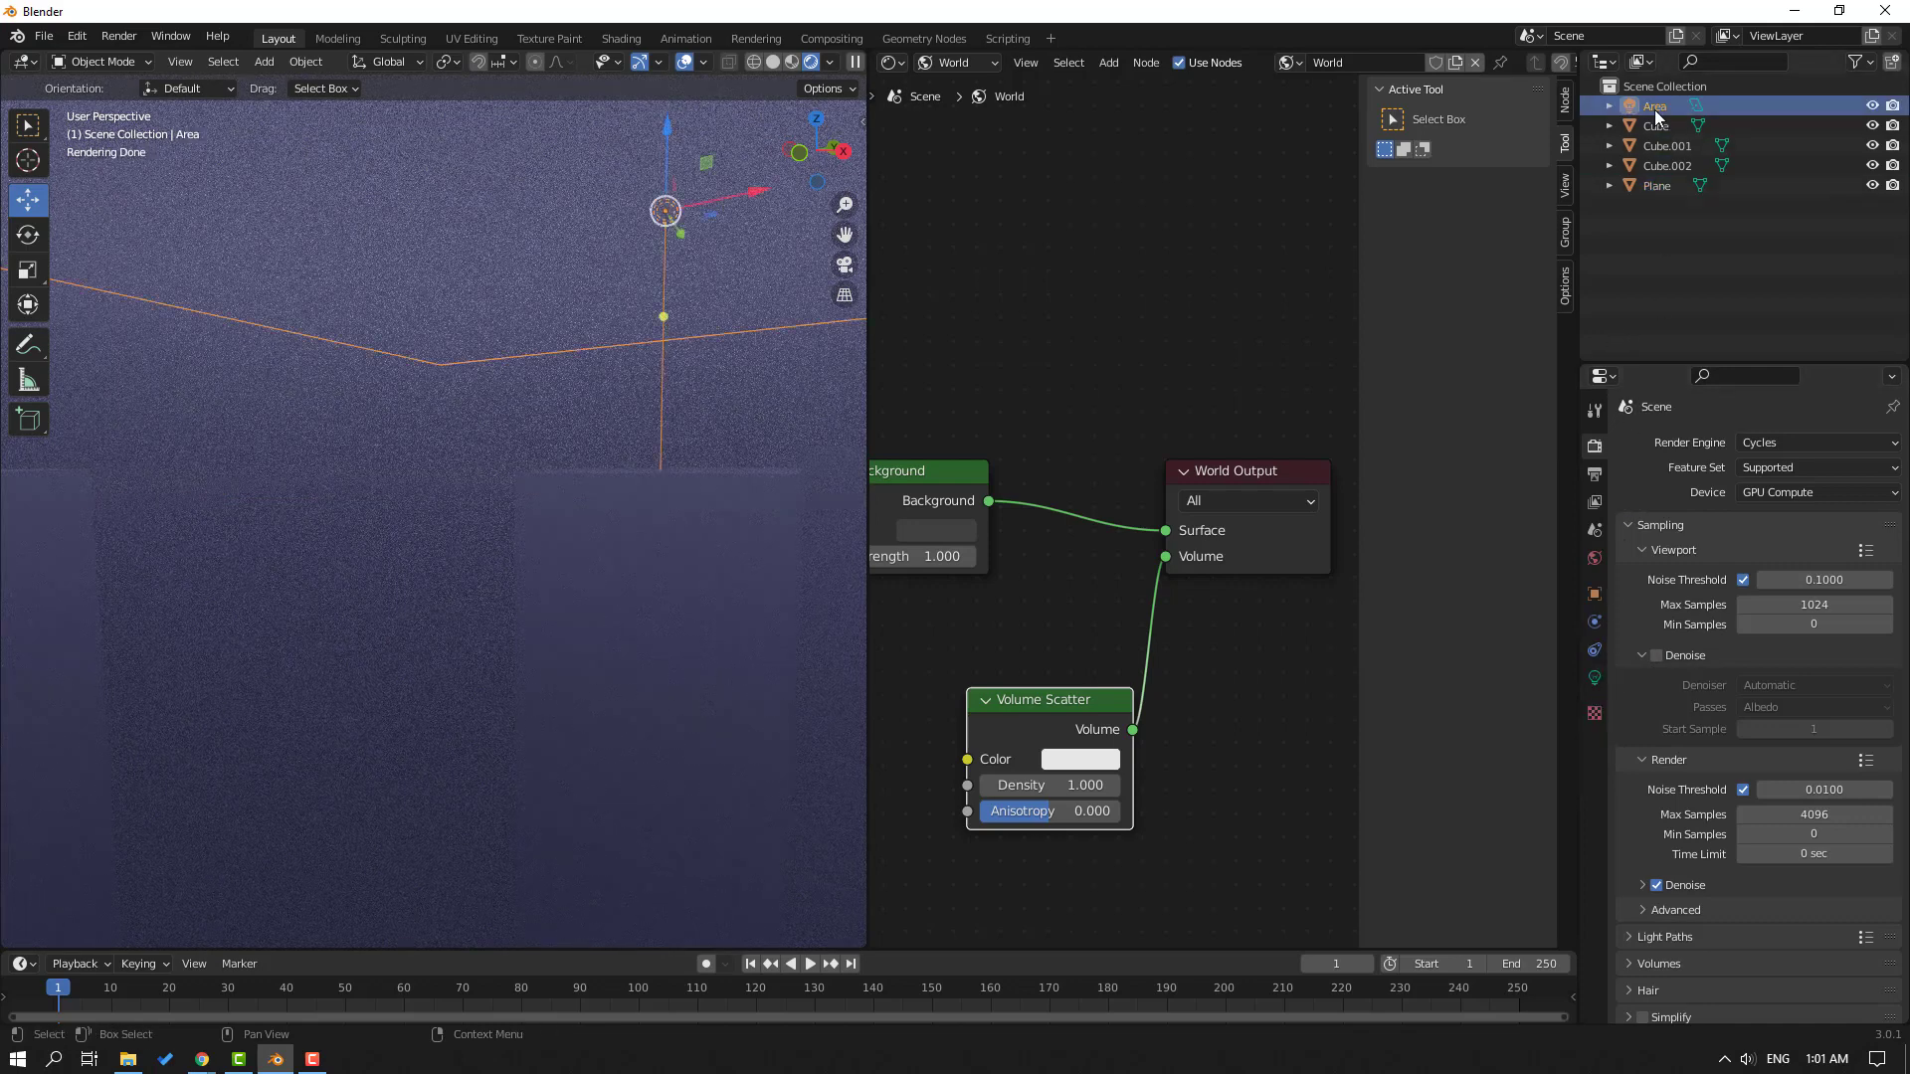
pyautogui.click(1594, 677)
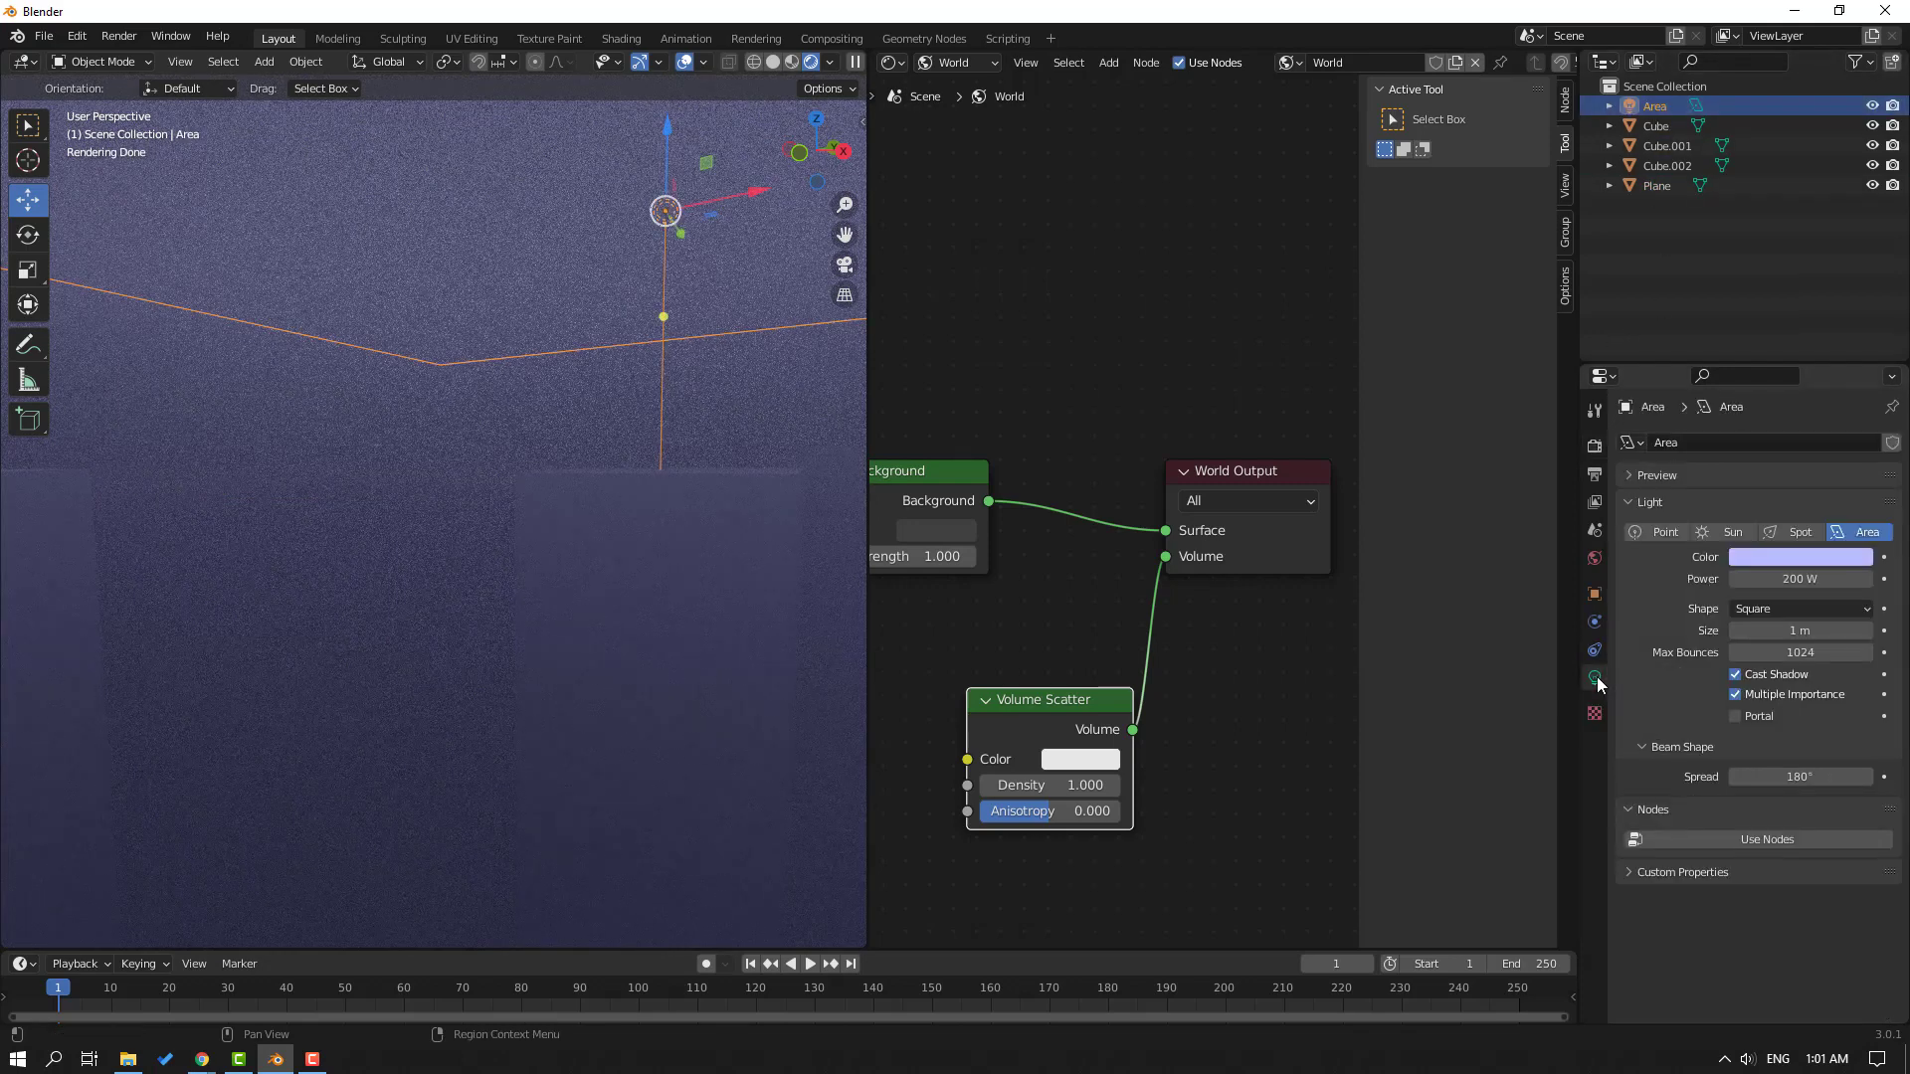
pyautogui.click(1796, 579)
# Set the light to 100 W, then raise it and lower it about 1 m above the pillars
pyautogui.write('100')
pyautogui.press('Return')
pyautogui.moveTo(557, 594); pyautogui.dragTo(446, 623, button='middle')
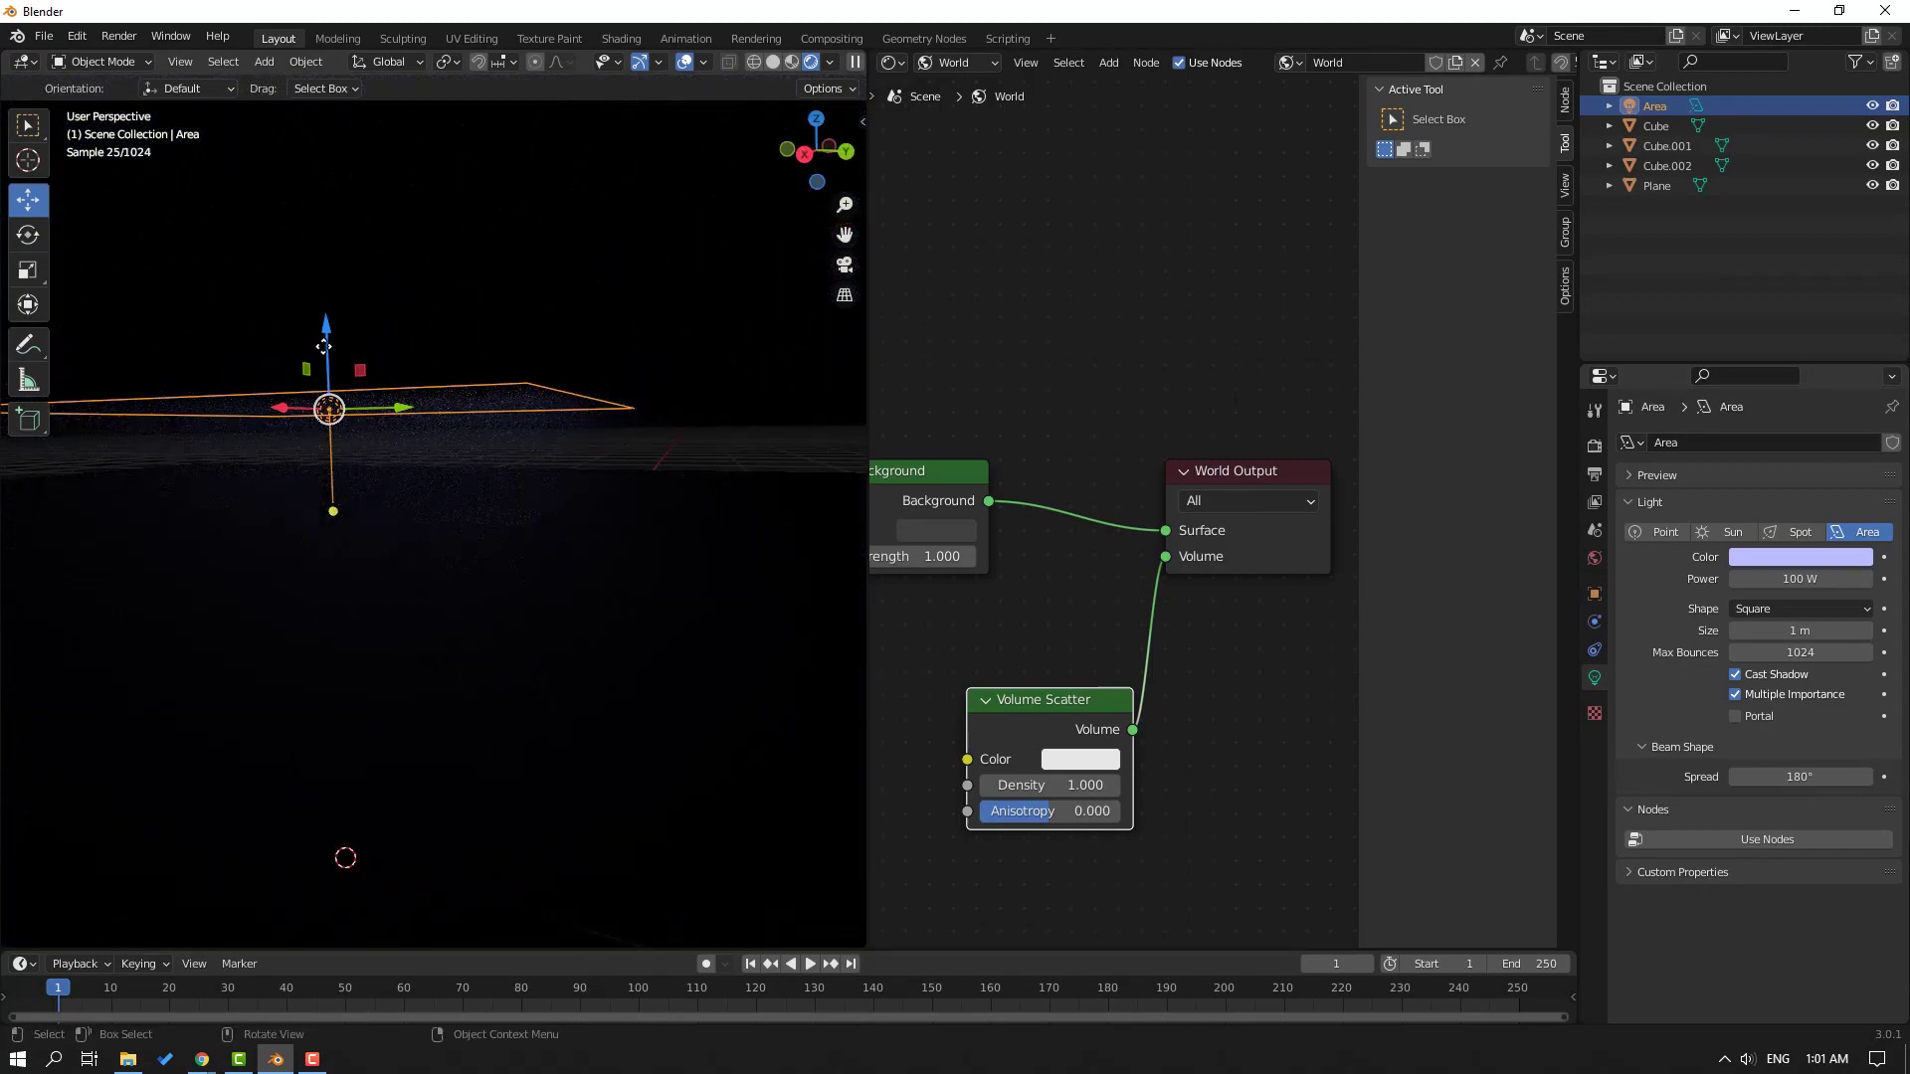
pyautogui.moveTo(323, 346); pyautogui.dragTo(324, 309)
pyautogui.scroll(4, 342, 516)
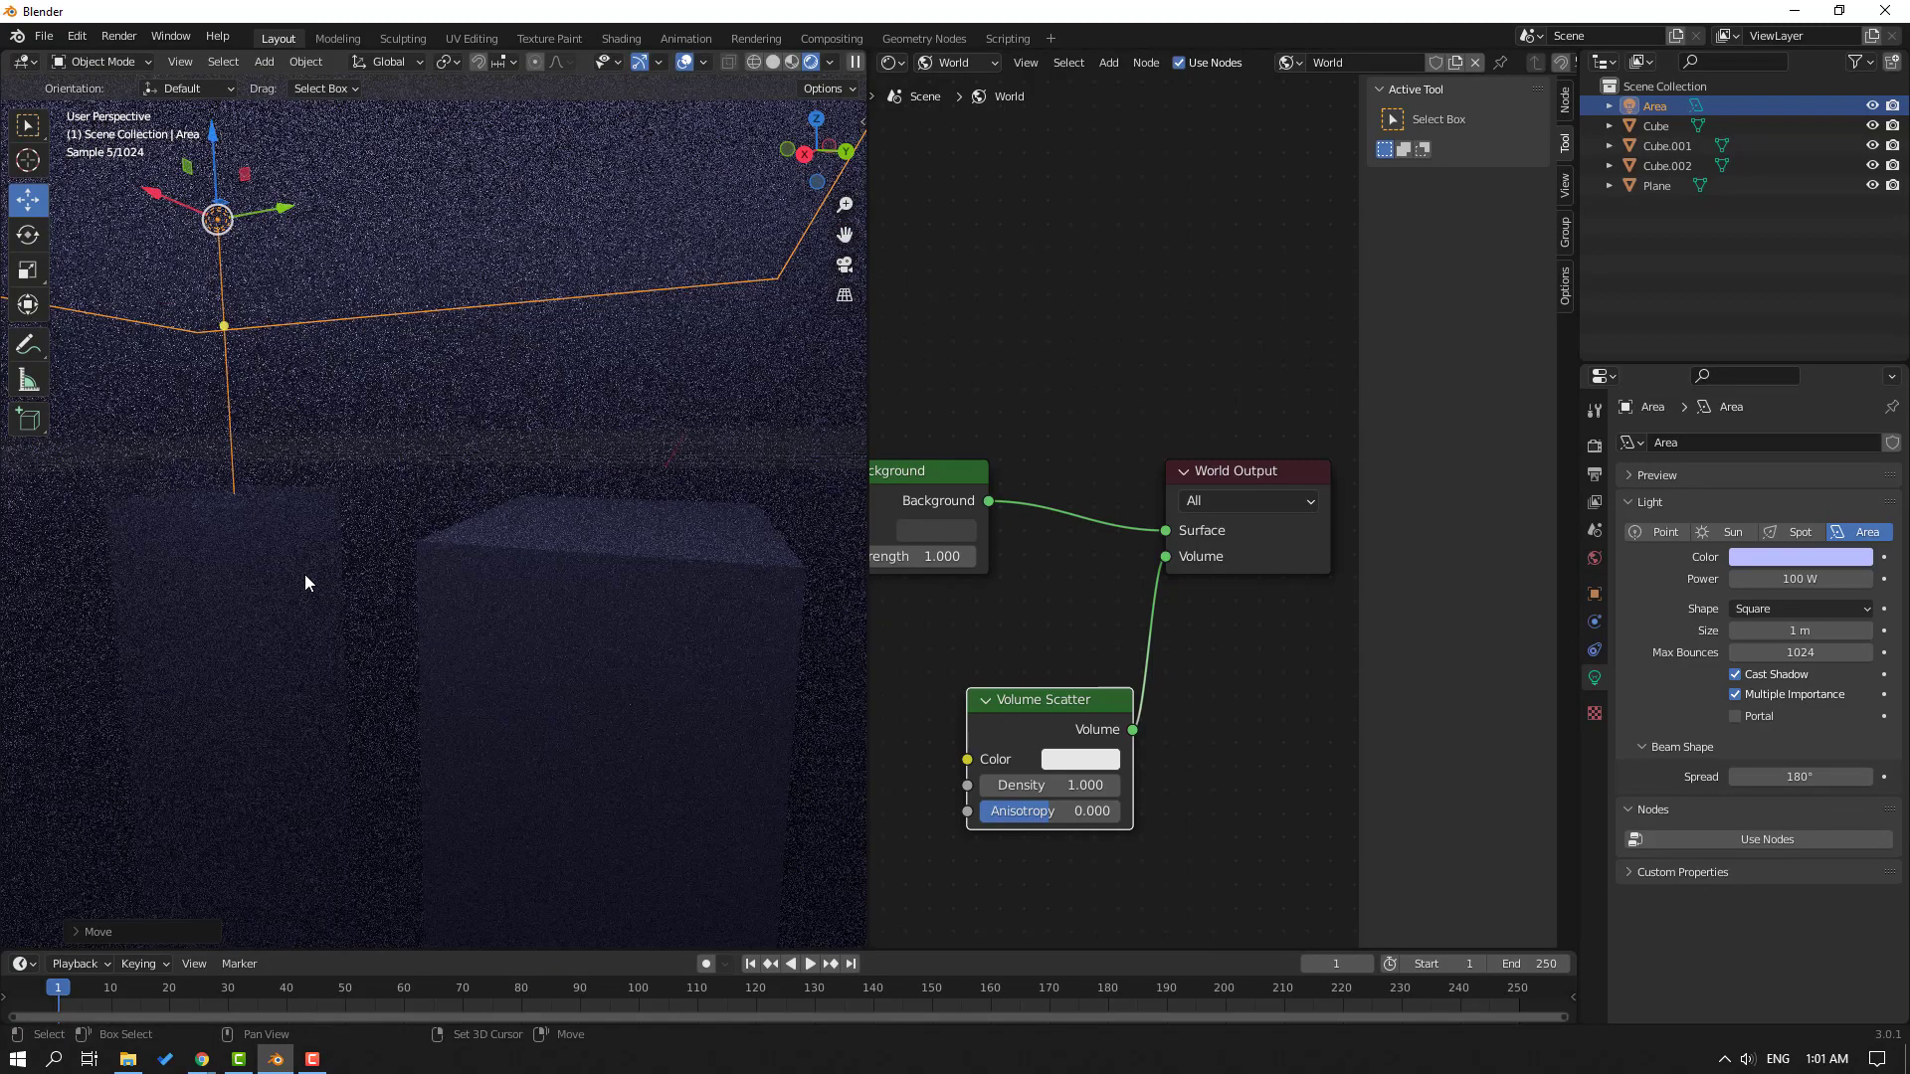
pyautogui.moveTo(305, 583); pyautogui.dragTo(526, 467, button='middle')
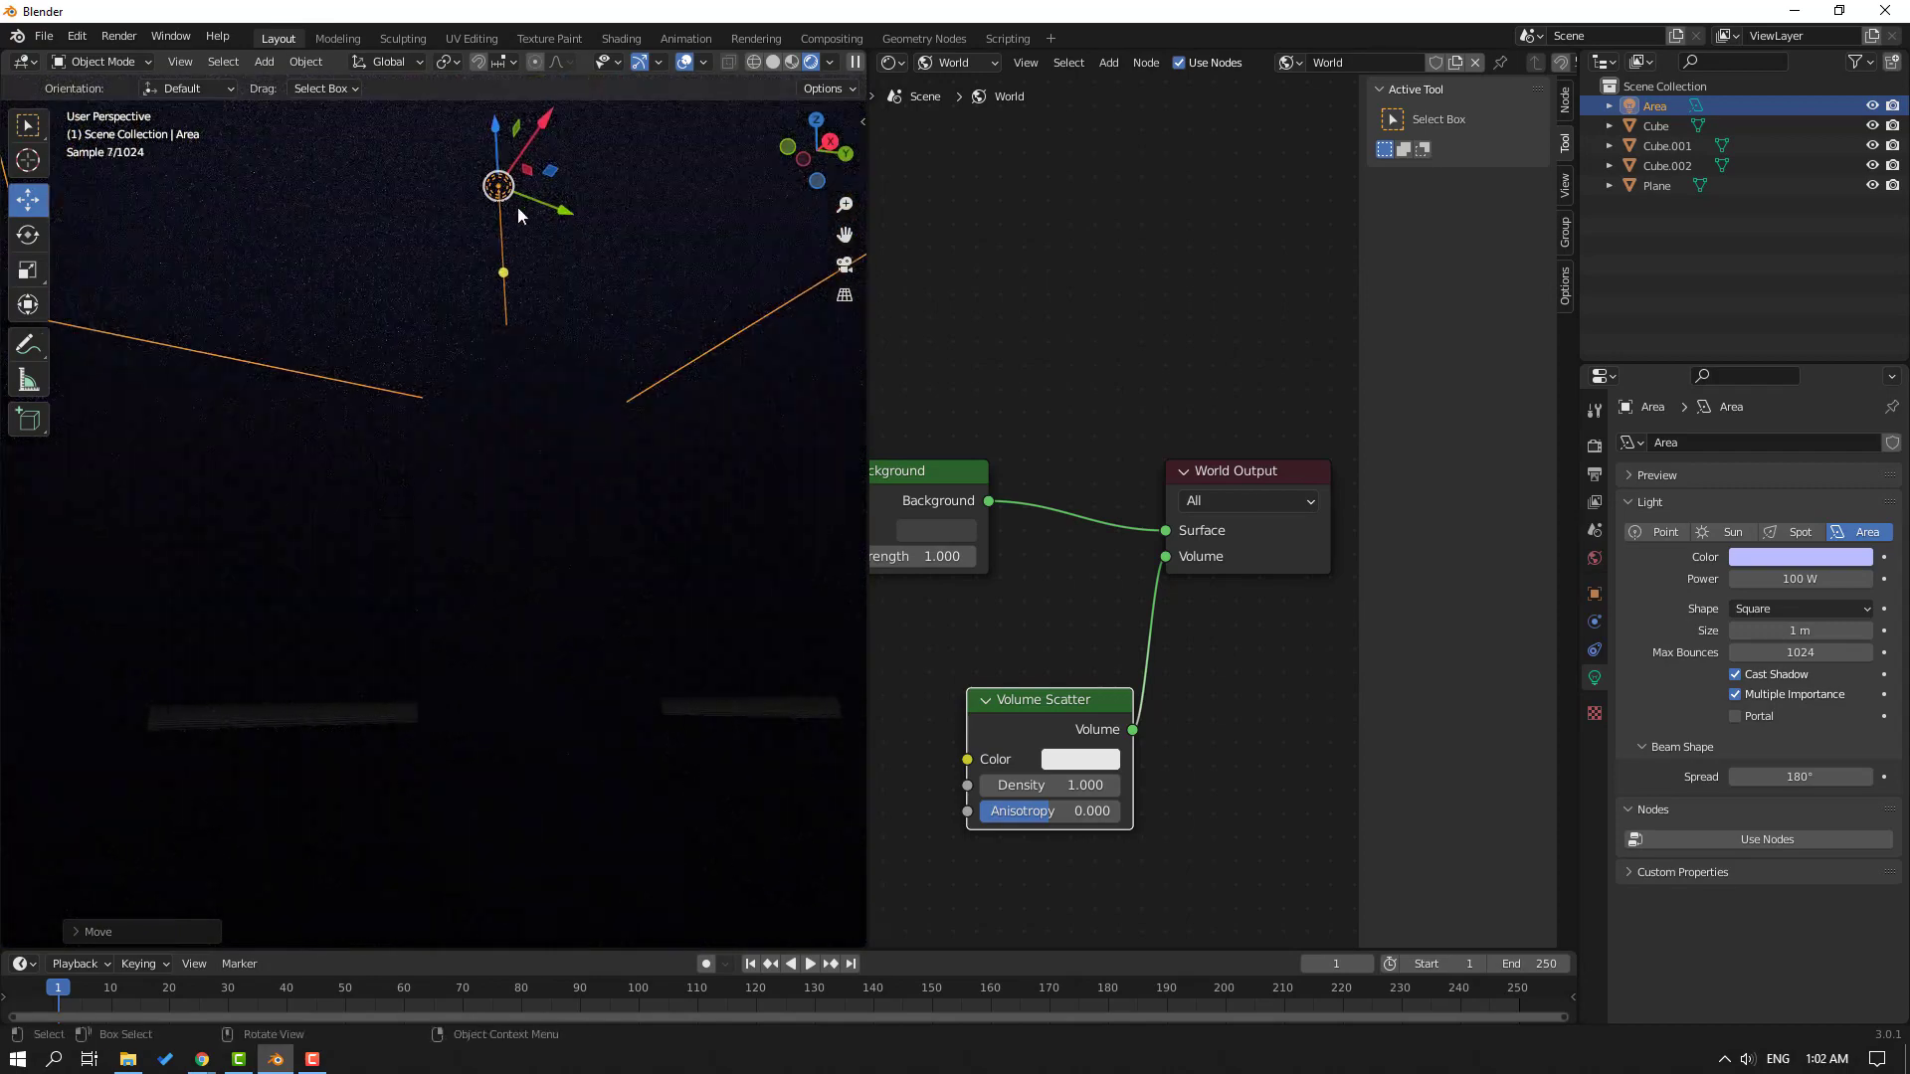
pyautogui.moveTo(497, 129); pyautogui.dragTo(487, 289)
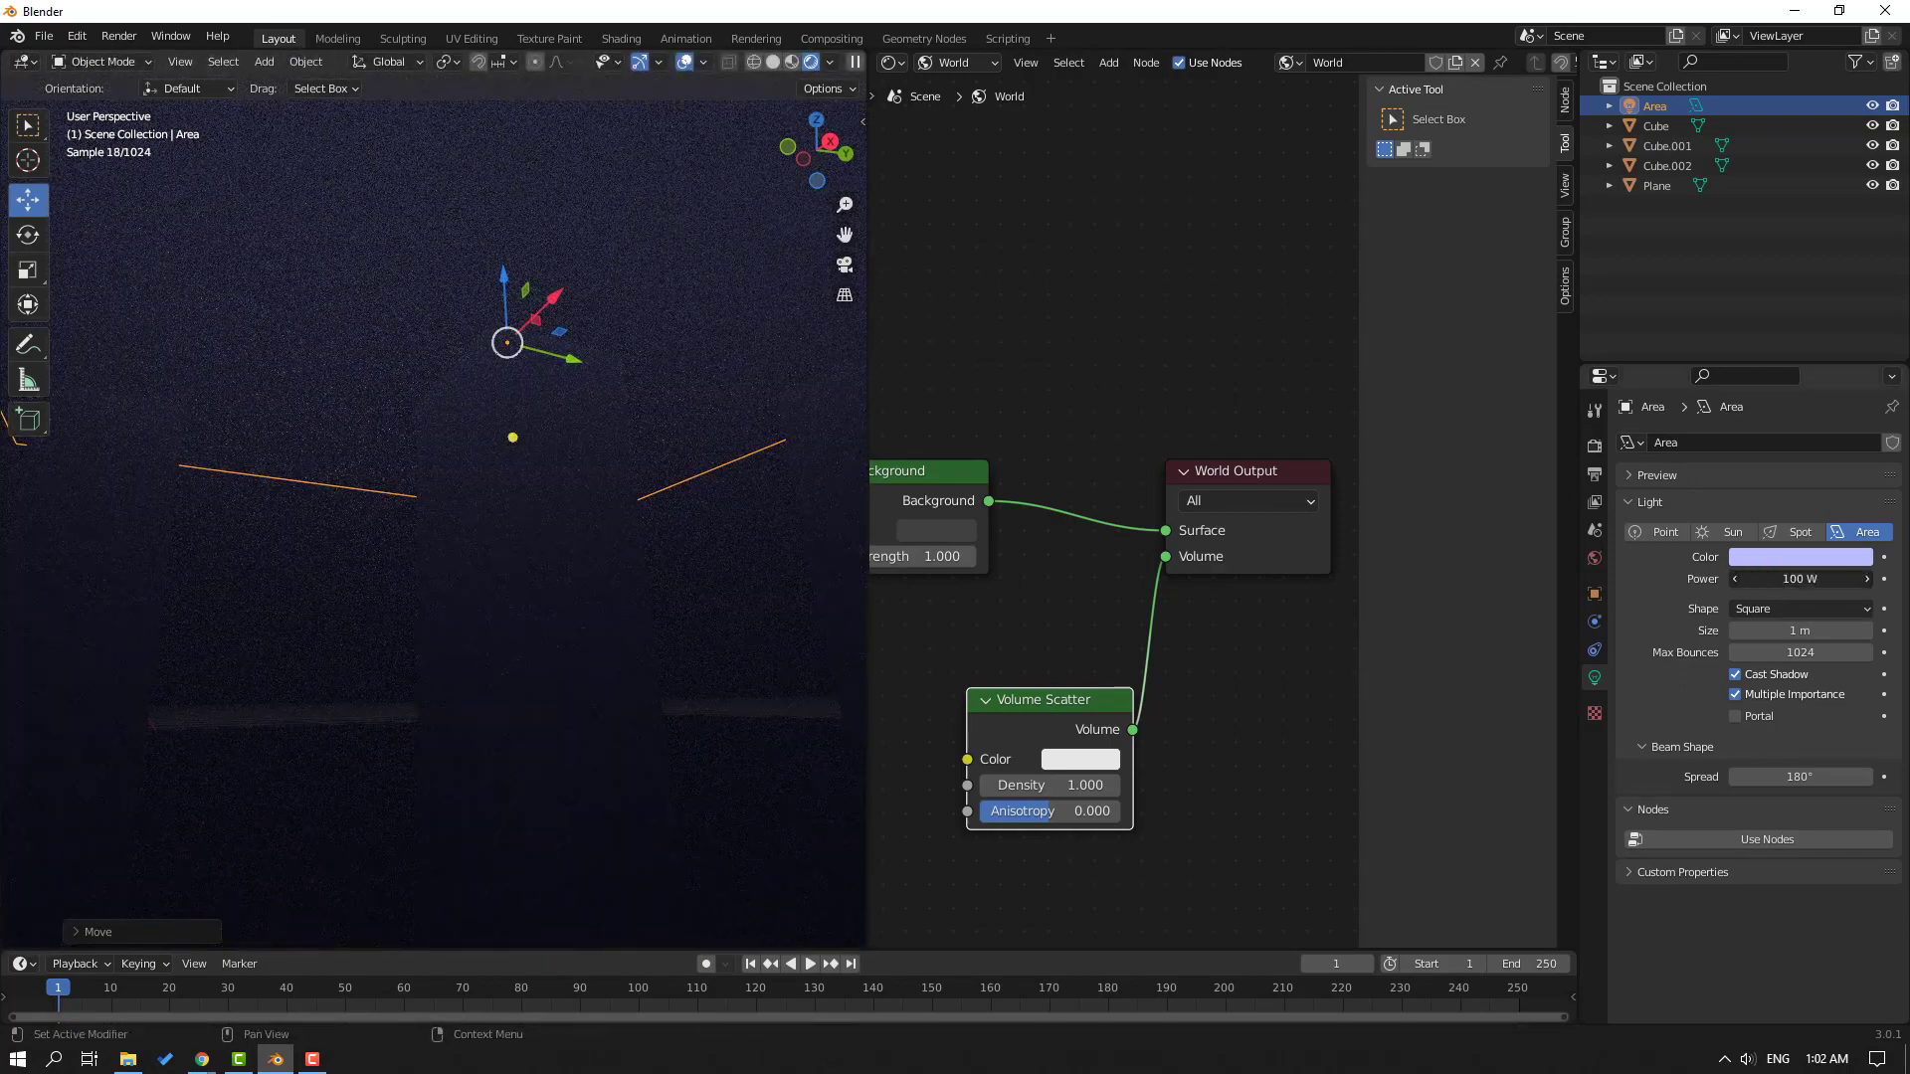
# Set the area light power to 150 W and make its colour a warm cream
pyautogui.click(1785, 587)
pyautogui.write('150')
pyautogui.press('Return')
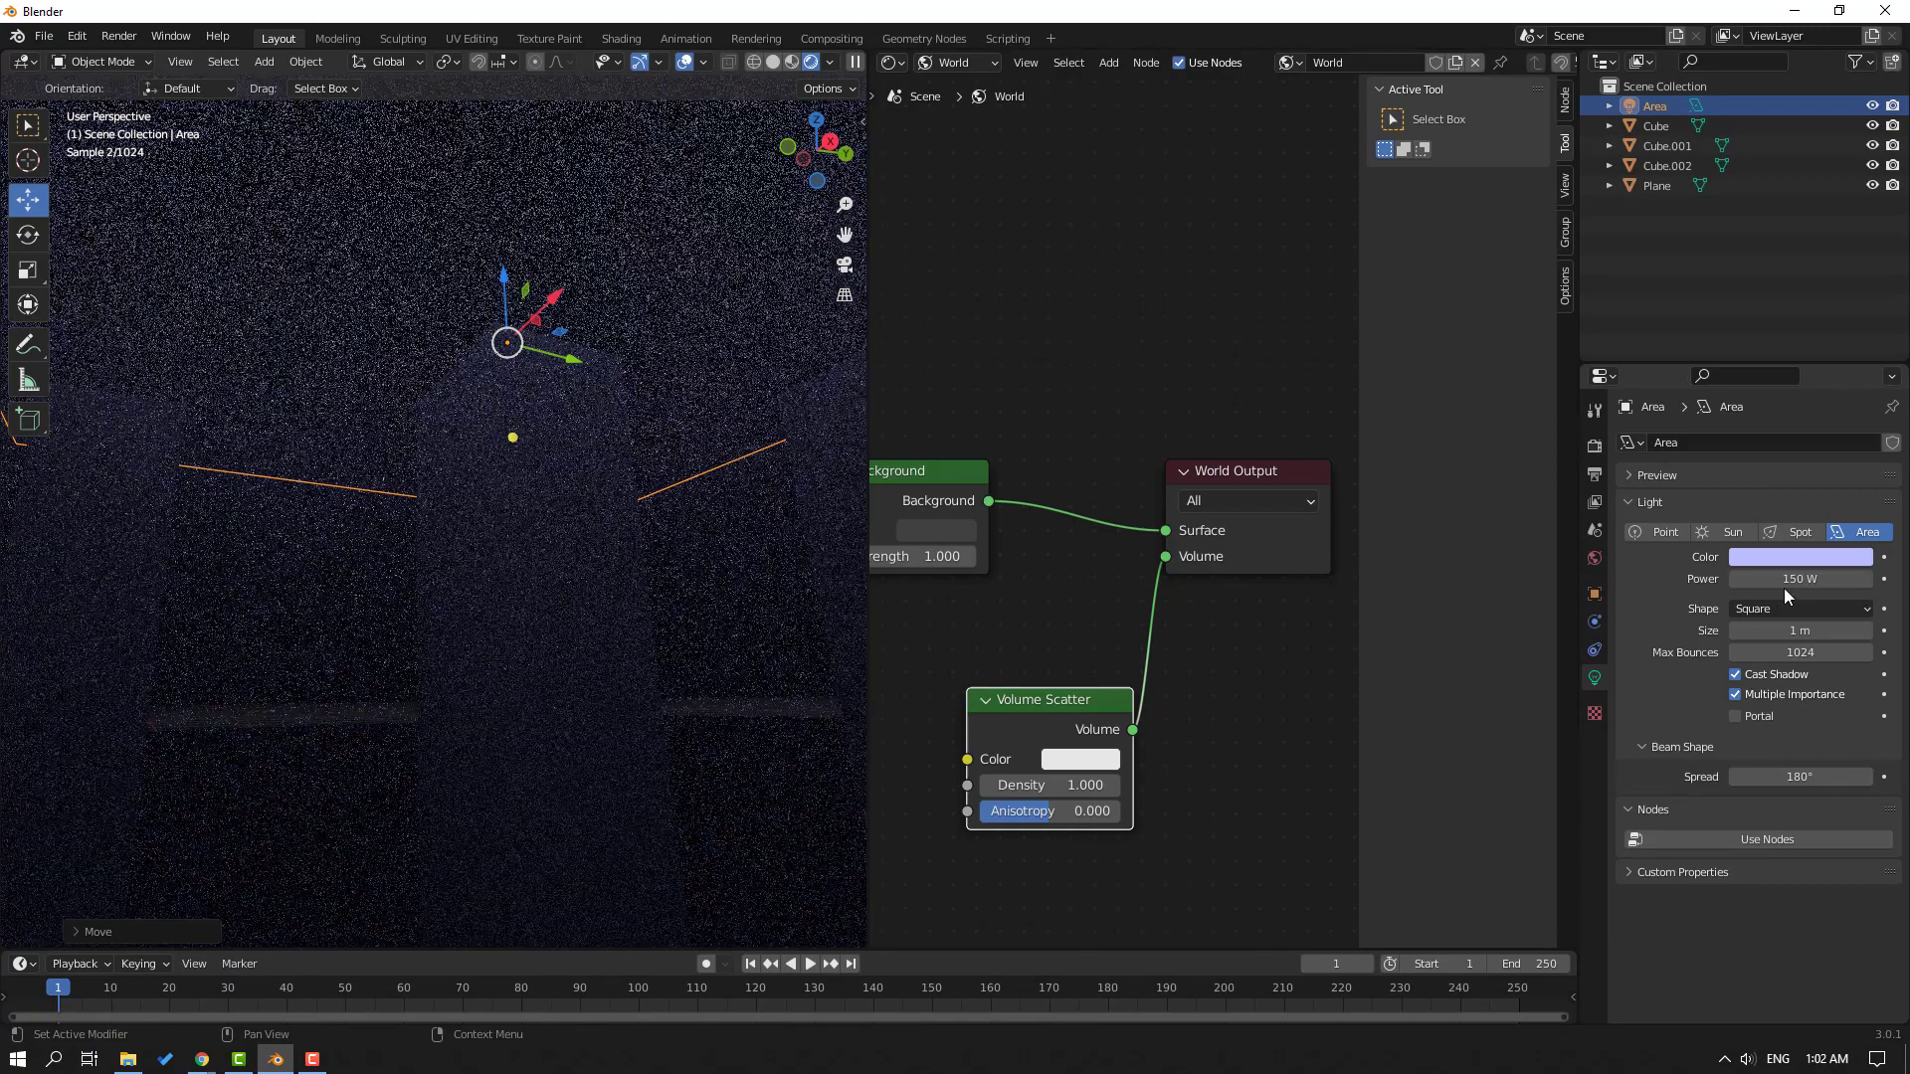
pyautogui.click(1799, 560)
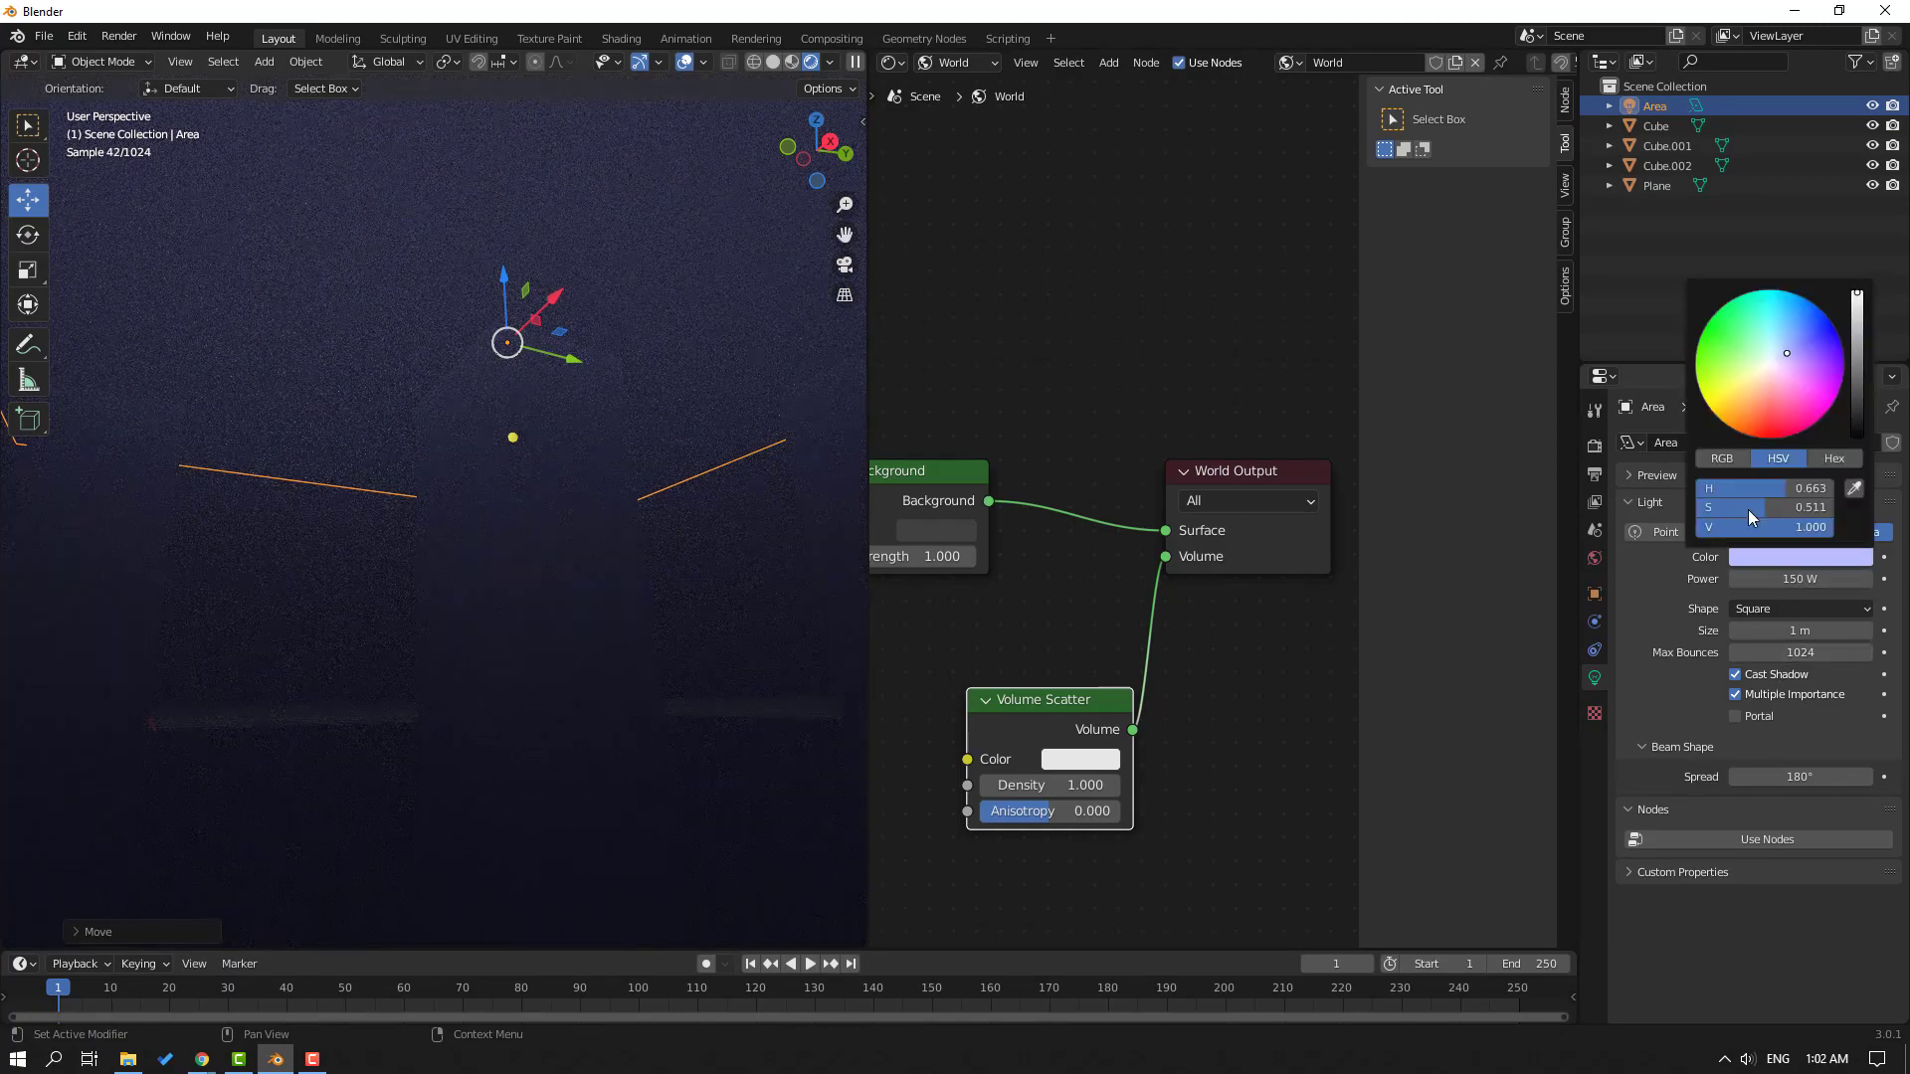
pyautogui.moveTo(1779, 364); pyautogui.dragTo(1767, 369)
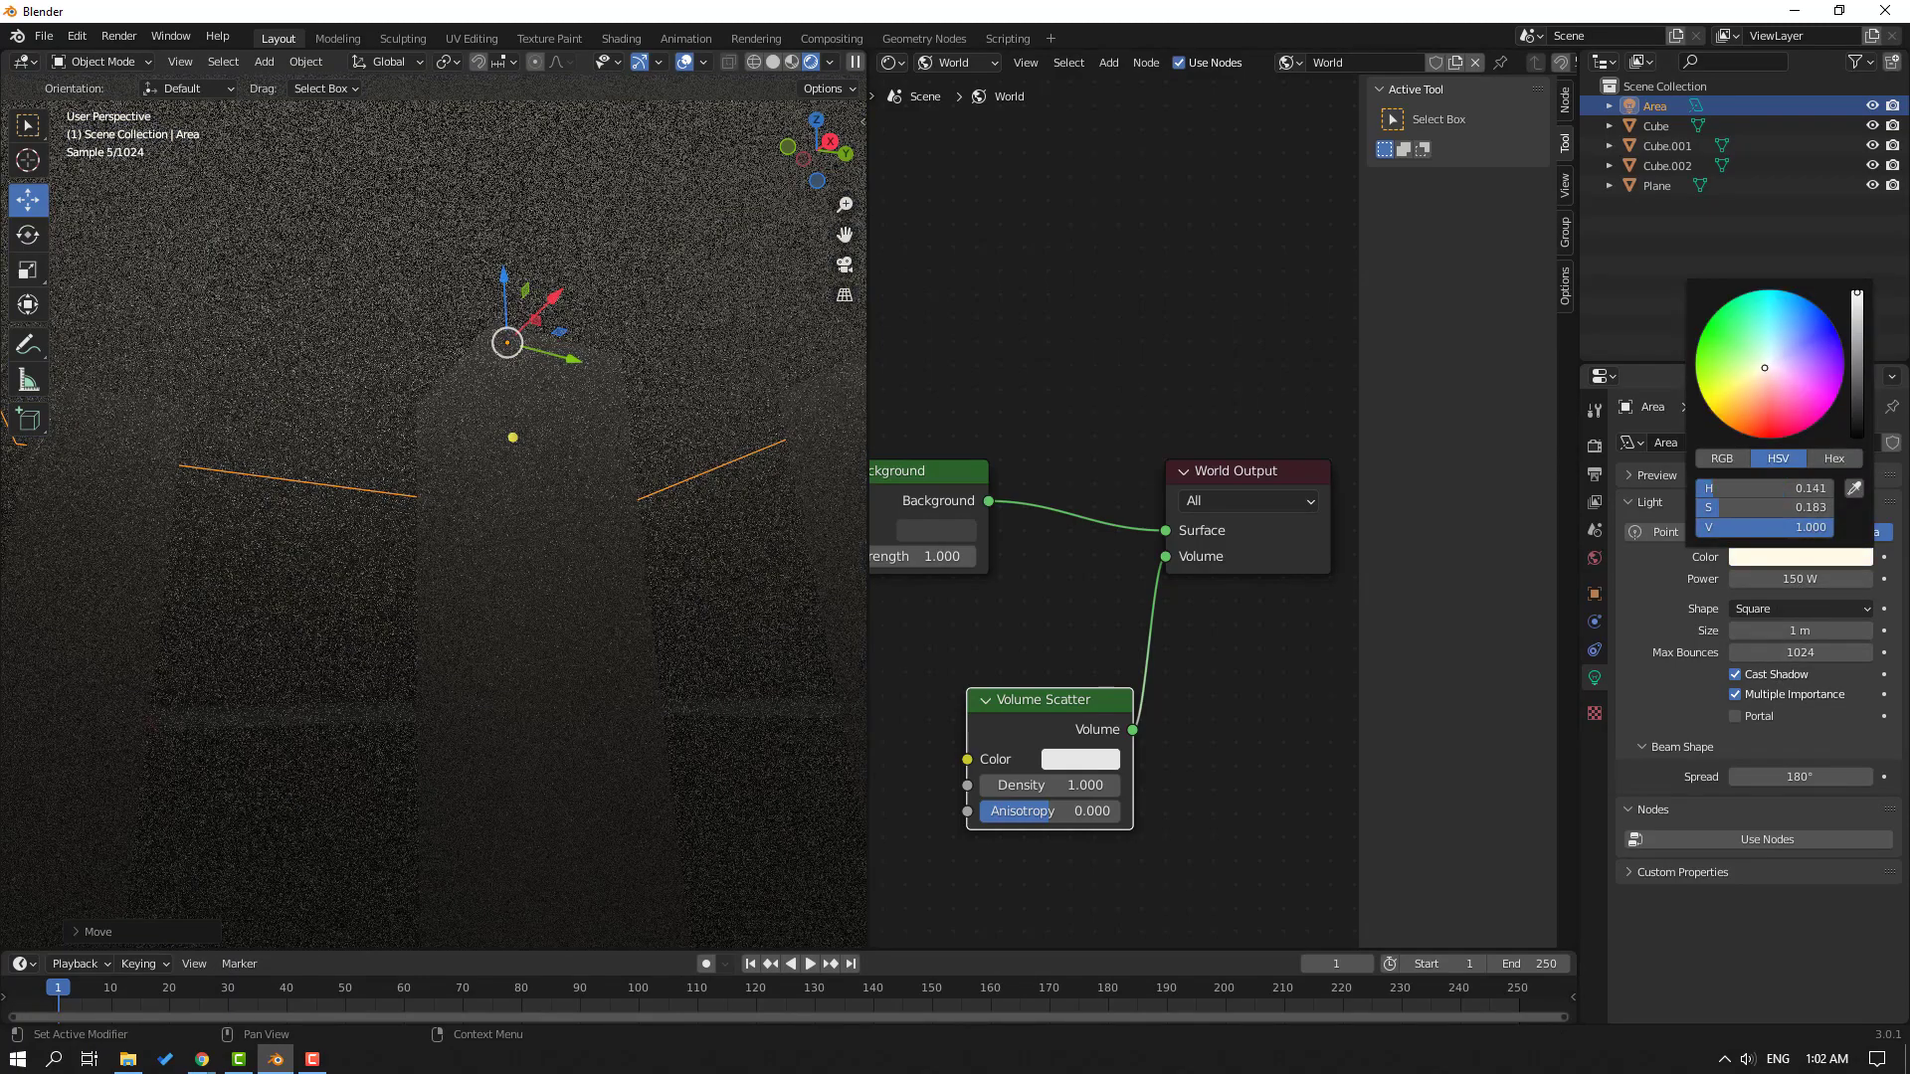
# Switch to Solid shading and move the left pillar Cube.002 0.3363 m toward the middle
pyautogui.click(786, 229)
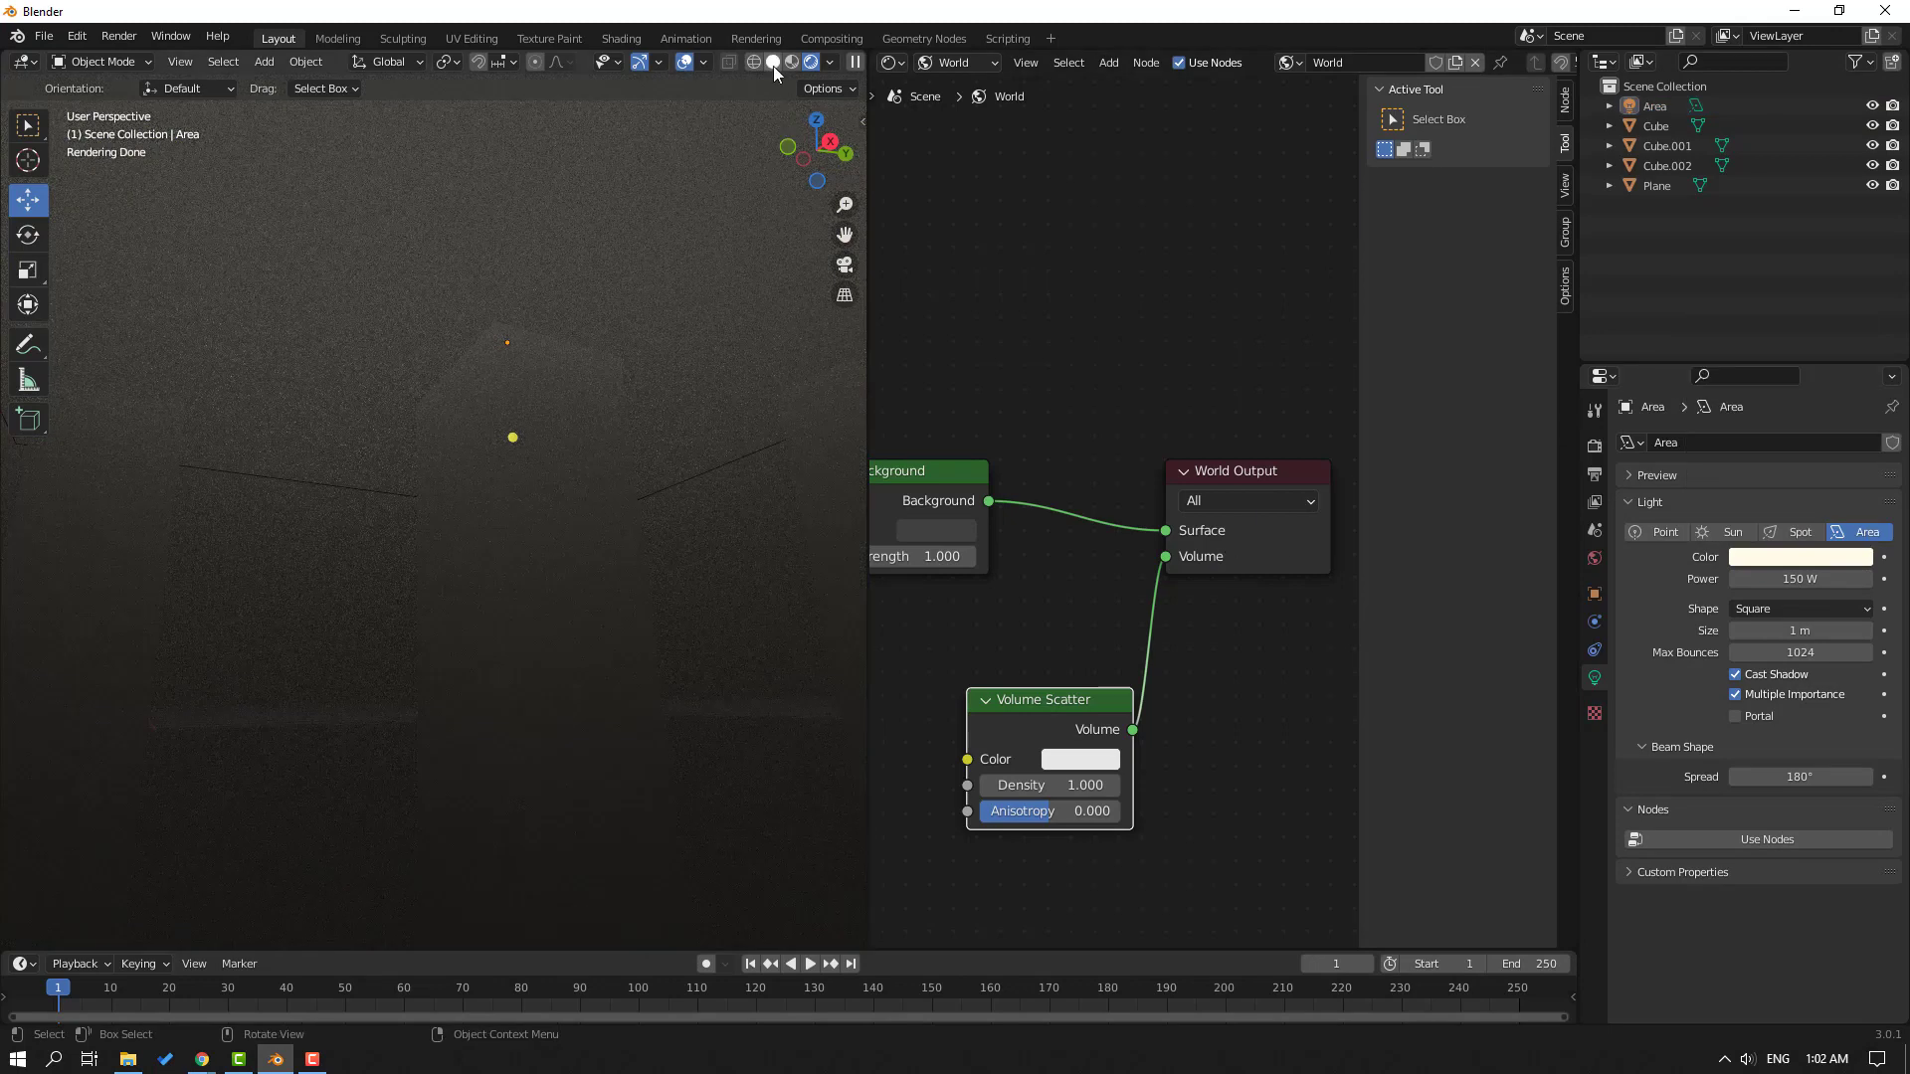
pyautogui.click(773, 64)
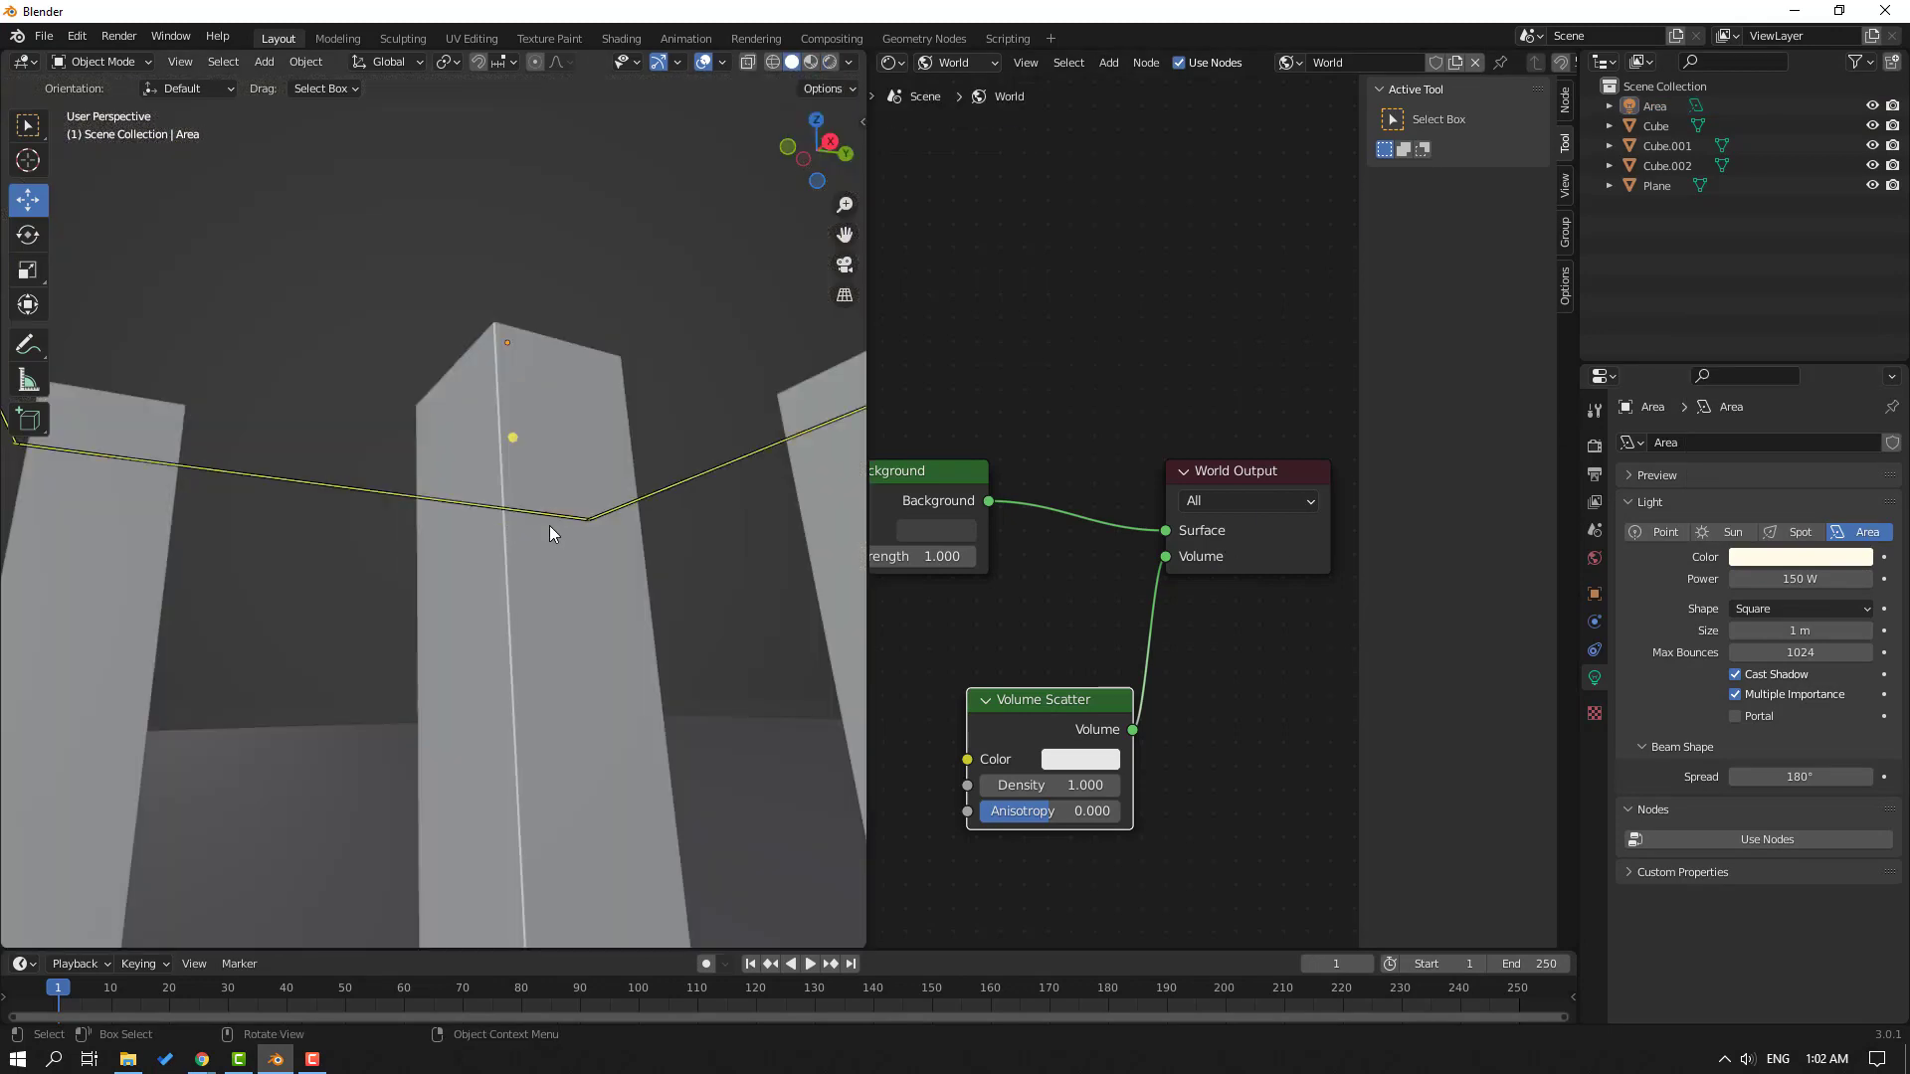
pyautogui.scroll(-4, 549, 525)
pyautogui.moveTo(474, 543); pyautogui.dragTo(414, 588, button='middle')
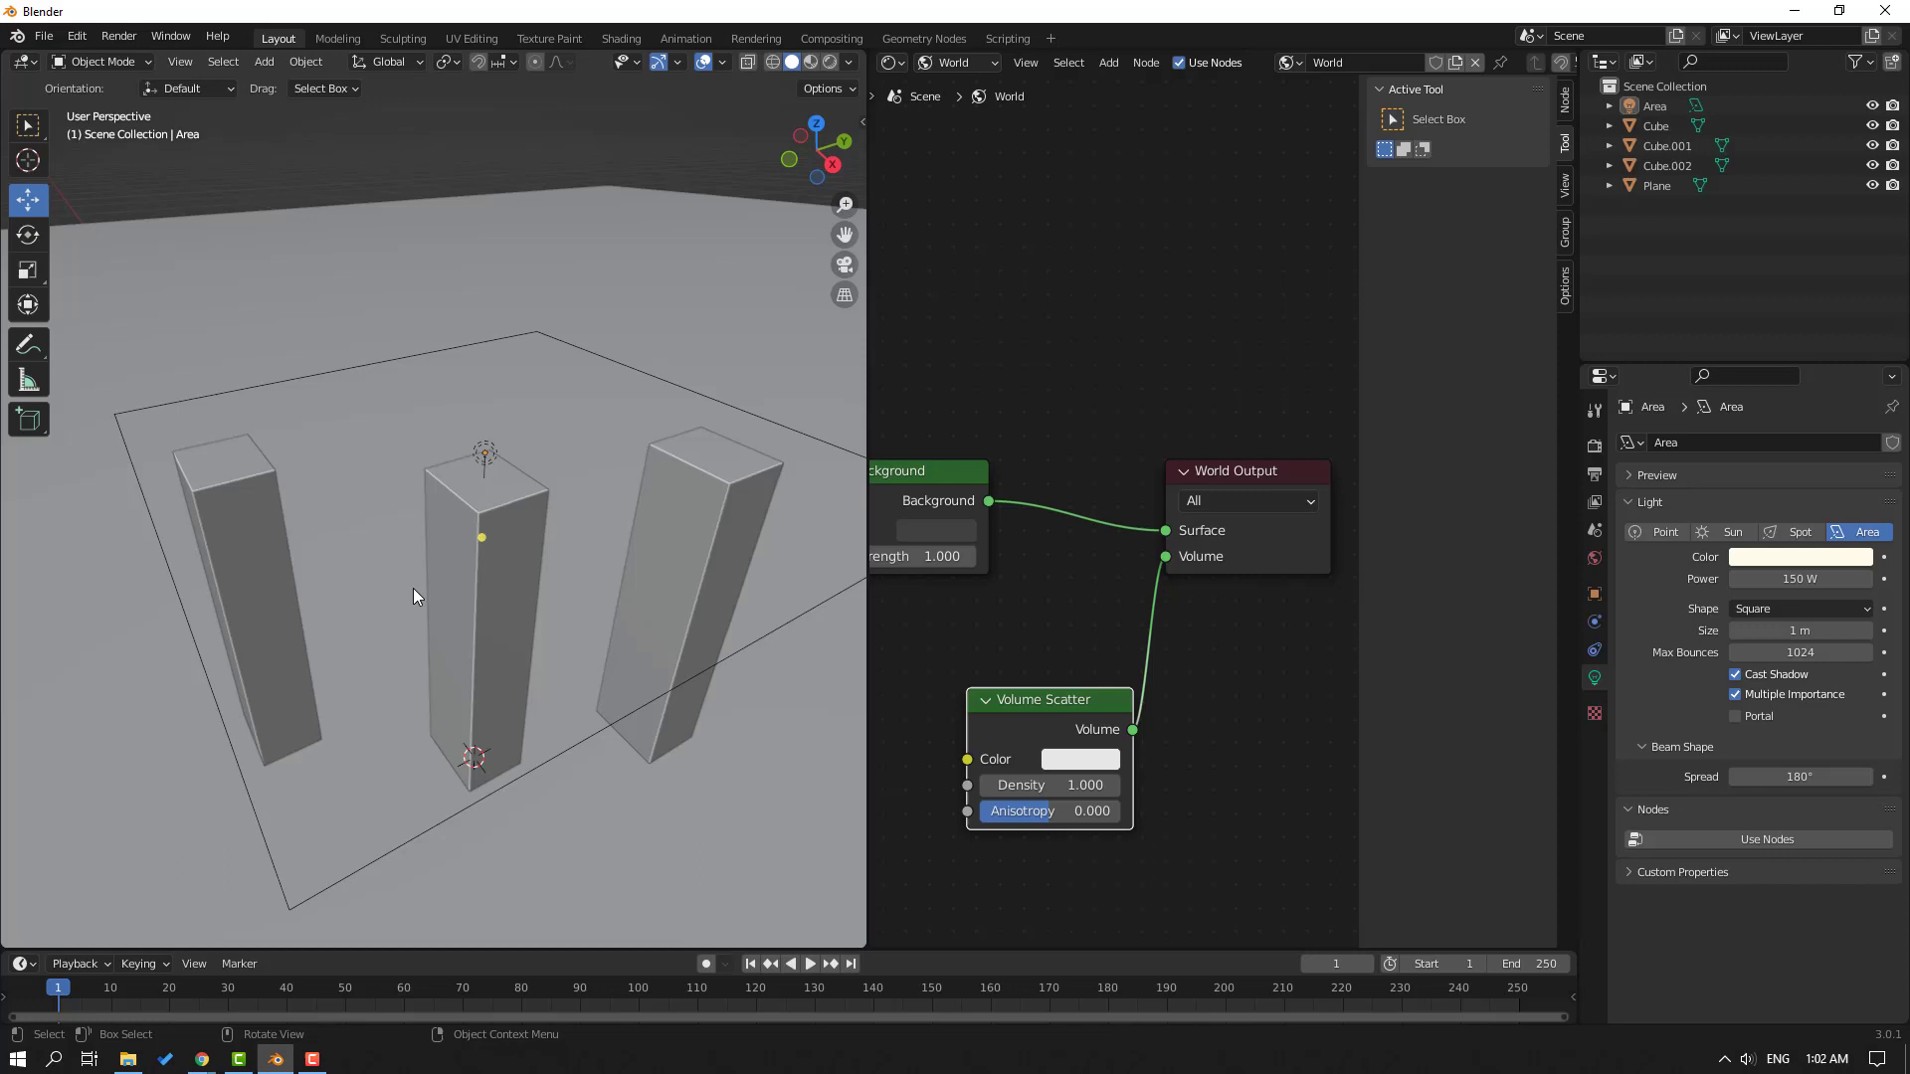
pyautogui.click(291, 583)
pyautogui.moveTo(305, 593); pyautogui.dragTo(450, 598)
# Move the right pillar Cube.001 inward along Y, then adjust it along X (1.035 m total)
pyautogui.click(668, 595)
pyautogui.press('g')
pyautogui.press('y')
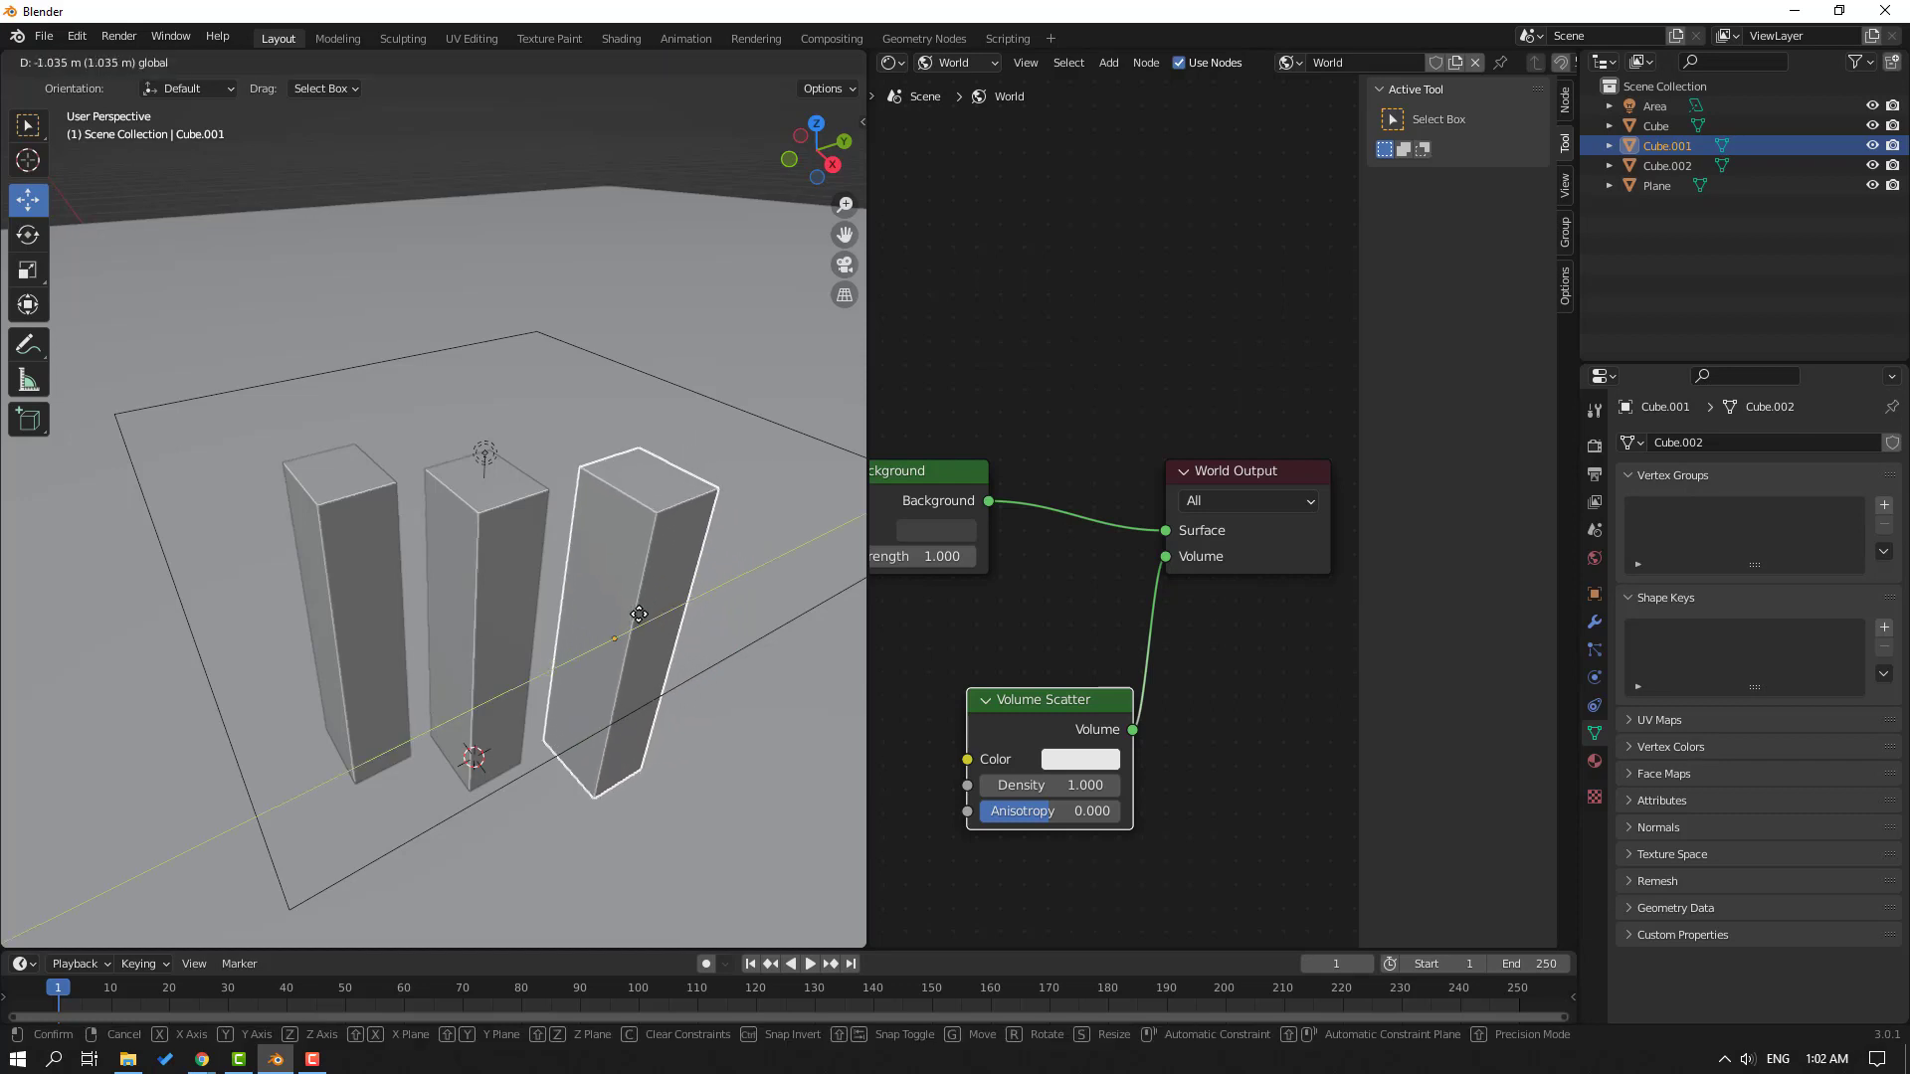
pyautogui.click(642, 614)
pyautogui.scroll(4, 489, 648)
pyautogui.moveTo(490, 647); pyautogui.dragTo(740, 659, button='middle')
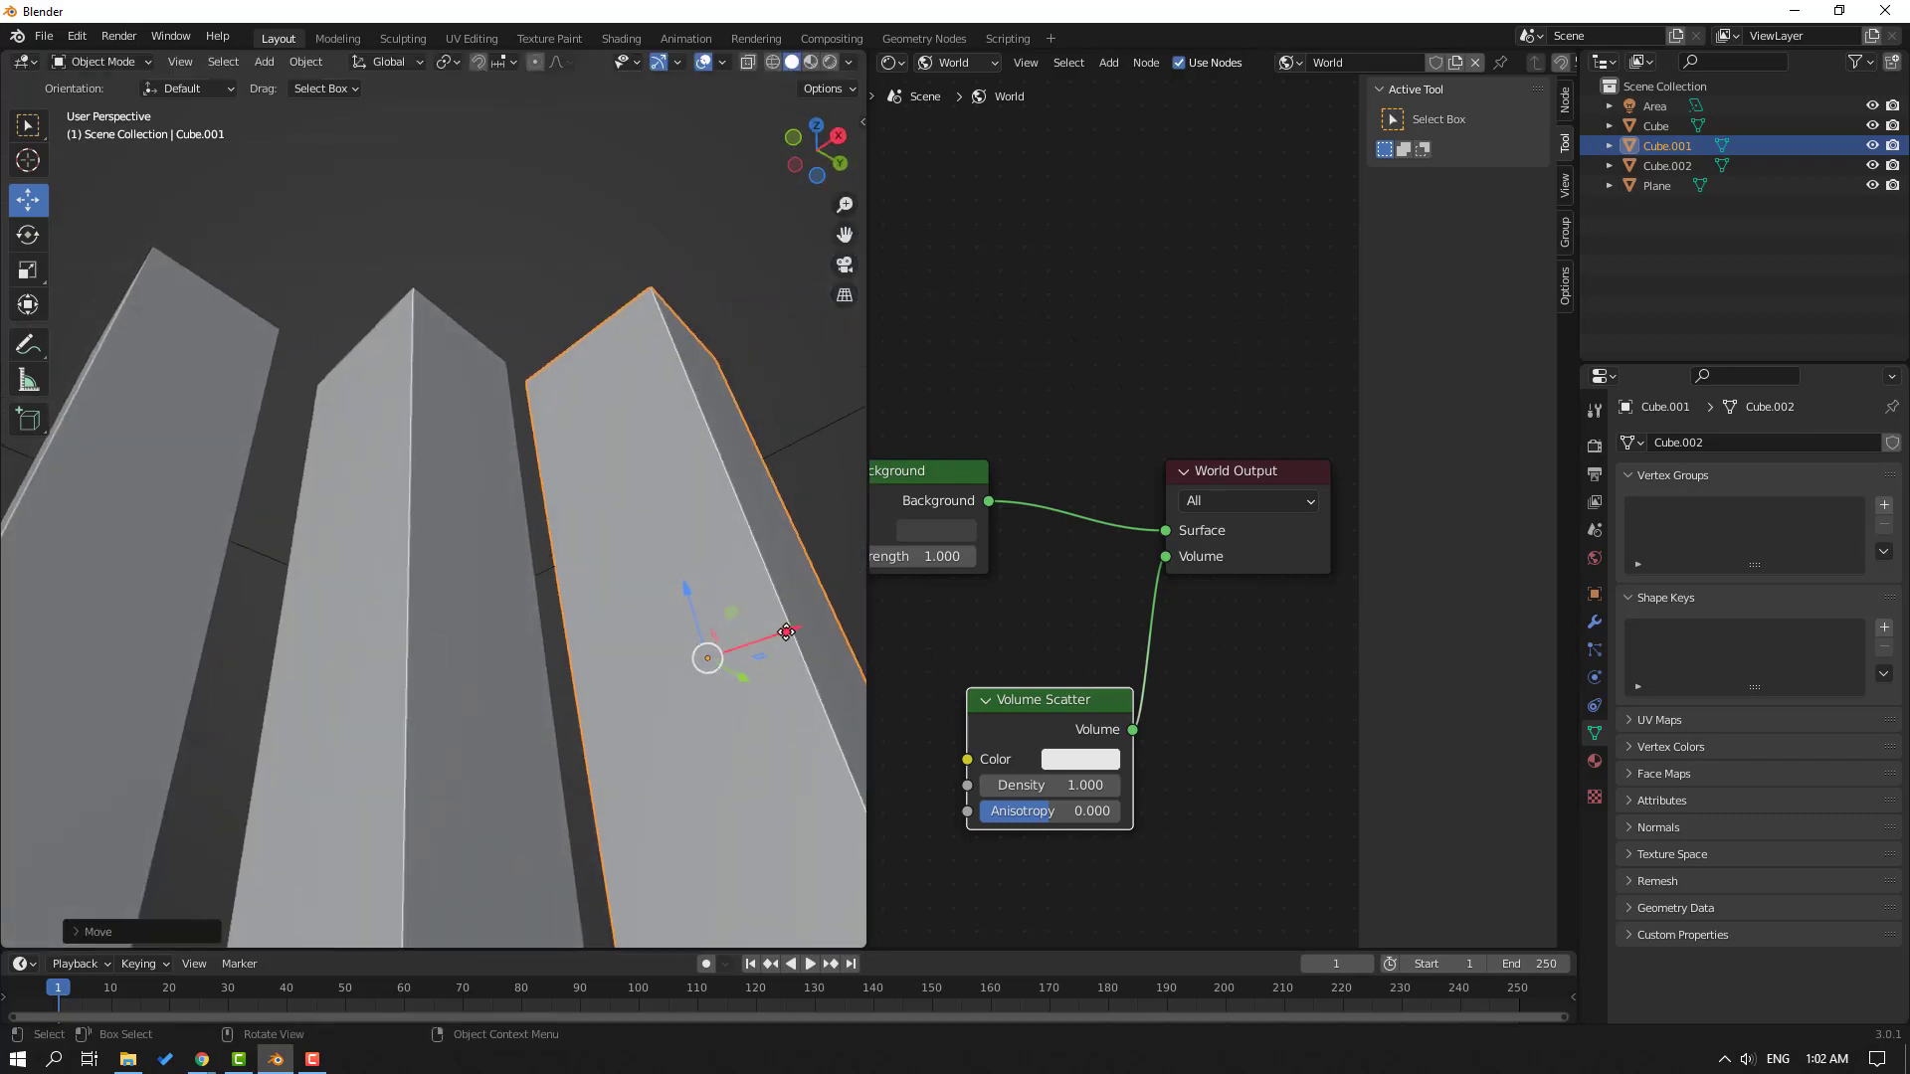
pyautogui.moveTo(786, 633); pyautogui.dragTo(885, 597)
pyautogui.keyDown('shift'); pyautogui.moveTo(183, 587); pyautogui.dragTo(245, 568, button='middle'); pyautogui.keyUp('shift')
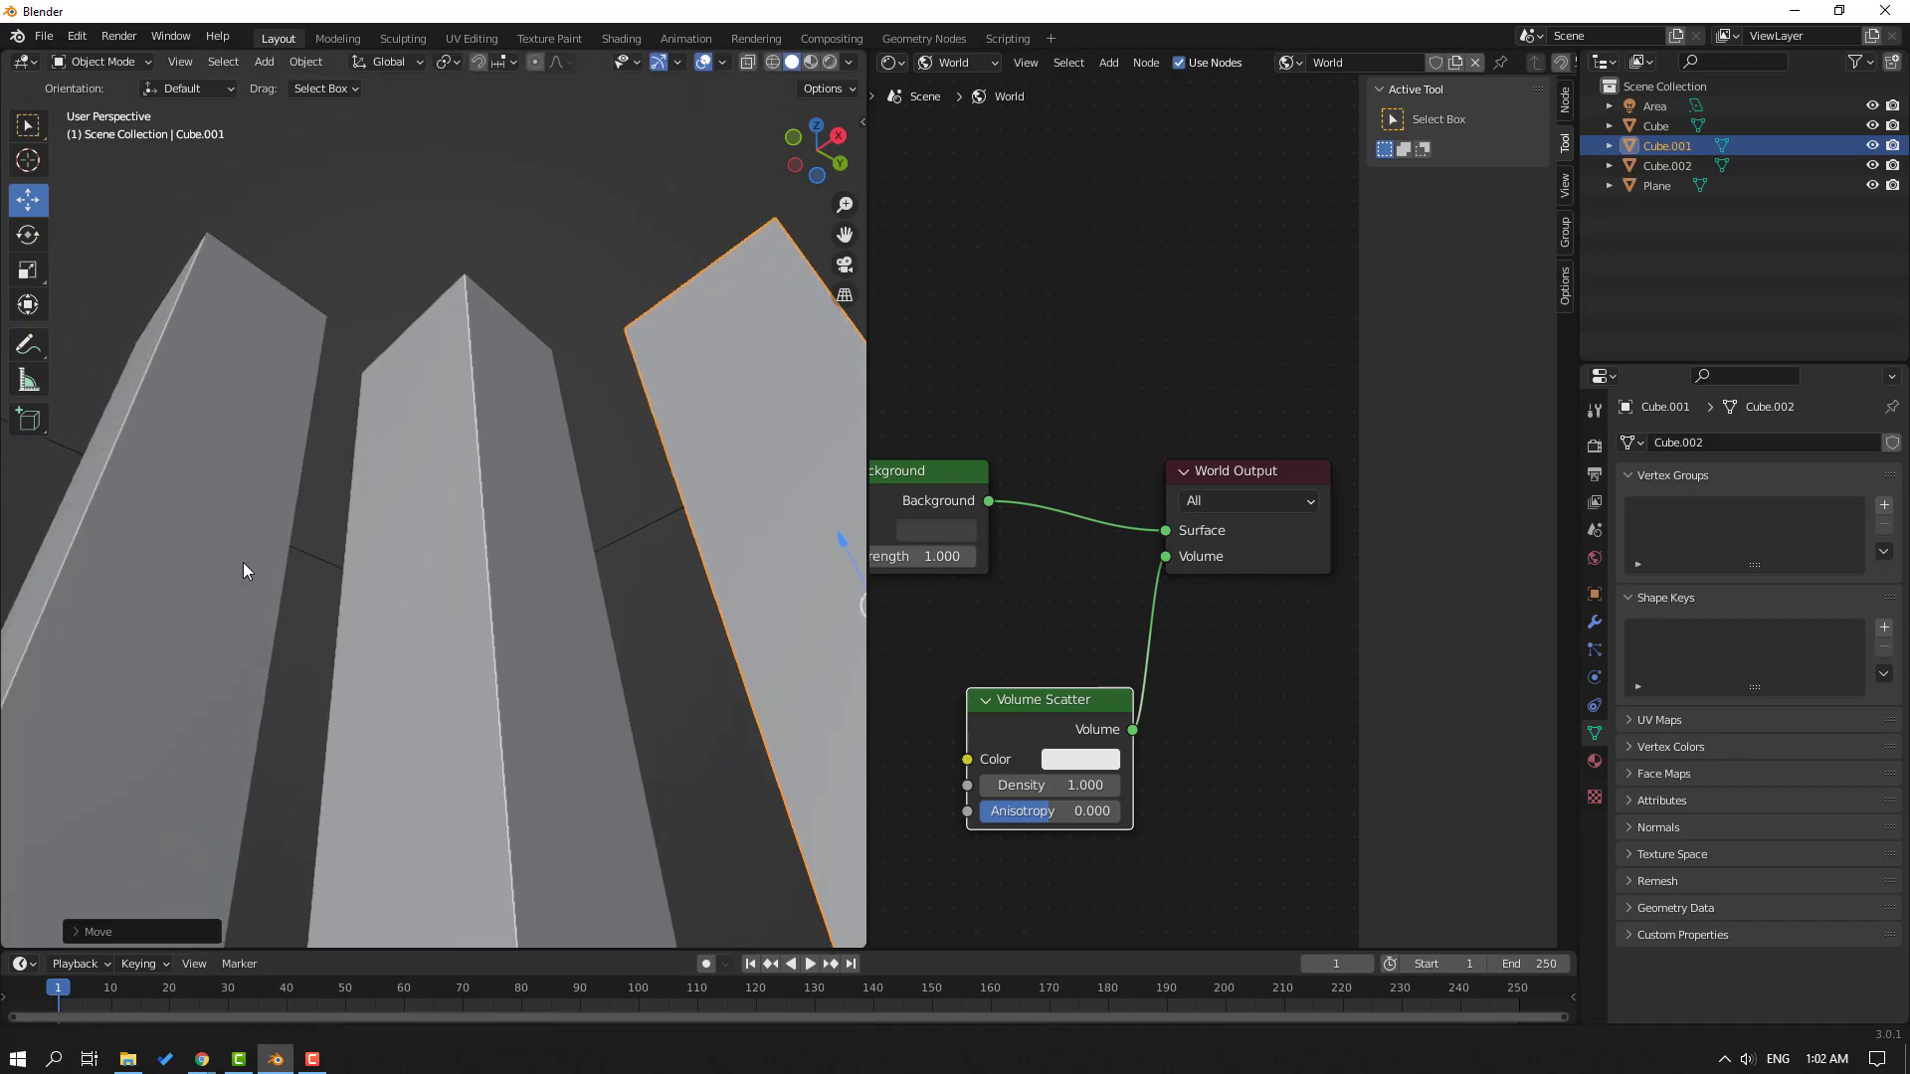
# Switch the viewport to Rendered shading and set the area light power to 300 W
pyautogui.click(830, 64)
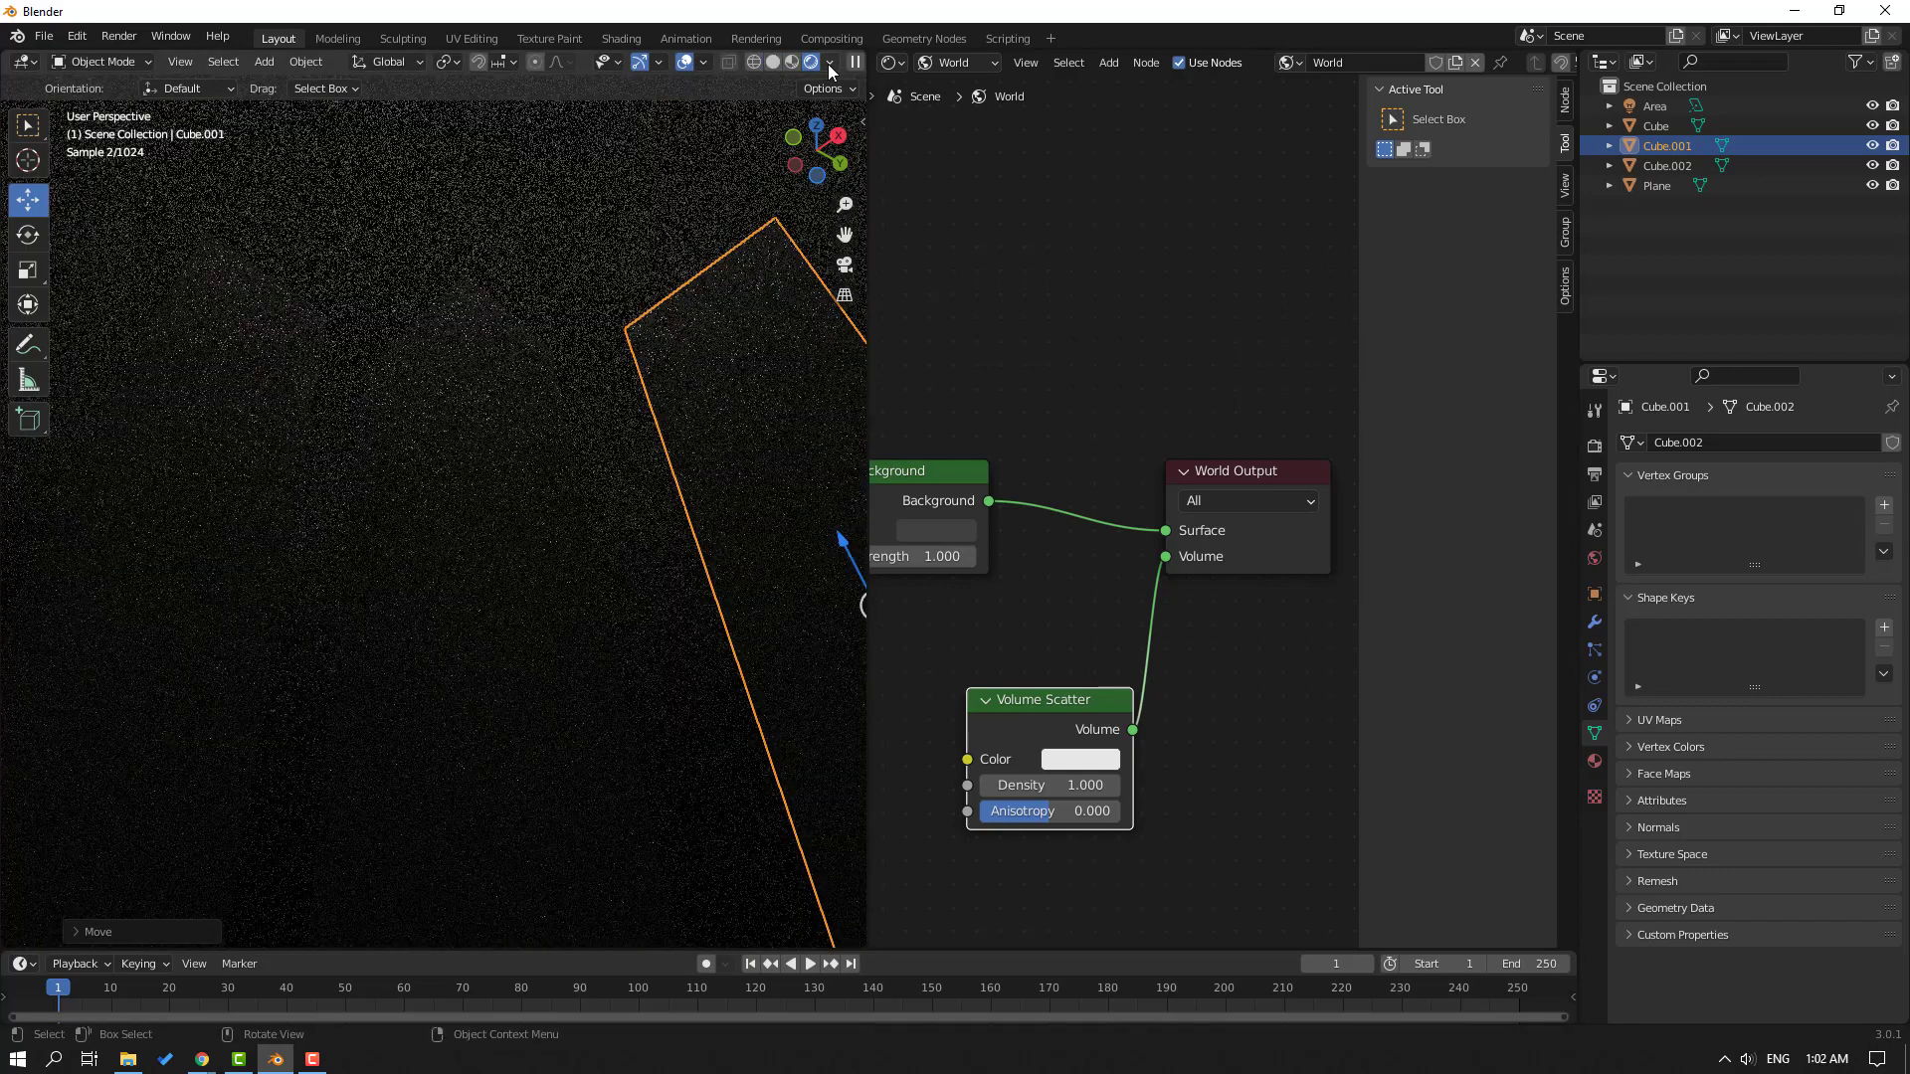
pyautogui.click(627, 268)
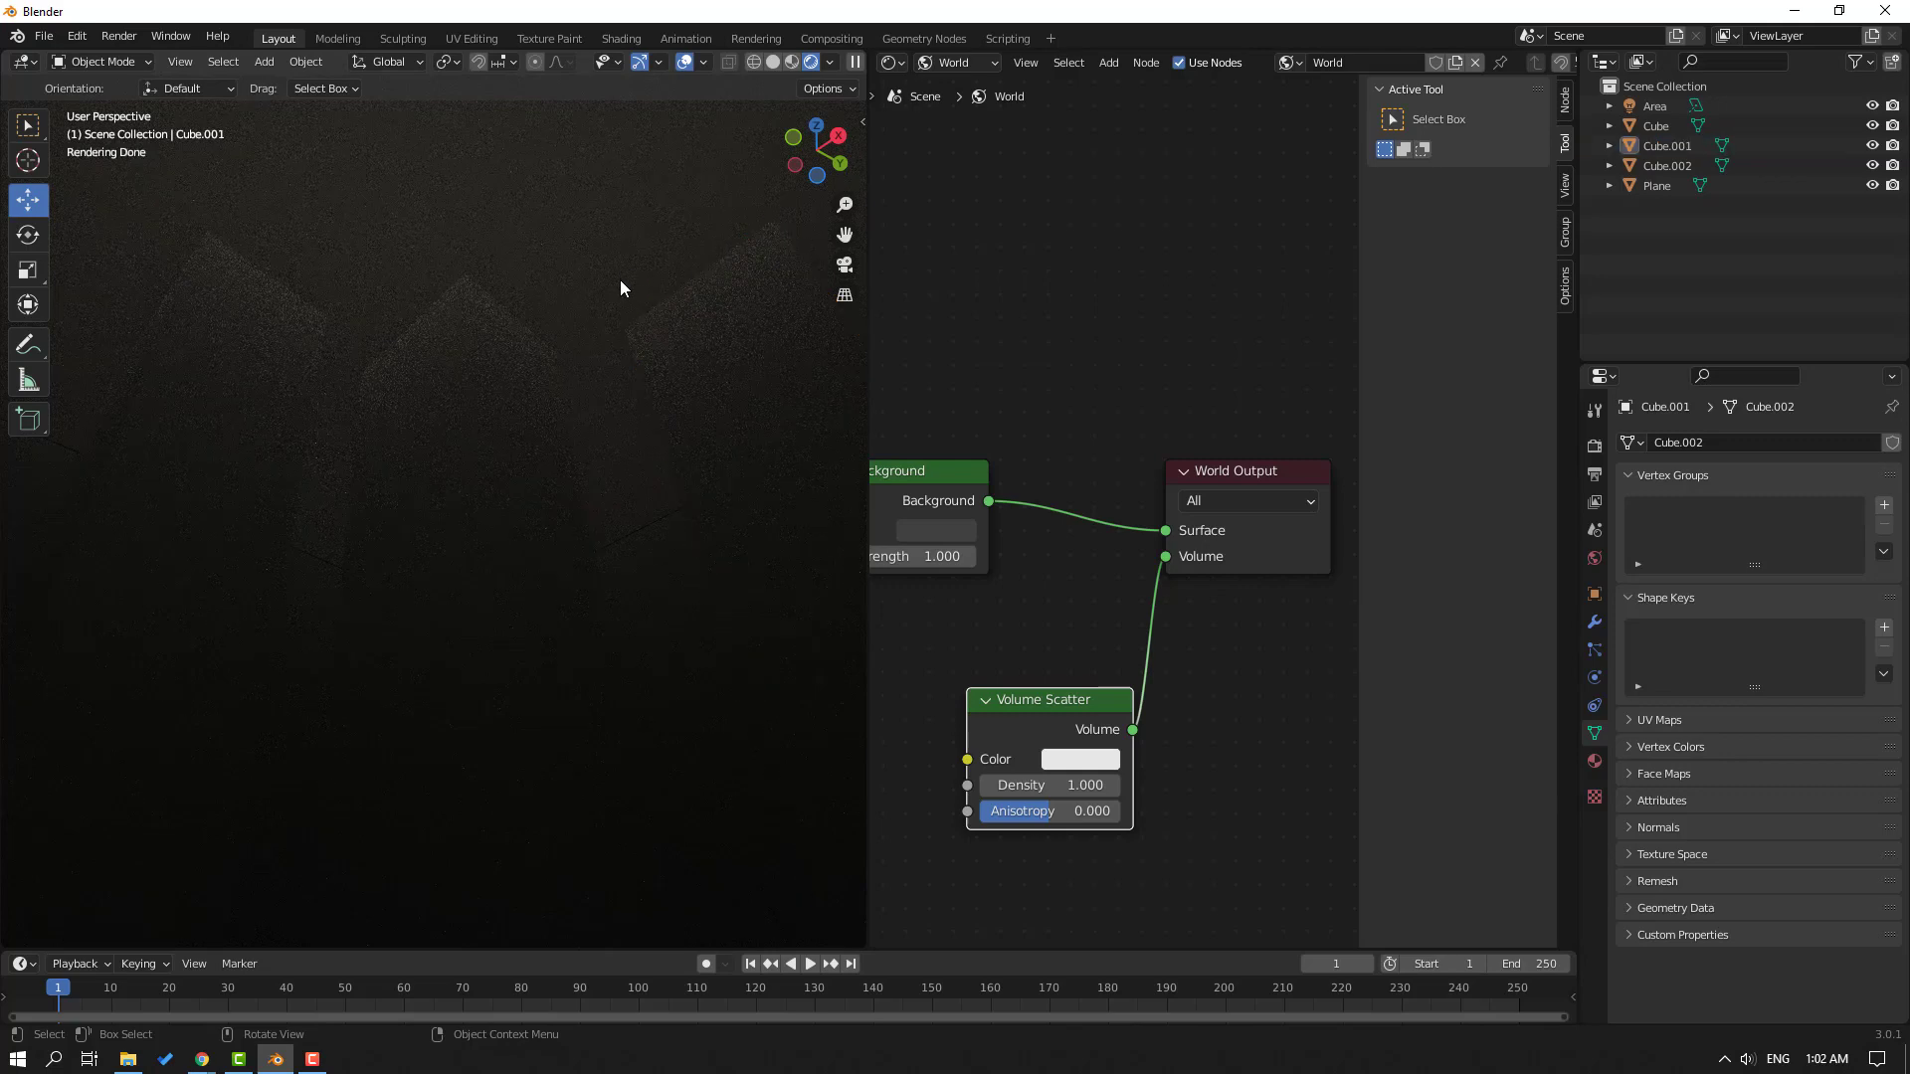
pyautogui.click(1654, 106)
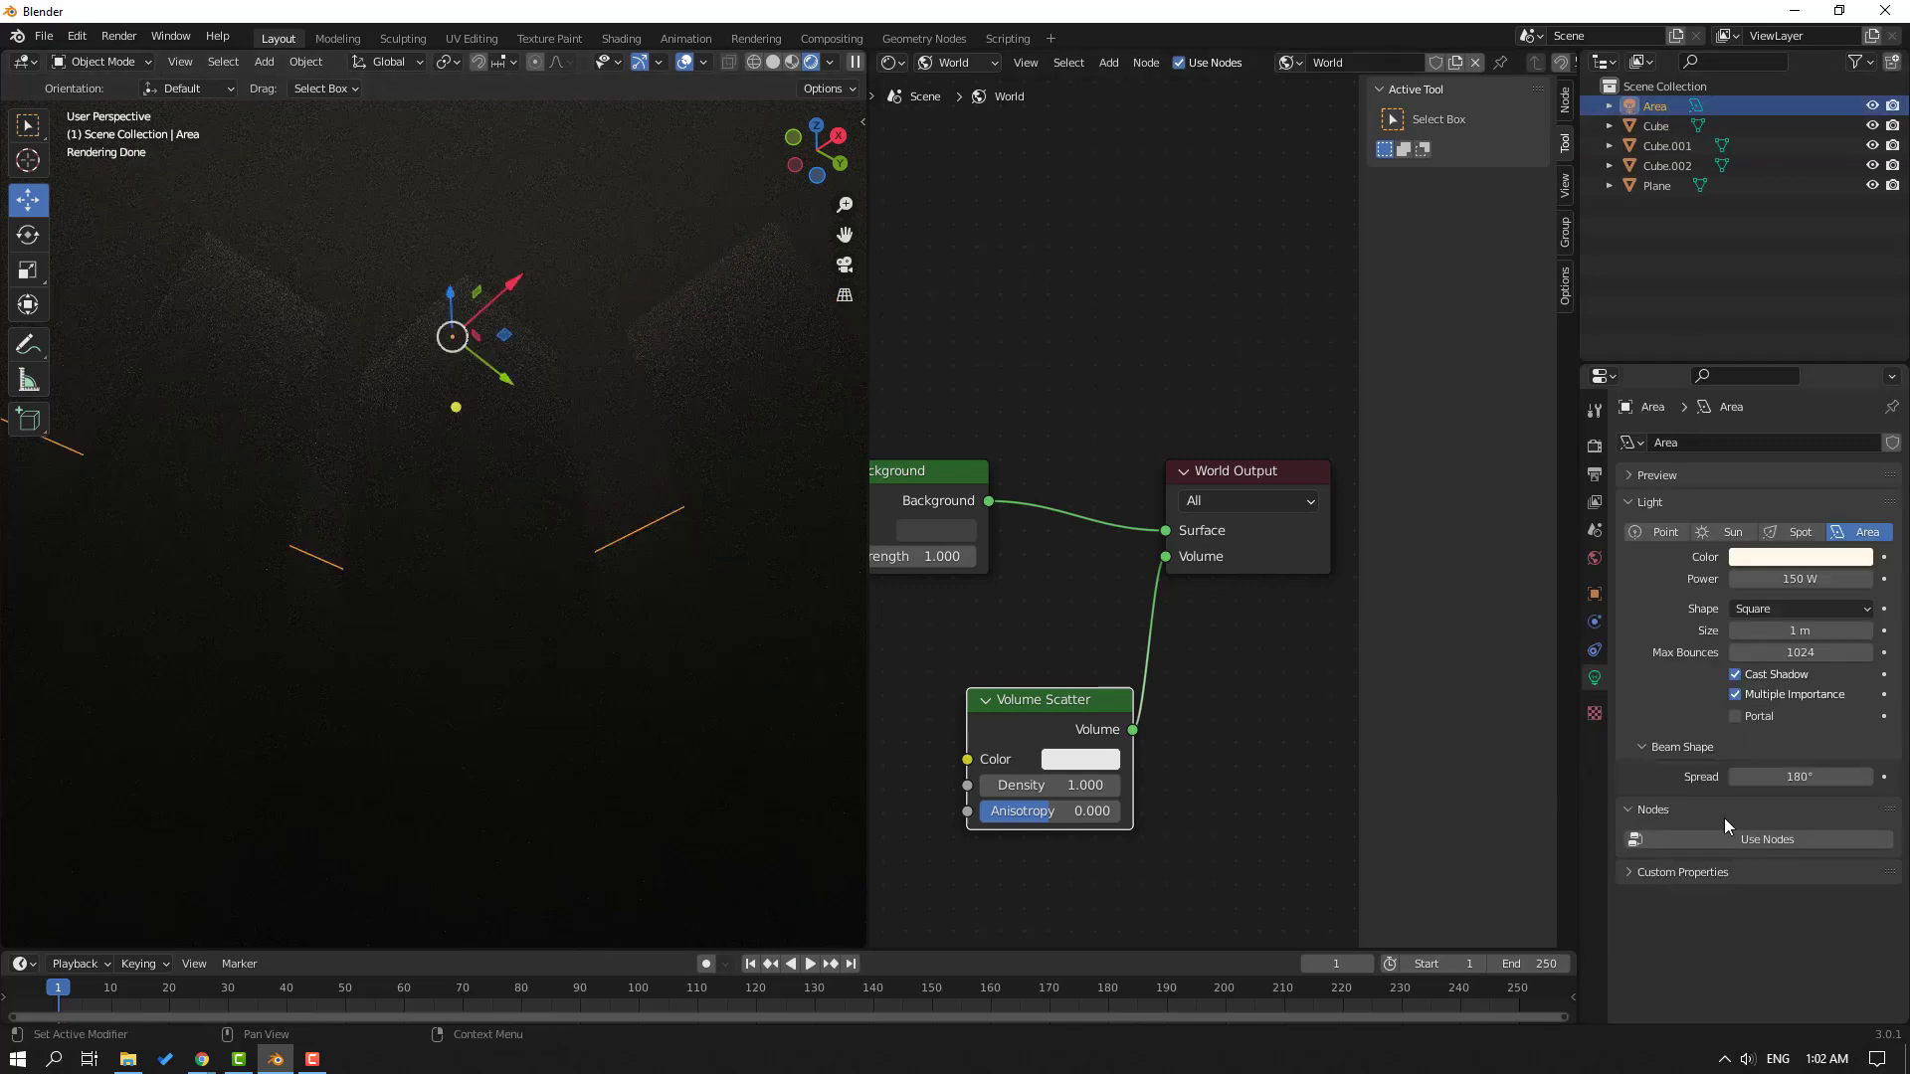
pyautogui.click(1790, 579)
pyautogui.write('30')
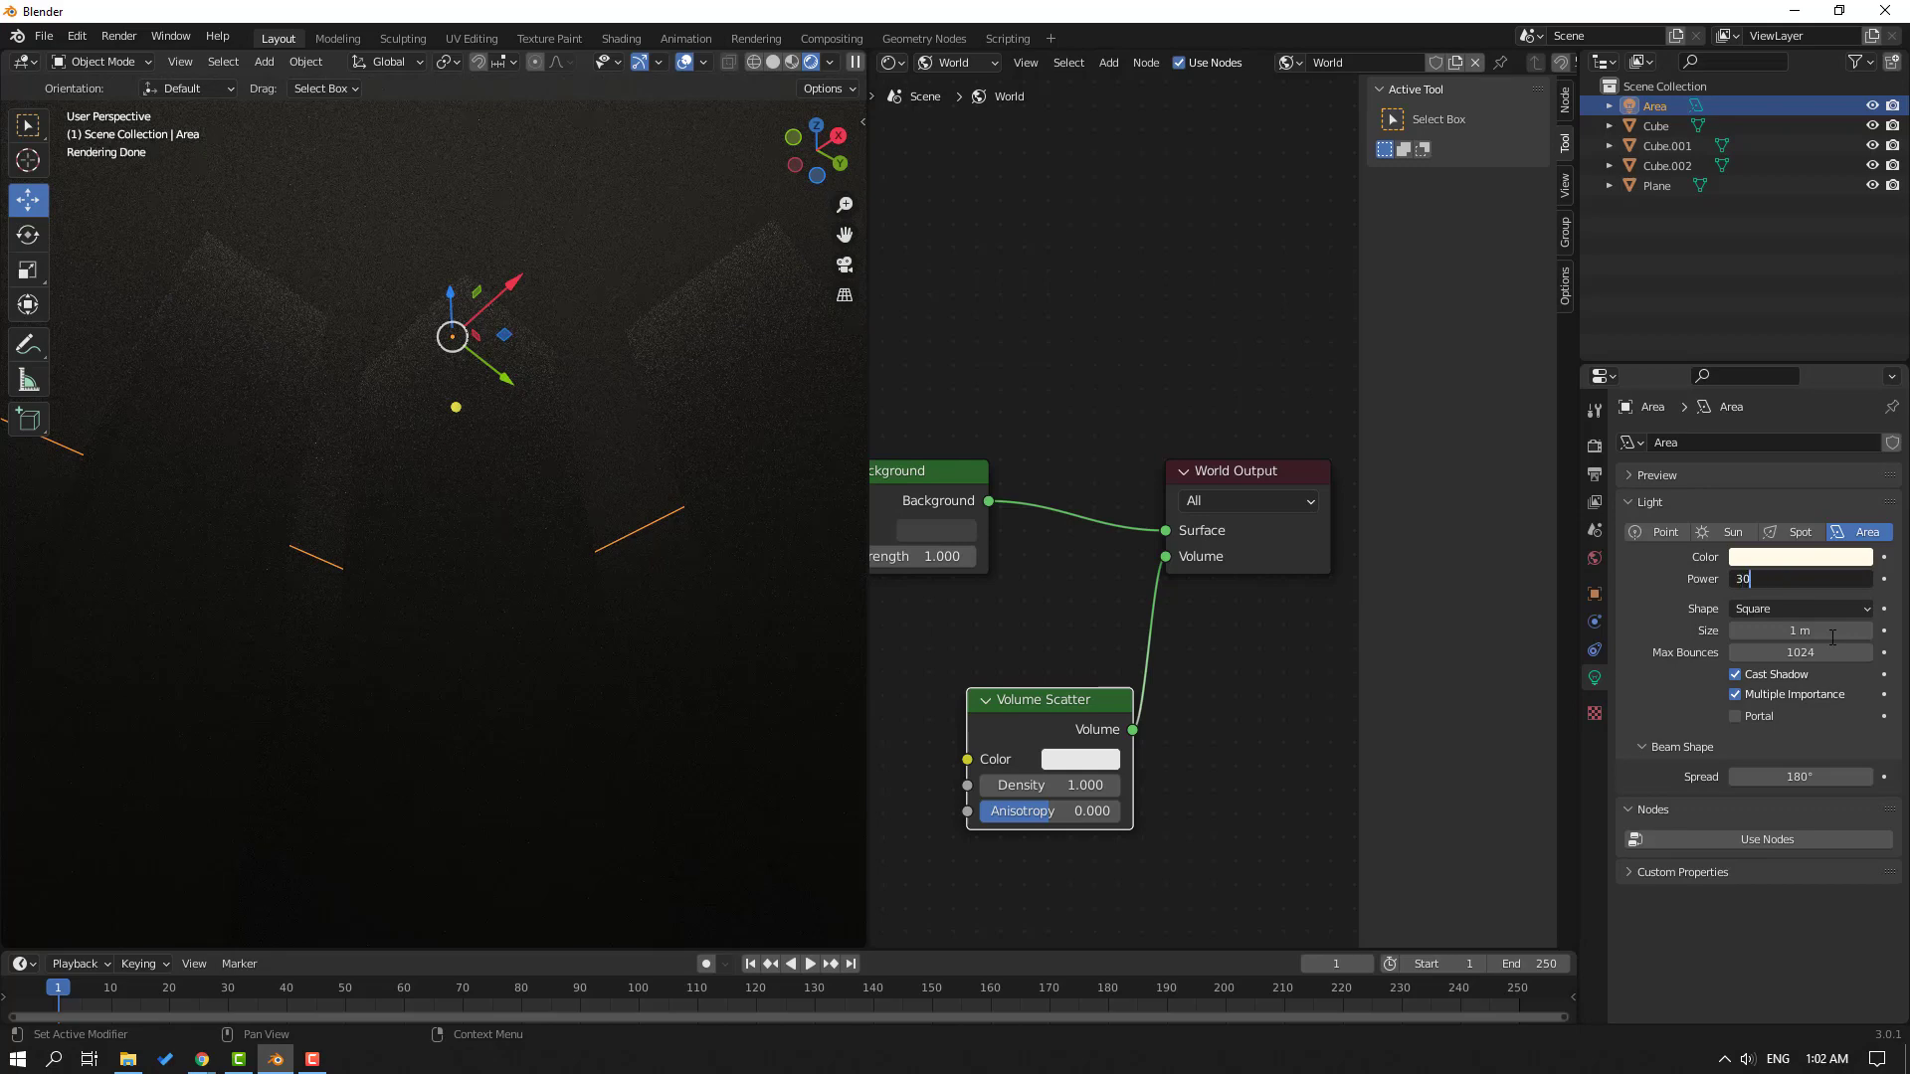
pyautogui.write('0')
pyautogui.press('Return')
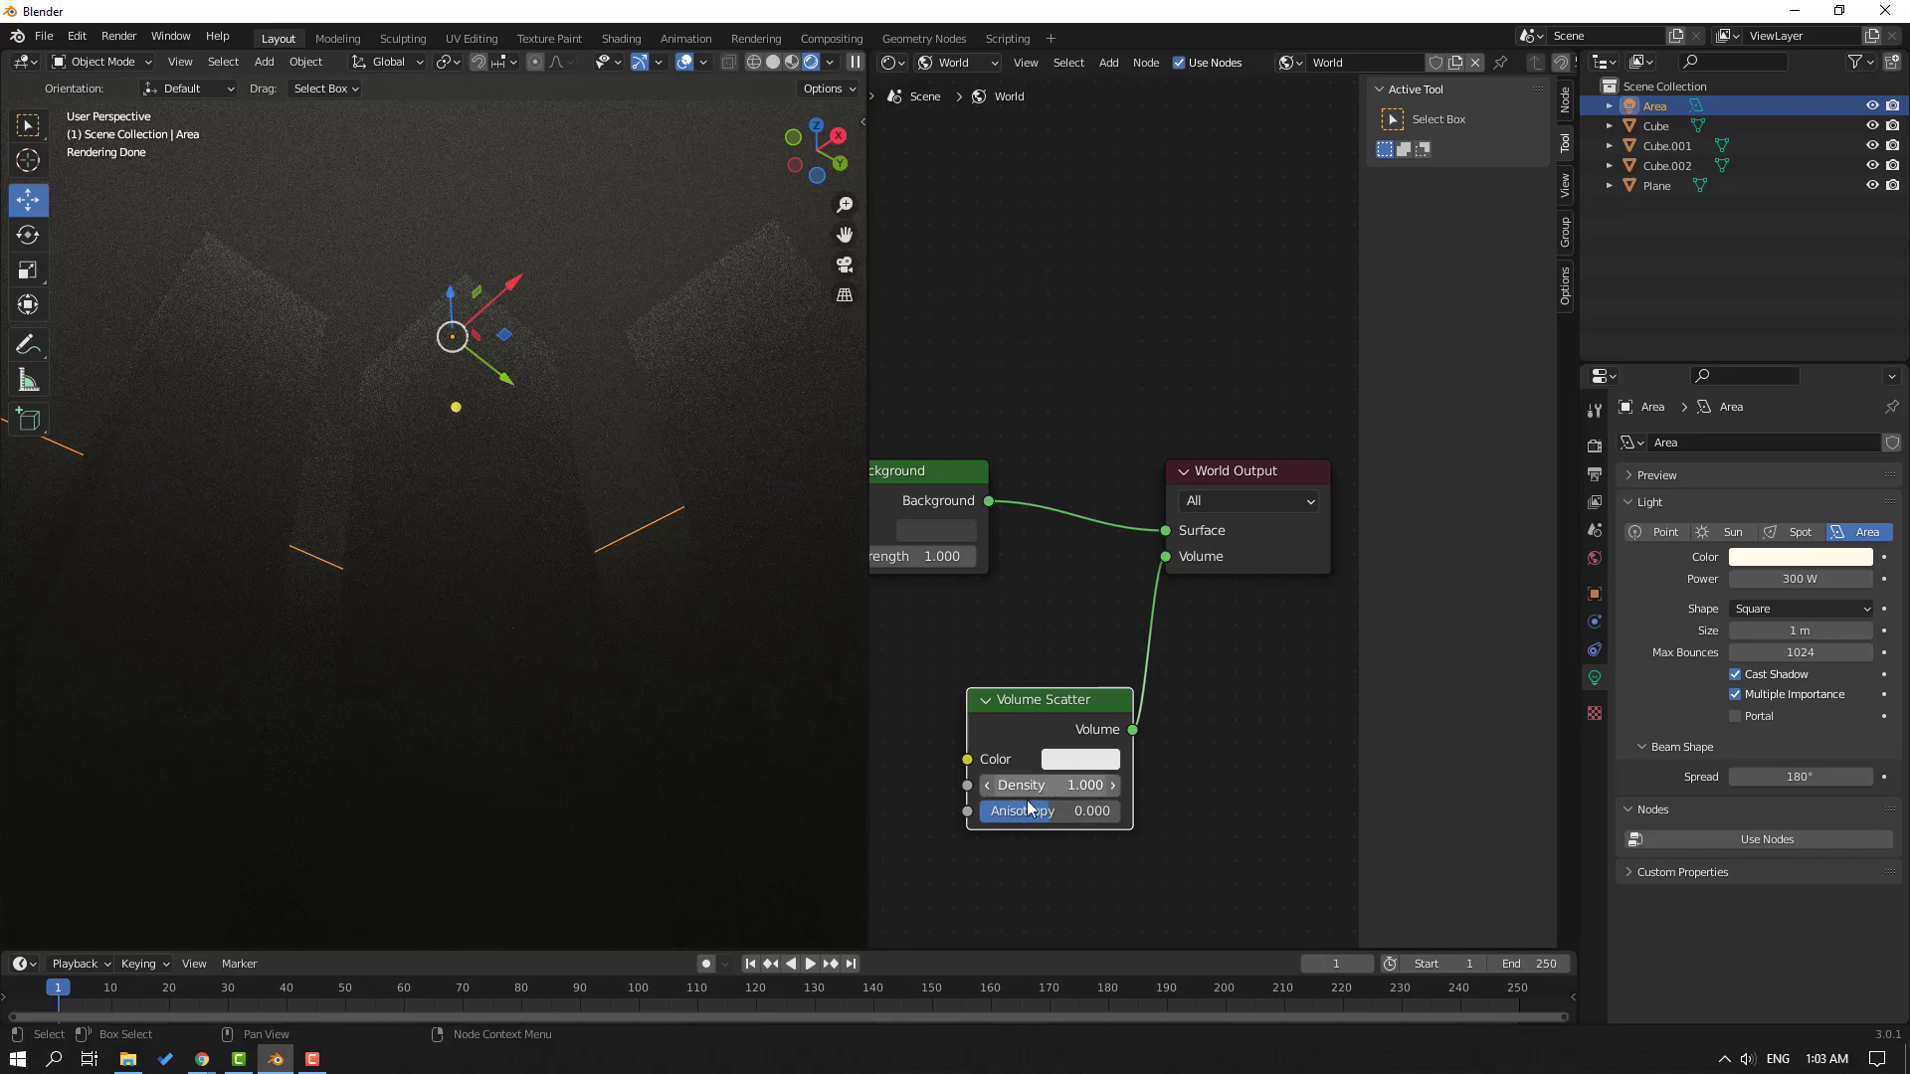
# Adjust the Volume Scatter density to 0.900 and give the fog colour a faint pale pink tint
pyautogui.moveTo(1063, 785); pyautogui.dragTo(1024, 785)
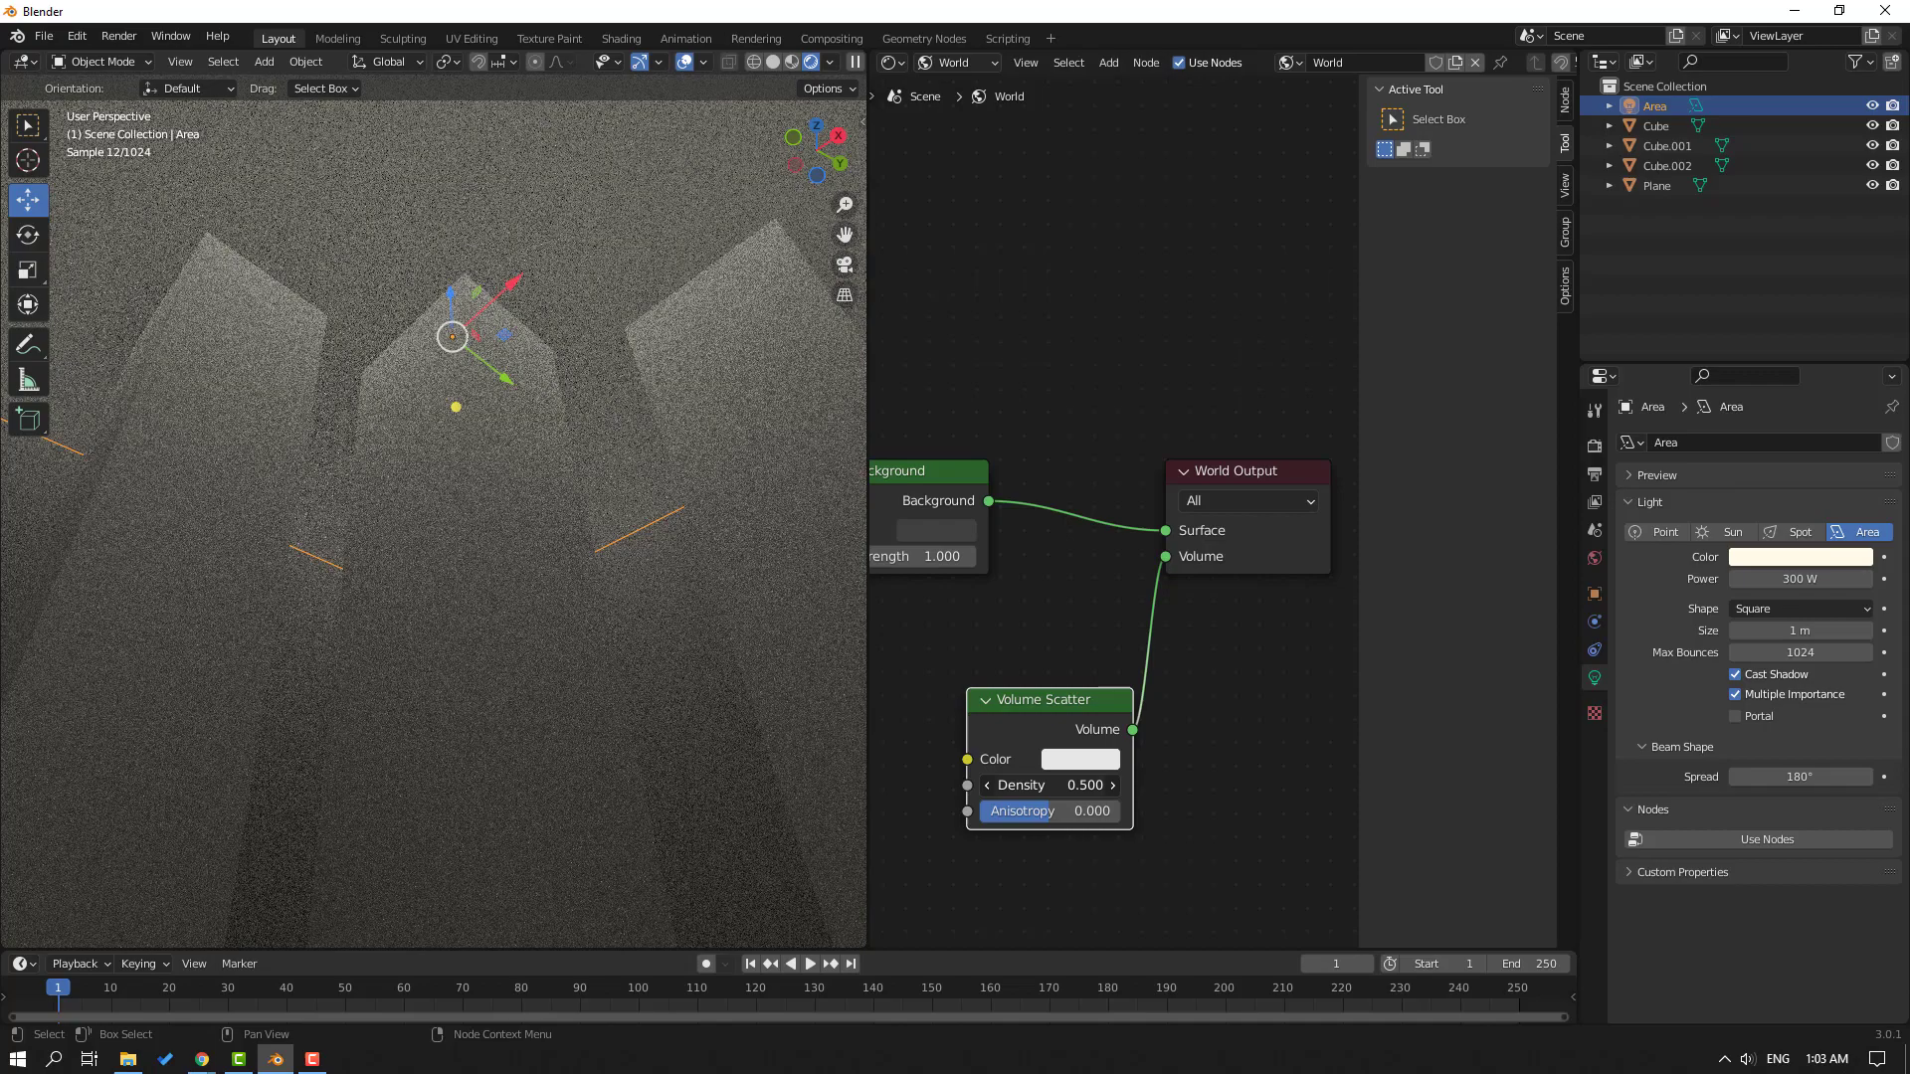
pyautogui.hotkey('ctrl', 'z')
pyautogui.moveTo(1064, 786); pyautogui.dragTo(1050, 786)
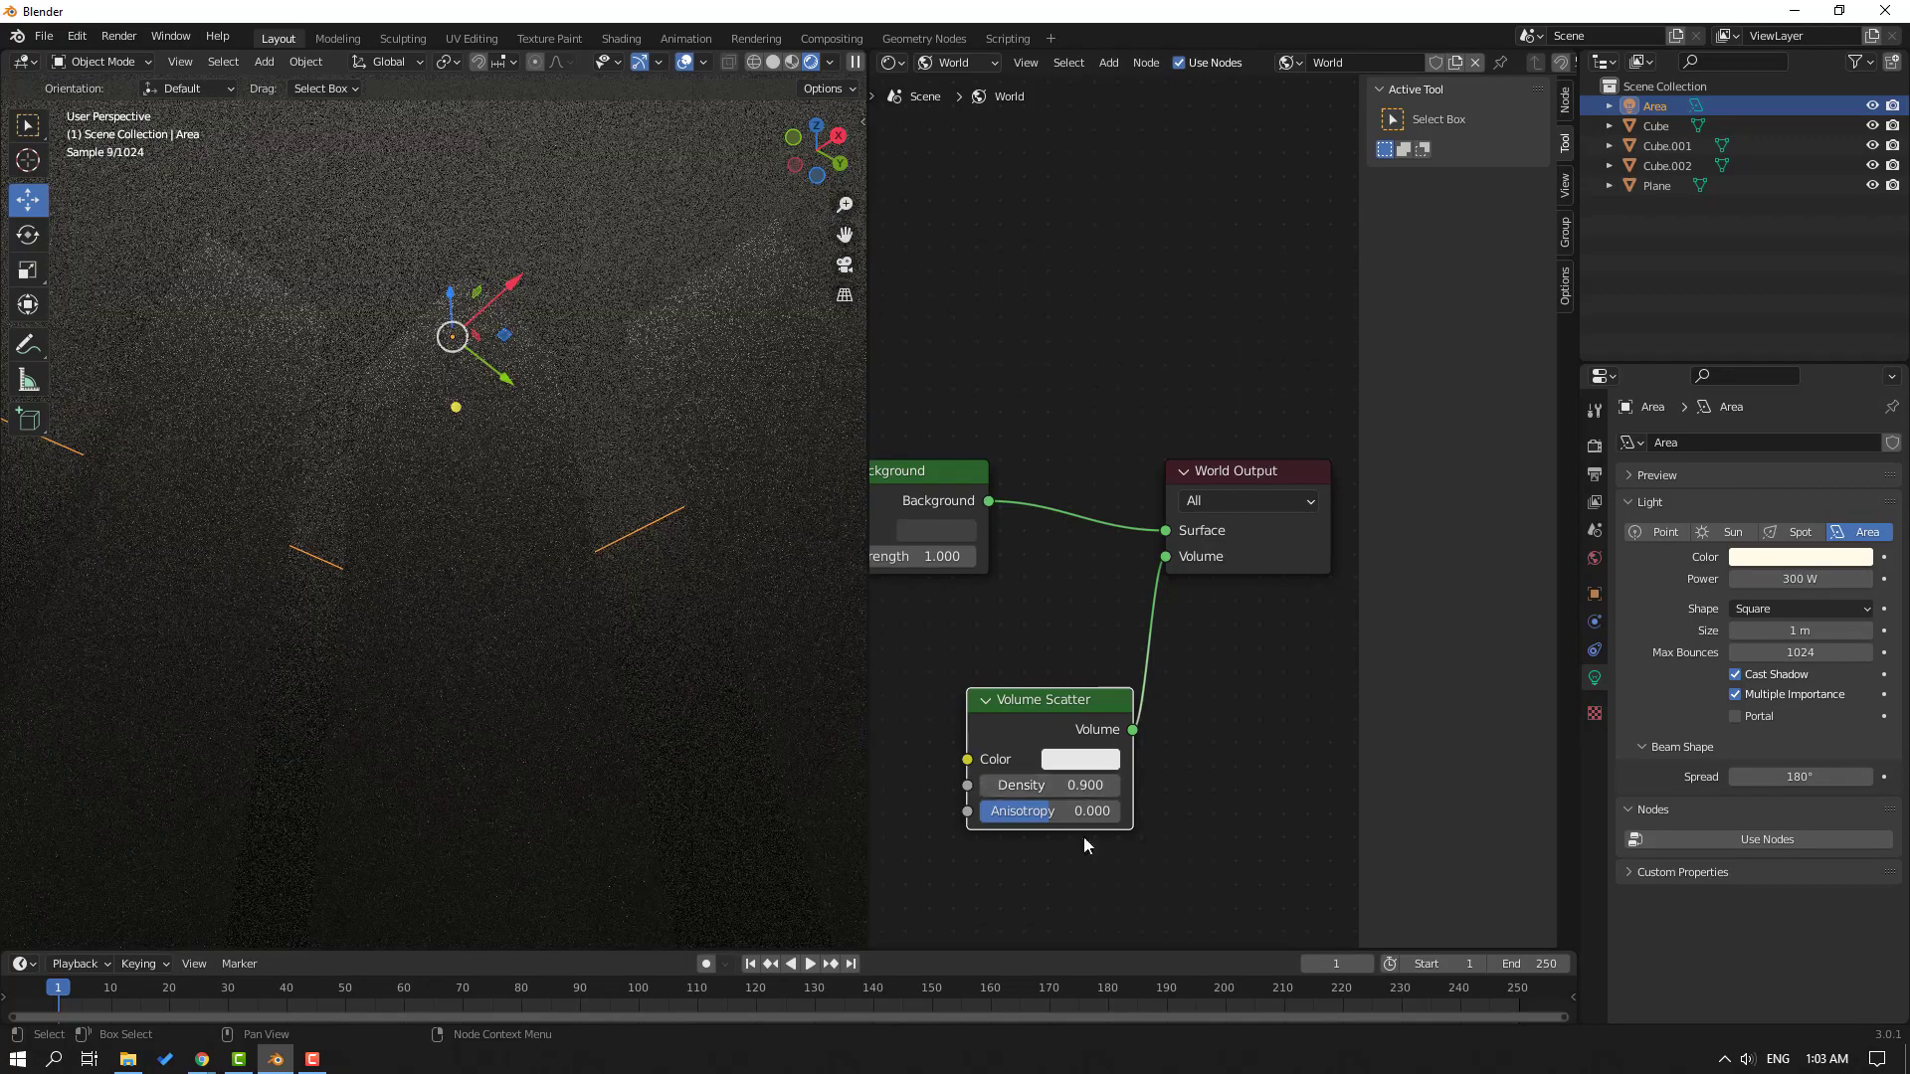
pyautogui.click(1071, 760)
pyautogui.moveTo(1069, 677); pyautogui.dragTo(1179, 701)
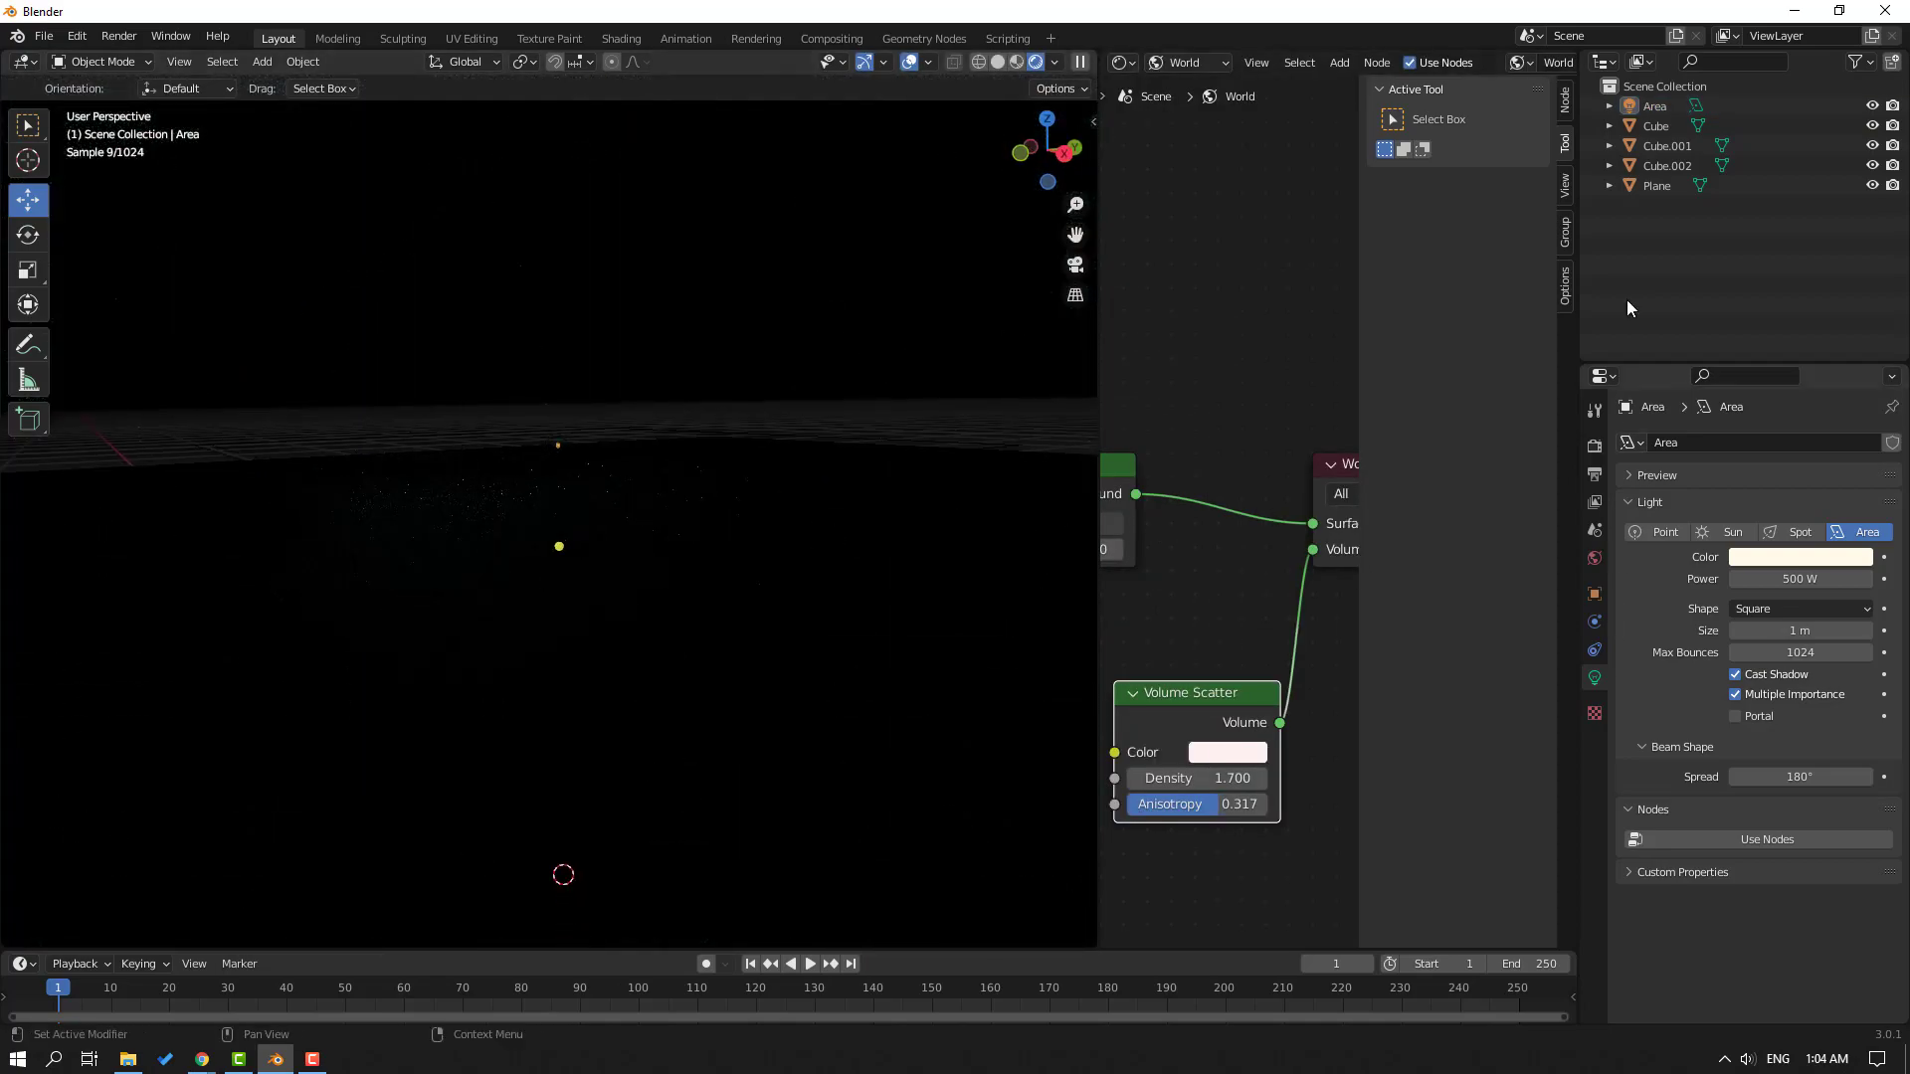
# Select the area light and try shrinking it along one axis, then cancel the scale
pyautogui.click(1654, 106)
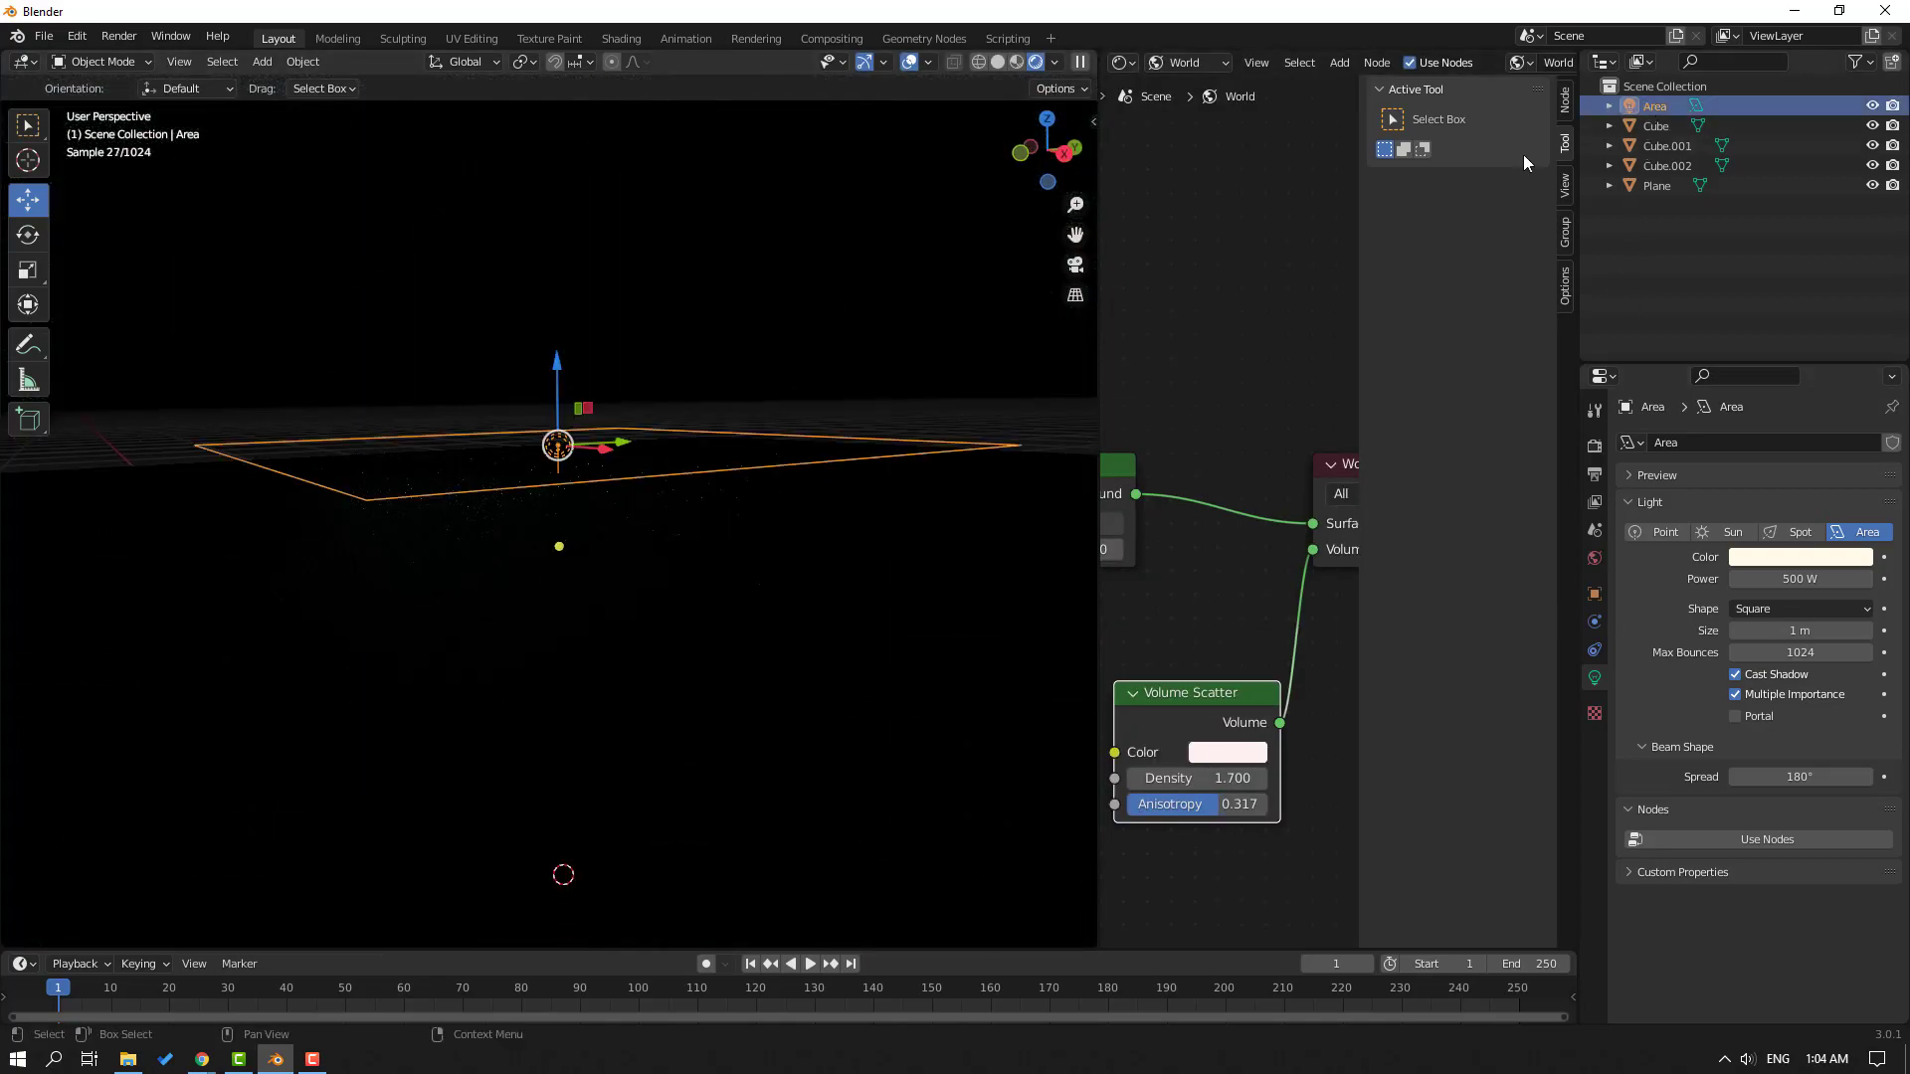
pyautogui.click(28, 269)
pyautogui.moveTo(477, 457); pyautogui.dragTo(498, 543, button='middle')
pyautogui.moveTo(605, 479)
pyautogui.mouseDown()
pyautogui.moveTo(583, 463)
pyautogui.moveTo(610, 454)
pyautogui.mouseUp()
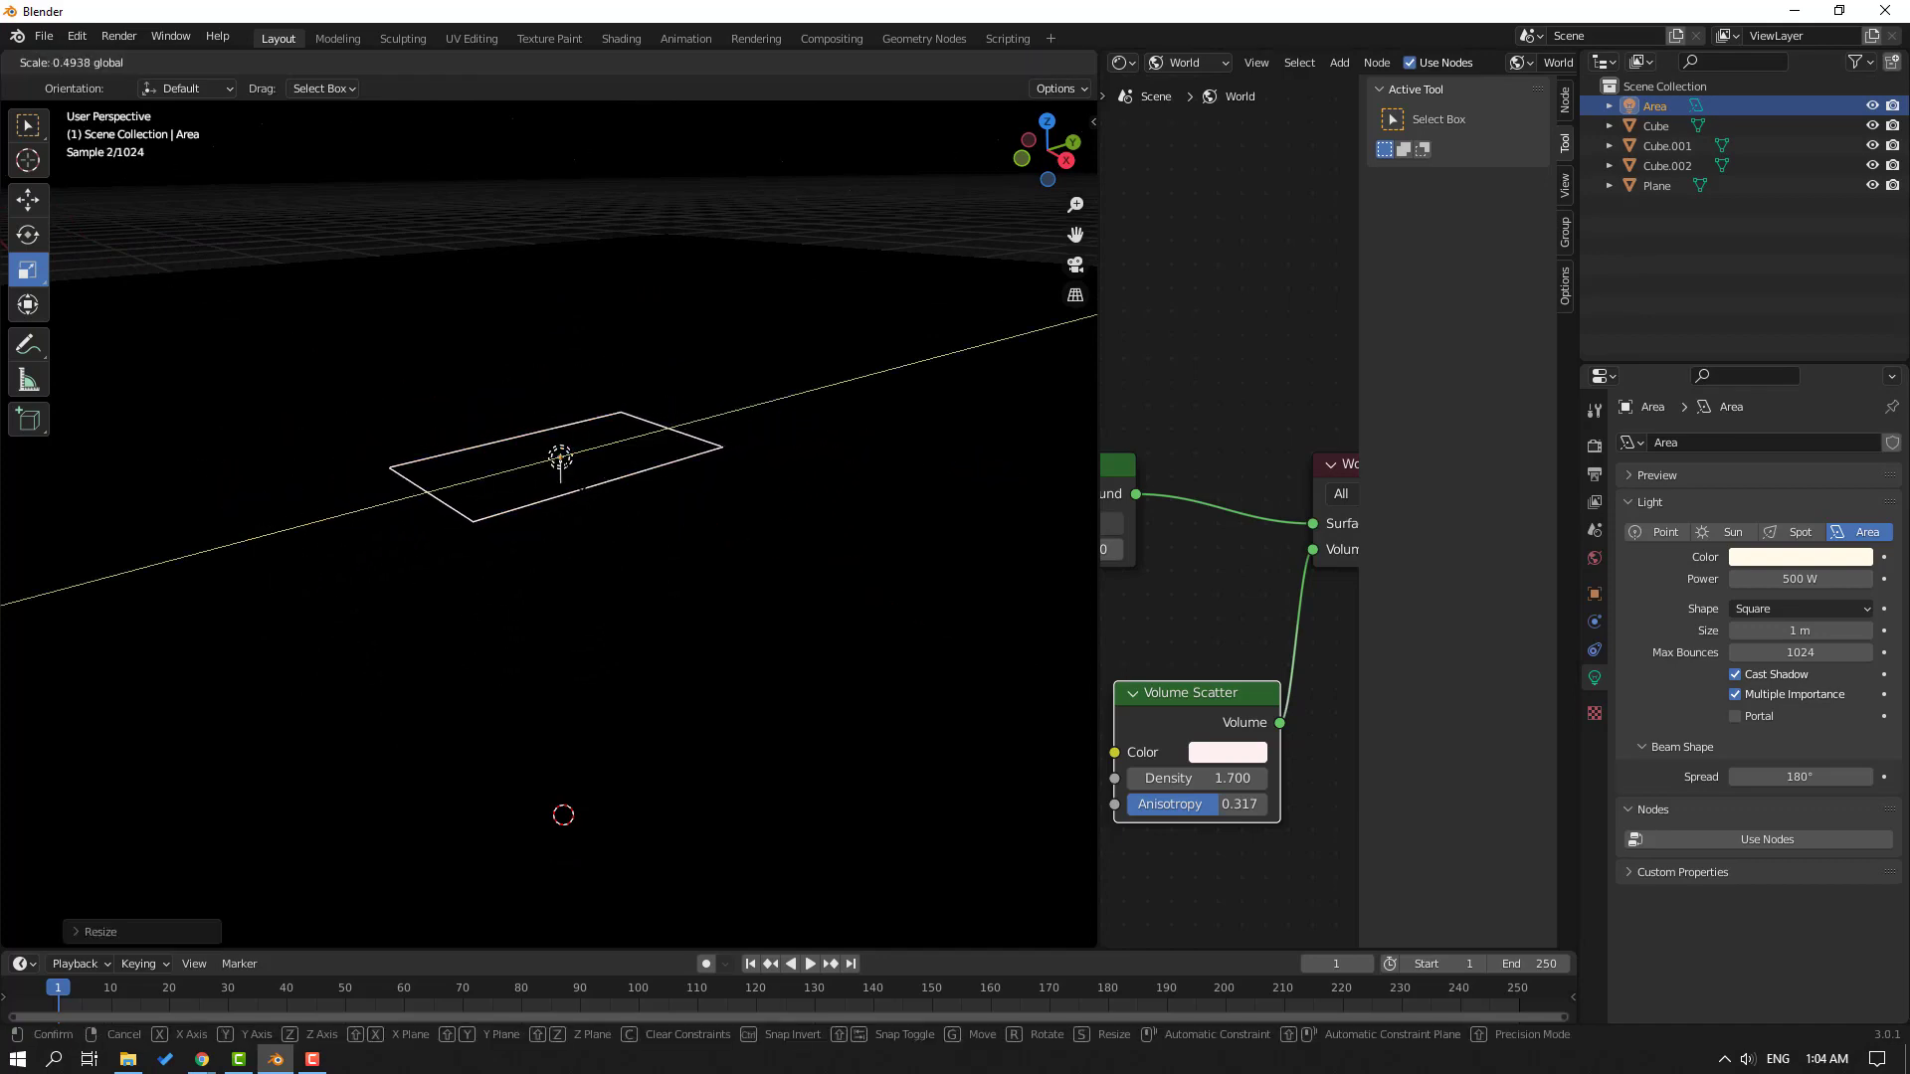
pyautogui.rightClick(499, 567)
pyautogui.moveTo(510, 511); pyautogui.dragTo(473, 541, button='middle')
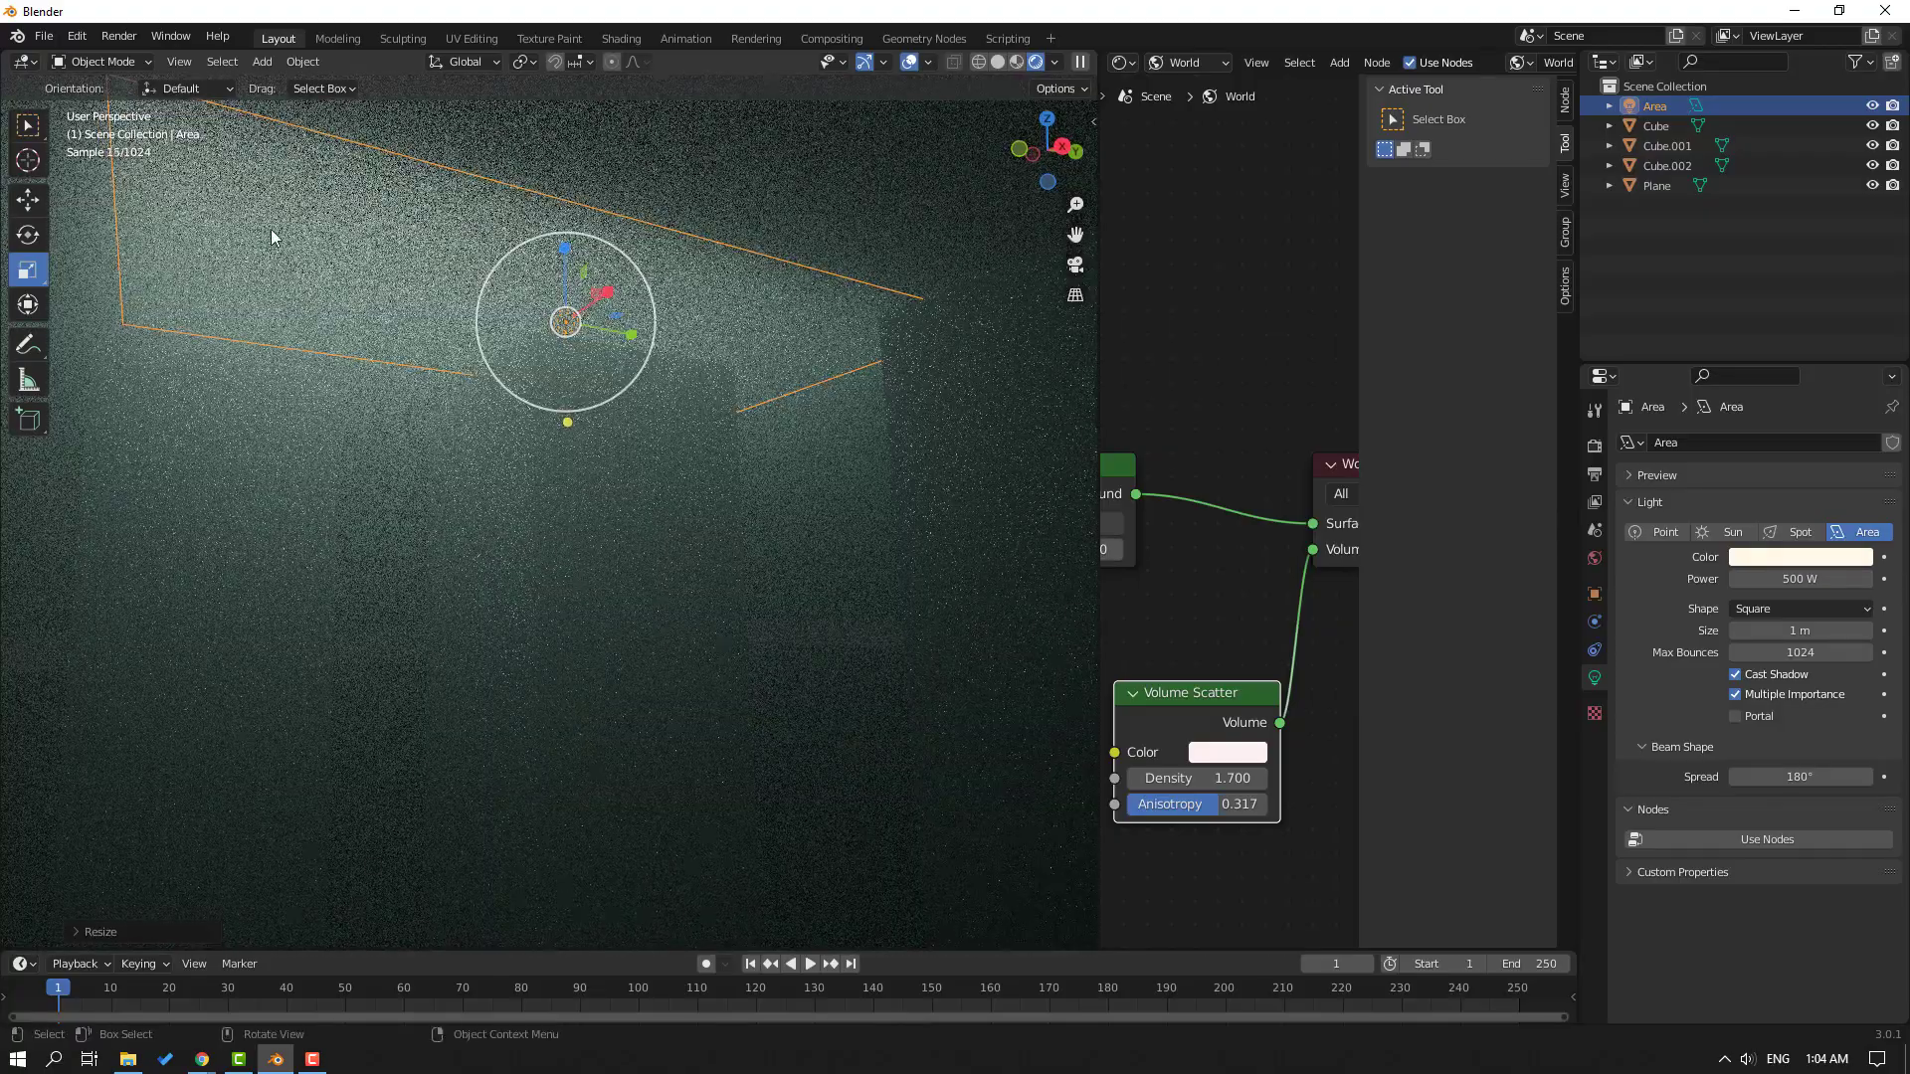
# Raise the area light higher, set fog density to 1.800, and re-aim the light
pyautogui.click(32, 204)
pyautogui.moveTo(567, 484); pyautogui.dragTo(664, 453, button='middle')
pyautogui.press('g')
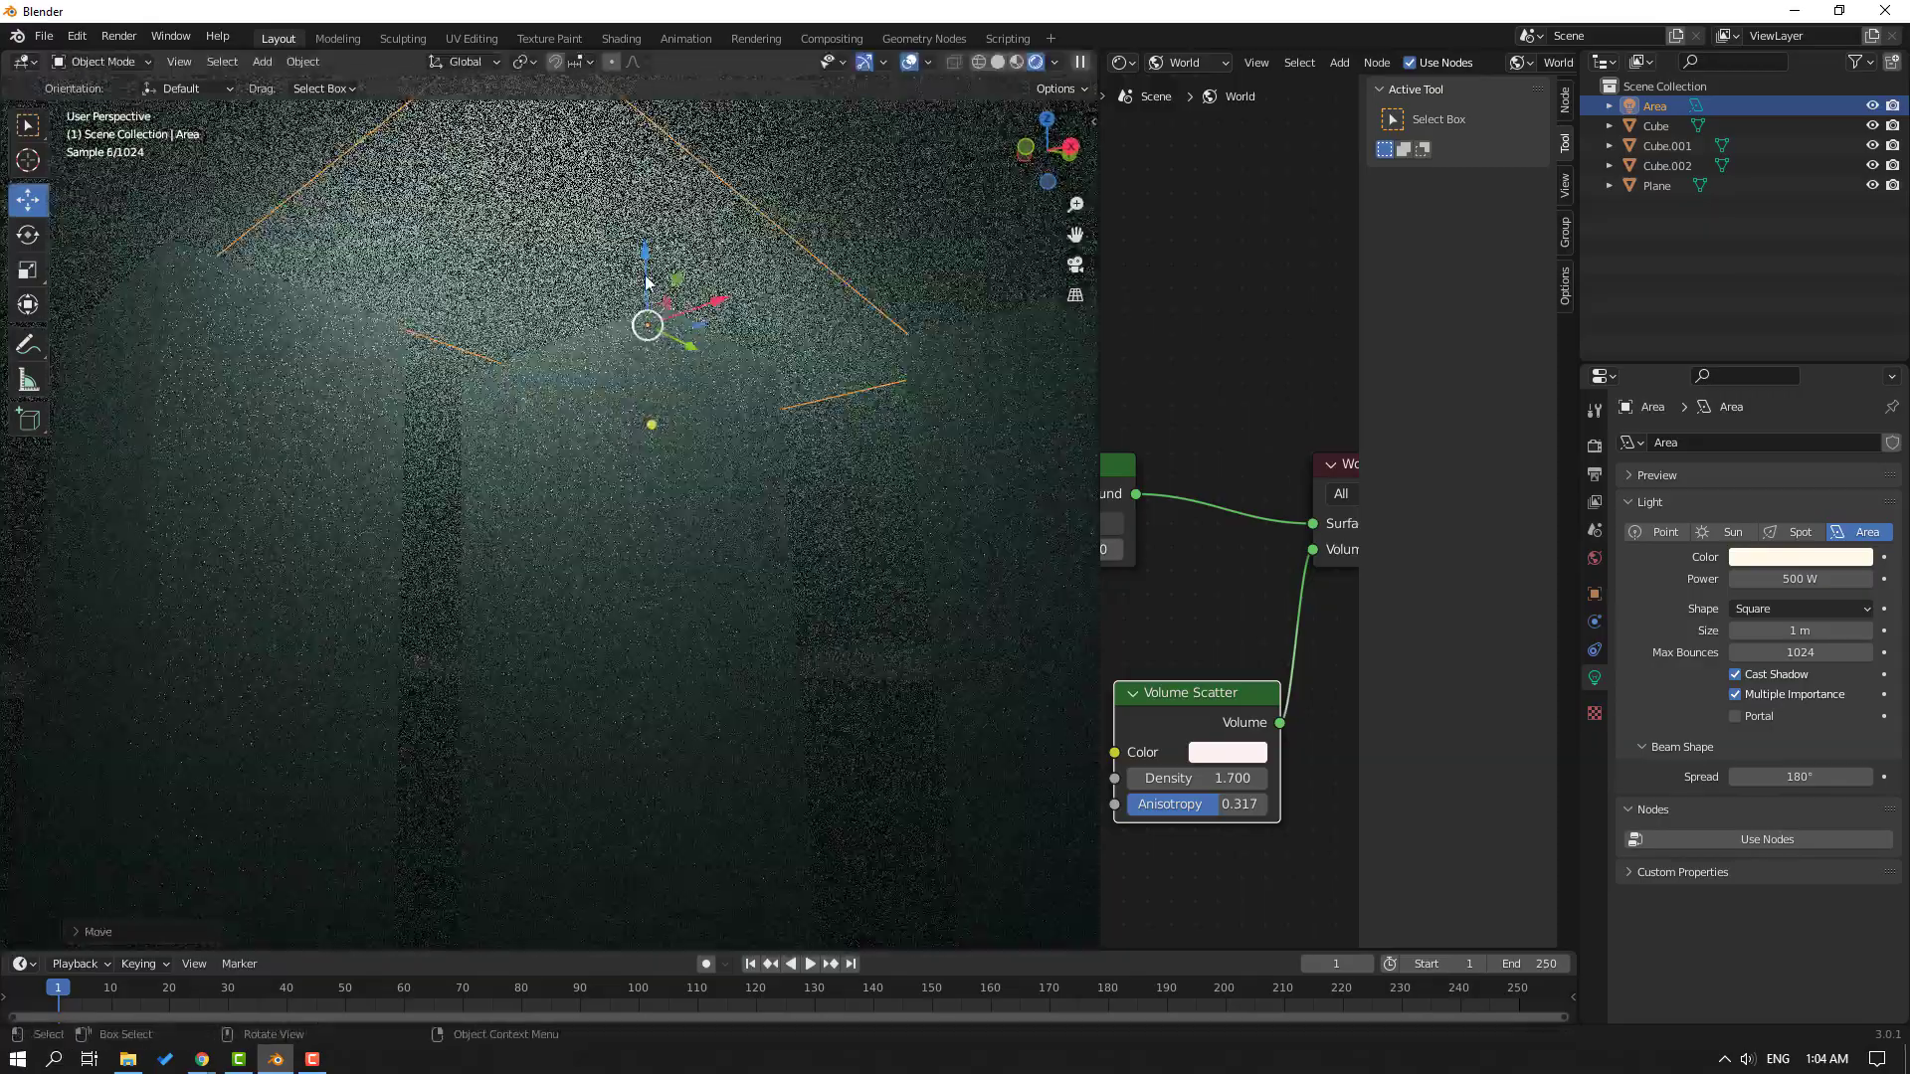
pyautogui.click(741, 411)
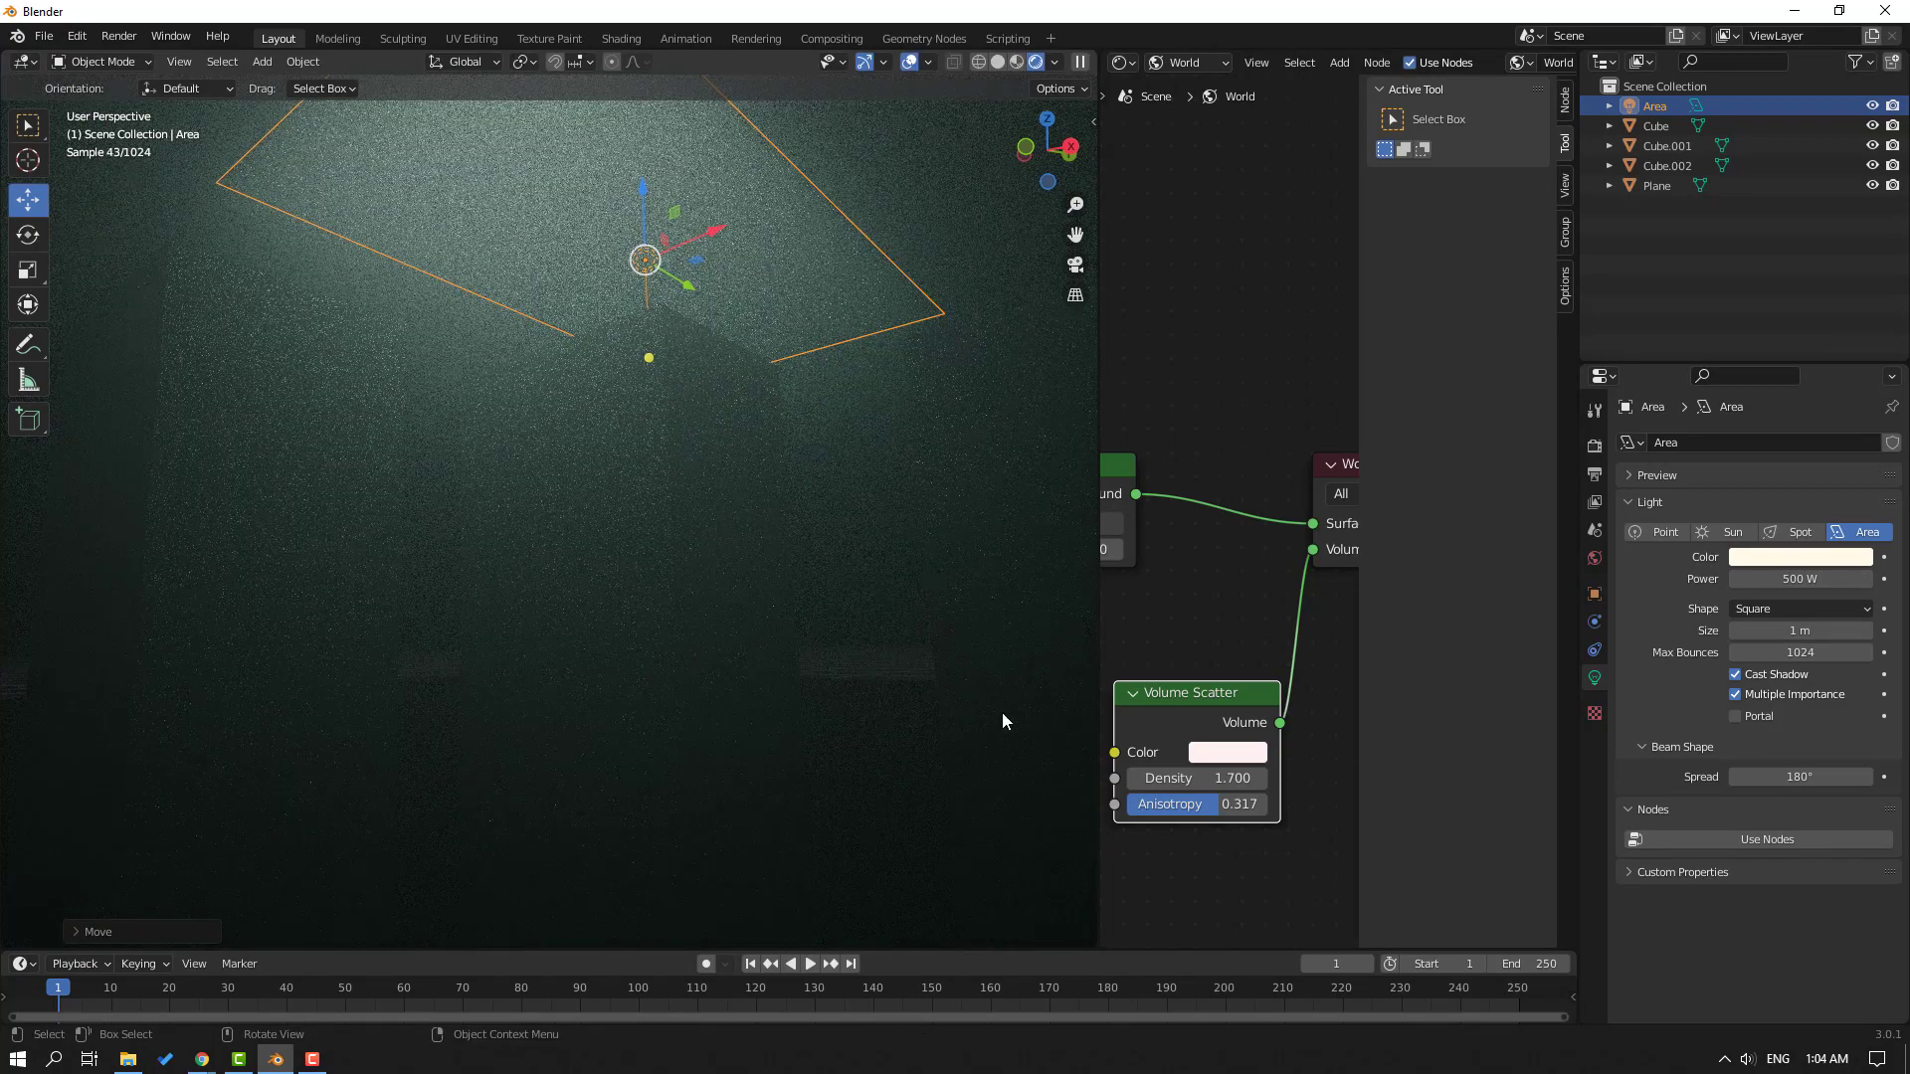
pyautogui.moveTo(1202, 786)
pyautogui.mouseDown()
pyautogui.moveTo(1262, 786)
pyautogui.moveTo(1212, 787)
pyautogui.mouseUp()
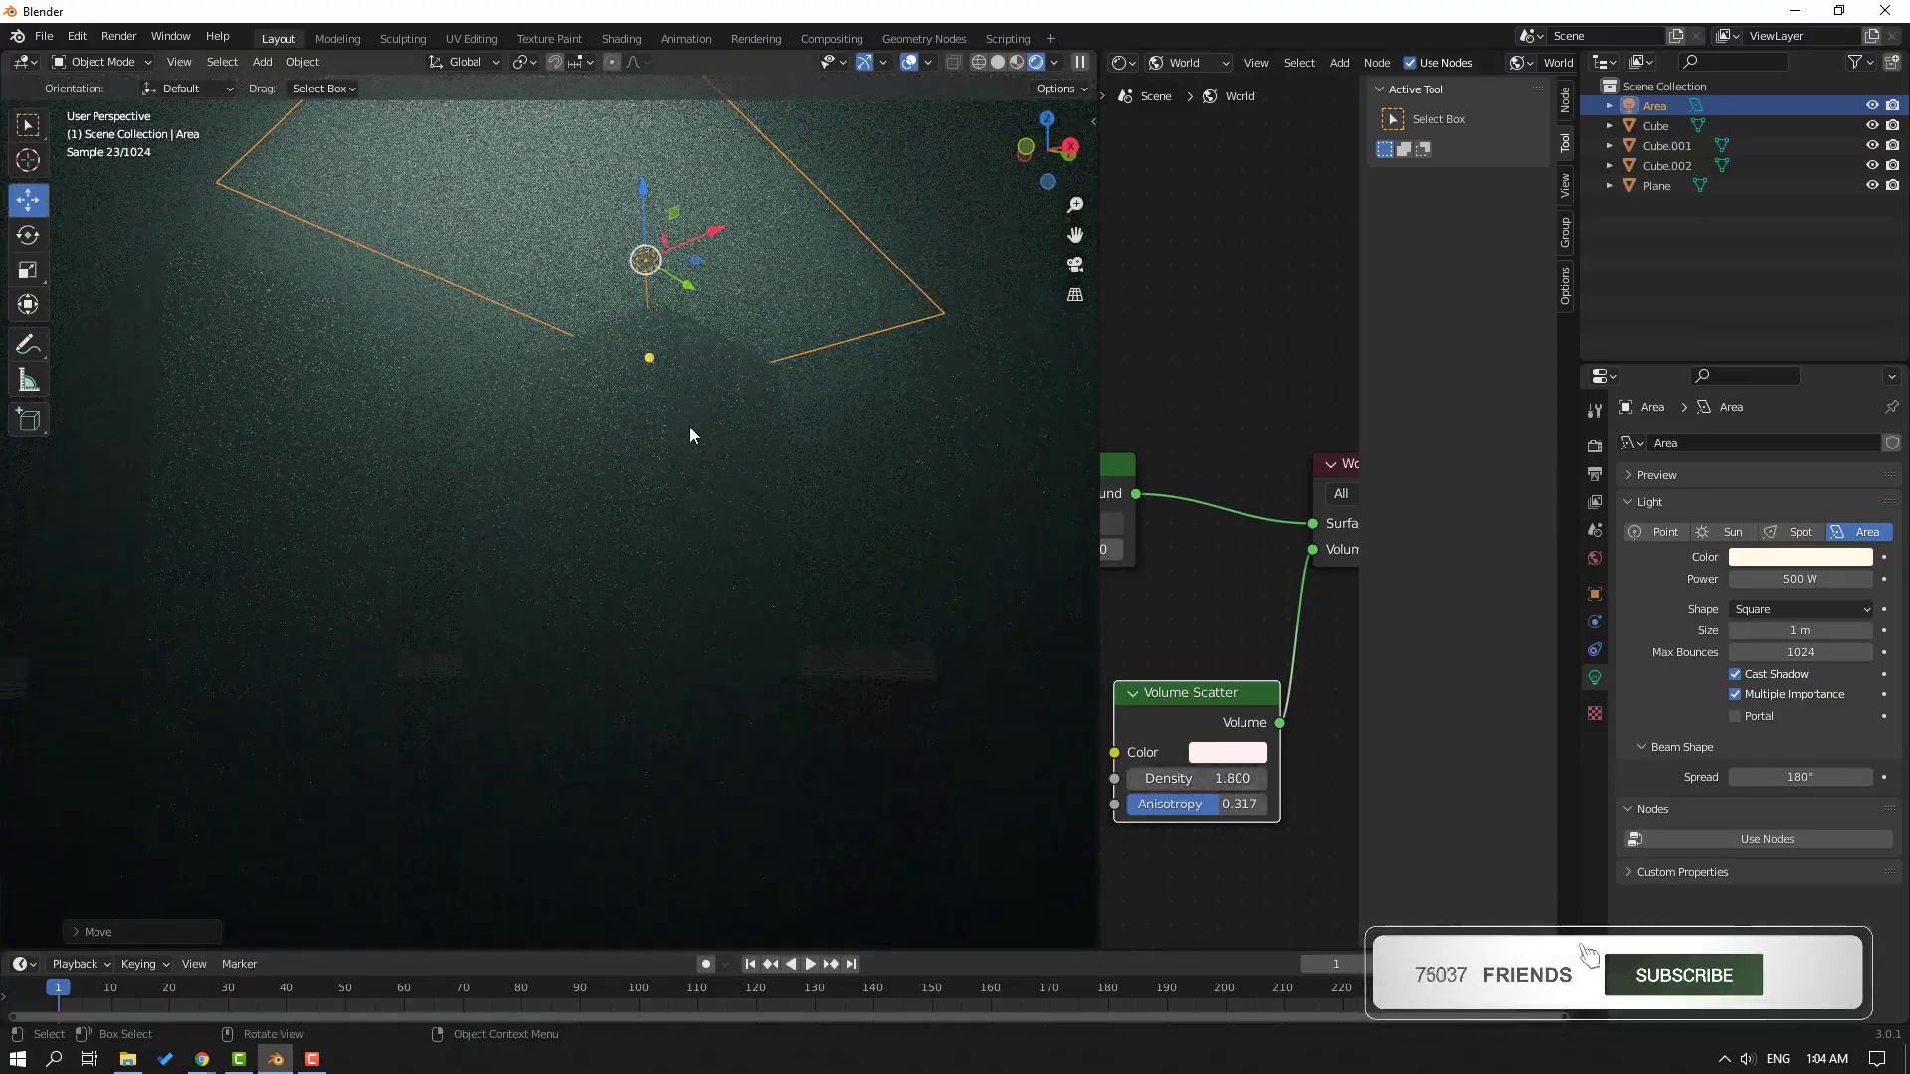
pyautogui.moveTo(645, 259); pyautogui.dragTo(831, 639)
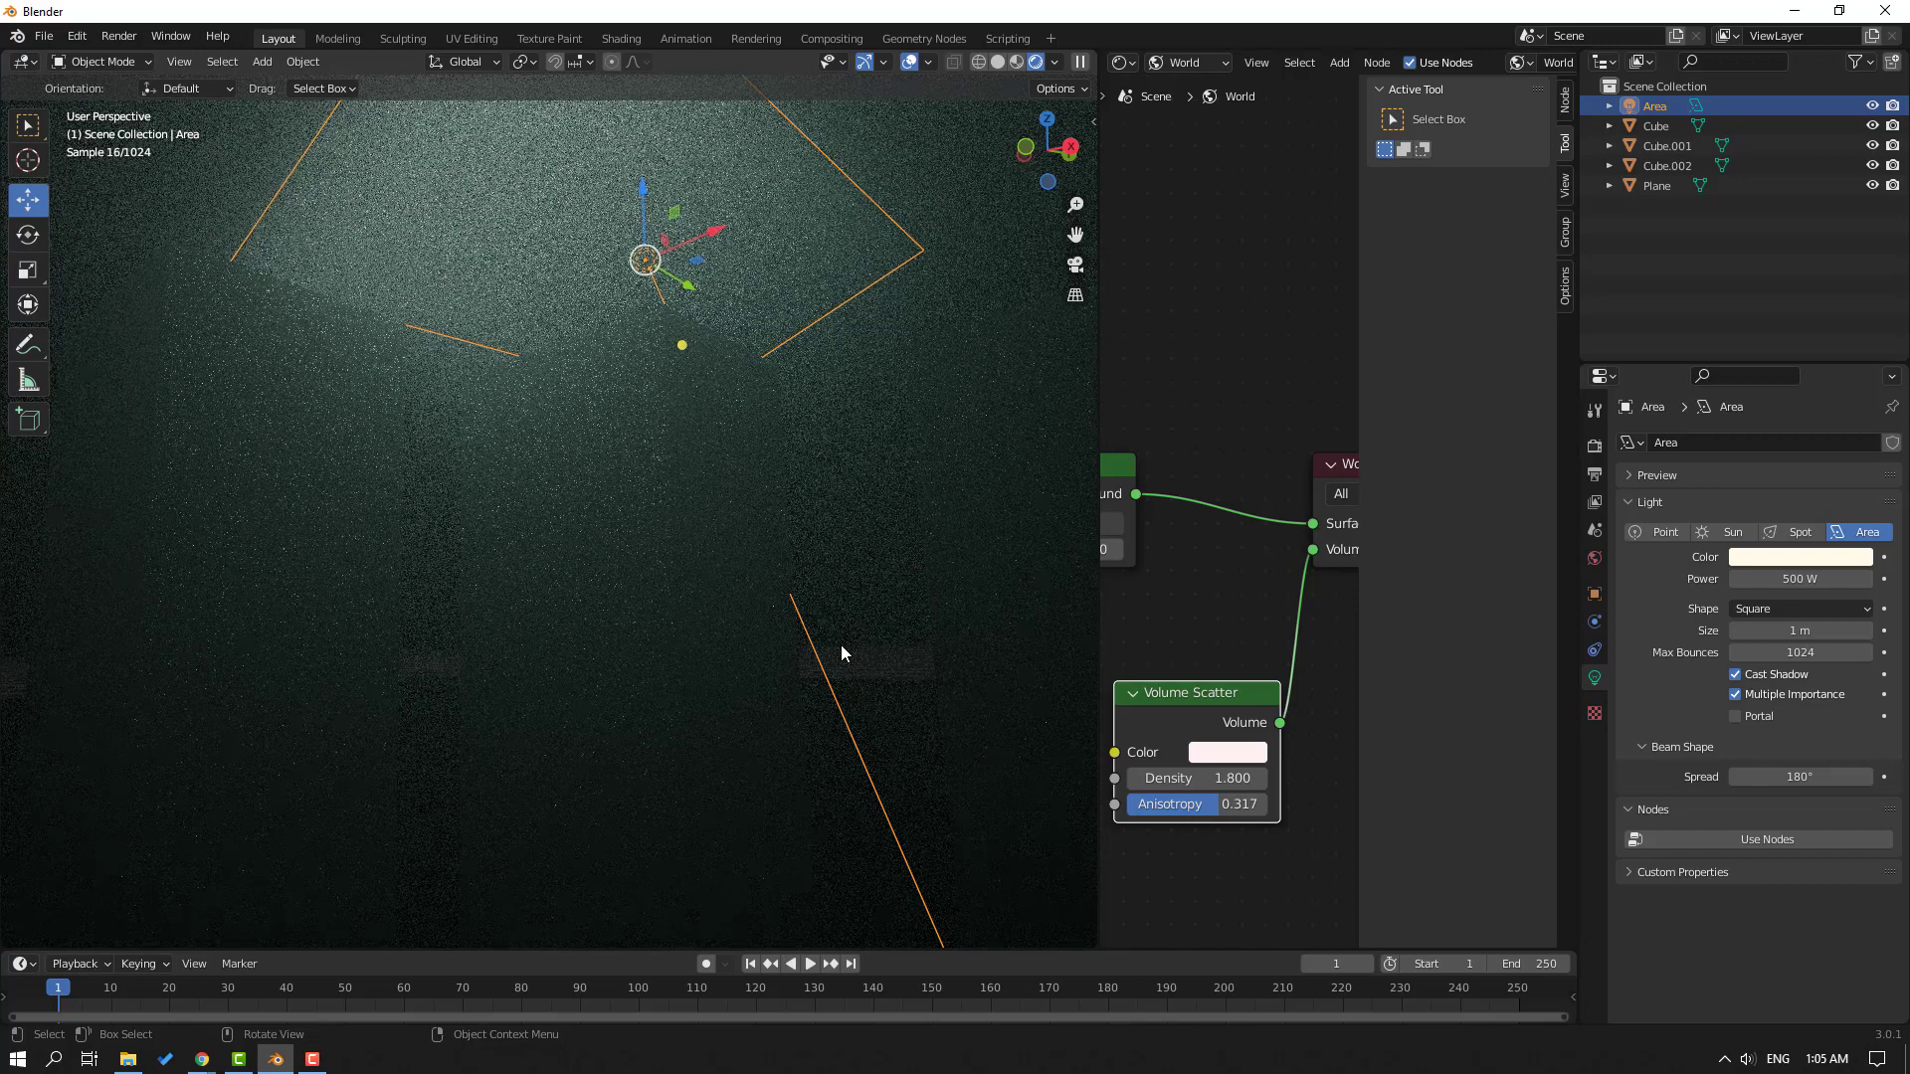
# Re-aim the area light toward the pillars and stretch it wider along X
pyautogui.click(838, 449)
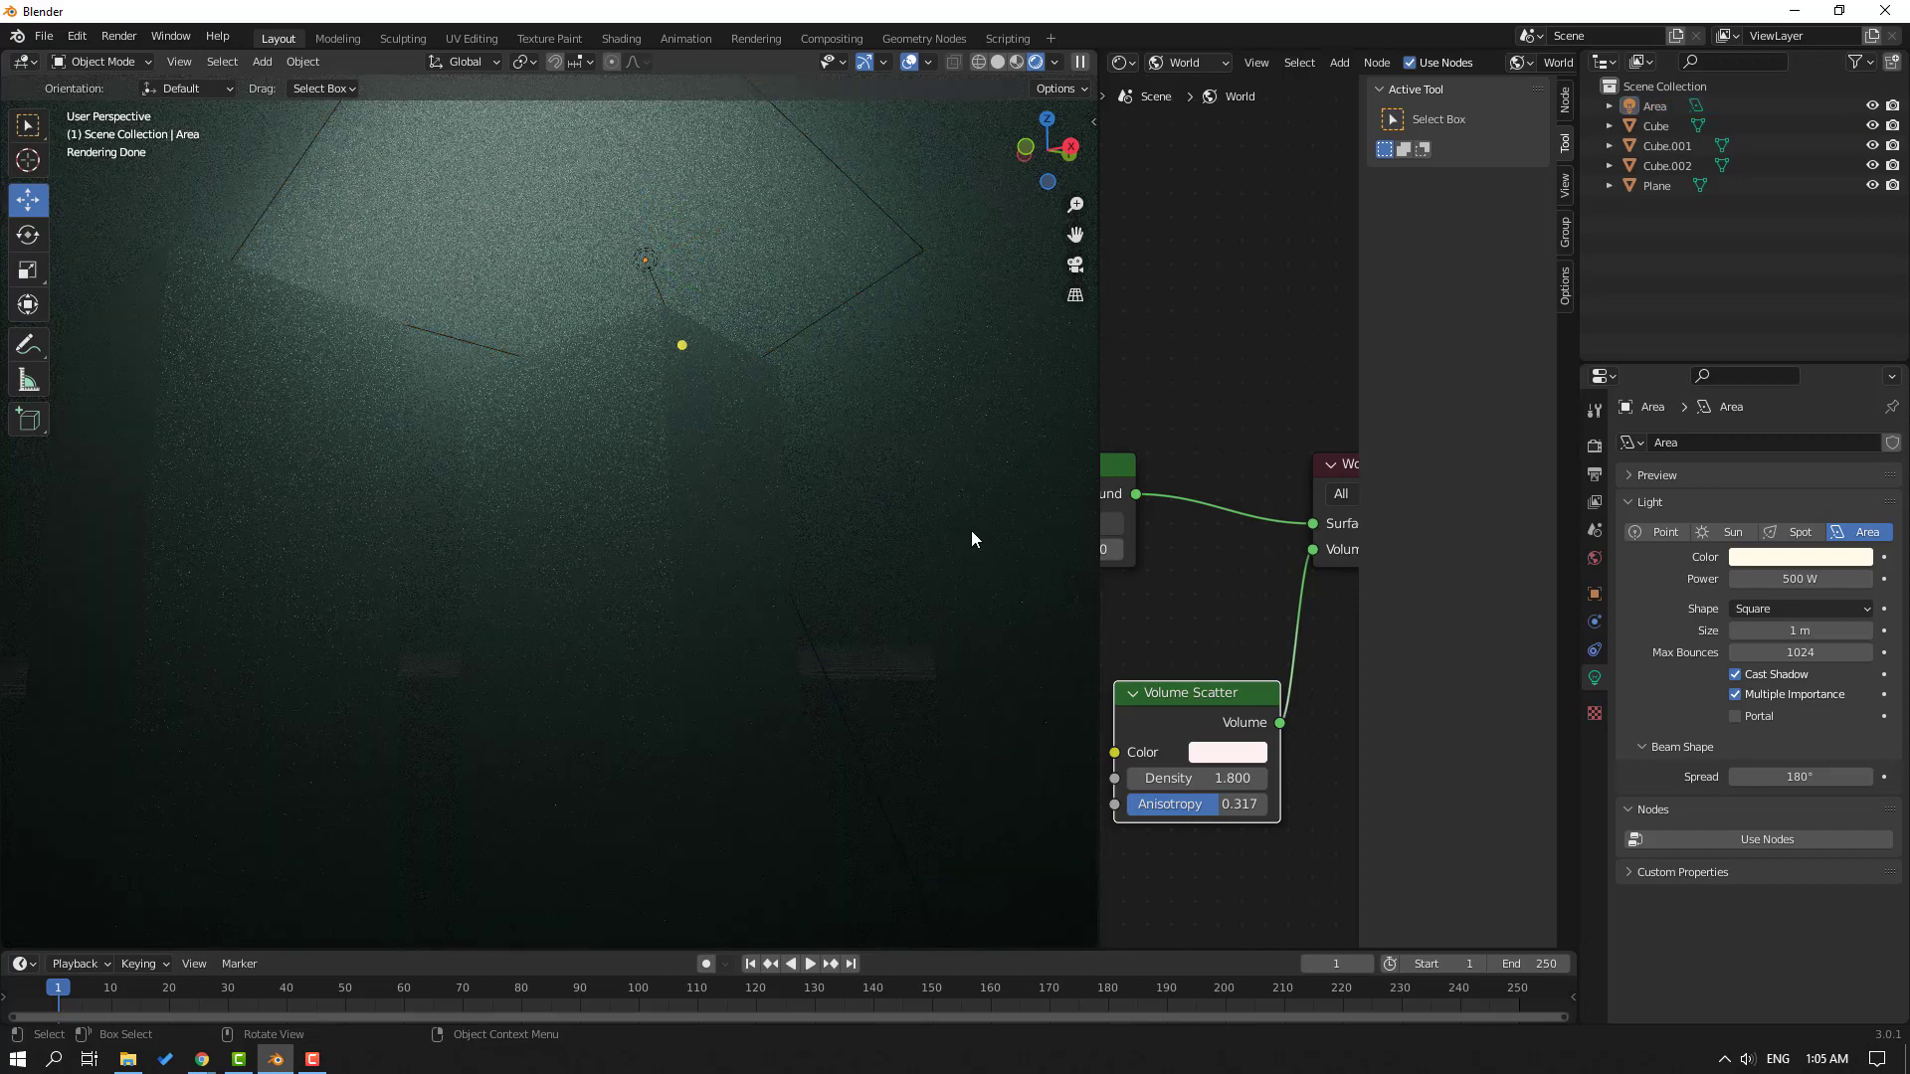
pyautogui.moveTo(683, 343); pyautogui.dragTo(595, 373)
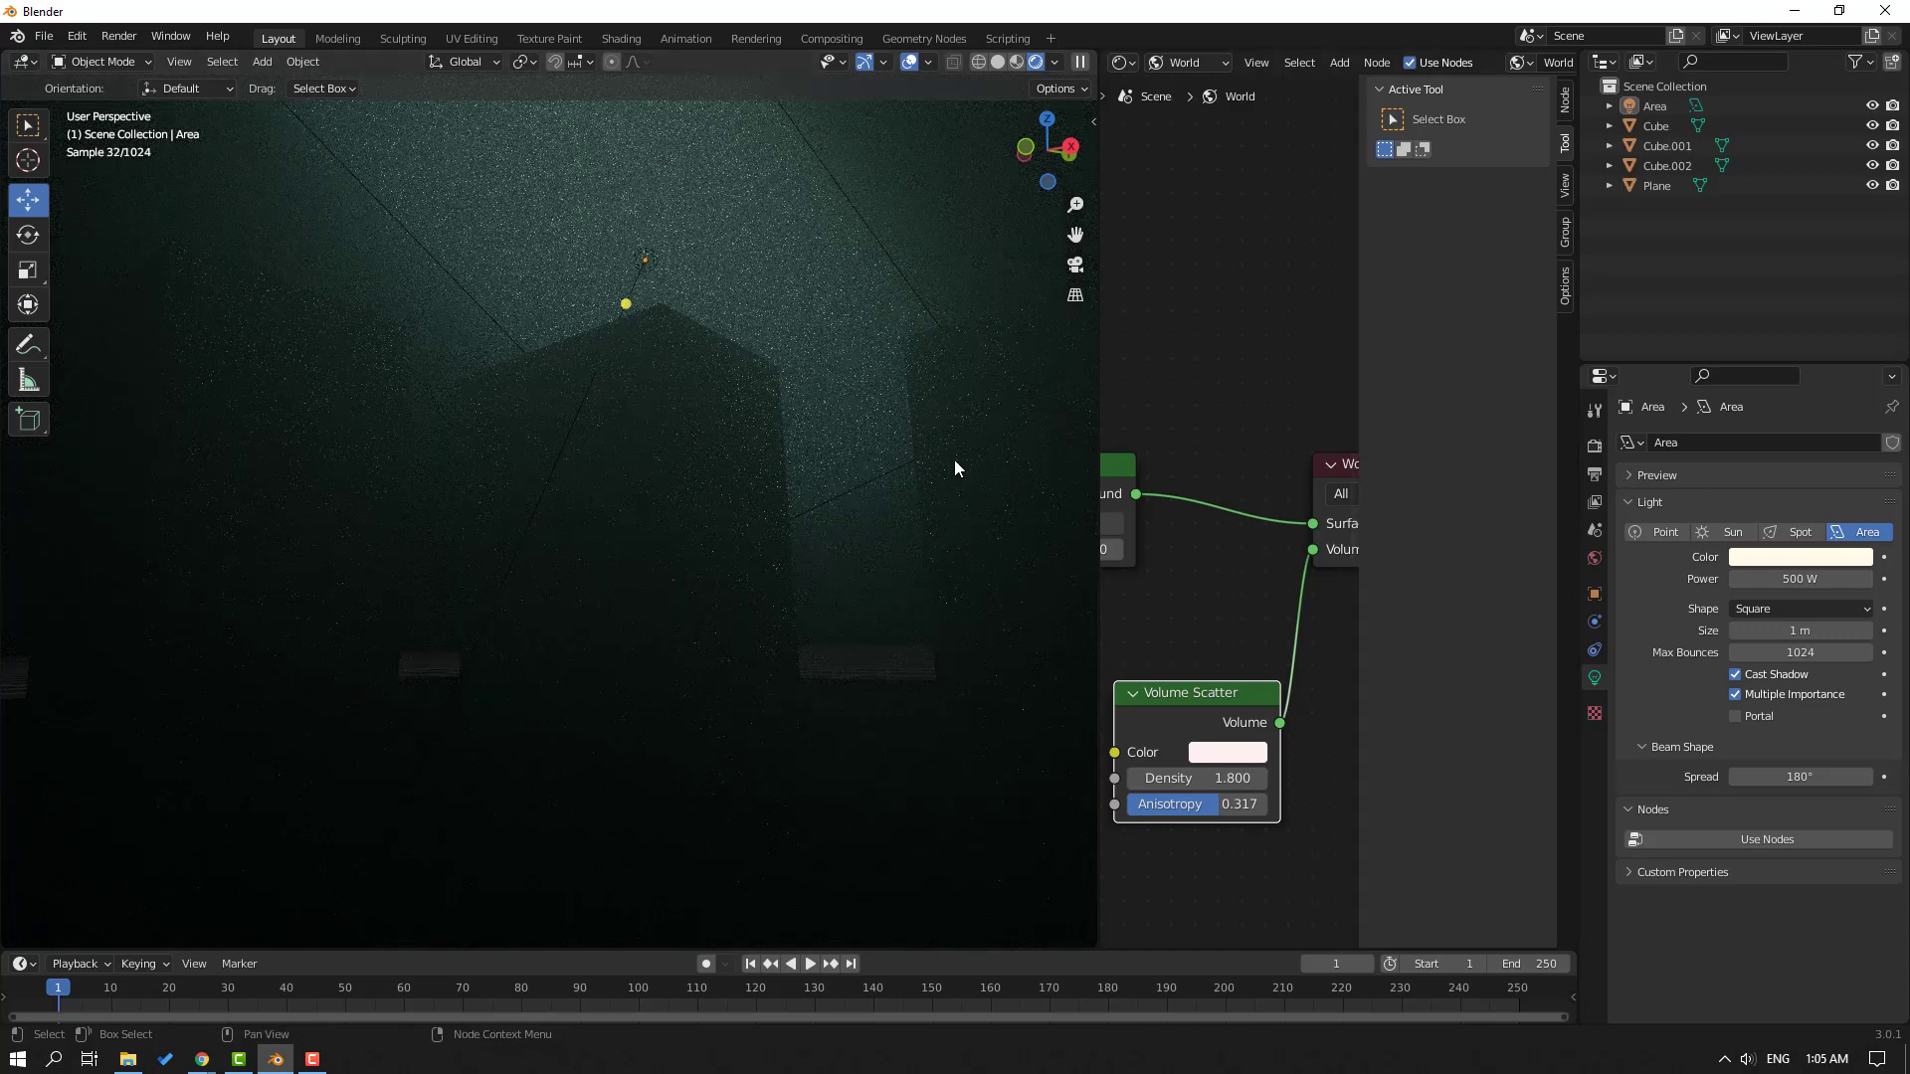
pyautogui.click(883, 256)
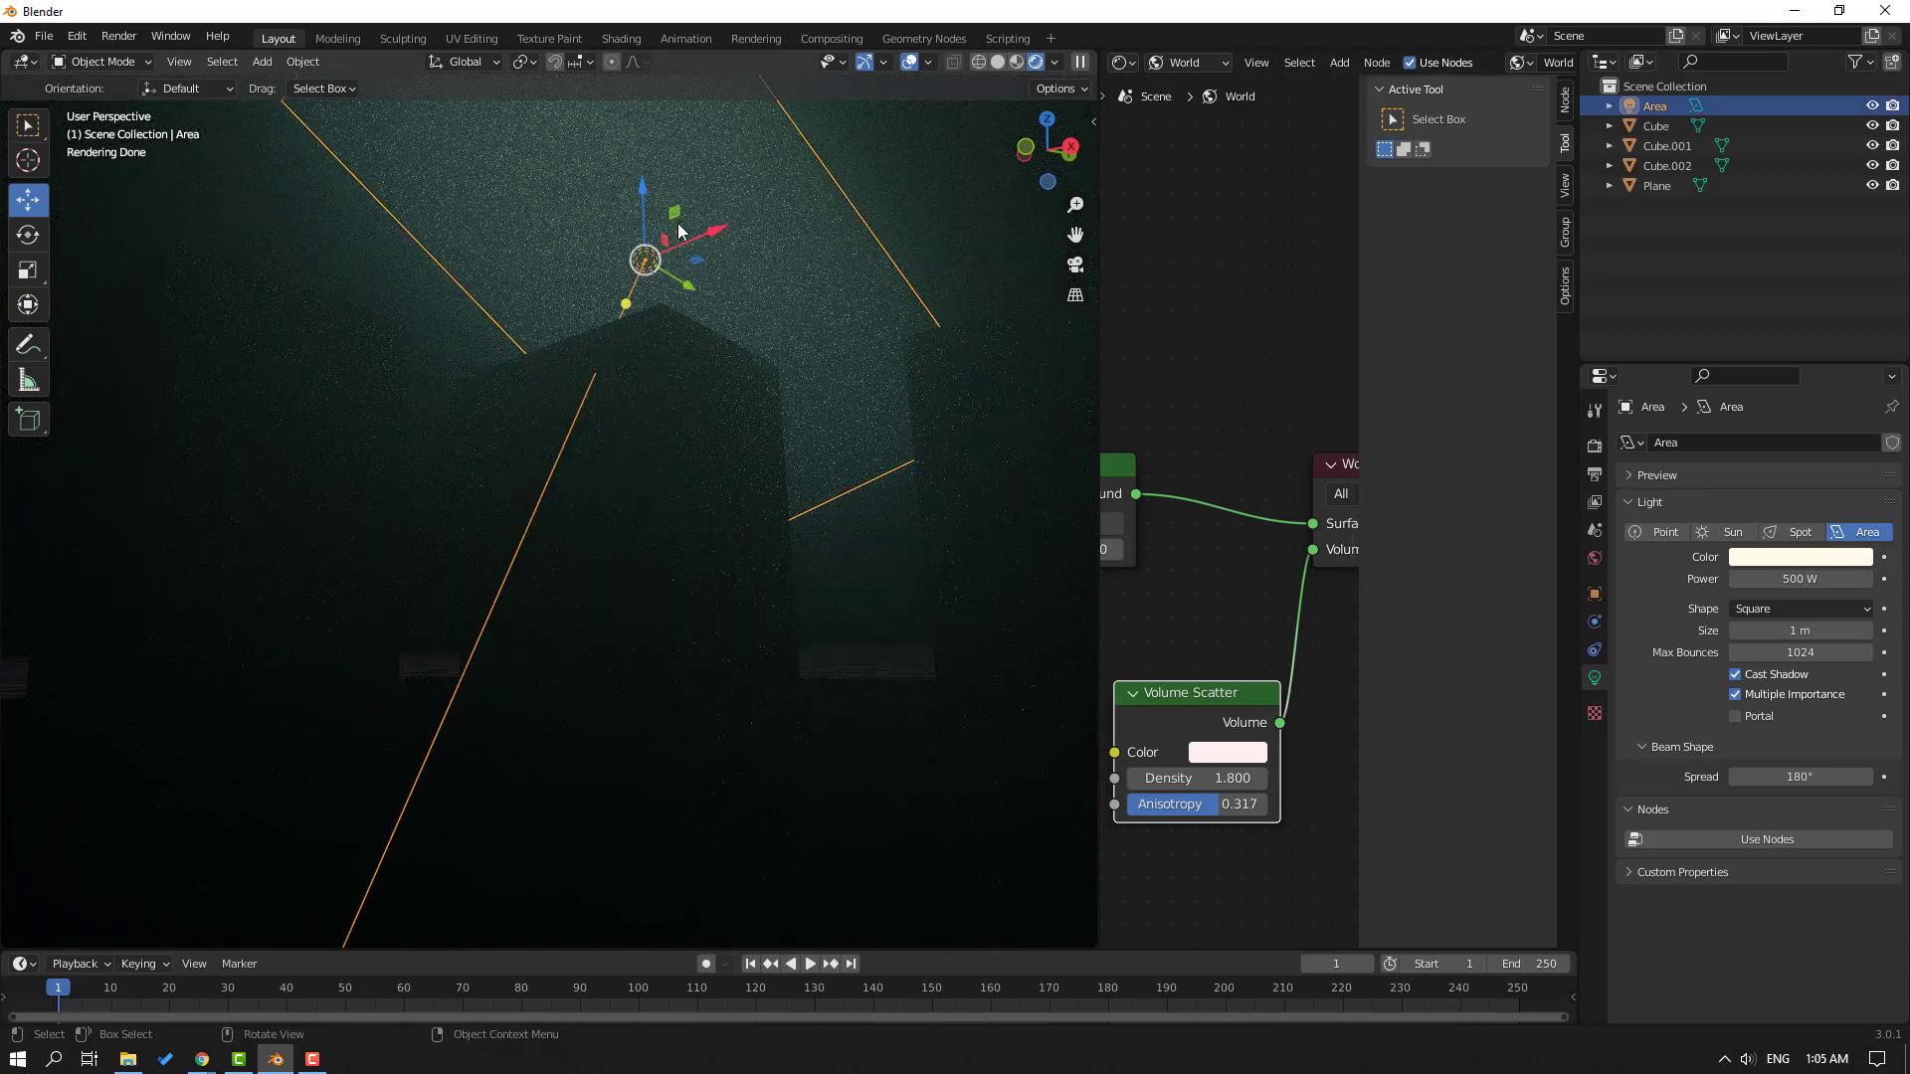
pyautogui.click(30, 270)
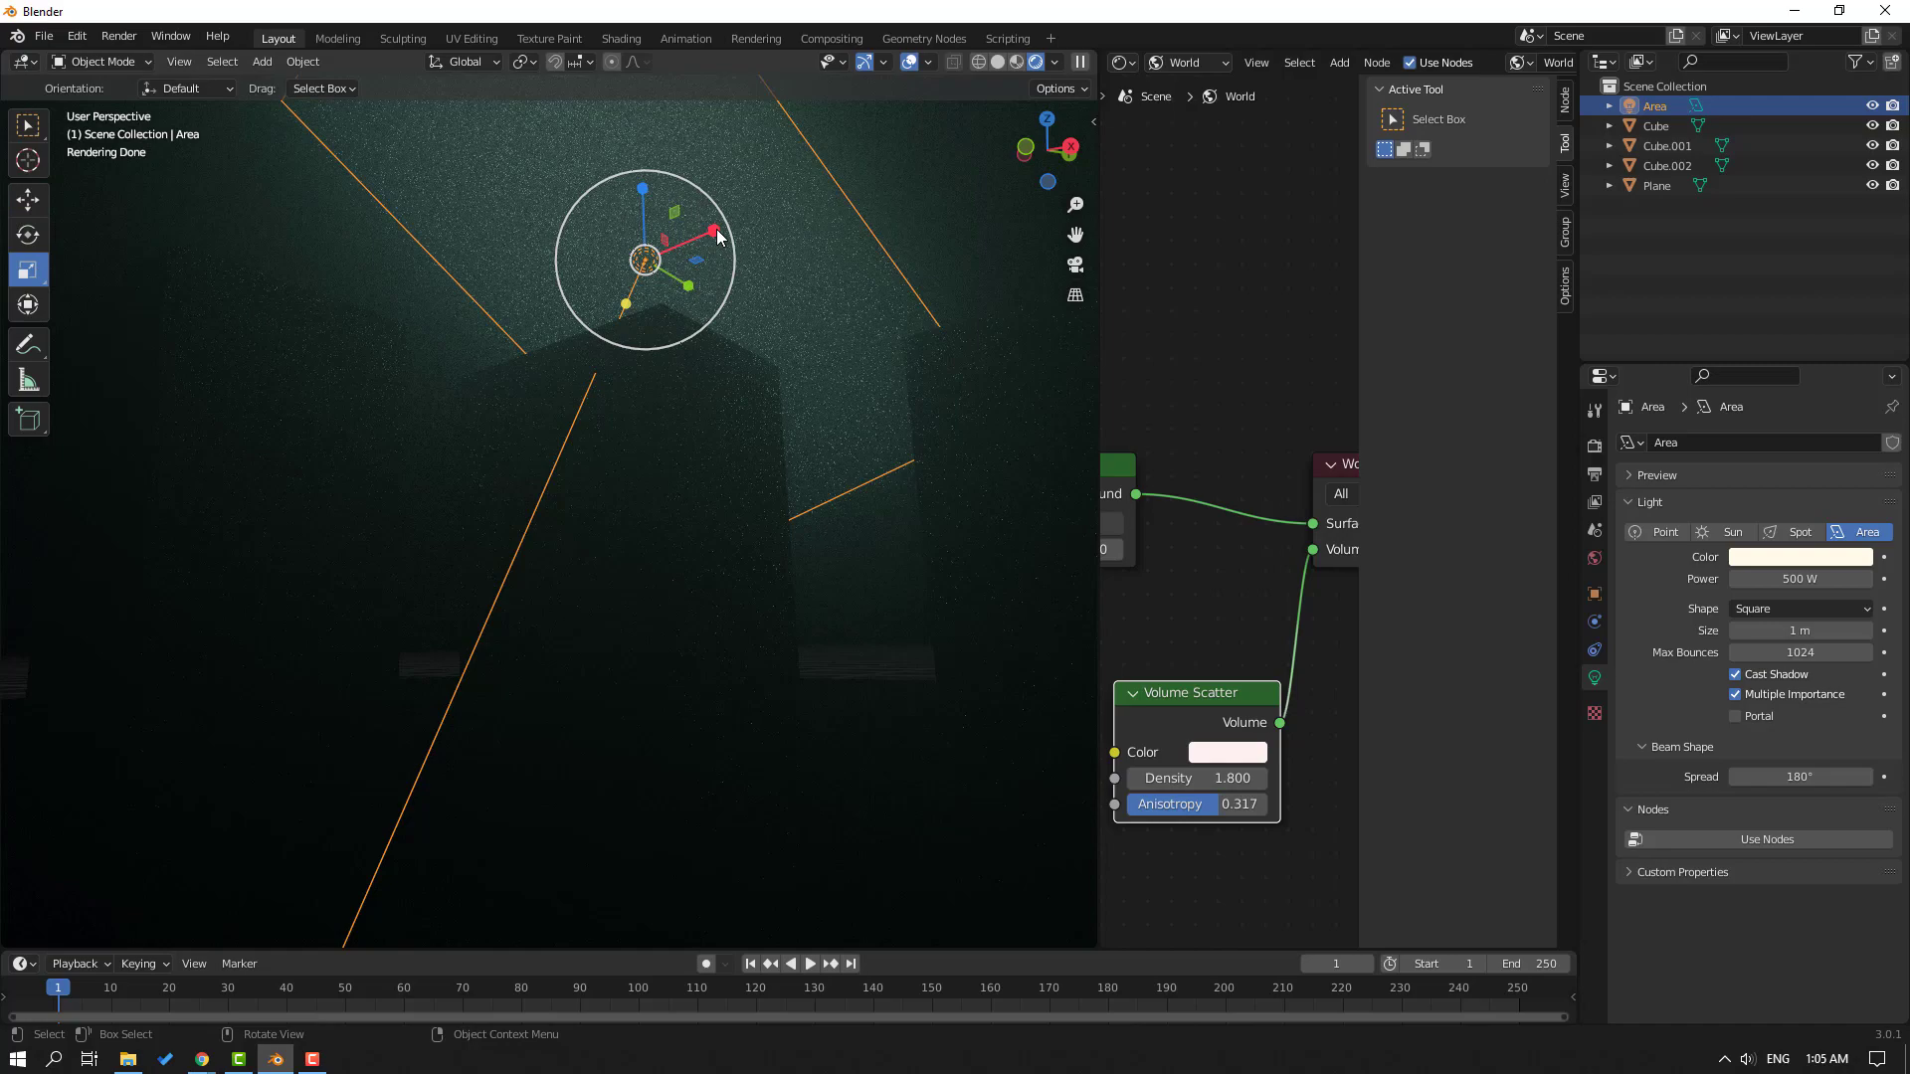
pyautogui.moveTo(717, 236); pyautogui.dragTo(1035, 99)
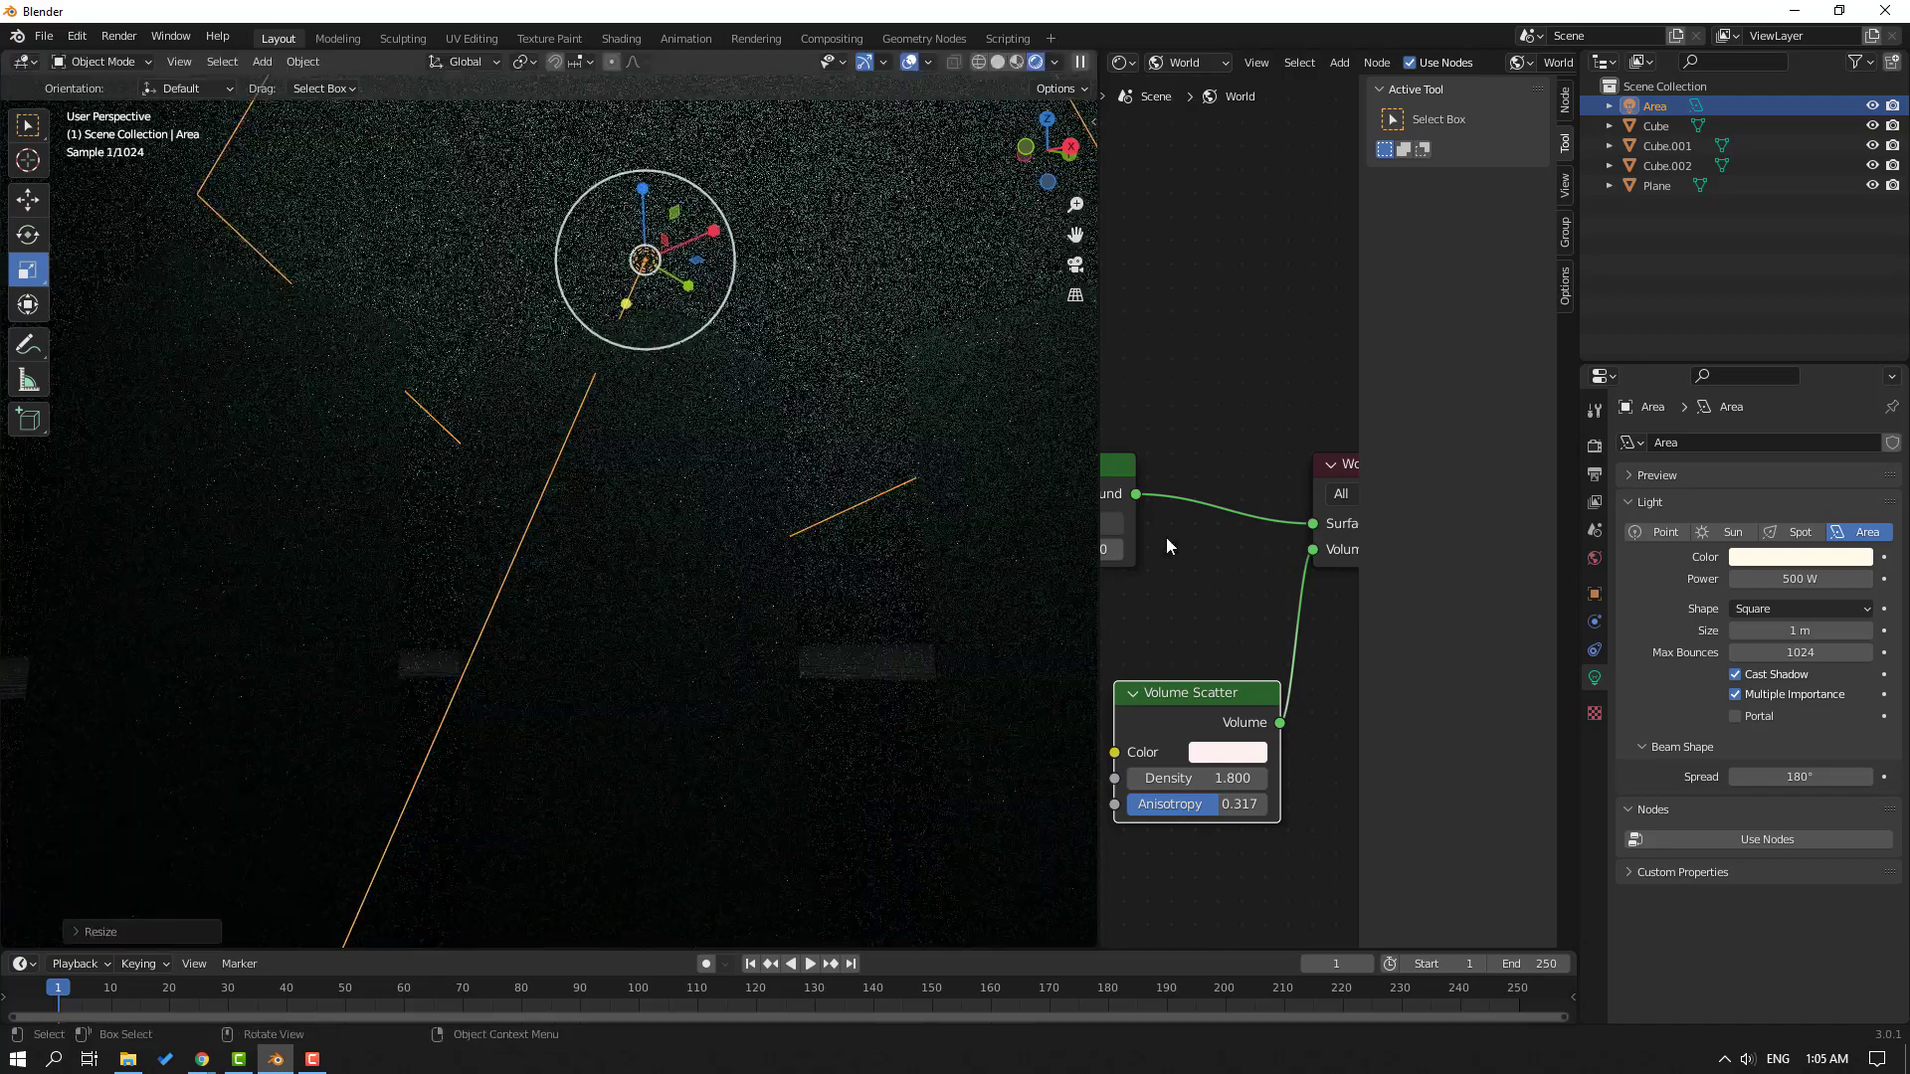
pyautogui.click(950, 283)
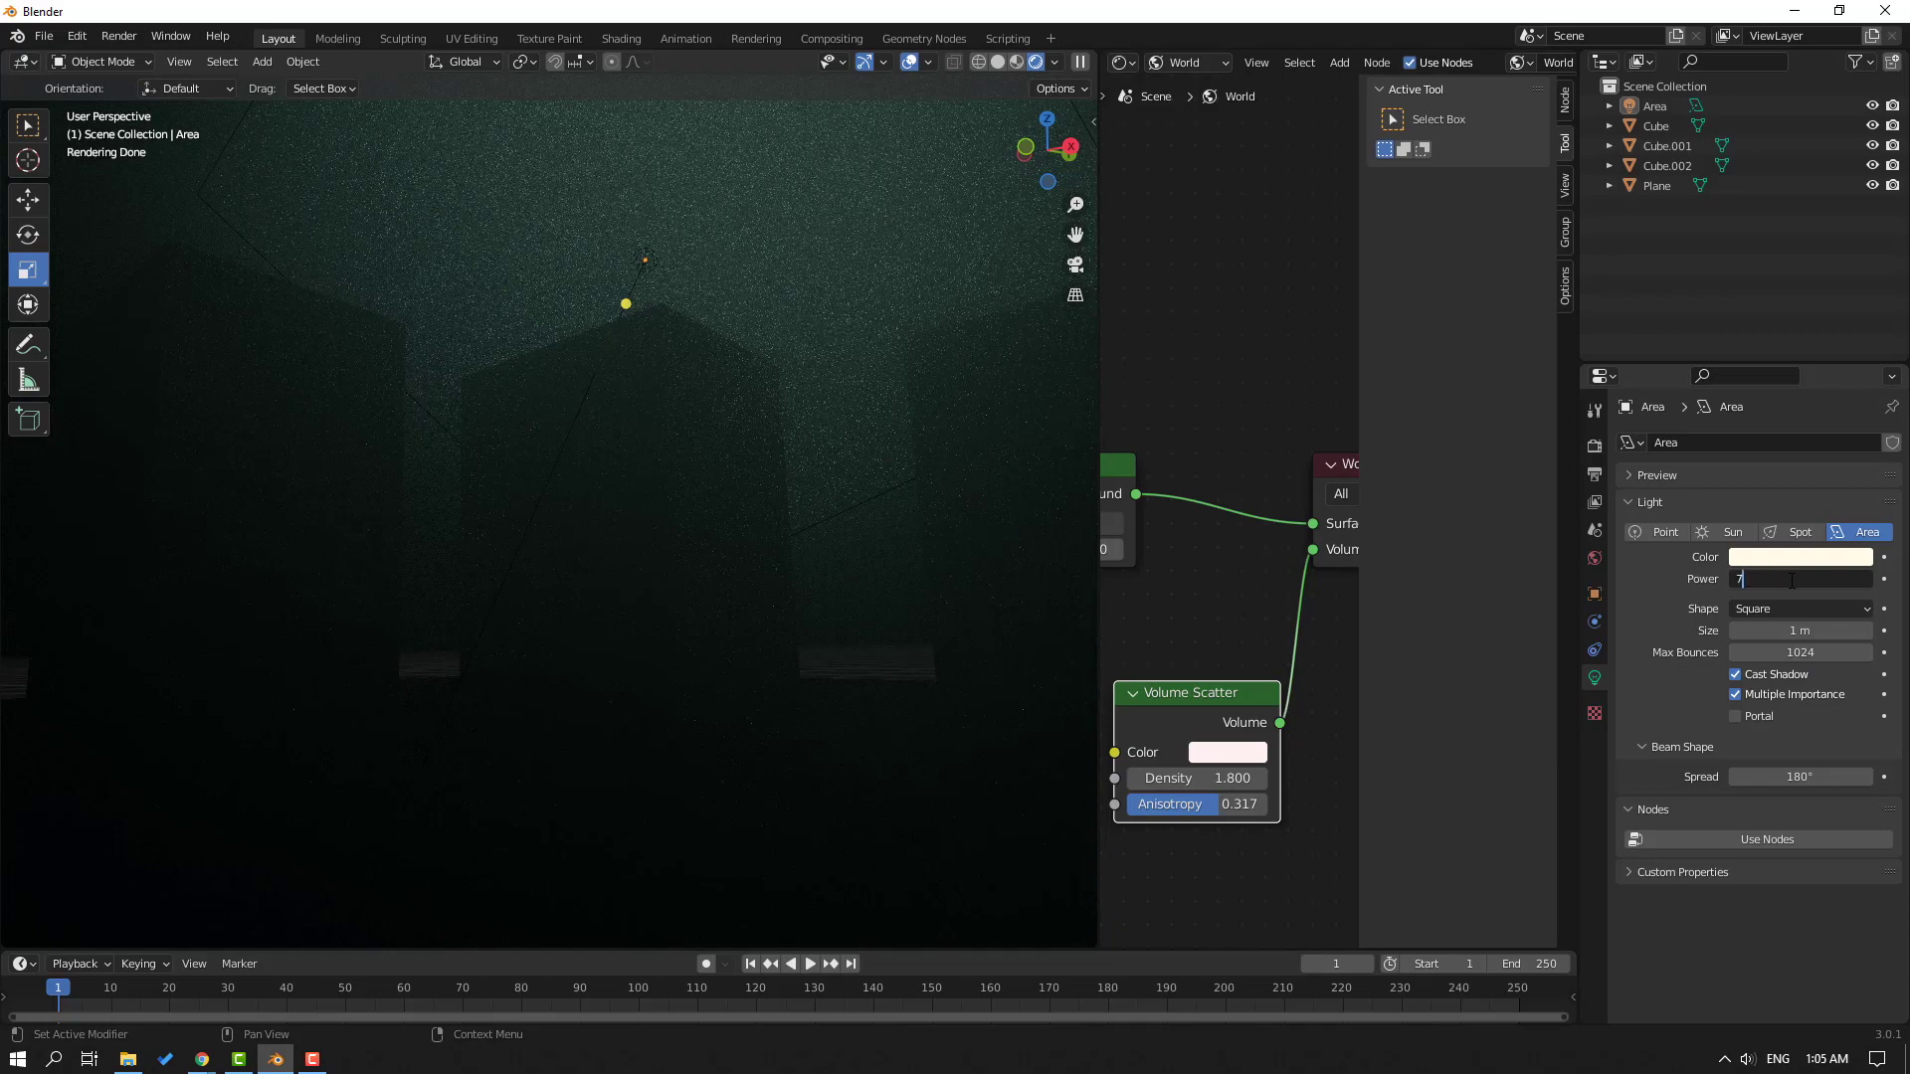
# Raise the area light power to 1000 W and widen the 3D view over the node editor
pyautogui.write('00')
pyautogui.press('Return')
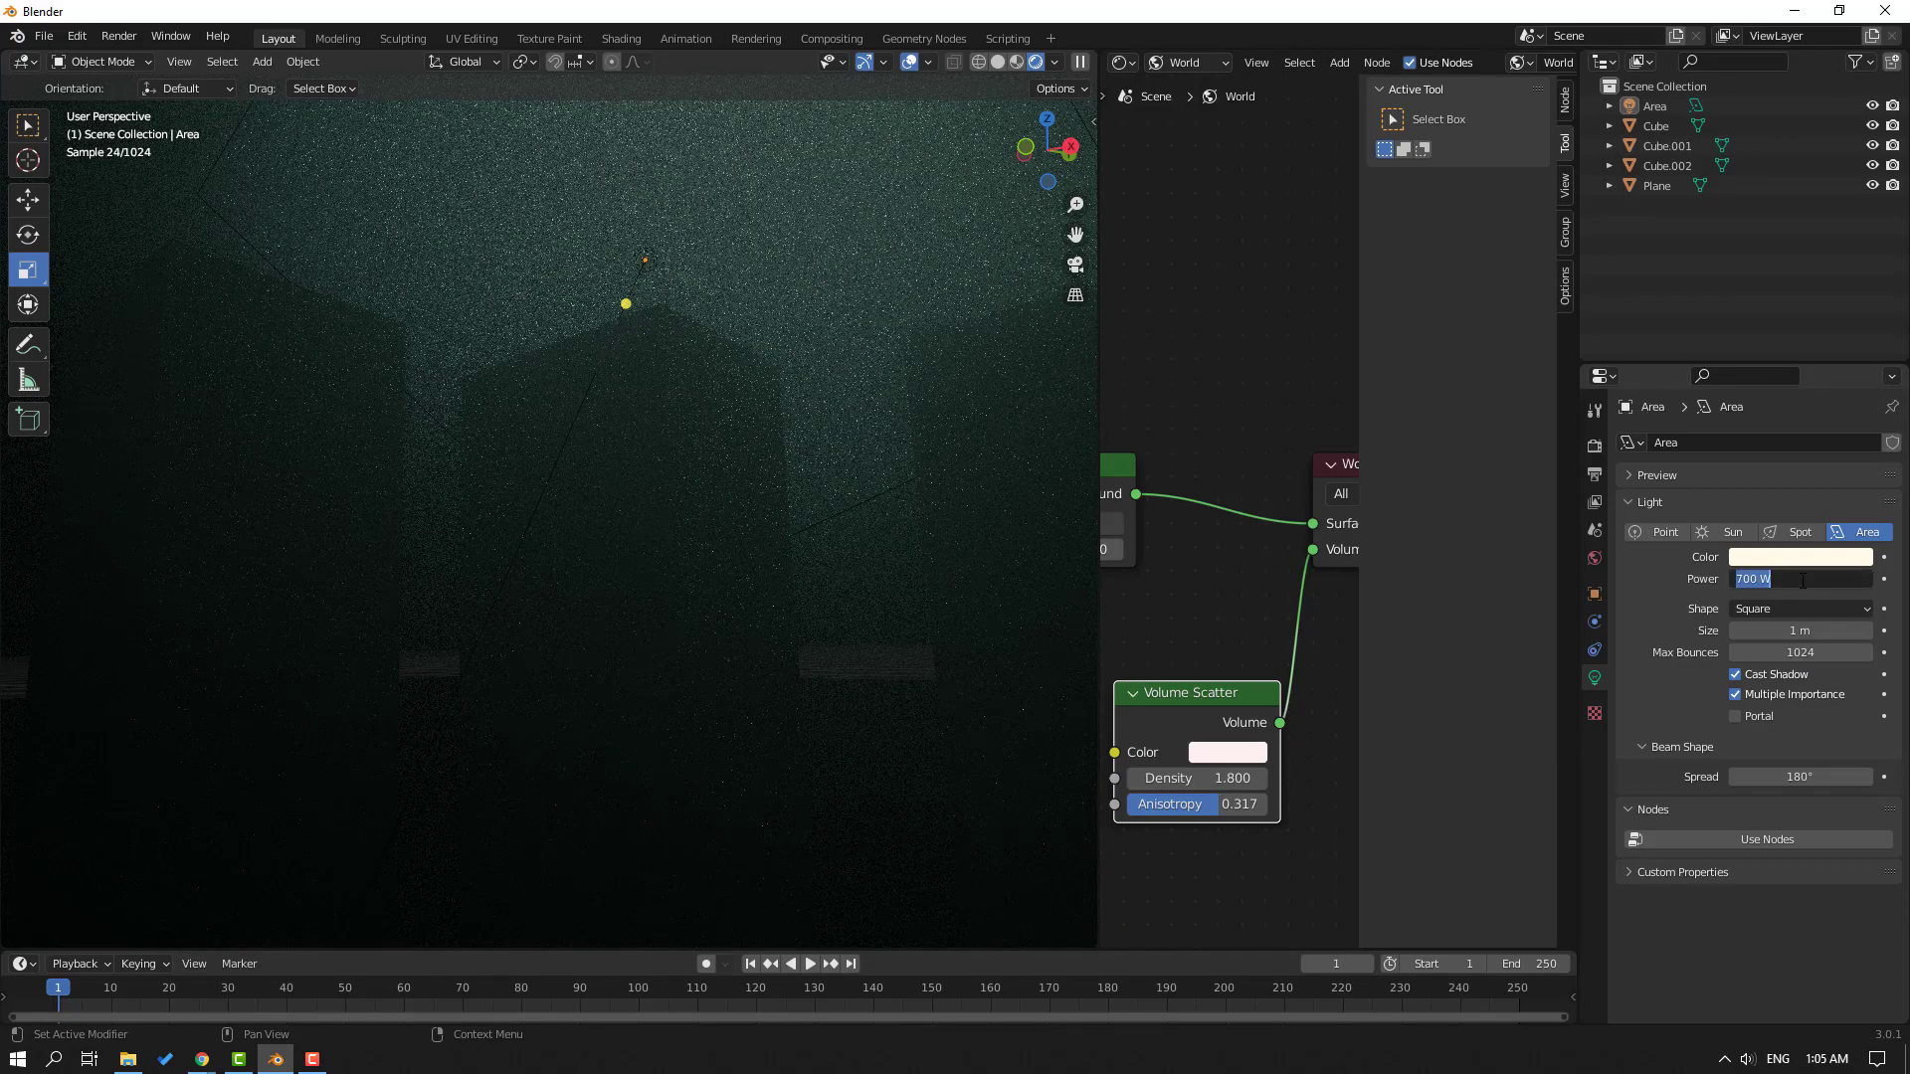
pyautogui.write('00')
pyautogui.press('Return')
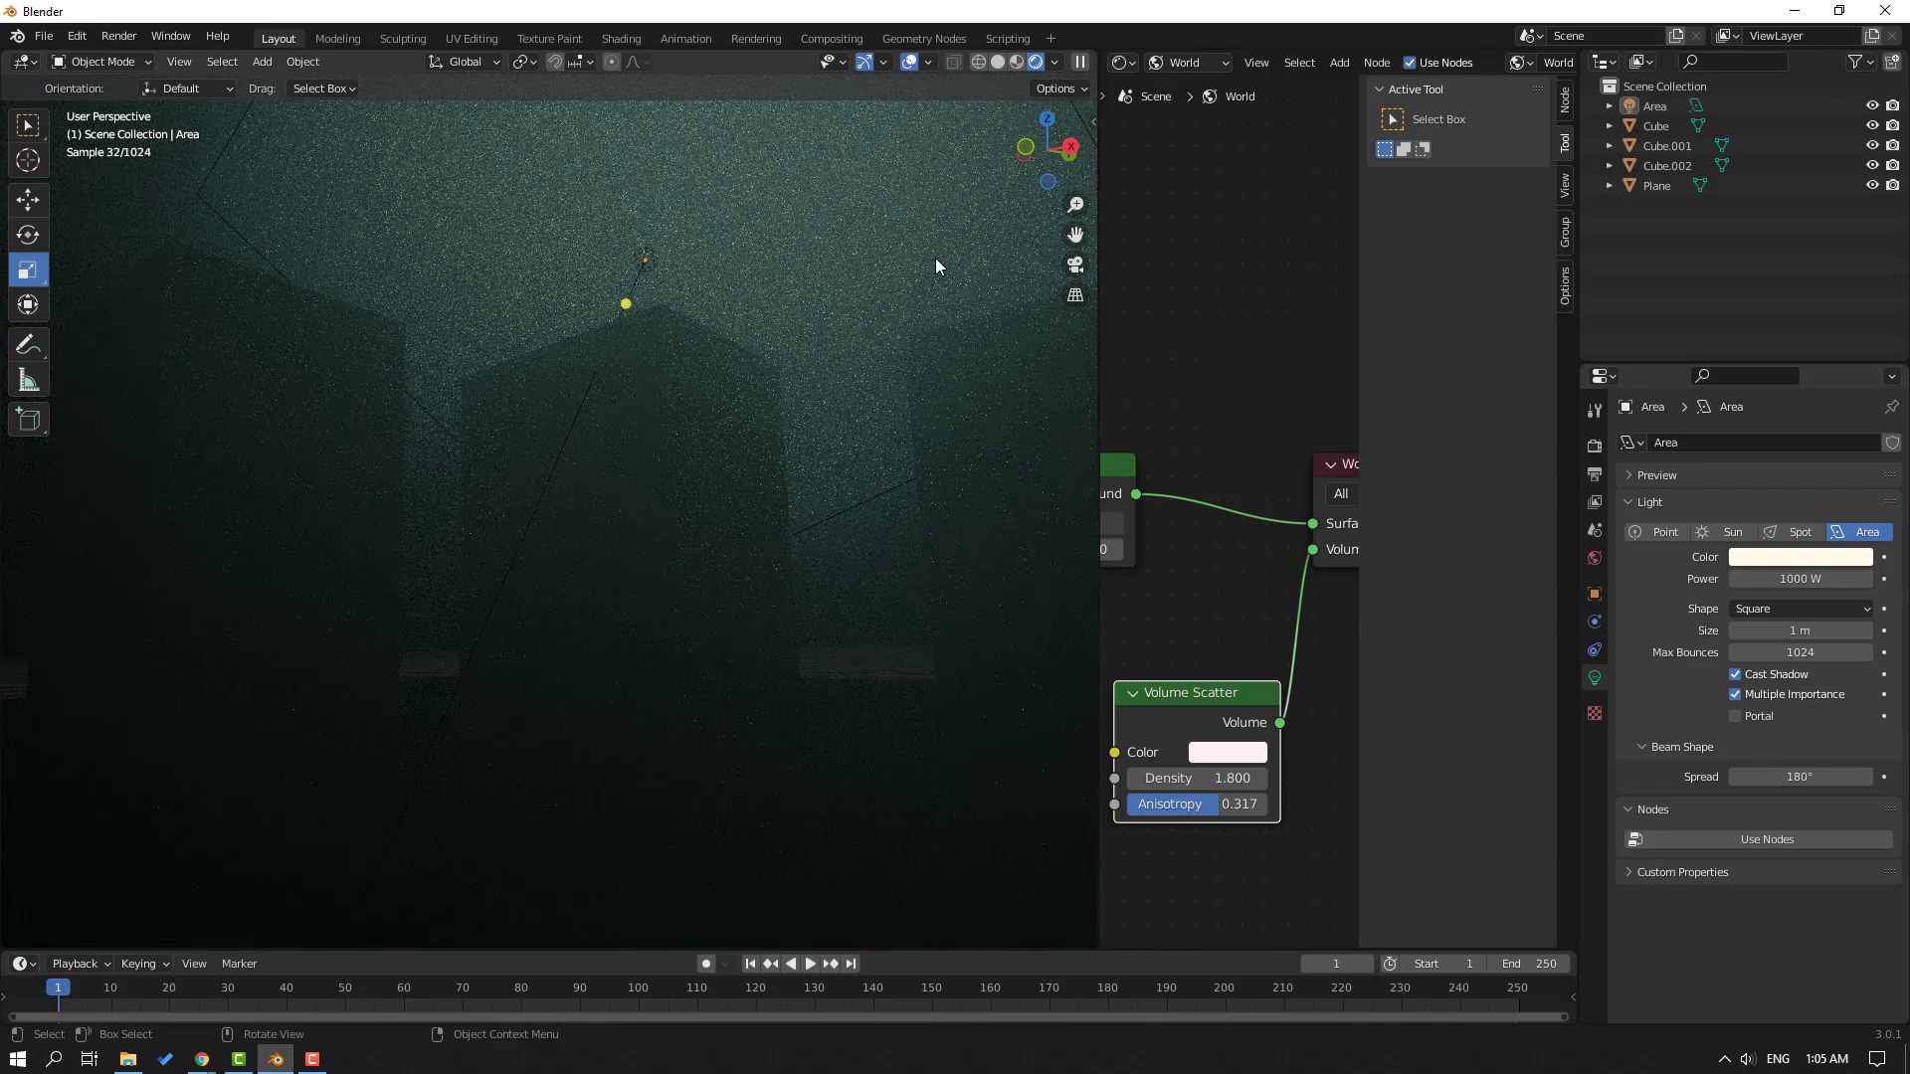
pyautogui.moveTo(1099, 382); pyautogui.dragTo(1612, 374)
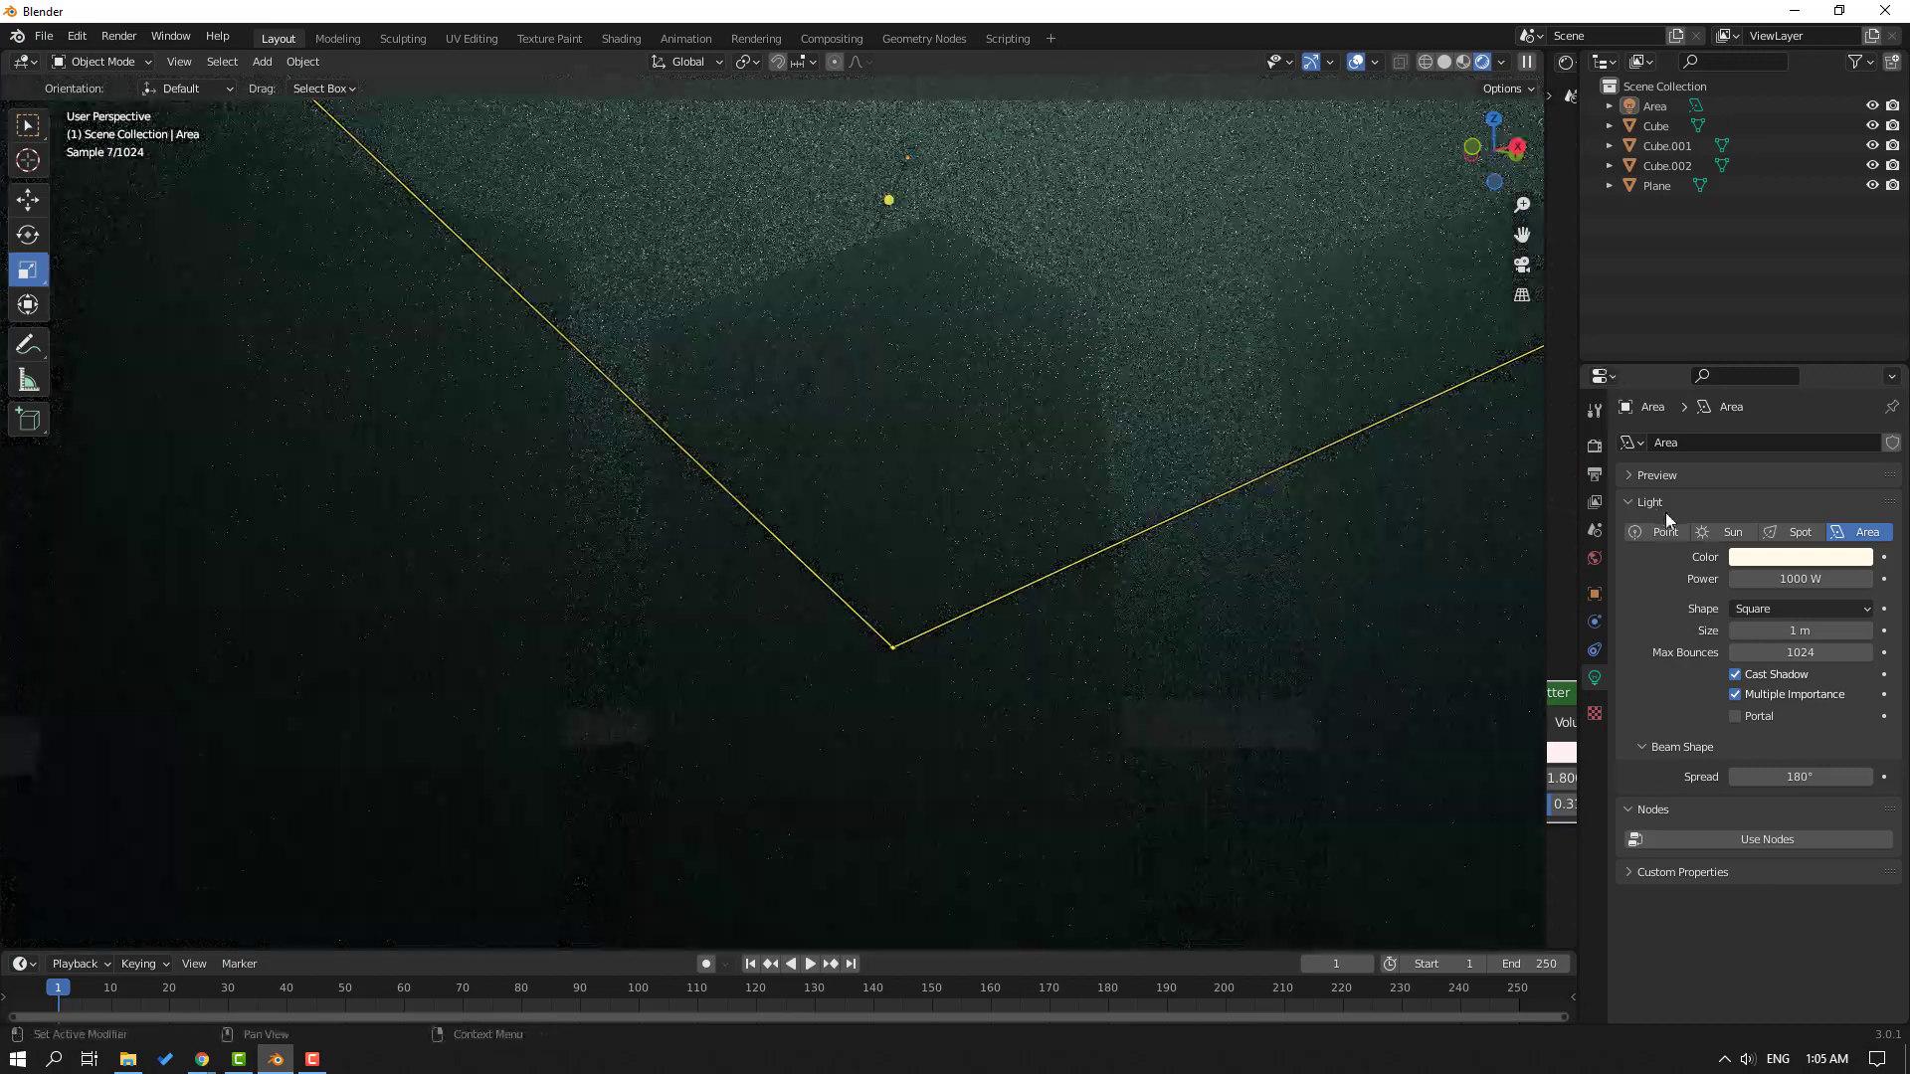
# Duplicate the central pillar into Cube.003 and raise the copy along Z
pyautogui.click(1077, 283)
pyautogui.click(1238, 246)
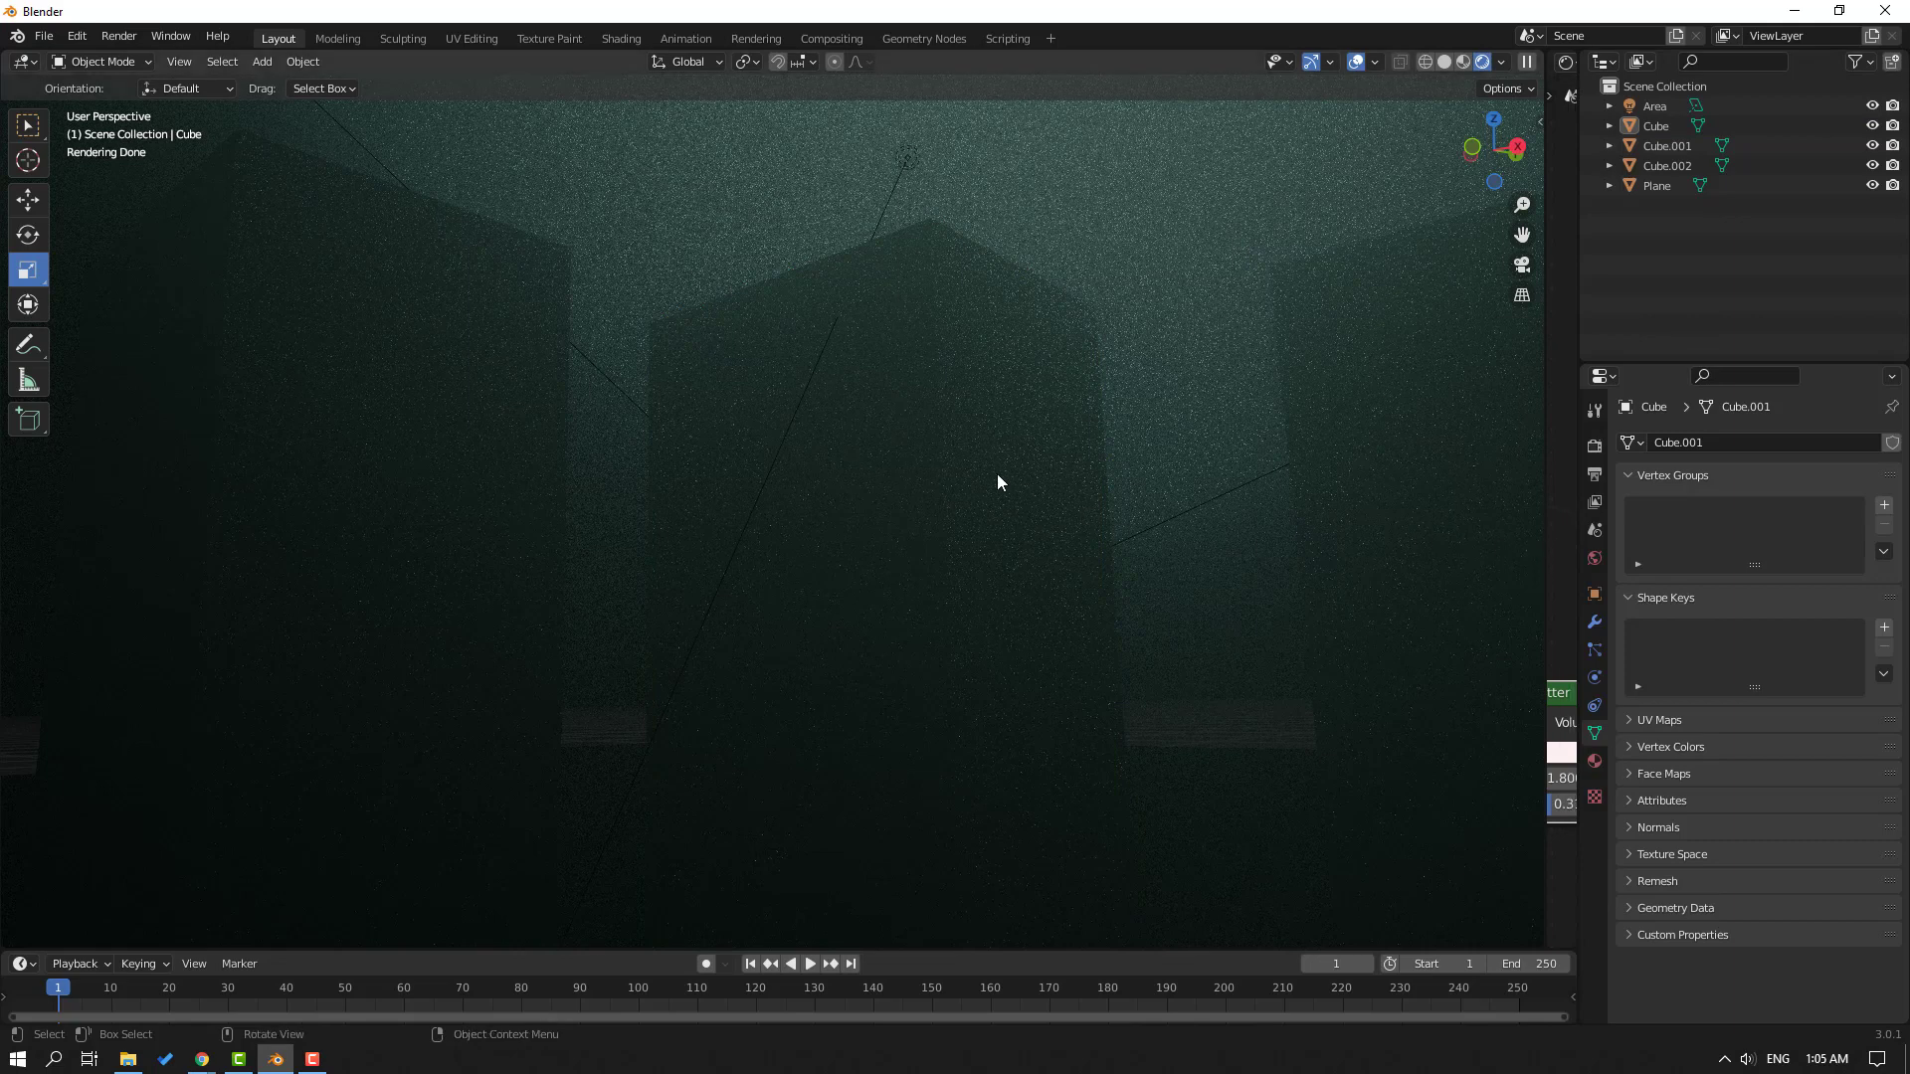
pyautogui.click(945, 456)
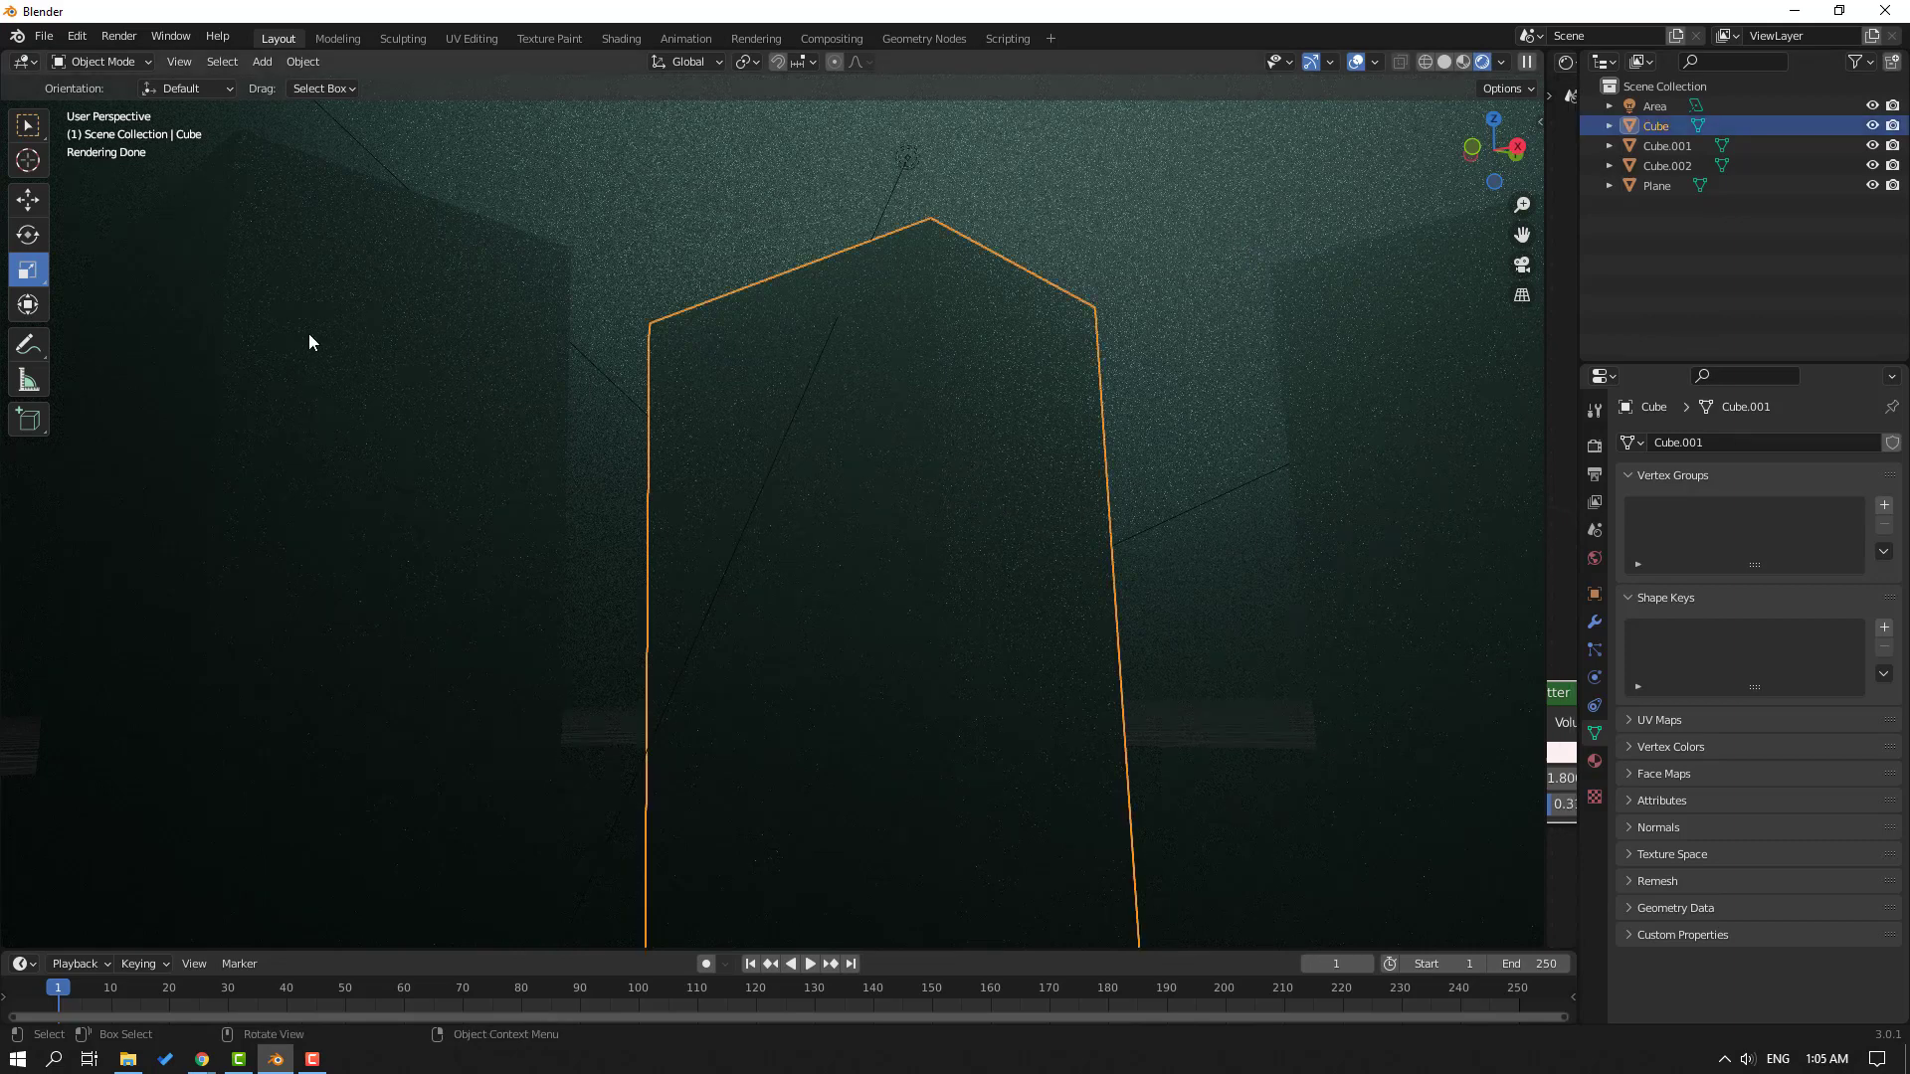
pyautogui.click(27, 204)
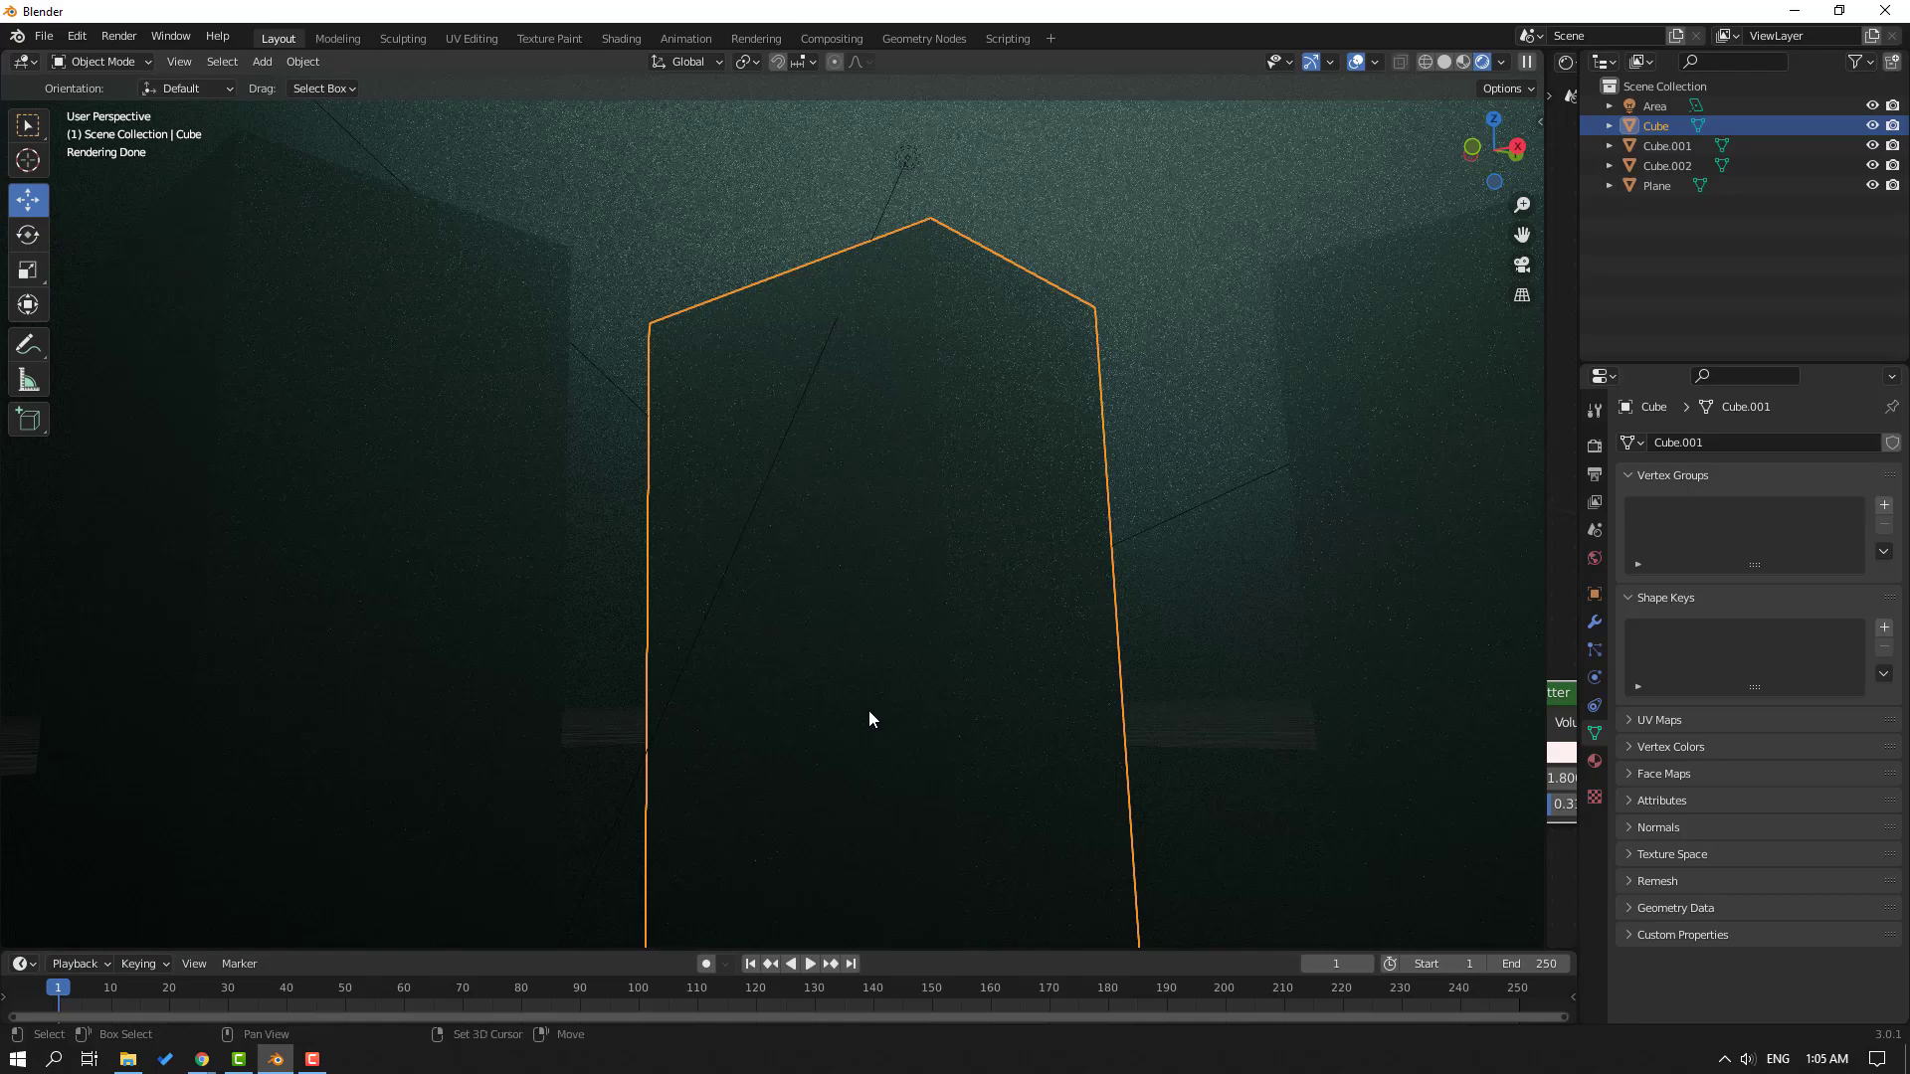
pyautogui.hotkey('shift', 'd')
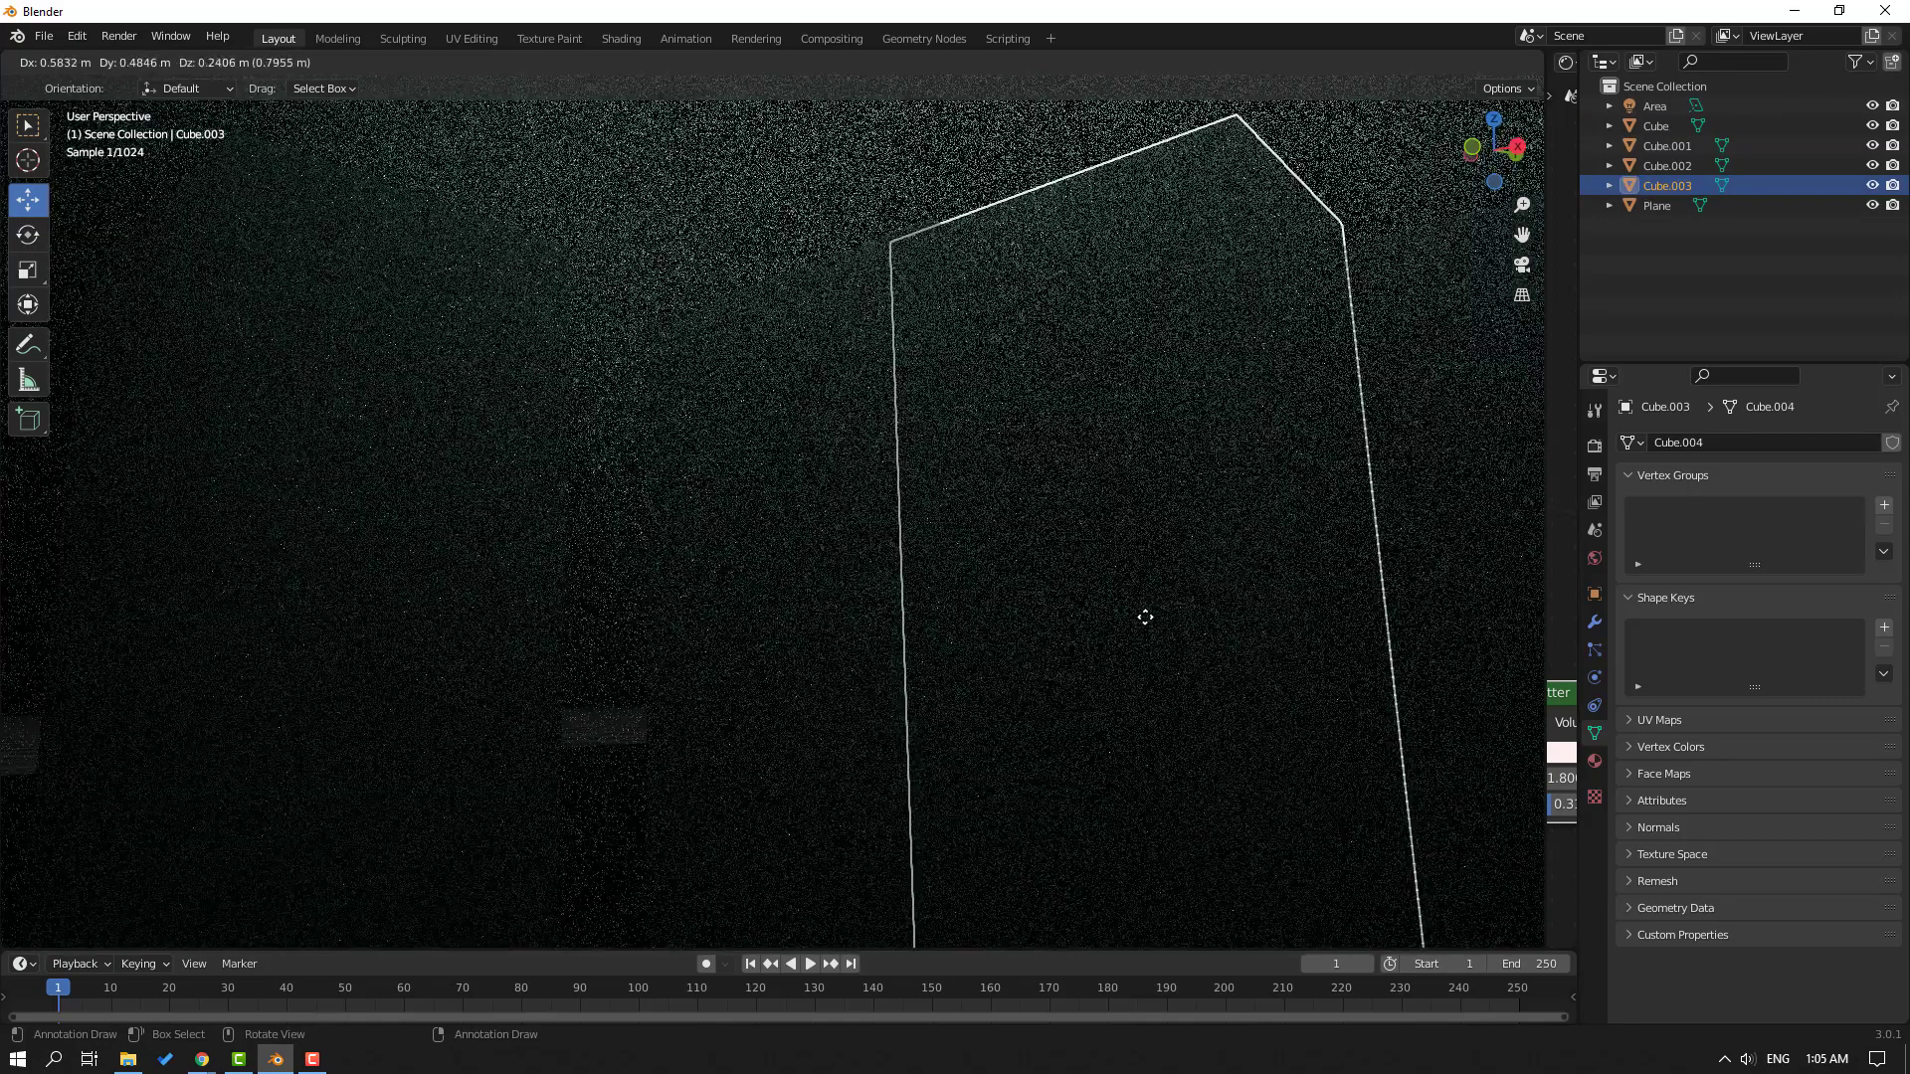
pyautogui.click(1145, 616)
pyautogui.moveTo(1165, 939); pyautogui.dragTo(1137, 459)
pyautogui.moveTo(1136, 190); pyautogui.dragTo(1137, 191)
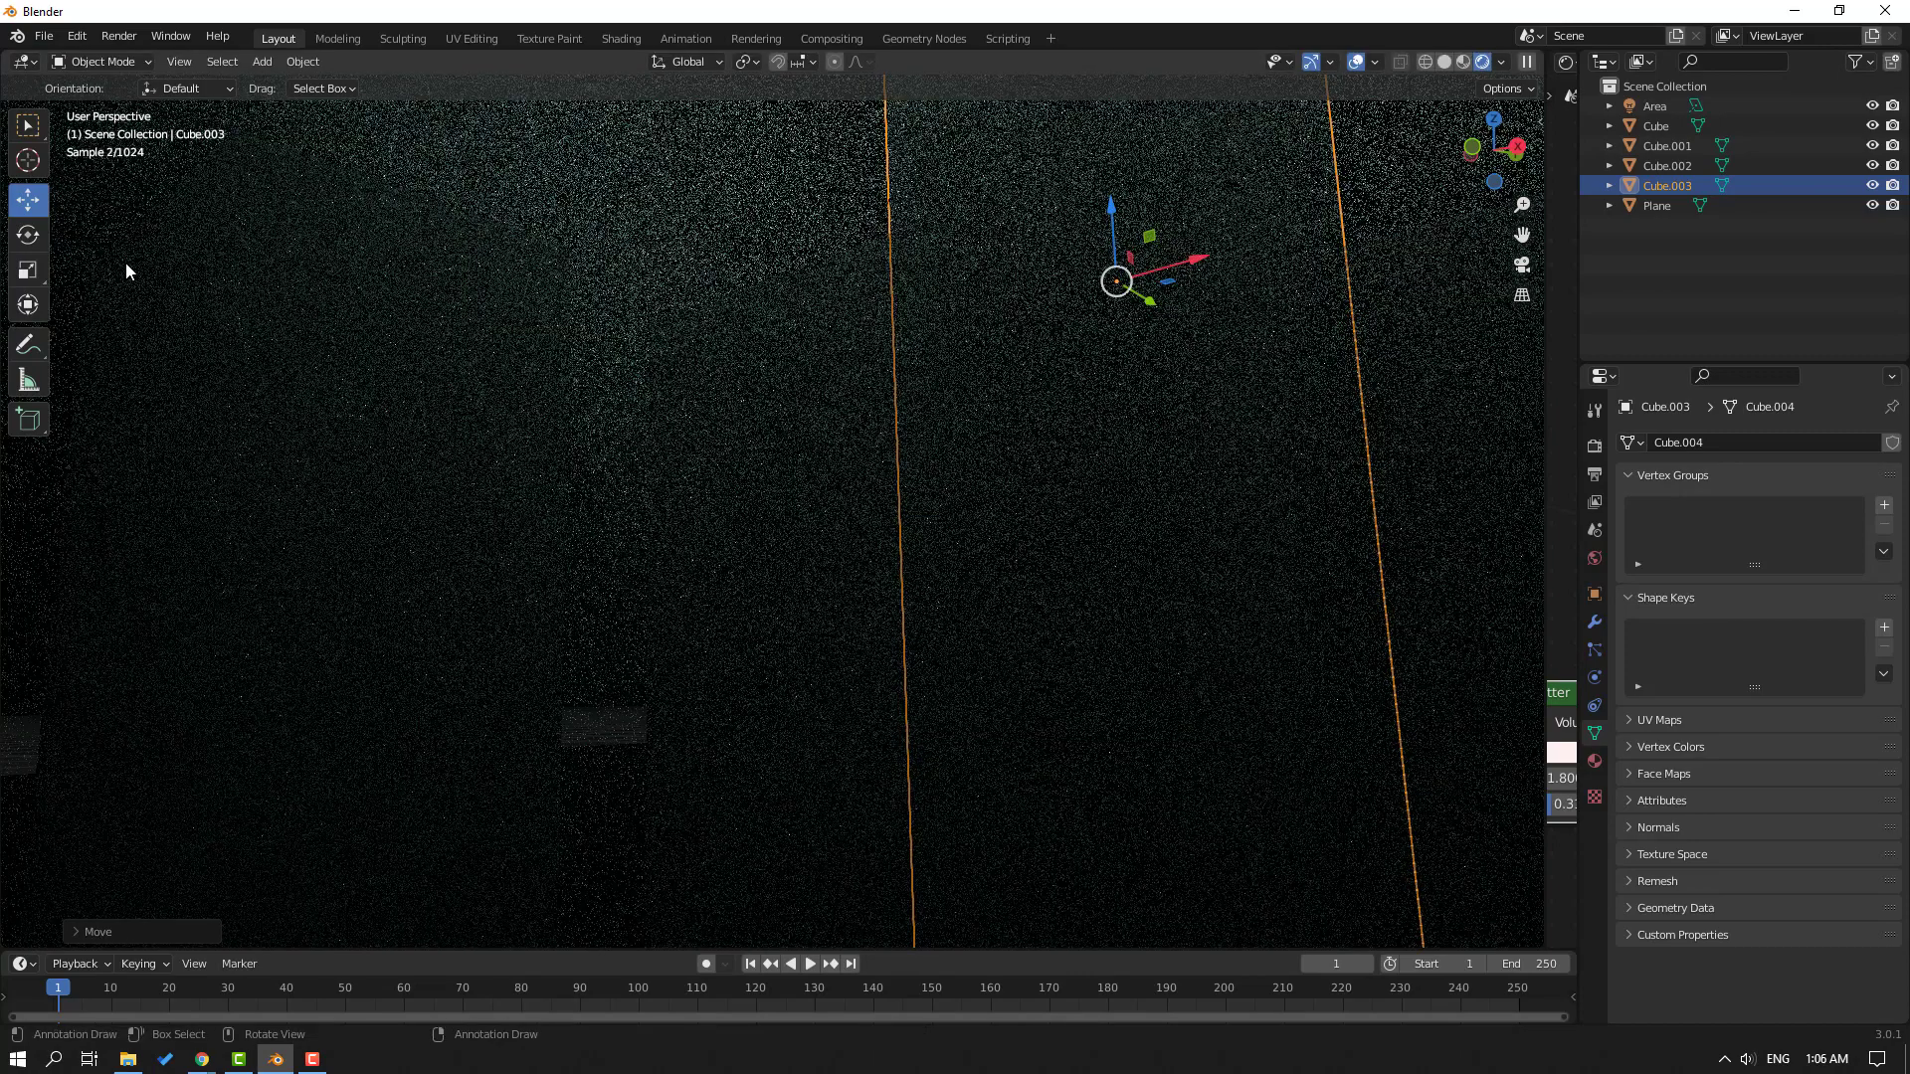
# Scale Cube.003 down to about 0.56 and lower it along Z and slide it along X
pyautogui.click(39, 277)
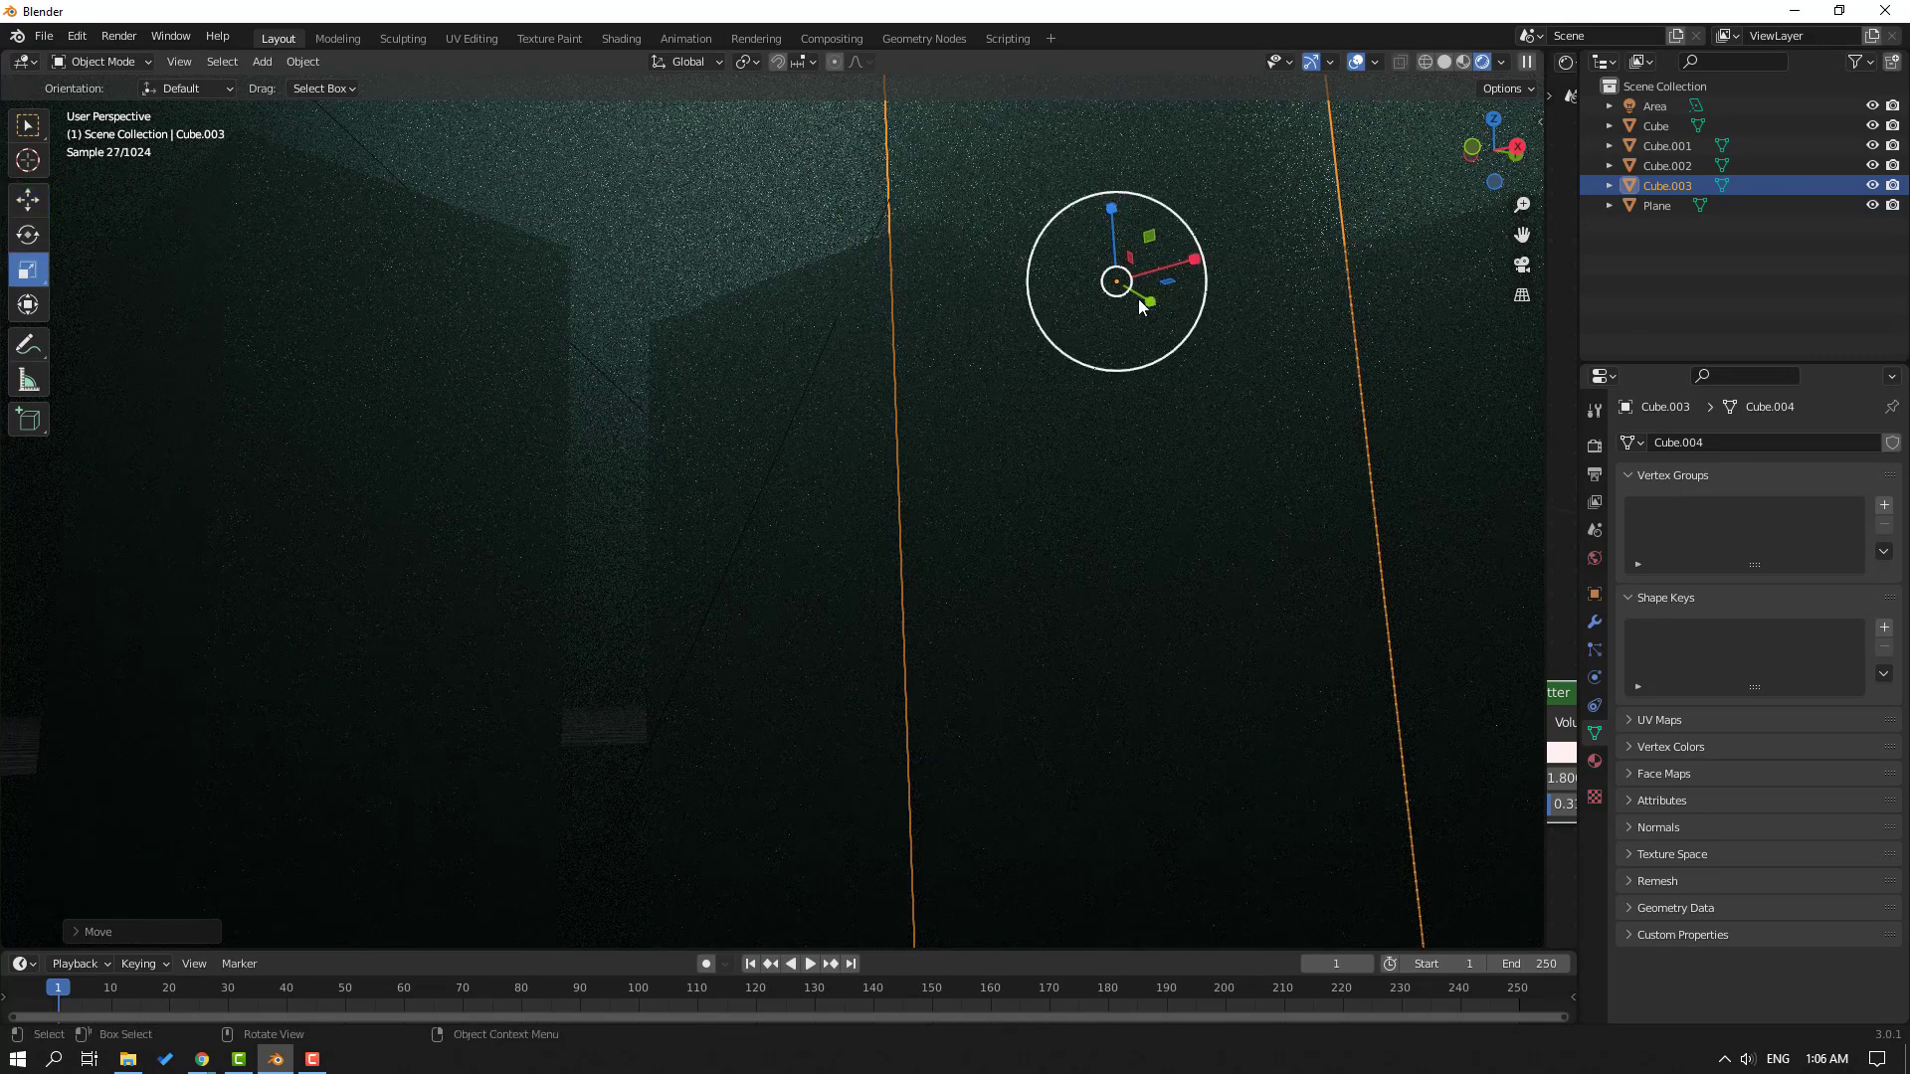
pyautogui.moveTo(1169, 239); pyautogui.dragTo(1106, 290)
pyautogui.hotkey('shift', 'space')
pyautogui.press('g')
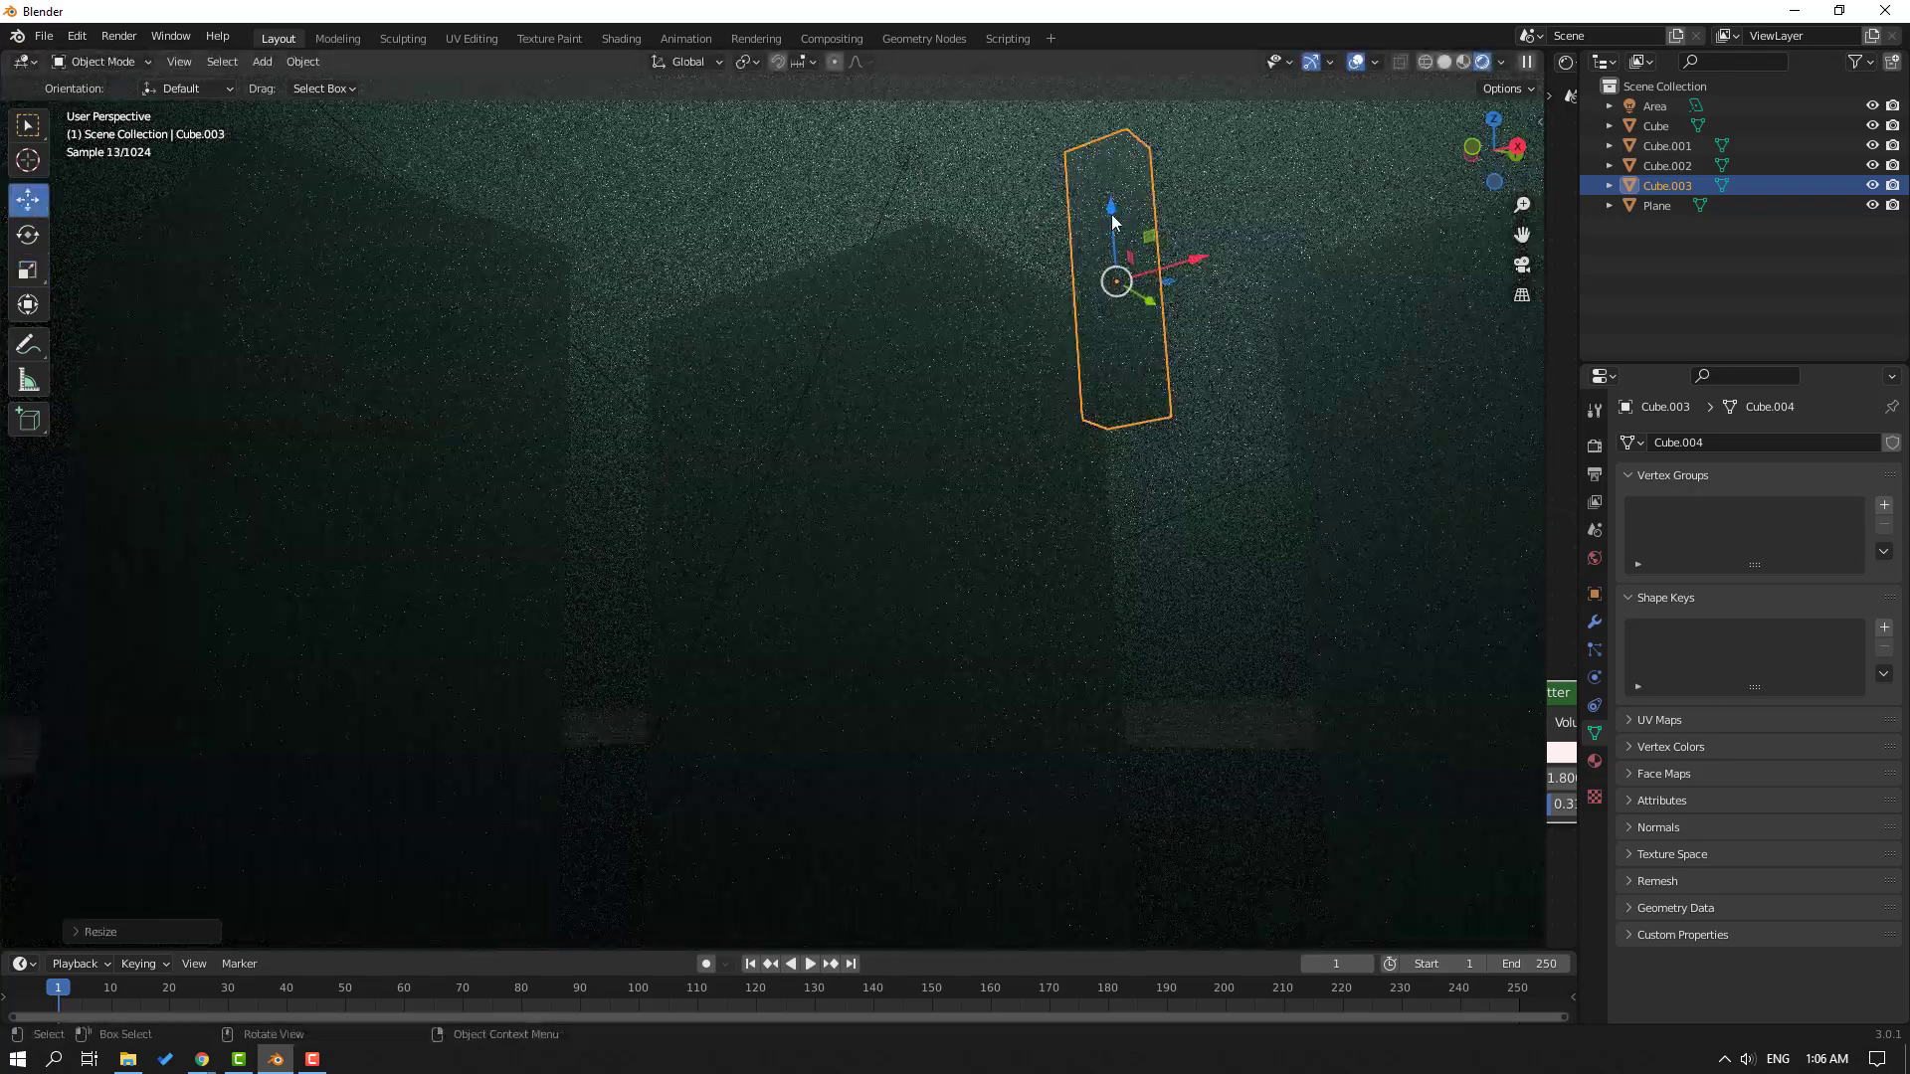
pyautogui.moveTo(1113, 223); pyautogui.dragTo(1116, 525)
pyautogui.moveTo(1209, 593); pyautogui.dragTo(1235, 634)
# Shift Cube.003 0.1238 m along Y, then deselect it
pyautogui.click(1432, 351)
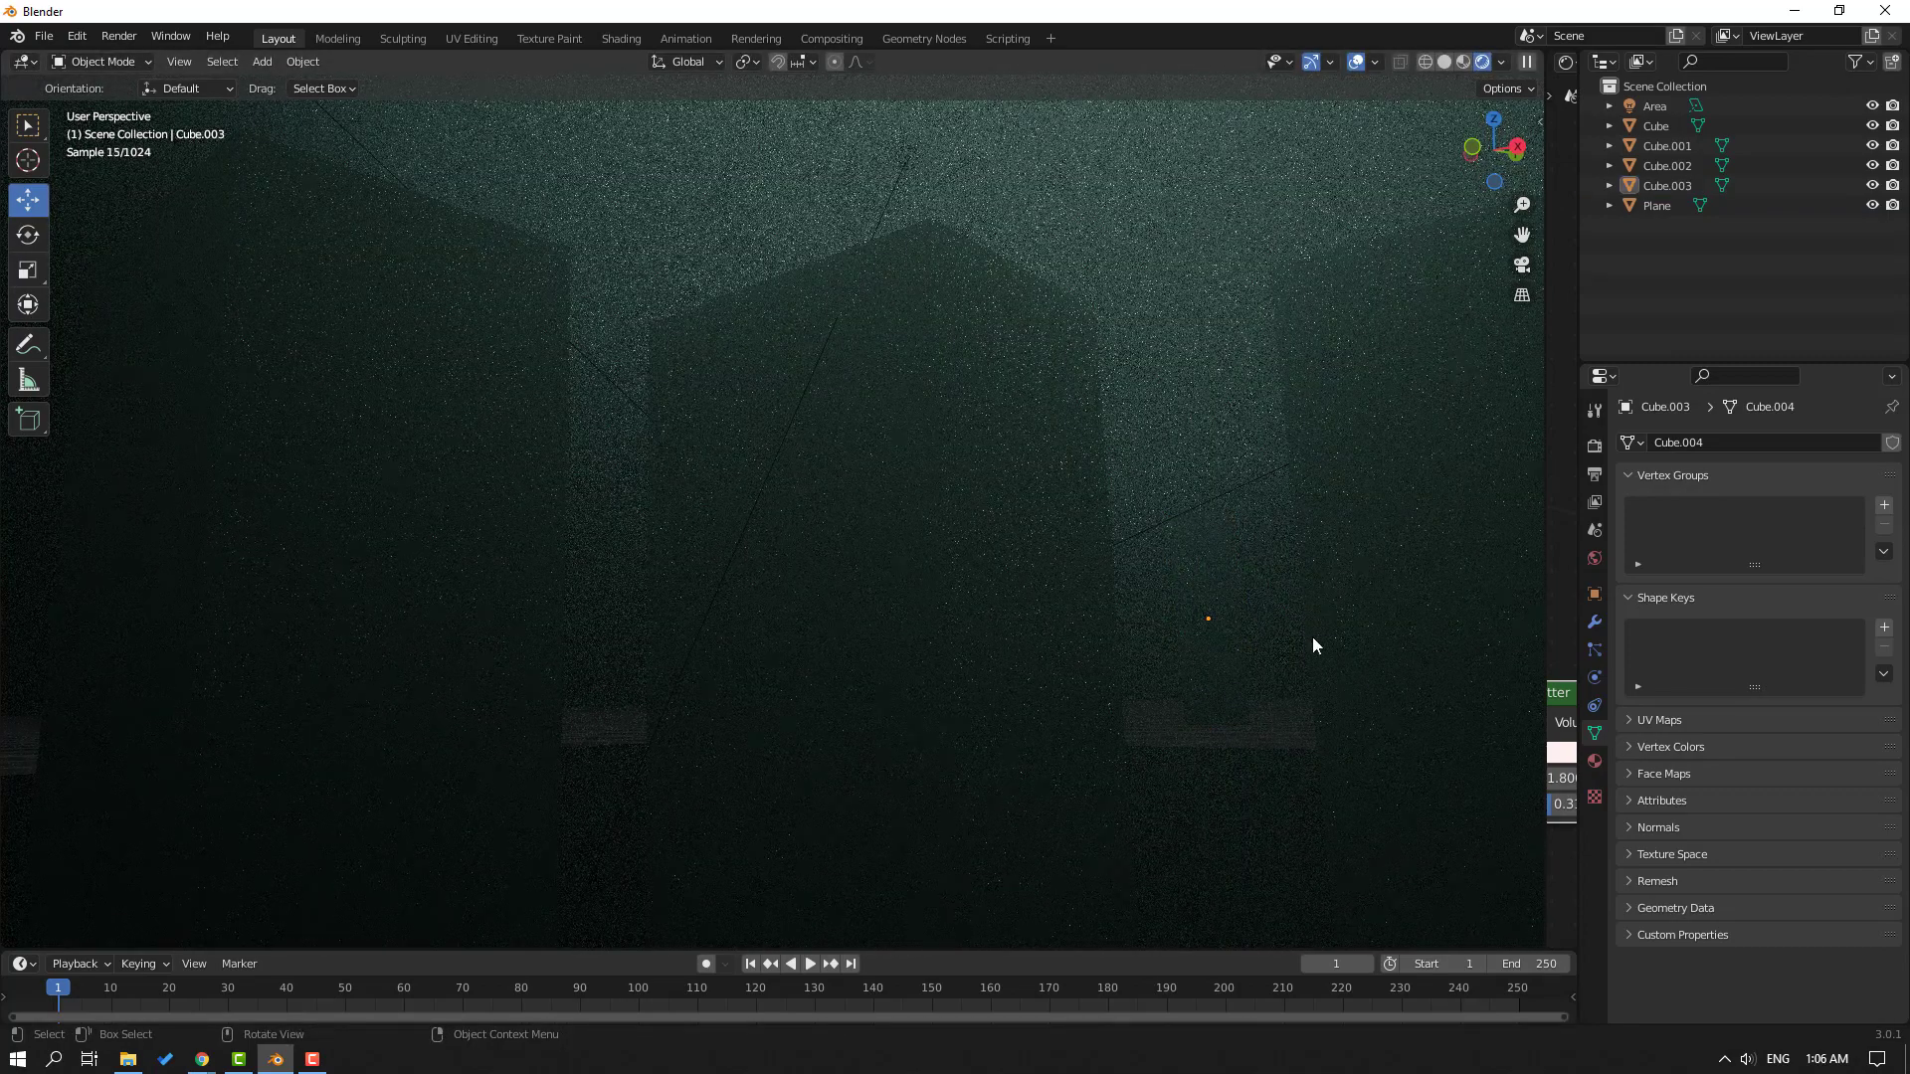
pyautogui.click(1220, 634)
pyautogui.moveTo(1239, 625); pyautogui.dragTo(1144, 637)
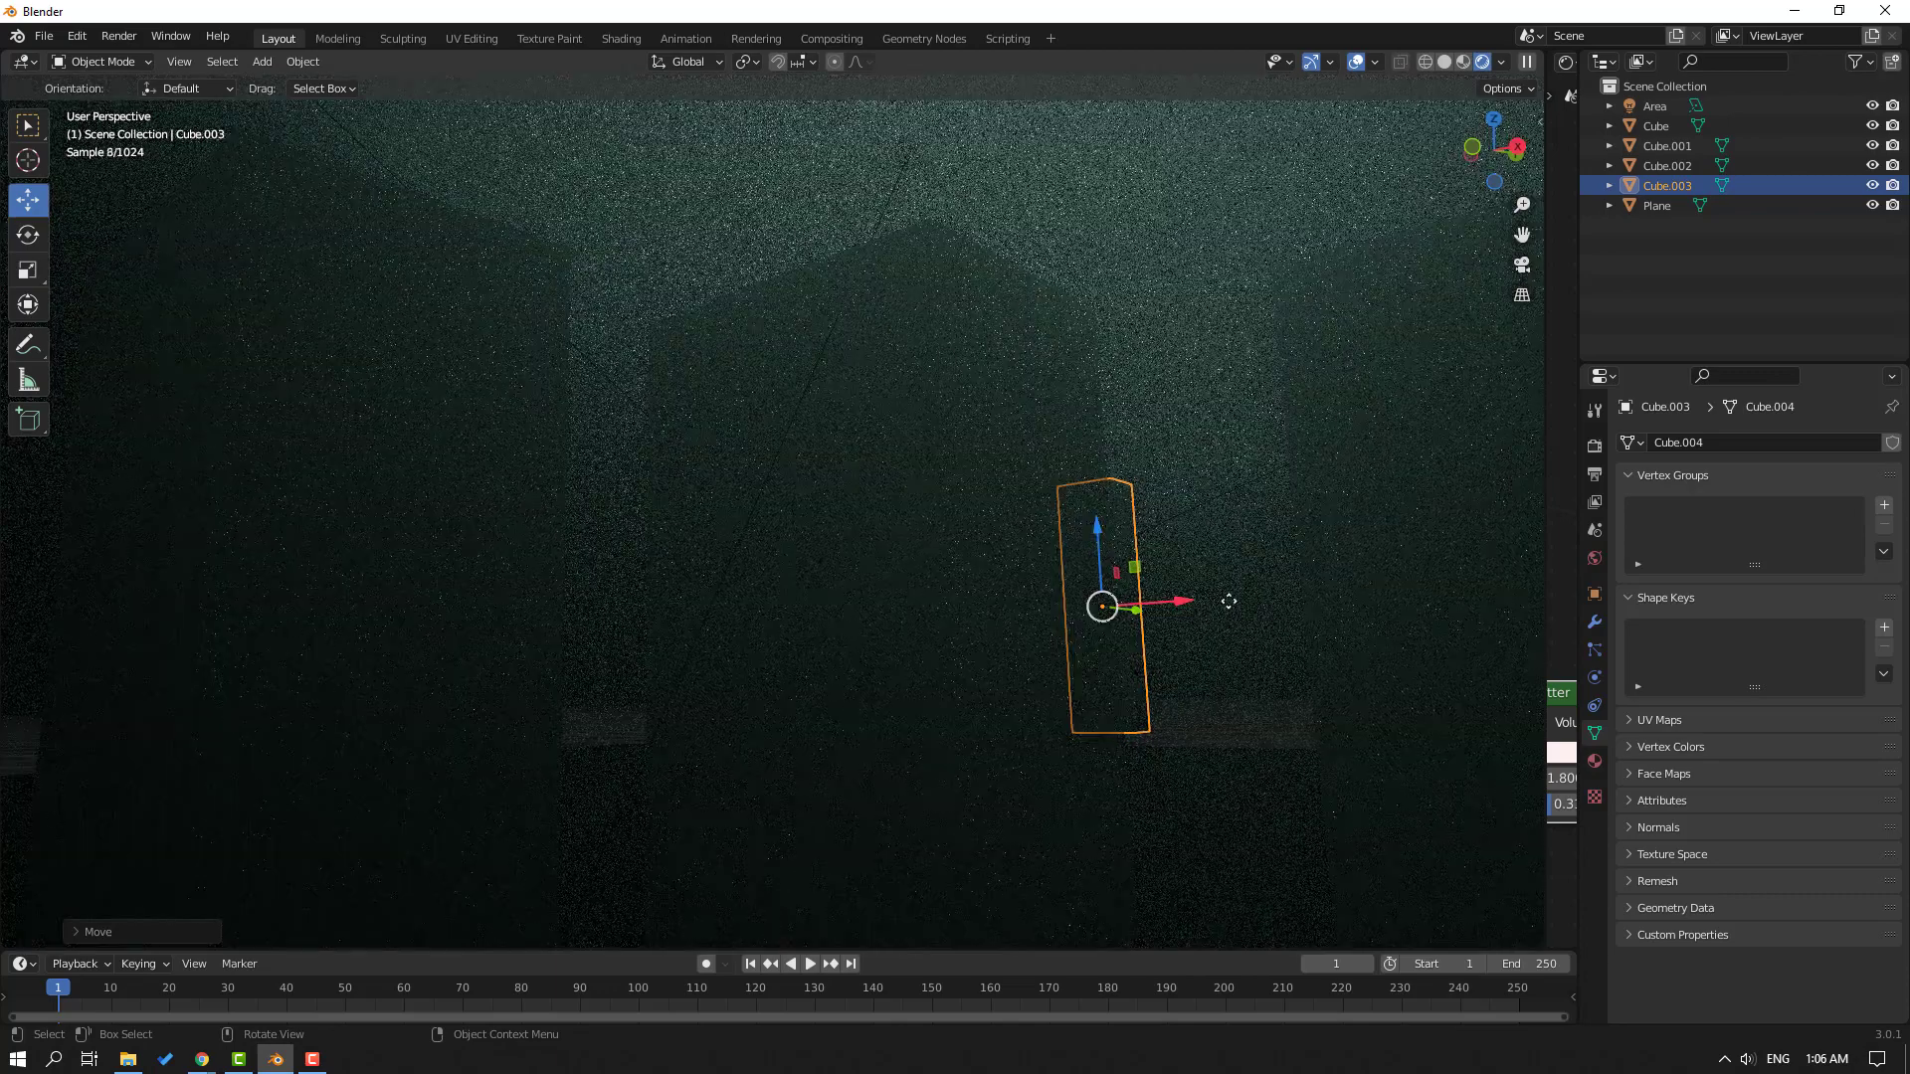
pyautogui.click(1472, 336)
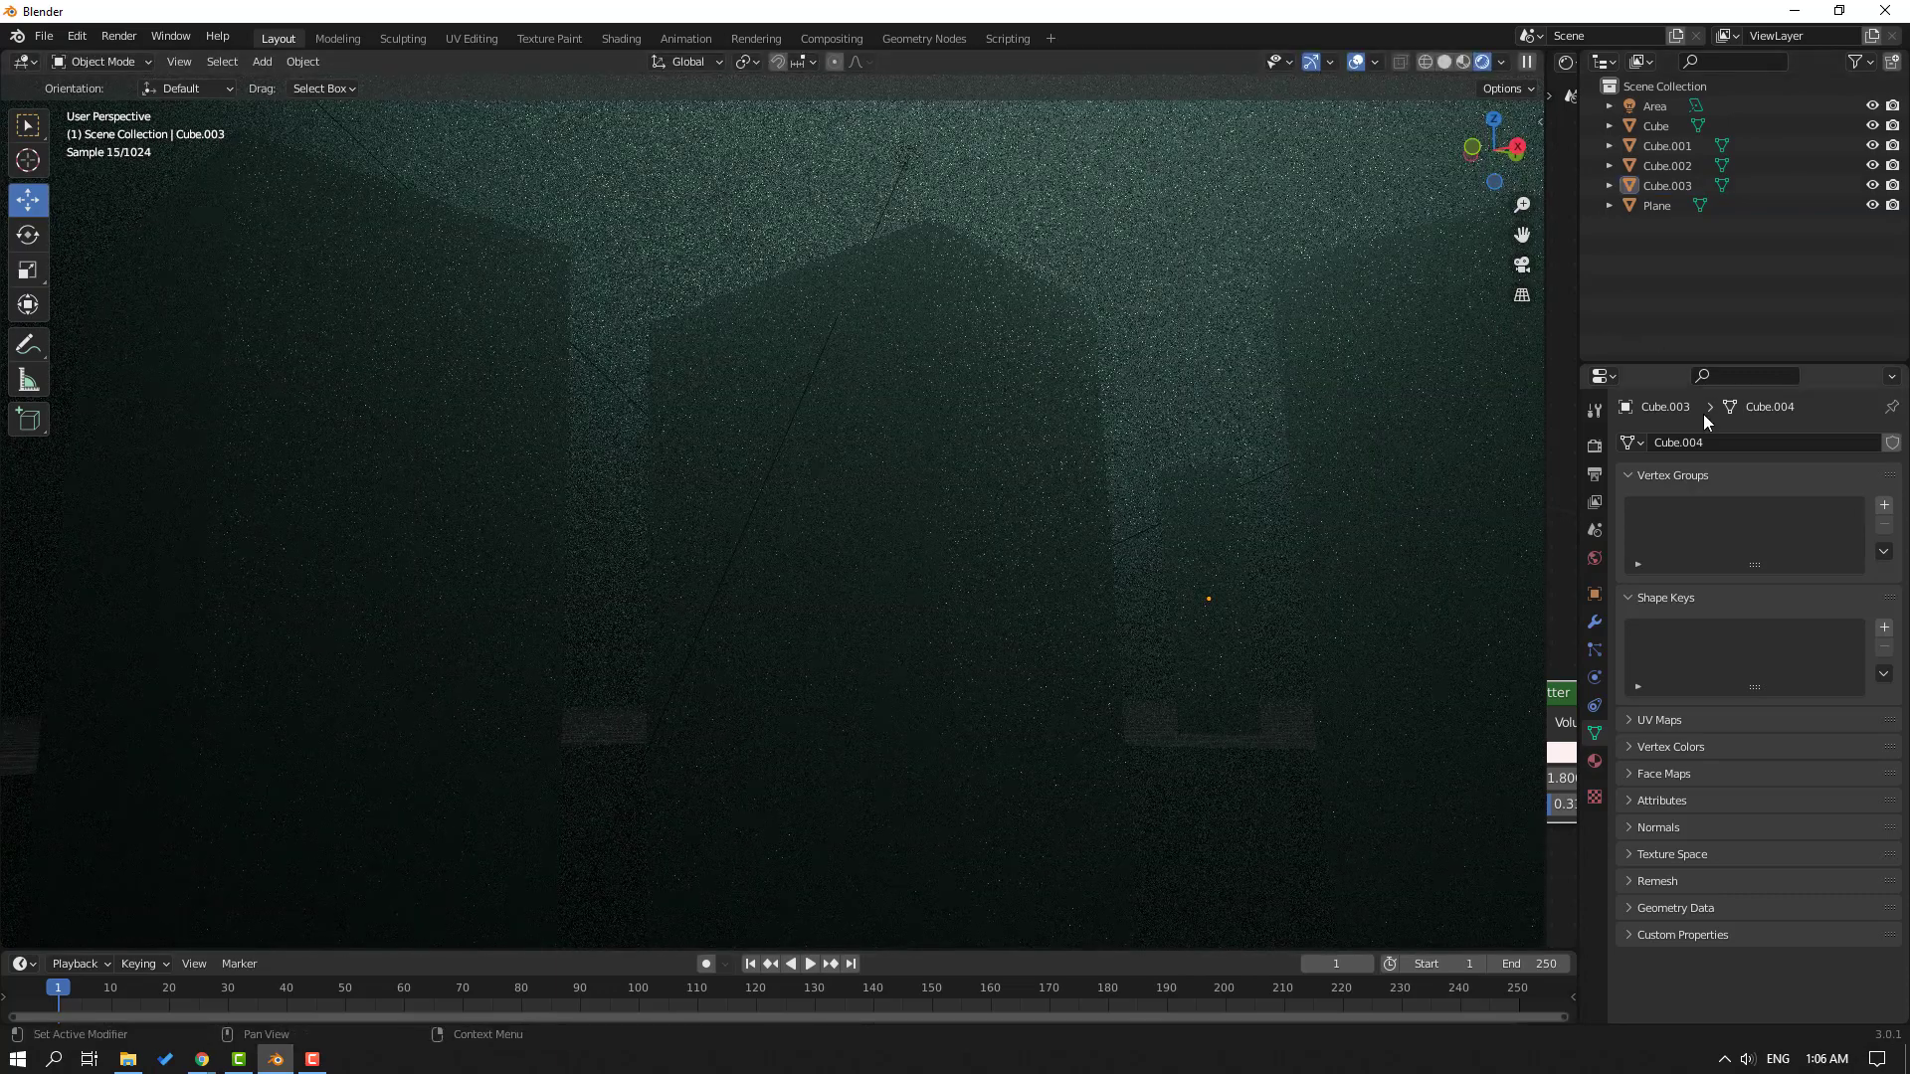